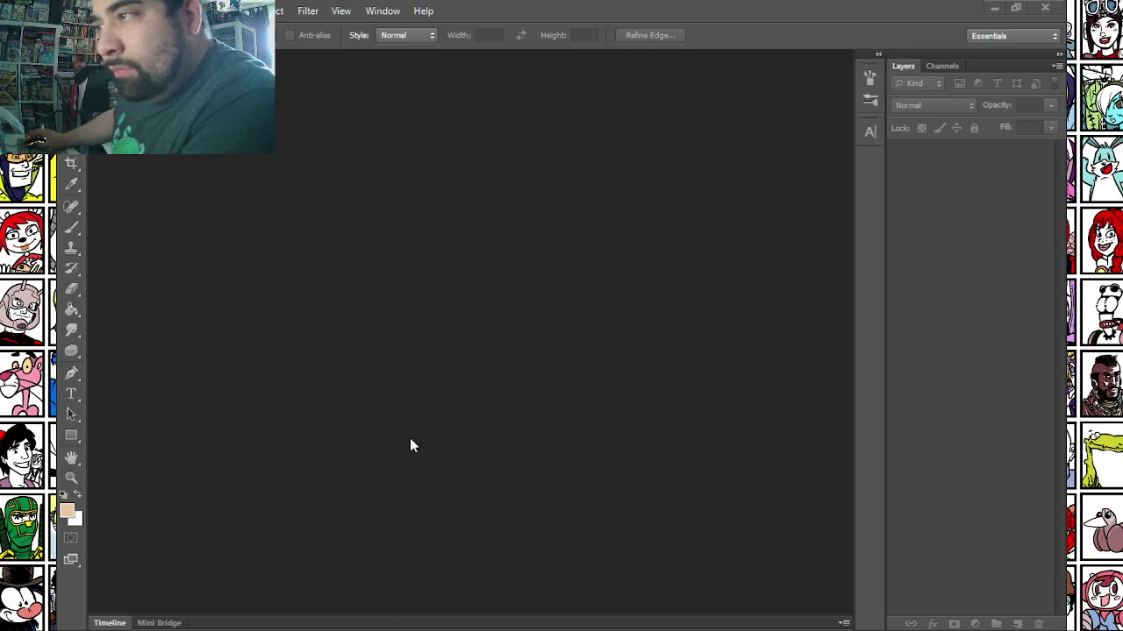
Open the sketch photos and switch to the one with the elf girl and the caped superhero.
left_click_drag(410, 440, 547, 4)
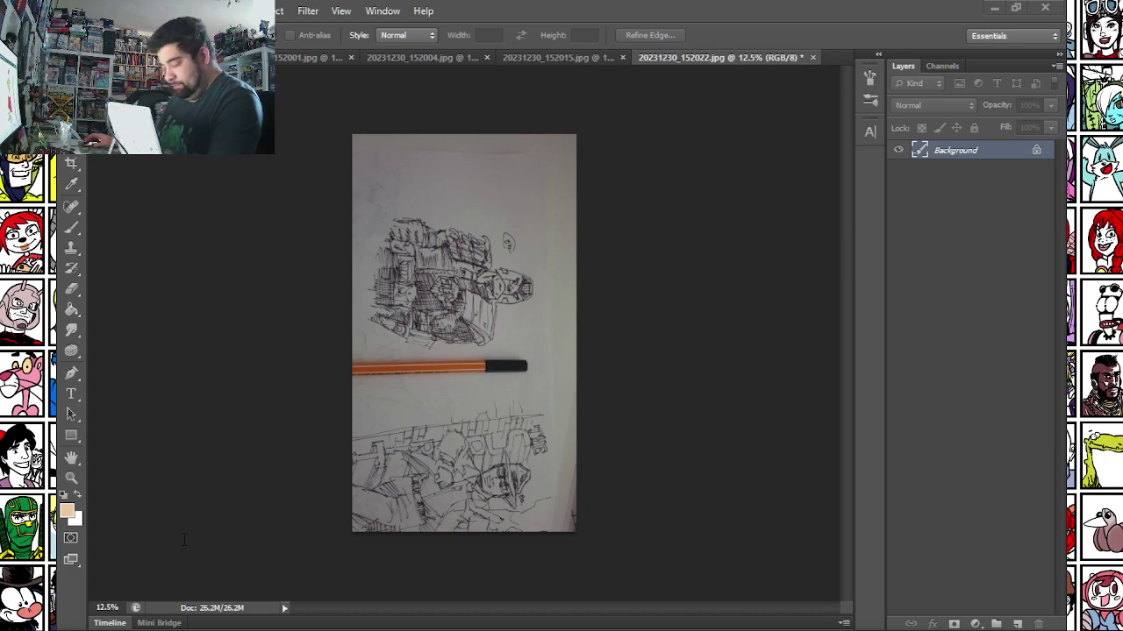
left_click(549, 56)
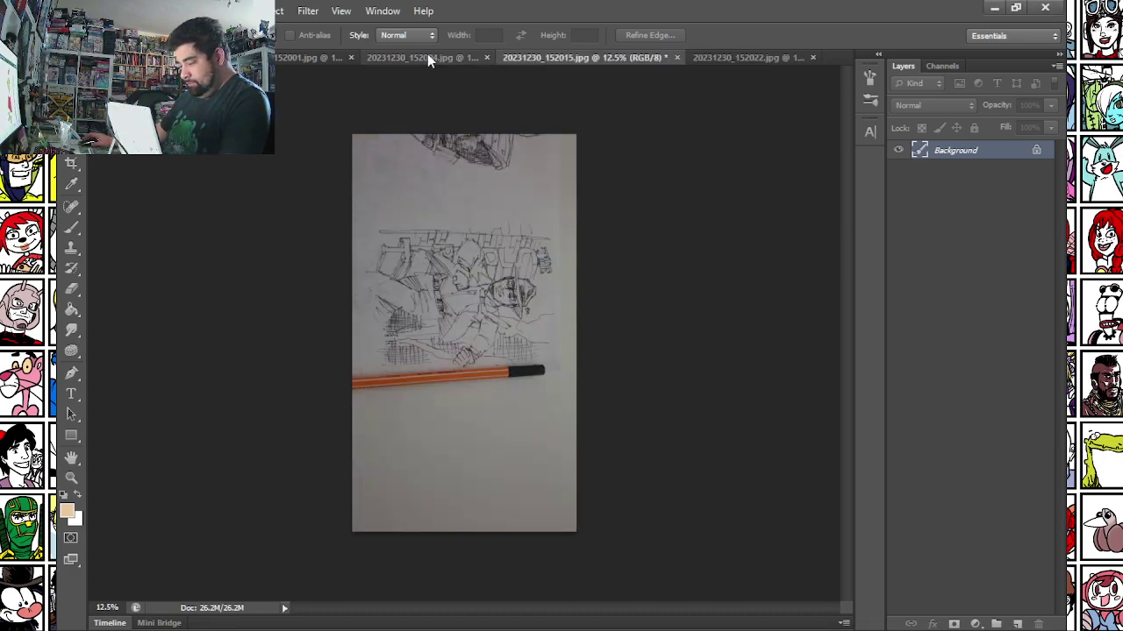
left_click(427, 56)
left_click(297, 57)
left_click(167, 57)
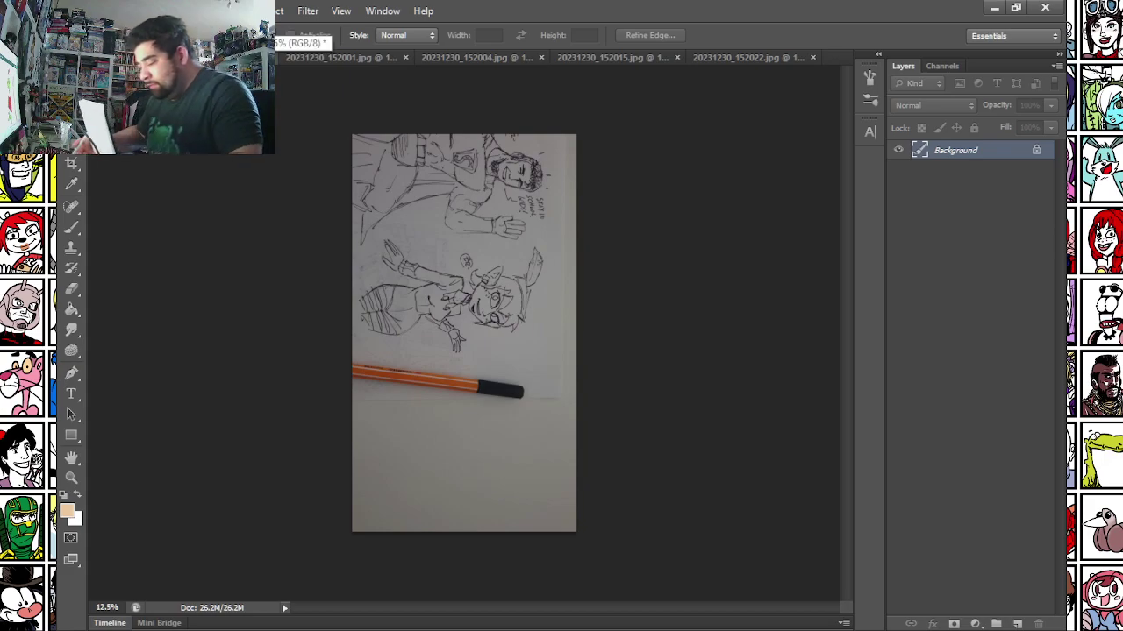
Rotate the elf girl photo 90° counter-clockwise so the drawings stand upright.
left_click(162, 10)
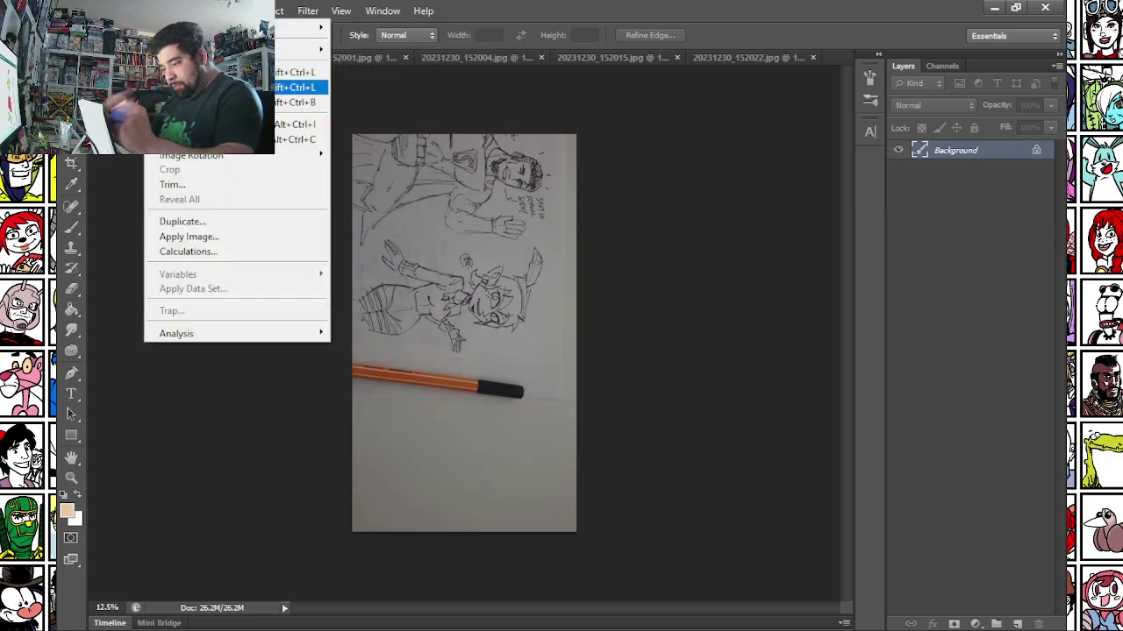
mouse_move(203, 159)
left_click(360, 184)
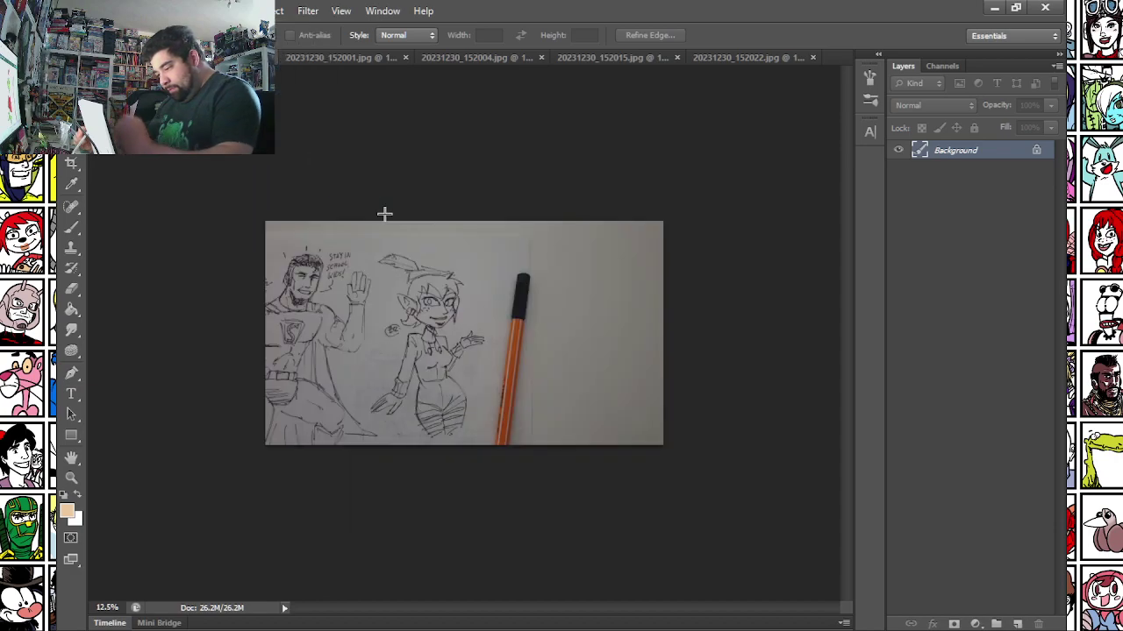
key("ctrl+plus")
scroll(562, 564, "up", 1)
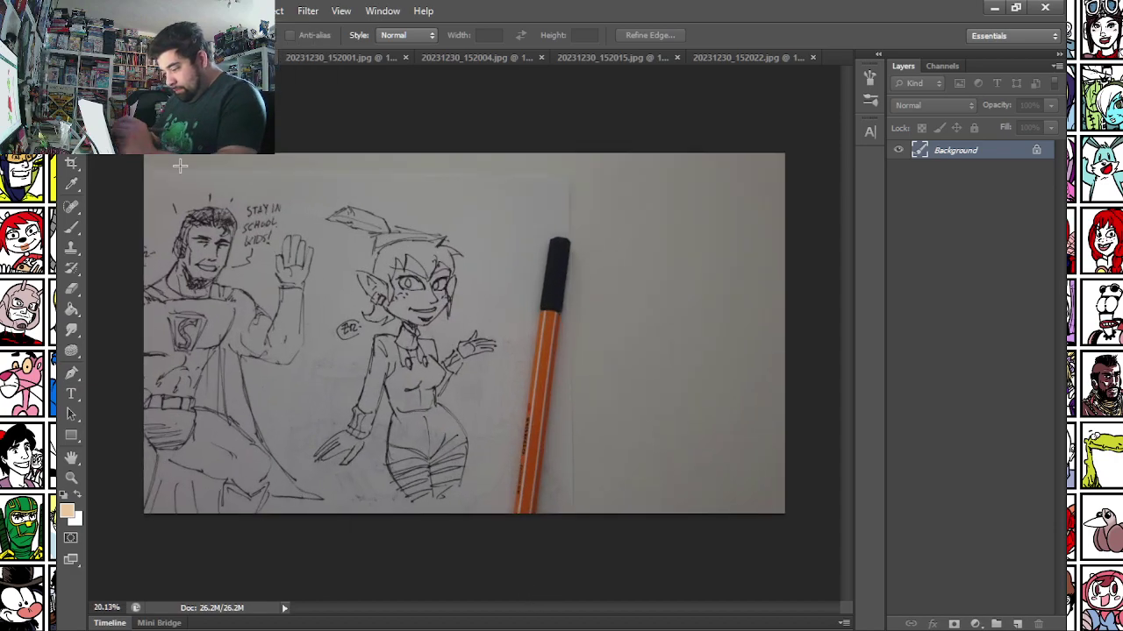
Select most of the photo with a rectangular marquee and Free Transform it to about 94% width.
mouse_move(180, 162)
left_mouse_down()
mouse_move(641, 534)
mouse_move(713, 532)
left_mouse_up()
right_click(292, 247)
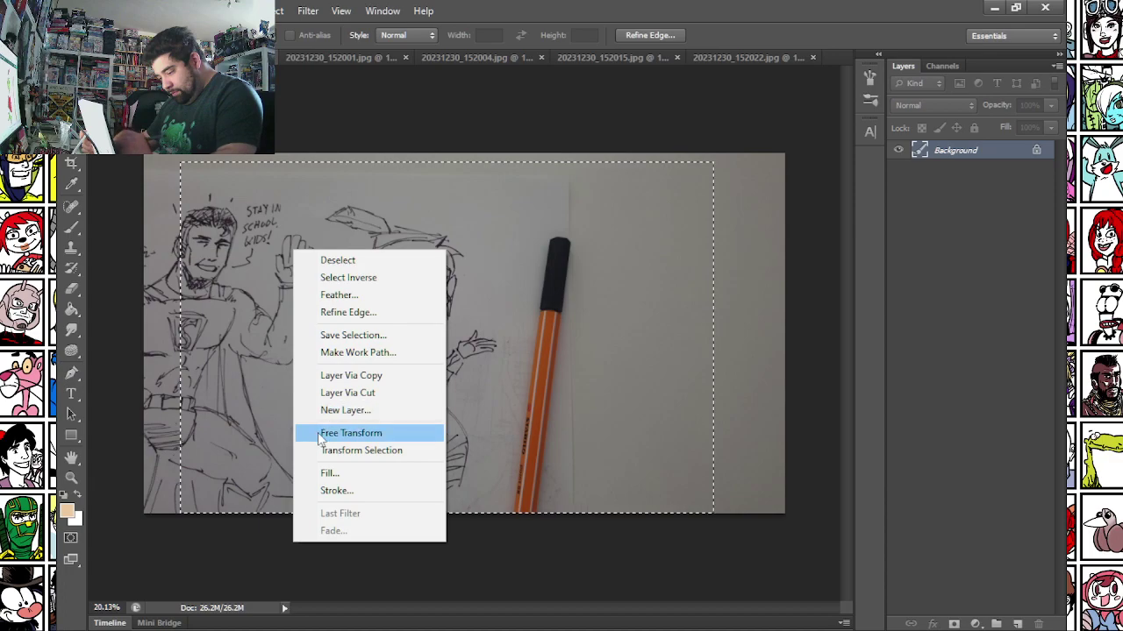
left_click(377, 431)
left_click_drag(177, 320, 211, 323)
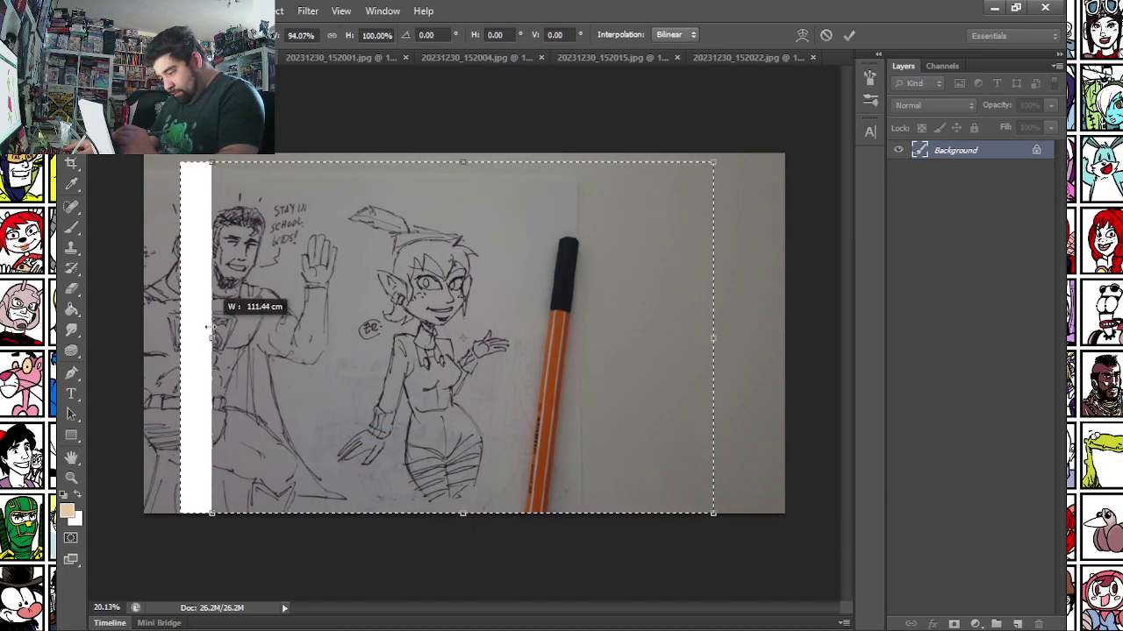
key("Return")
Crop the photo to the elf girl drawing and the orange pen beside it.
left_click_drag(296, 193, 602, 538)
left_click(162, 11)
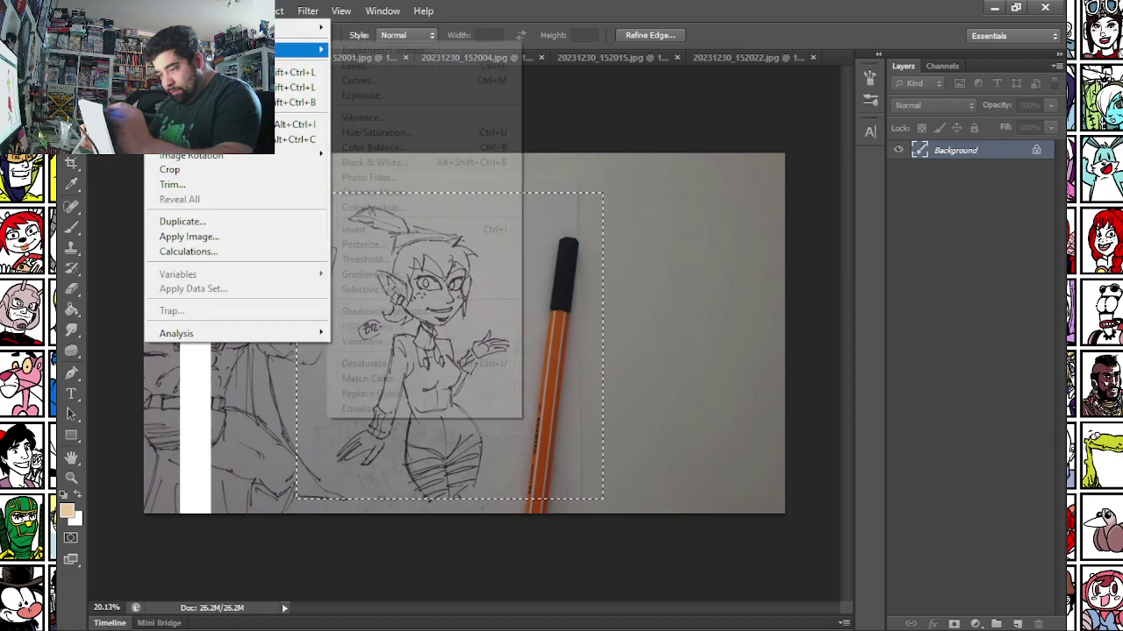
left_click(169, 170)
Clean up the paper with Levels: sample the paper beside the legs as white point, set input black to 40 and white to 223.
left_click(162, 11)
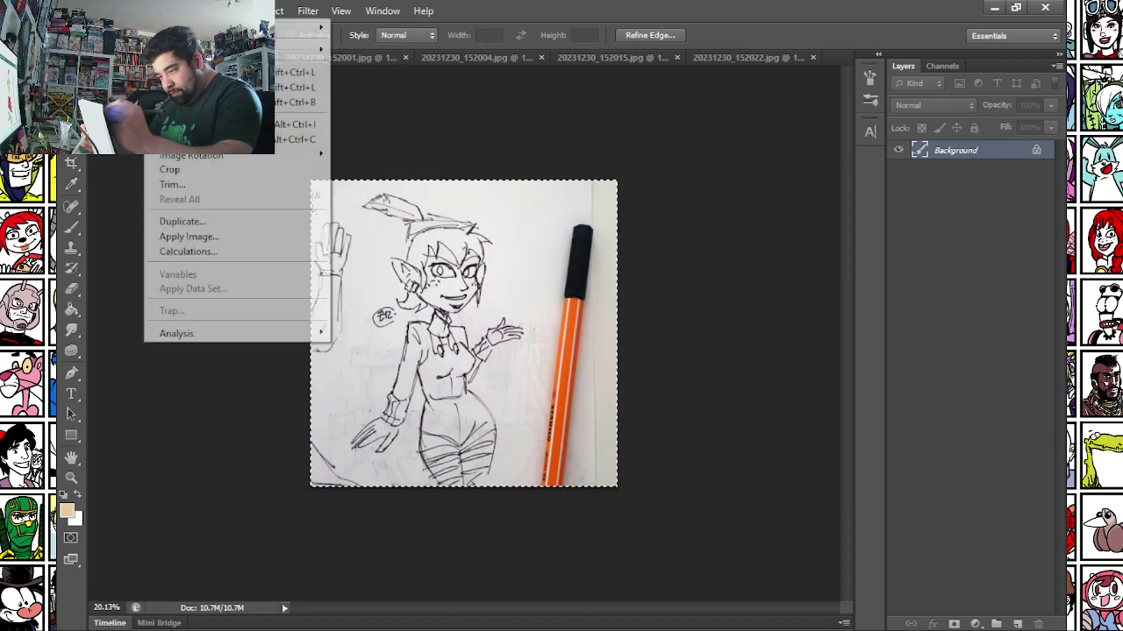
mouse_move(311, 50)
left_click(355, 65)
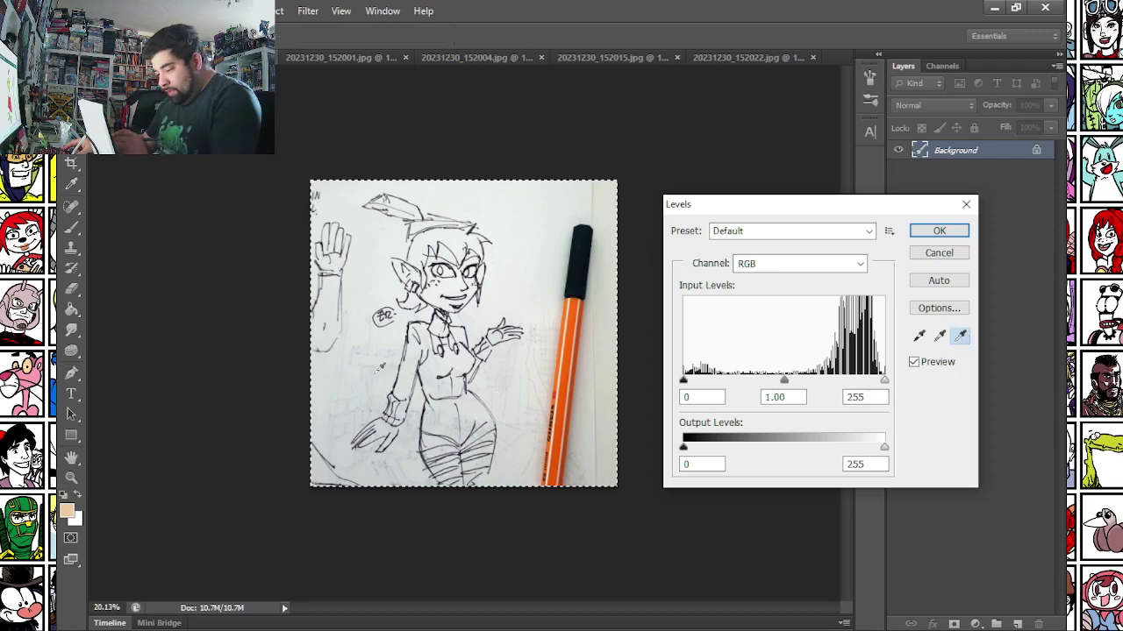
left_click(524, 395)
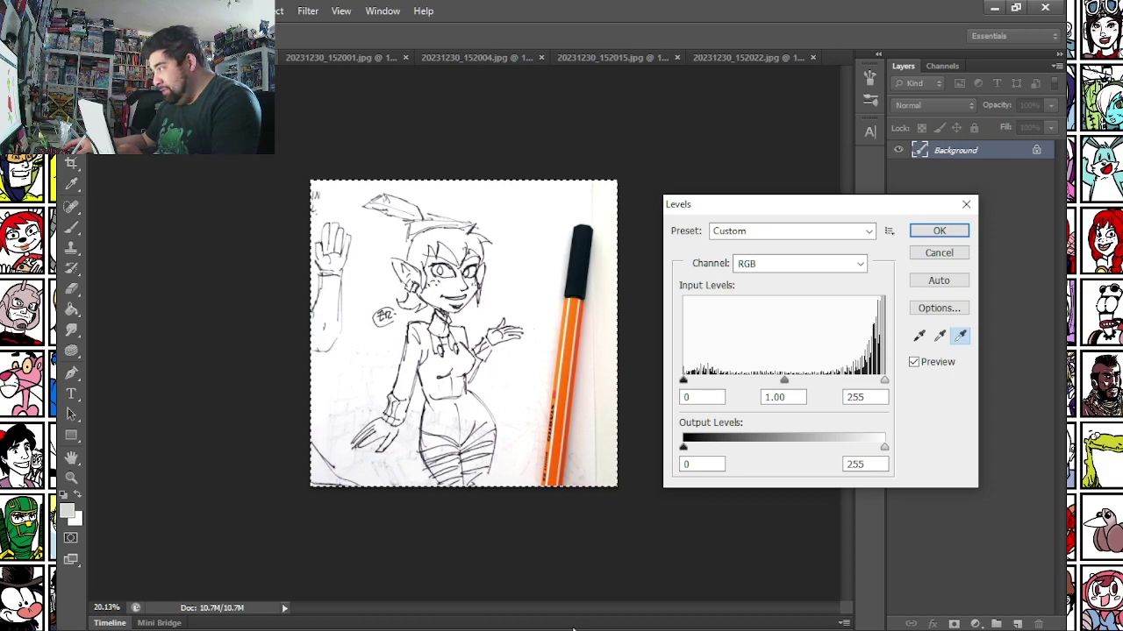
left_click_drag(684, 383, 712, 383)
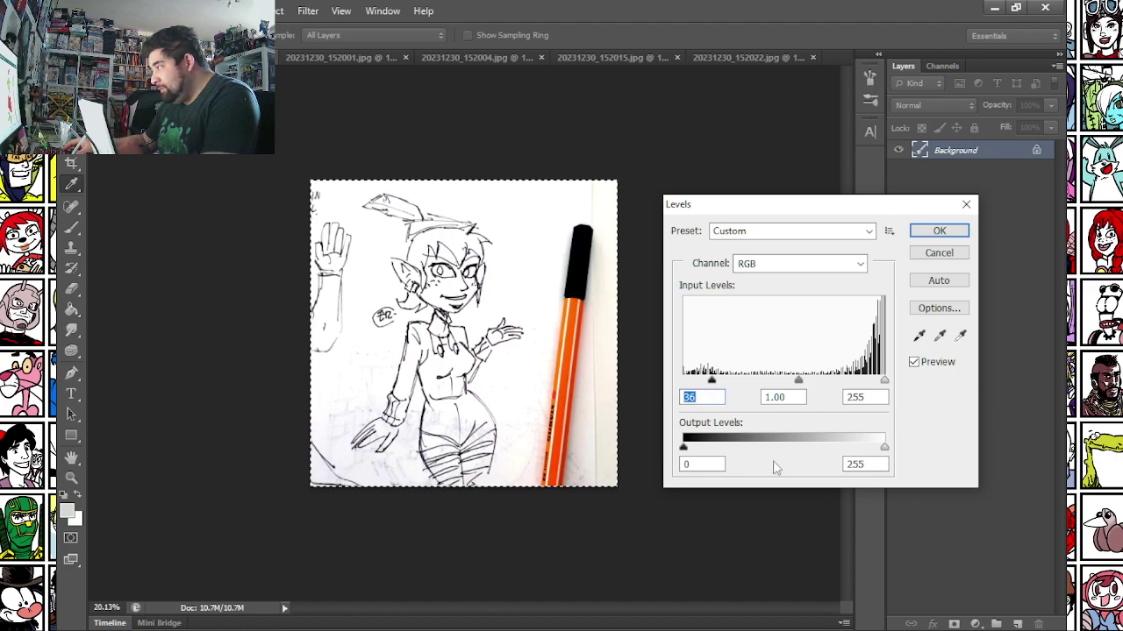
left_click_drag(715, 386, 718, 386)
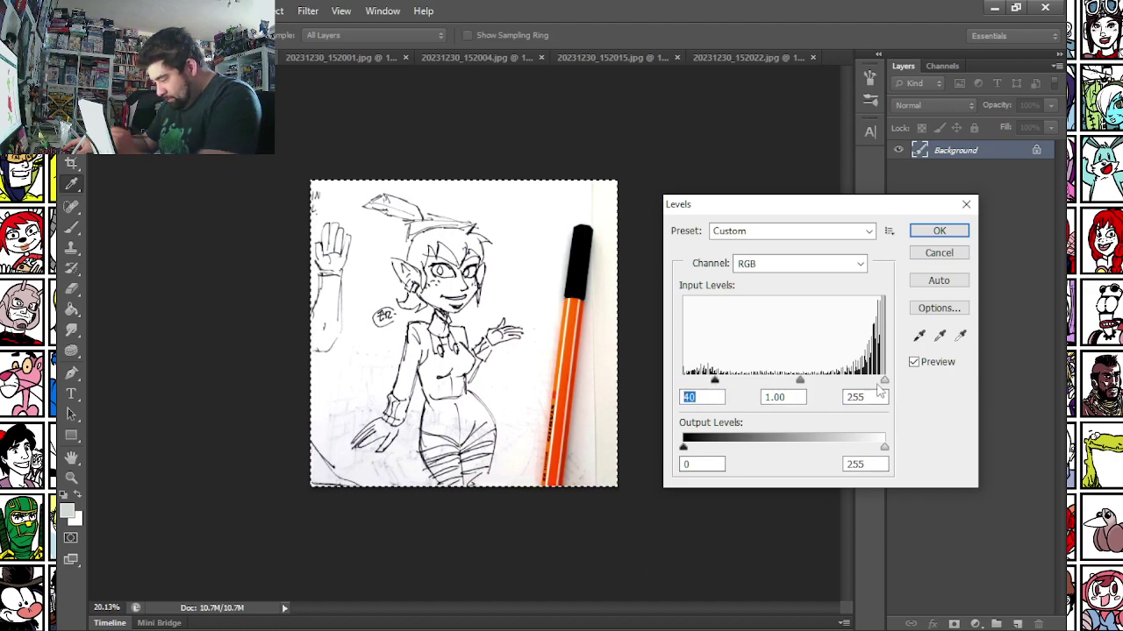
left_click_drag(884, 380, 861, 382)
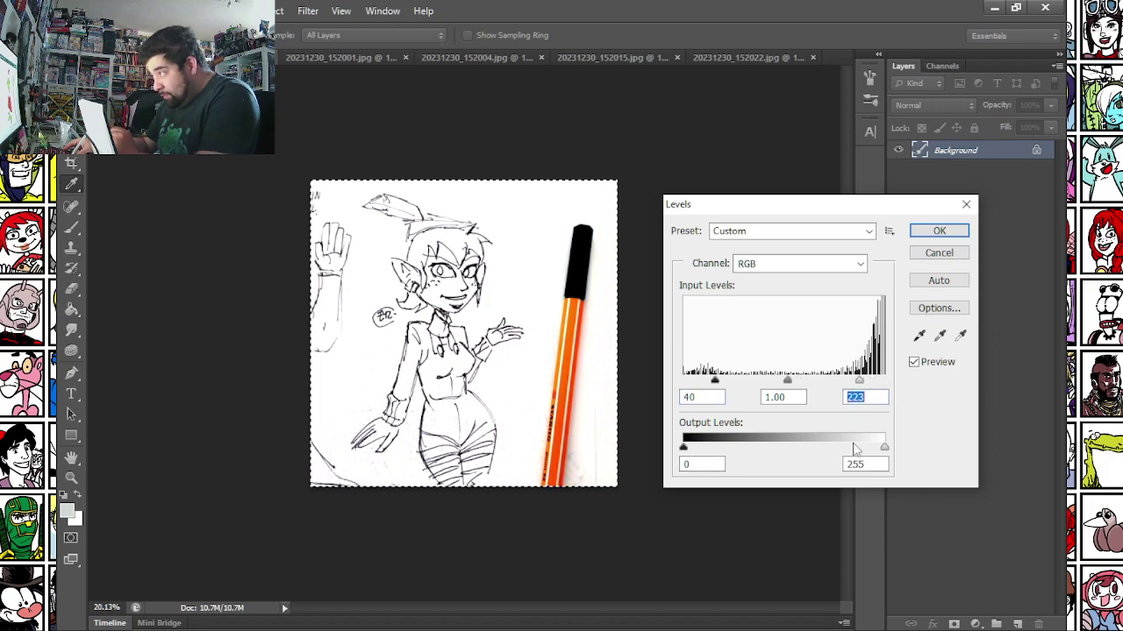
key("Return")
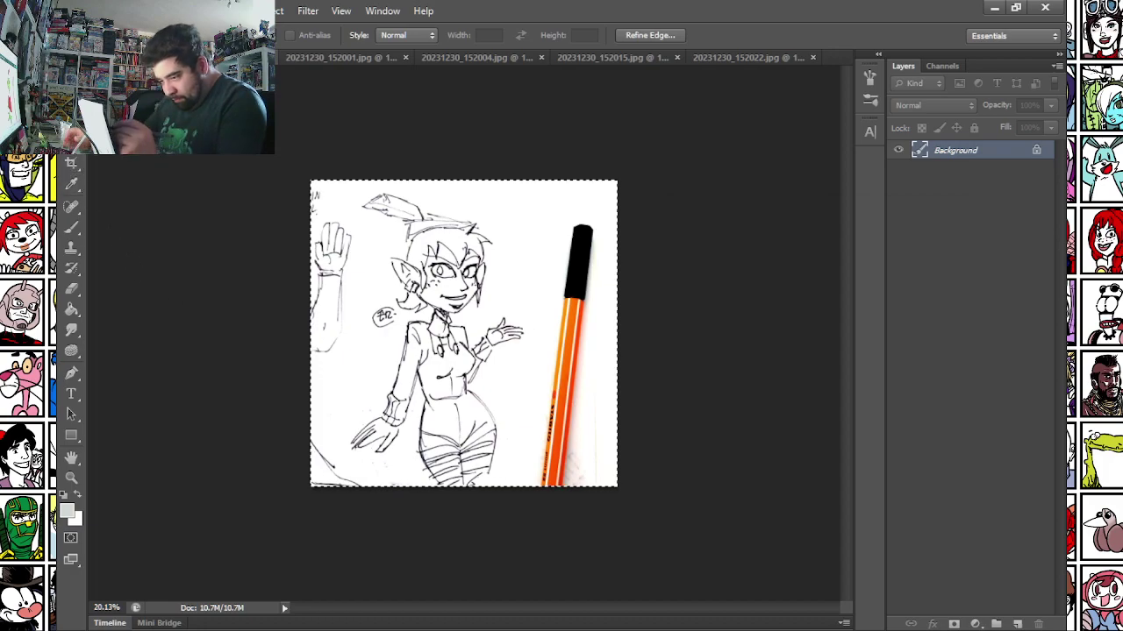
Lasso the leftover superhero lines along the image's left edge, fill them with white and deselect.
key("l")
mouse_move(331, 186)
left_mouse_down()
mouse_move(356, 251)
mouse_move(332, 431)
mouse_move(343, 459)
mouse_move(401, 458)
mouse_move(414, 517)
left_mouse_up()
key("shift+F5")
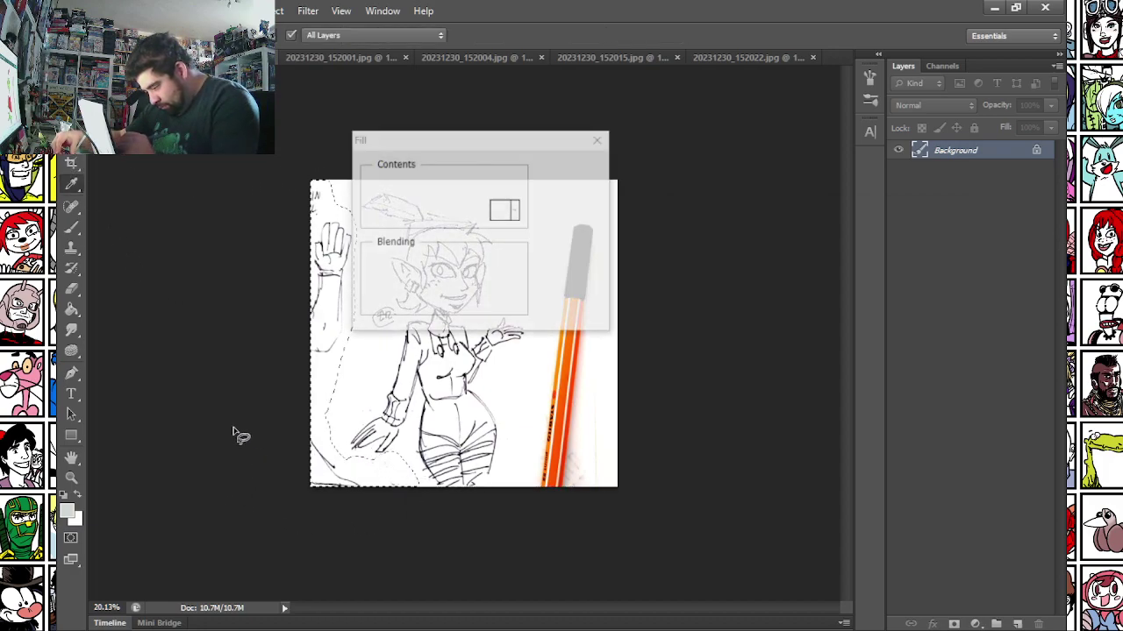
key("Return")
key("ctrl+d")
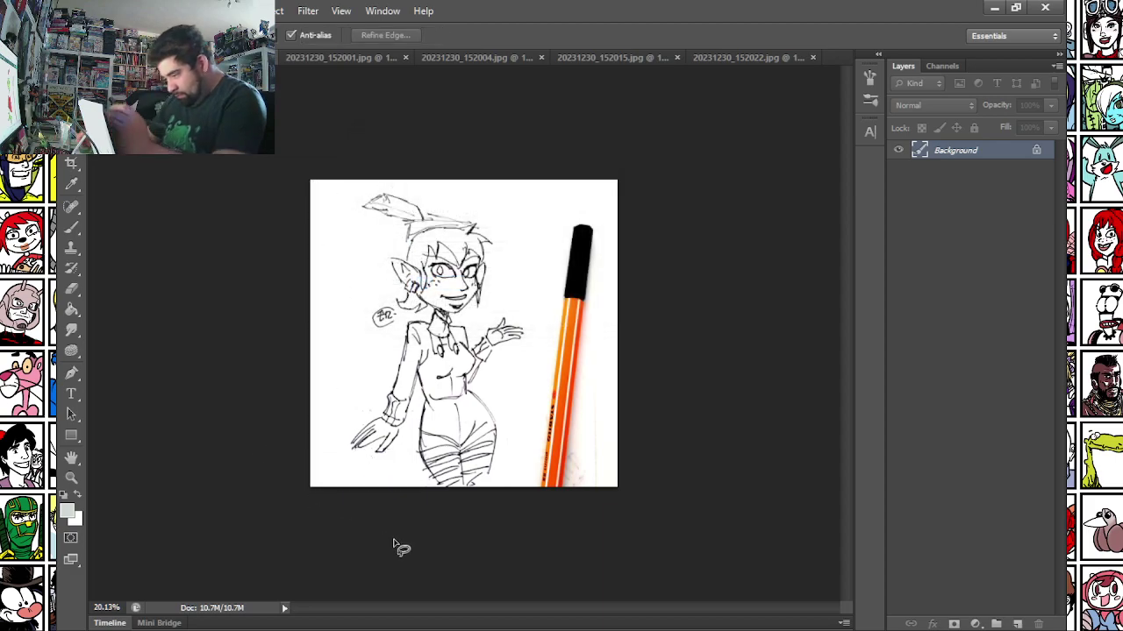
Add a new layer above the background and set its blend mode to Multiply.
left_click(1012, 621)
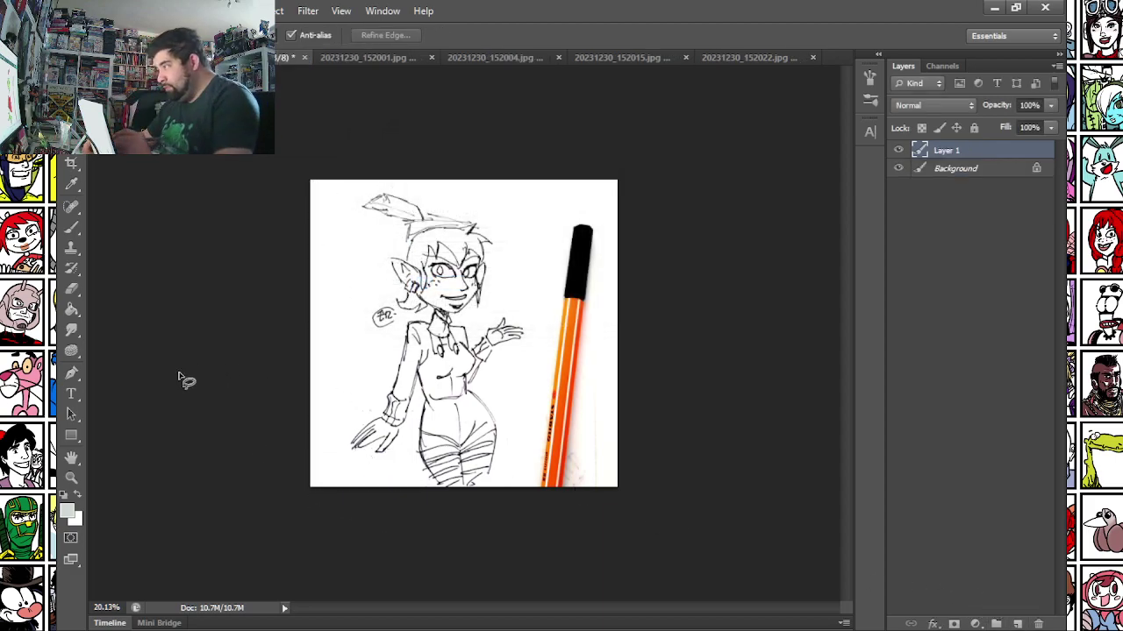
left_click(71, 309)
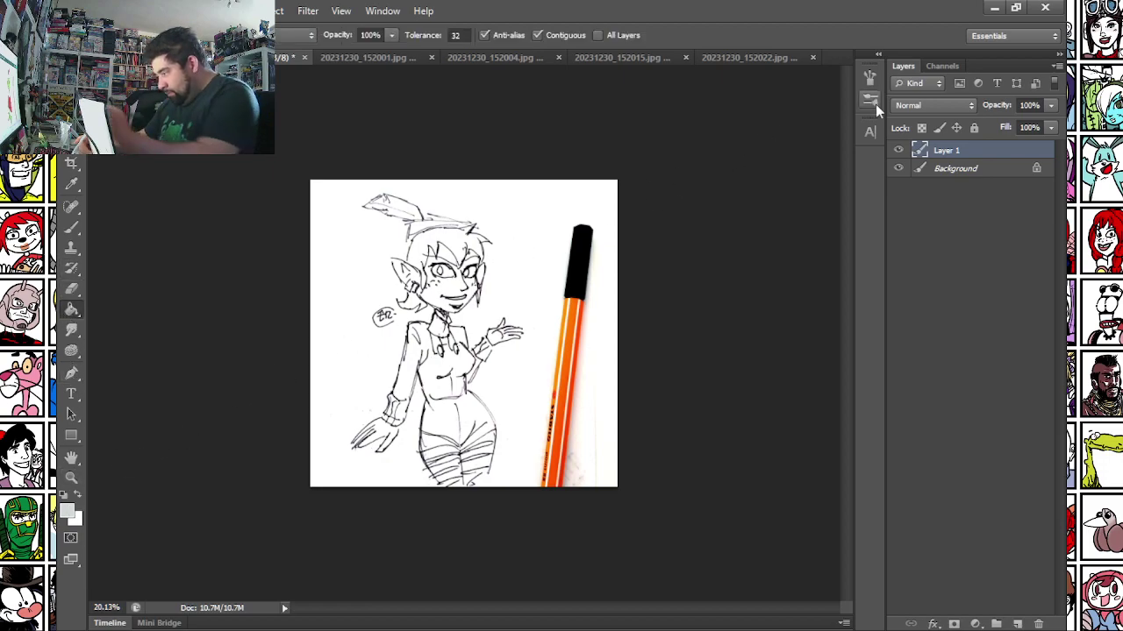
left_click(934, 106)
left_click(934, 170)
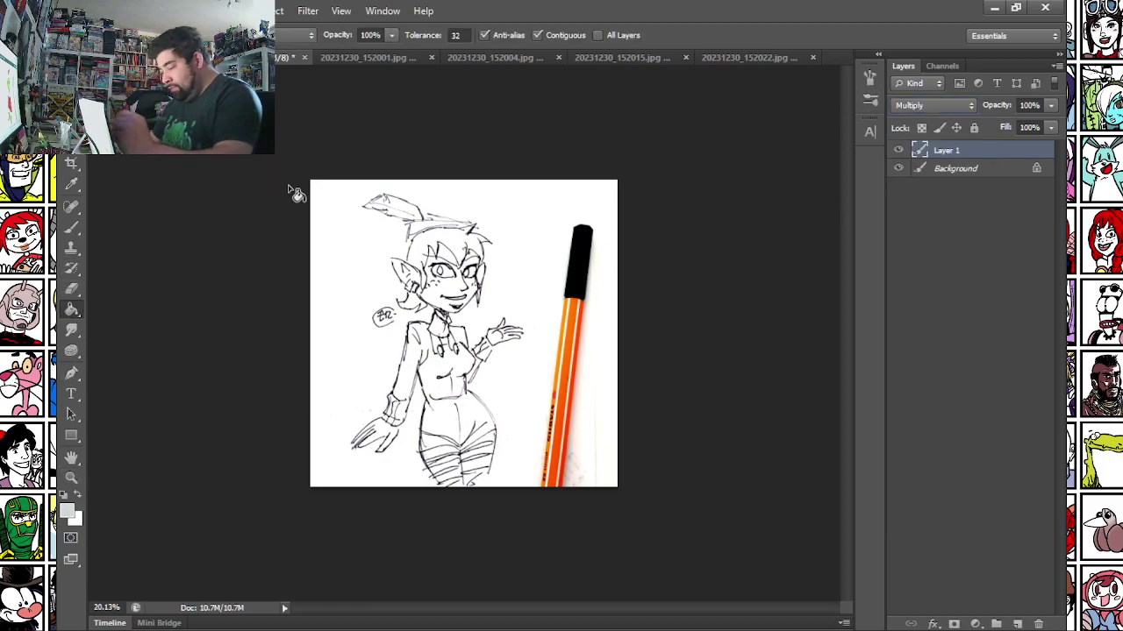
Choose the off-white foreground color f1f0e2 and fill the new layer with it.
scroll(309, 201, "up", 4)
left_click(72, 514)
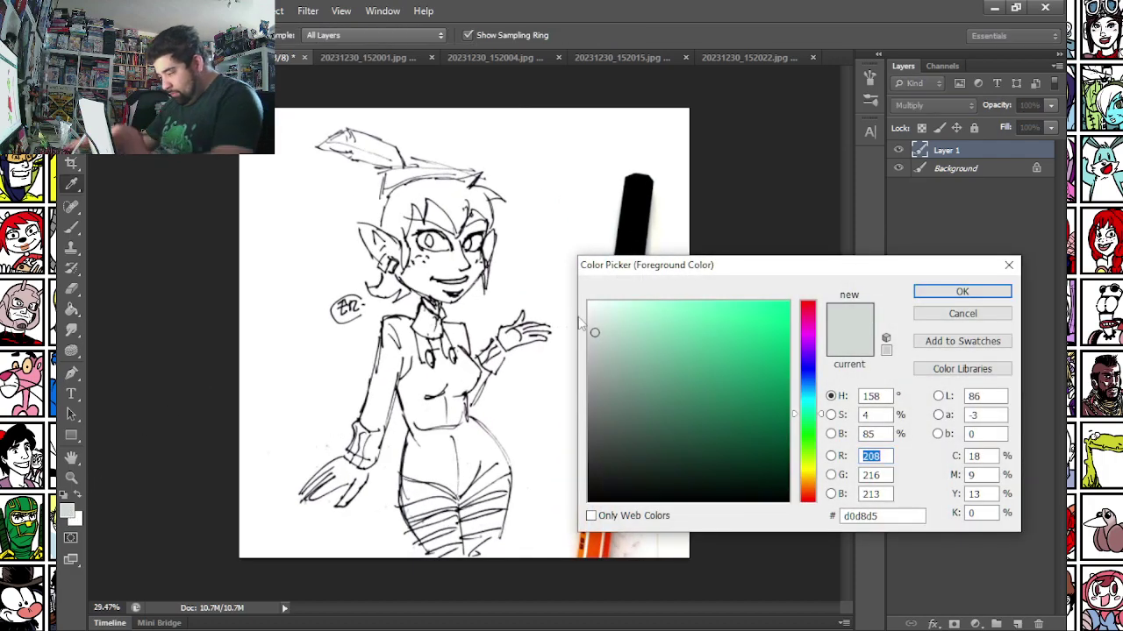
left_click_drag(597, 310, 599, 313)
left_click(809, 487)
left_click_drag(808, 493, 807, 477)
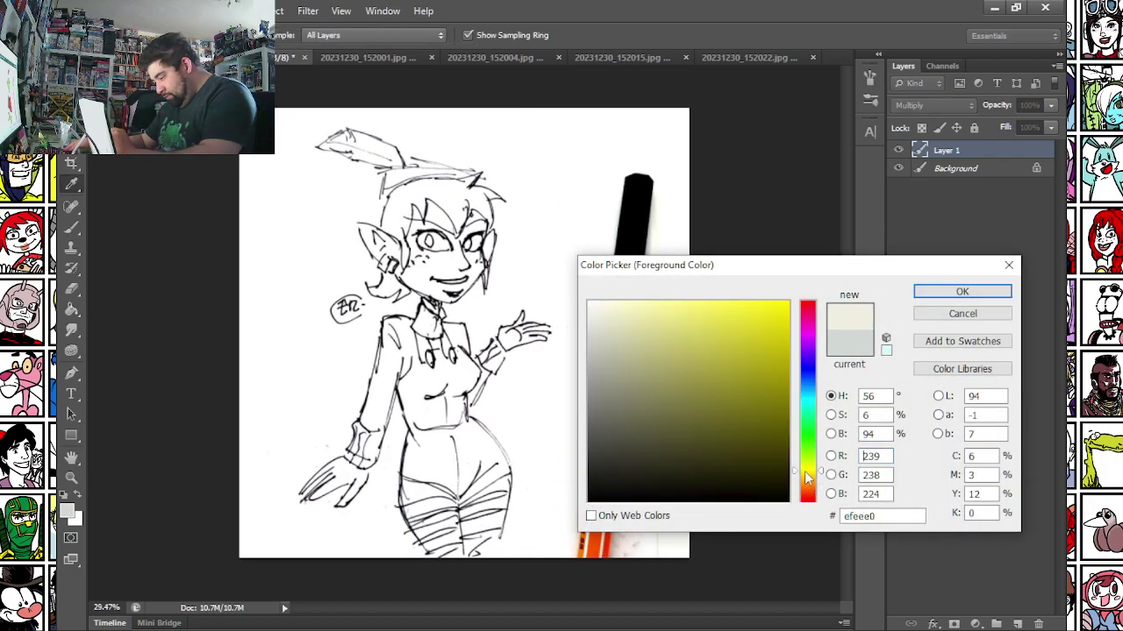
left_click(599, 311)
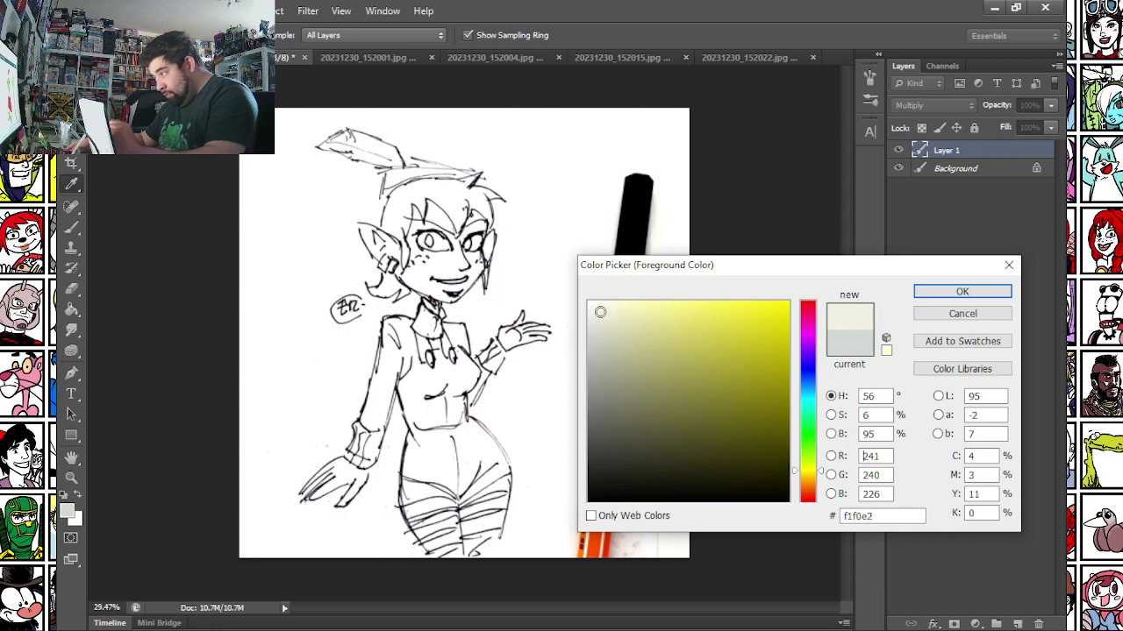
key("Return")
key("alt+BackSpace")
Set up the Brush tool with the light skin color f9e4ce and a hard tip of 64 px.
key("b")
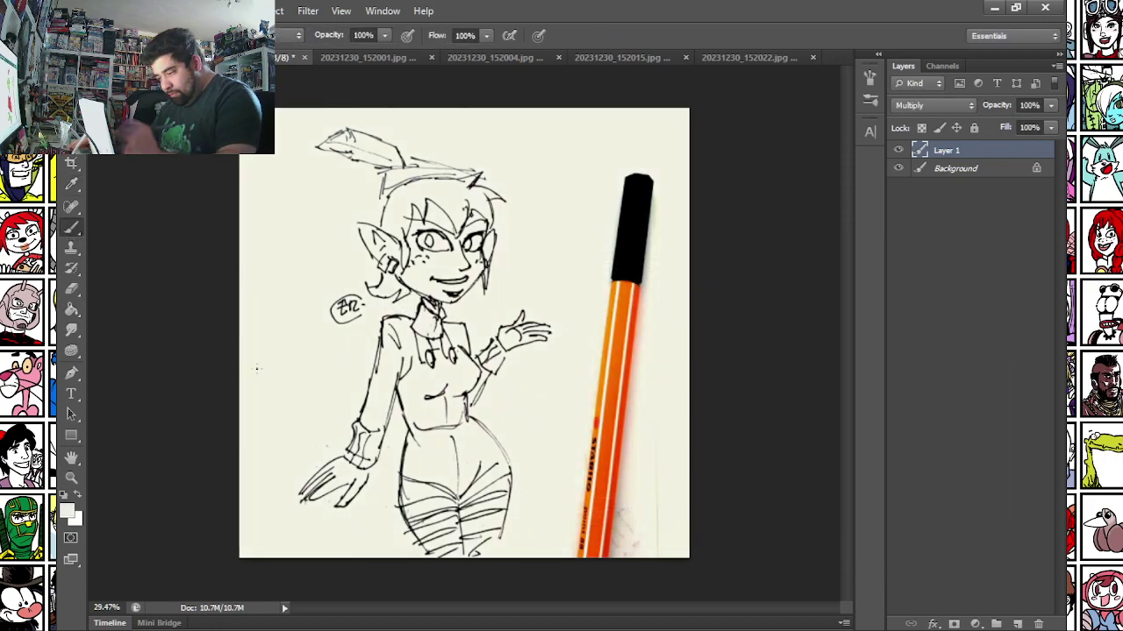
scroll(294, 378, "up", 3)
left_click(70, 513)
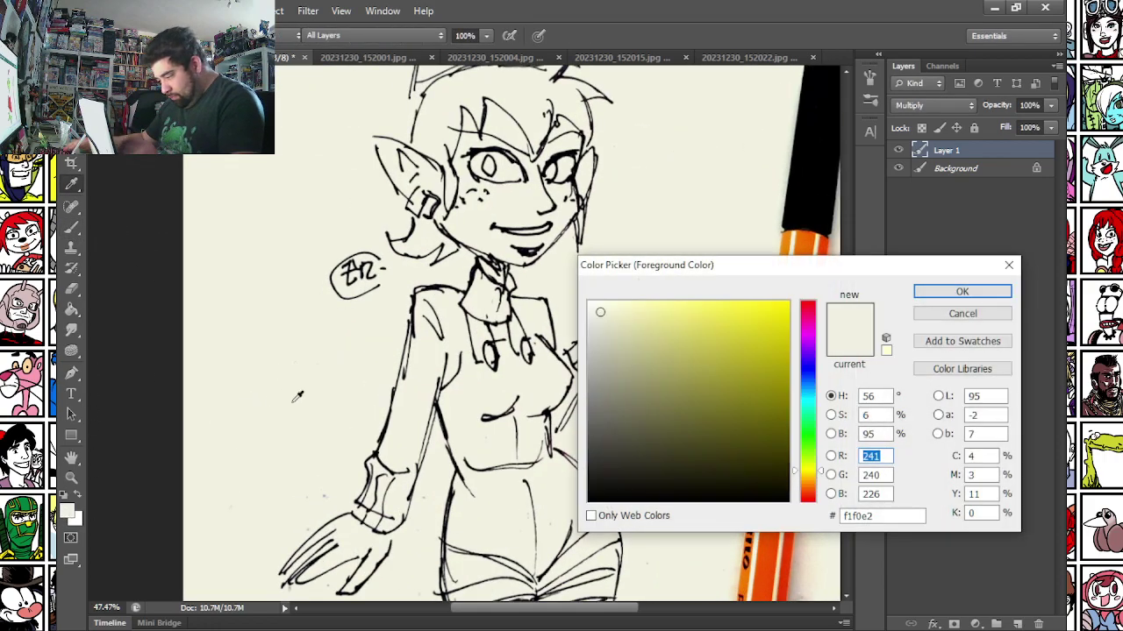
left_click(806, 481)
left_click(622, 306)
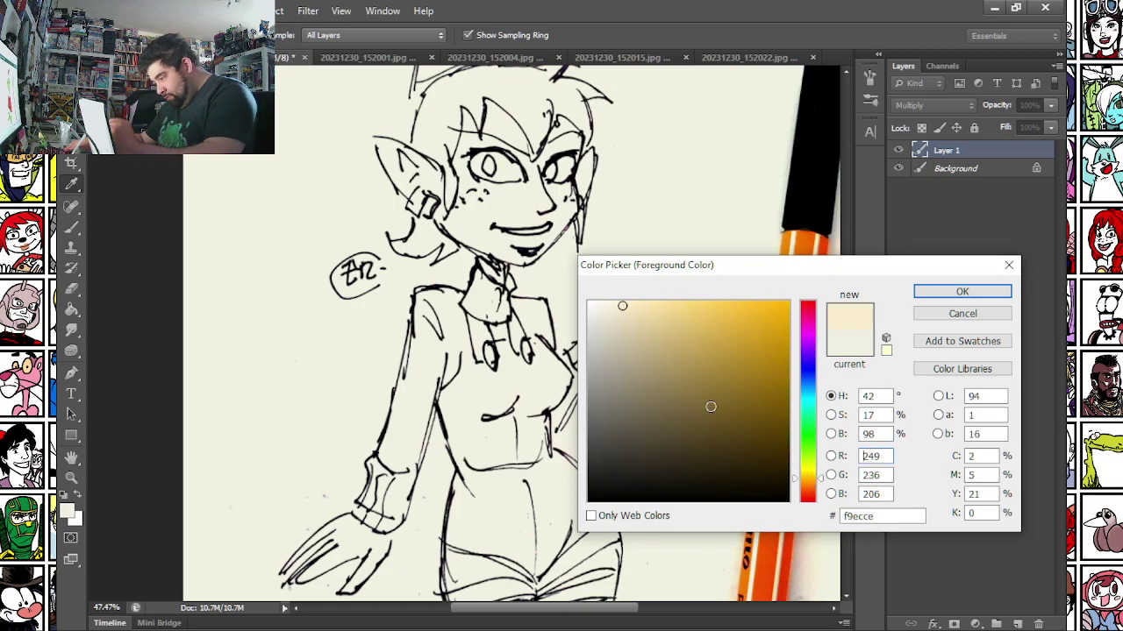
left_click(806, 486)
key("b")
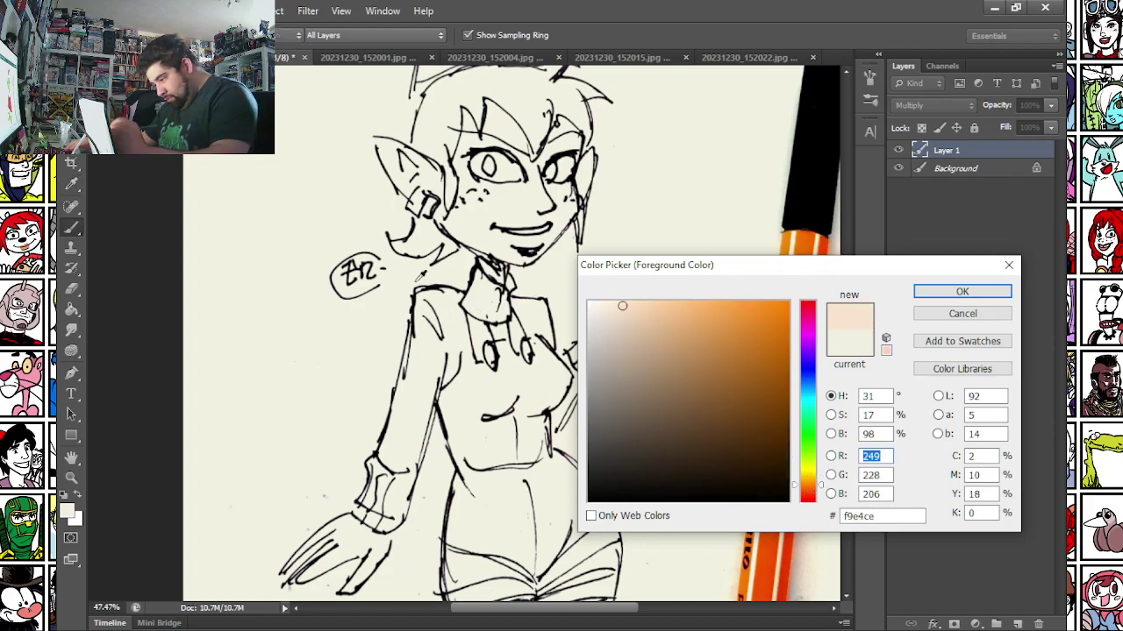
key("Return")
right_click(416, 178)
left_click_drag(458, 219, 481, 219)
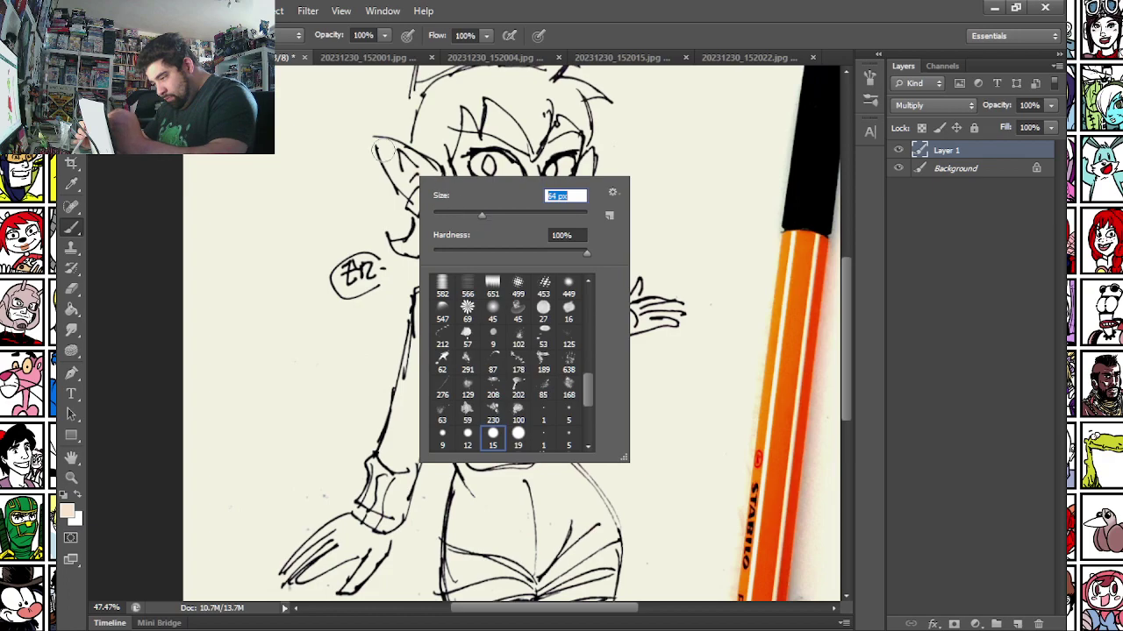
Paint the elf girl's ears, face and forehead with the skin color.
left_click_drag(383, 150, 405, 168)
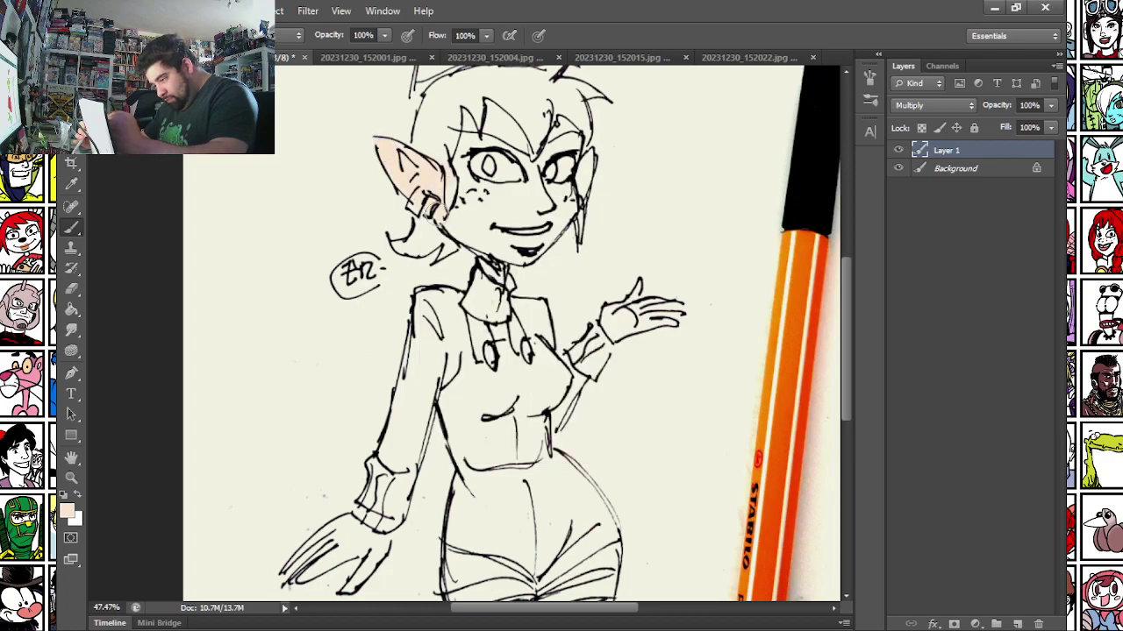
mouse_move(437, 214)
left_mouse_down()
mouse_move(497, 252)
mouse_move(483, 254)
mouse_move(490, 277)
mouse_move(507, 254)
mouse_move(529, 252)
mouse_move(586, 158)
left_mouse_up()
mouse_move(564, 203)
left_mouse_down()
mouse_move(503, 97)
mouse_move(482, 104)
mouse_move(453, 180)
mouse_move(495, 214)
mouse_move(542, 209)
left_mouse_up()
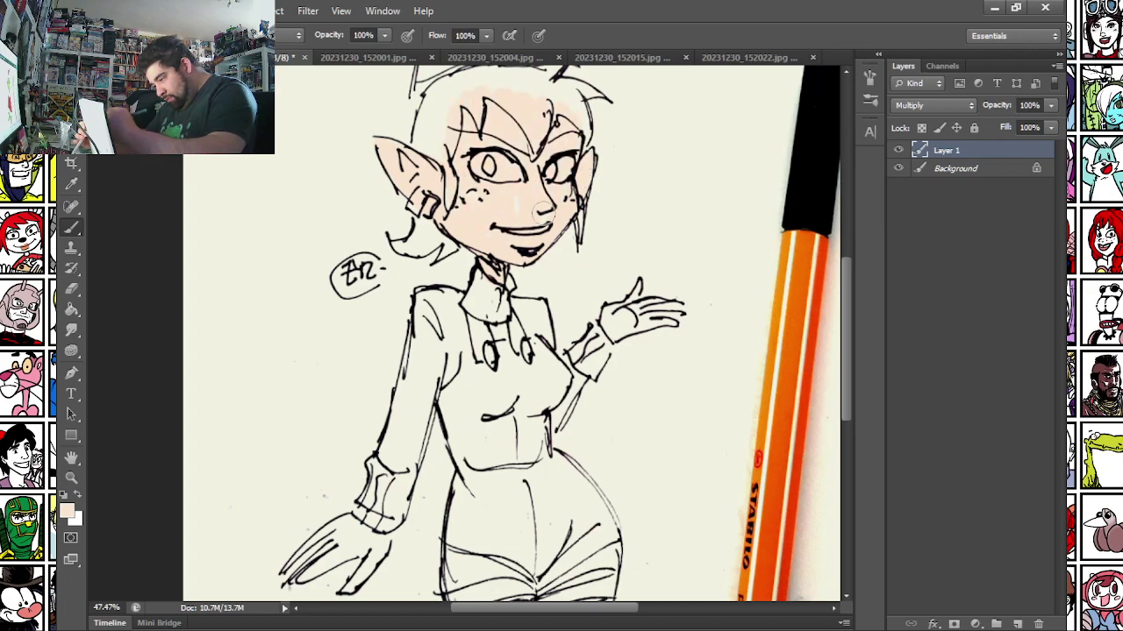
Paint the elf girl's raised hand and her lowered hand with the skin color.
mouse_move(638, 286)
left_mouse_down()
mouse_move(669, 311)
mouse_move(608, 331)
mouse_move(669, 322)
left_mouse_up()
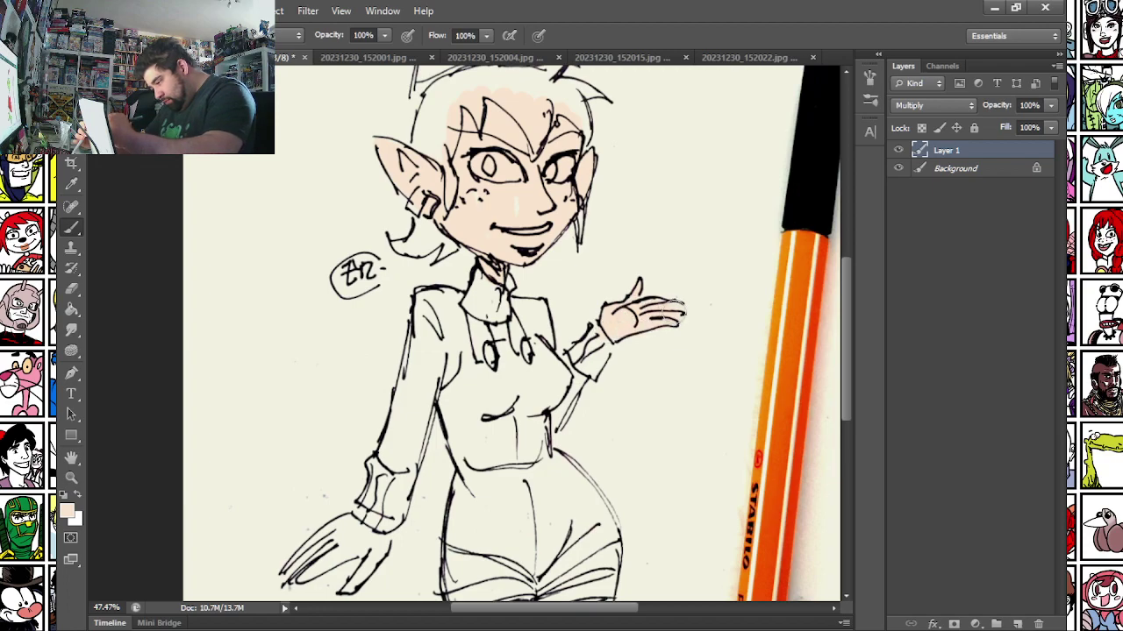
left_click_drag(297, 452, 348, 341)
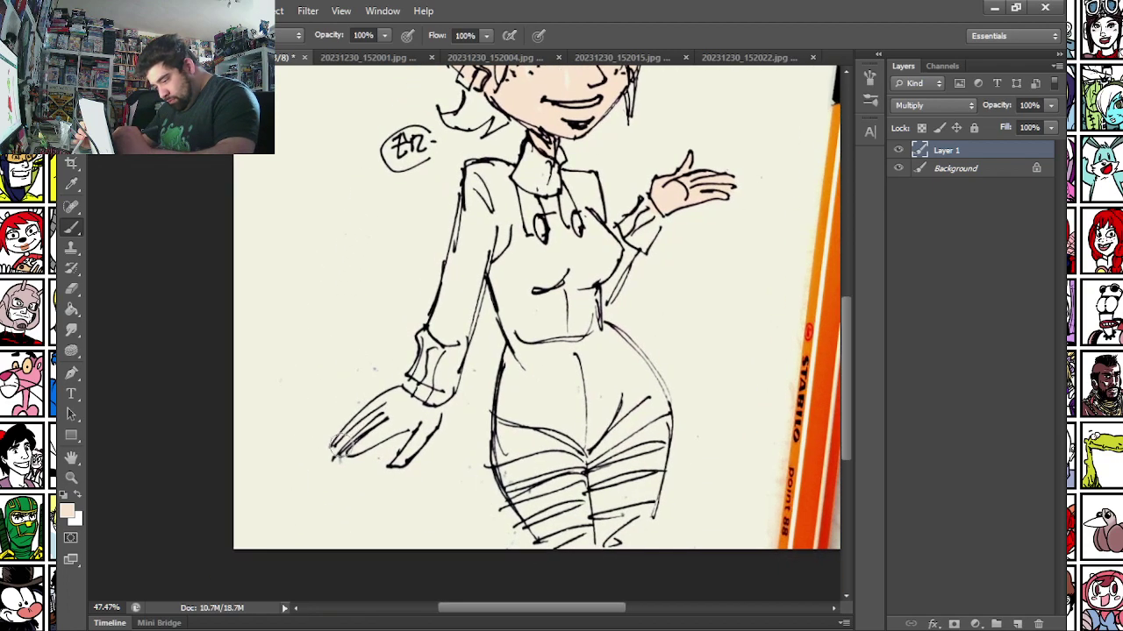
mouse_move(335, 442)
left_mouse_down()
mouse_move(338, 452)
mouse_move(393, 401)
left_mouse_up()
mouse_move(340, 458)
left_mouse_down()
mouse_move(423, 397)
mouse_move(409, 421)
left_mouse_up()
left_click_drag(402, 460, 412, 448)
Switch the foreground color to white and paint the whites of both of the elf girl's eyes.
left_click_drag(376, 248, 280, 444)
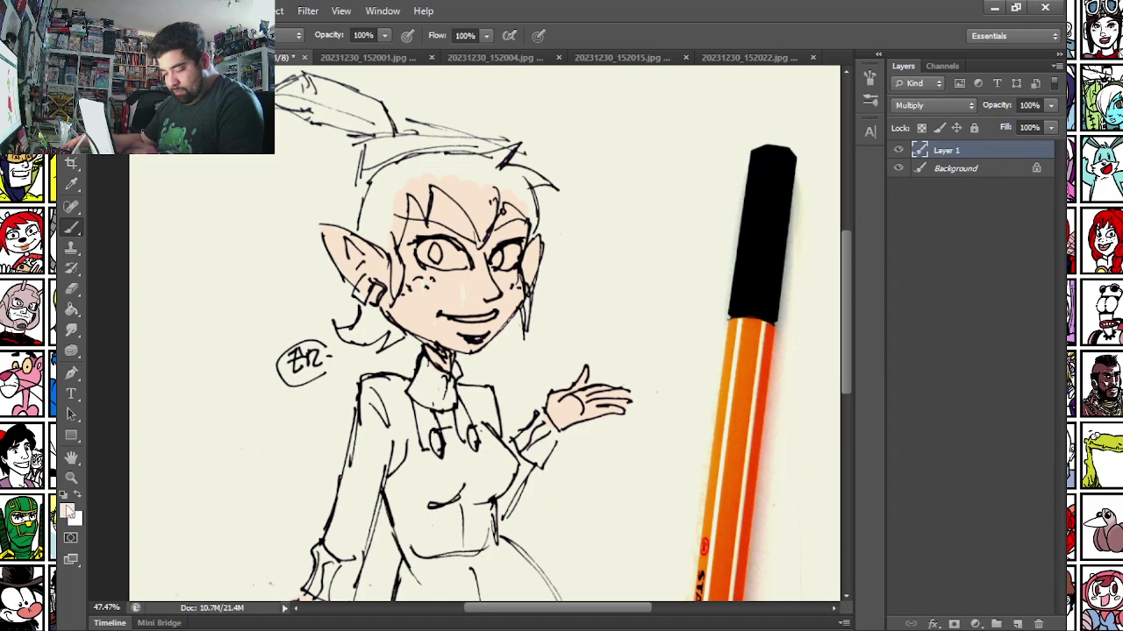
left_click(67, 512)
left_click(587, 301)
key("Return")
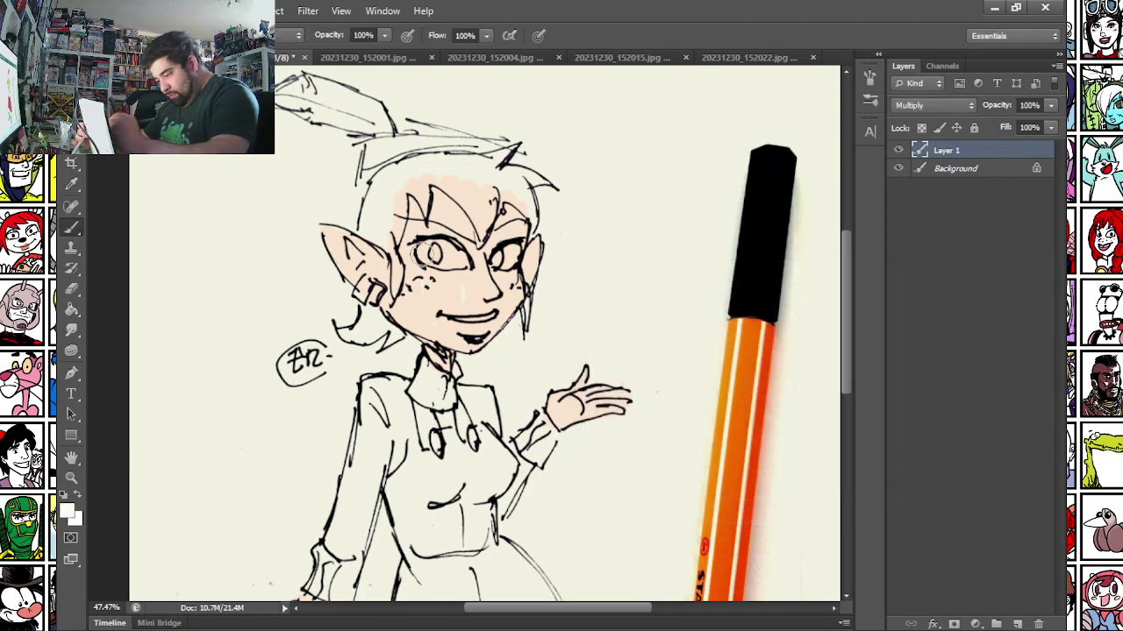
mouse_move(424, 247)
left_mouse_down()
mouse_move(451, 259)
mouse_move(424, 253)
mouse_move(512, 251)
left_mouse_up()
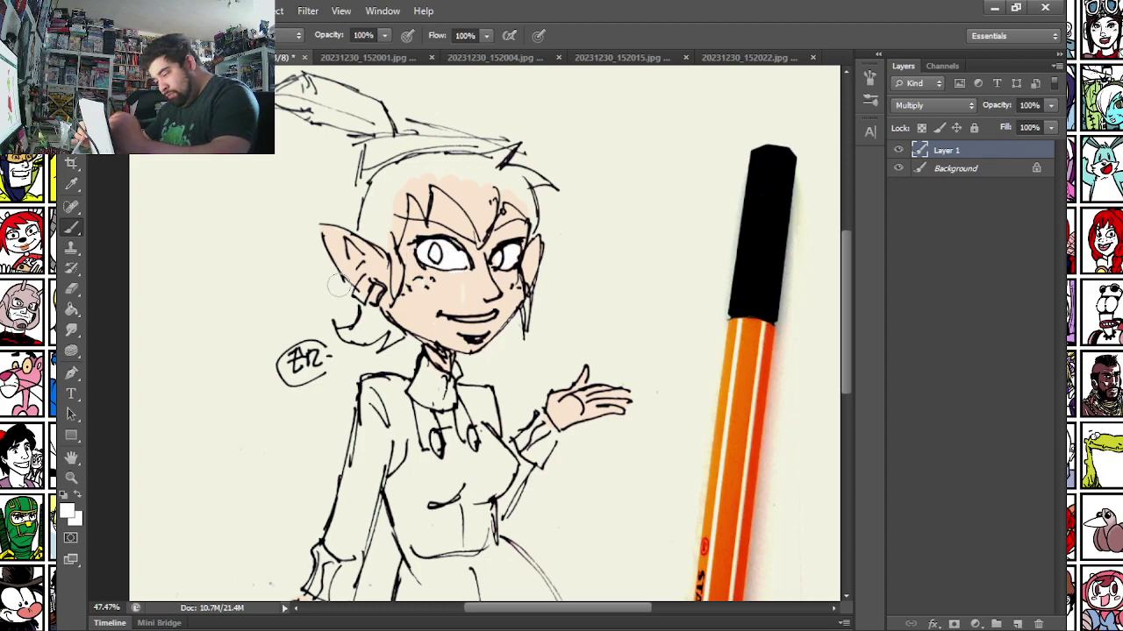
Paint the elf girl's leggings below the shorts and her long-sleeved turtleneck shirt white.
scroll(339, 285, "down", 5)
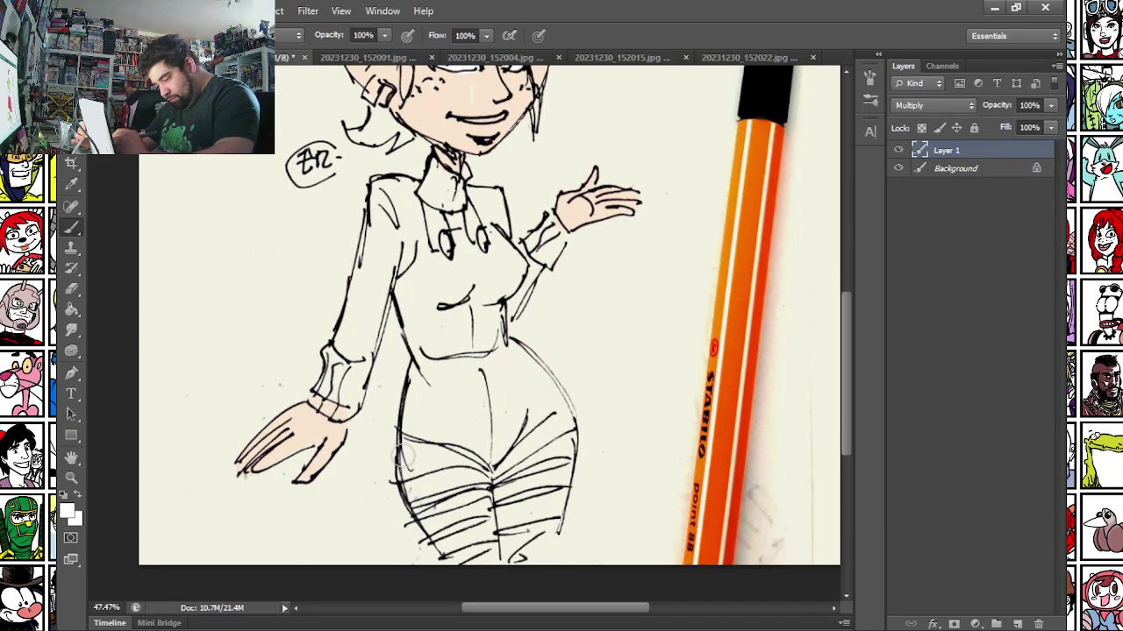
mouse_move(404, 456)
left_mouse_down()
mouse_move(432, 529)
mouse_move(499, 576)
left_mouse_up()
mouse_move(563, 449)
left_mouse_down()
mouse_move(535, 573)
mouse_move(536, 511)
mouse_move(510, 565)
mouse_move(489, 459)
mouse_move(464, 464)
mouse_move(438, 513)
left_mouse_up()
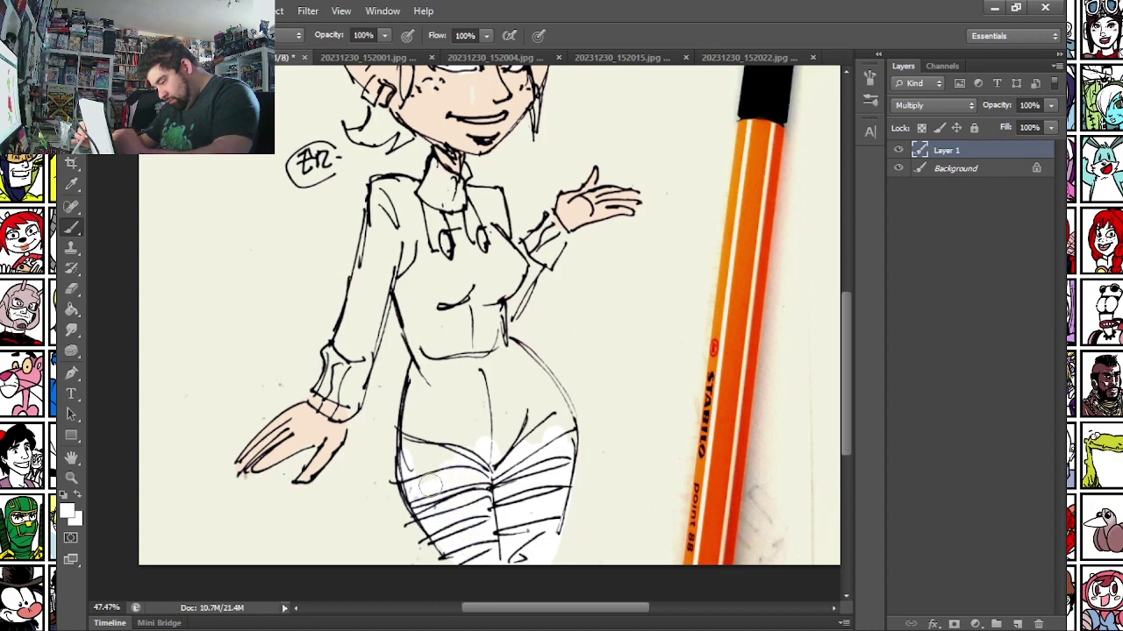
left_click_drag(295, 219, 320, 293)
mouse_move(355, 427)
left_mouse_down()
mouse_move(343, 477)
mouse_move(373, 480)
mouse_move(391, 397)
mouse_move(374, 390)
mouse_move(402, 269)
mouse_move(457, 260)
mouse_move(457, 237)
mouse_move(518, 273)
mouse_move(538, 323)
mouse_move(581, 304)
mouse_move(521, 404)
mouse_move(538, 346)
mouse_move(494, 281)
mouse_move(512, 285)
mouse_move(467, 322)
mouse_move(455, 309)
mouse_move(439, 316)
mouse_move(435, 283)
mouse_move(408, 291)
mouse_move(380, 413)
mouse_move(411, 333)
mouse_move(379, 451)
mouse_move(408, 340)
left_mouse_up()
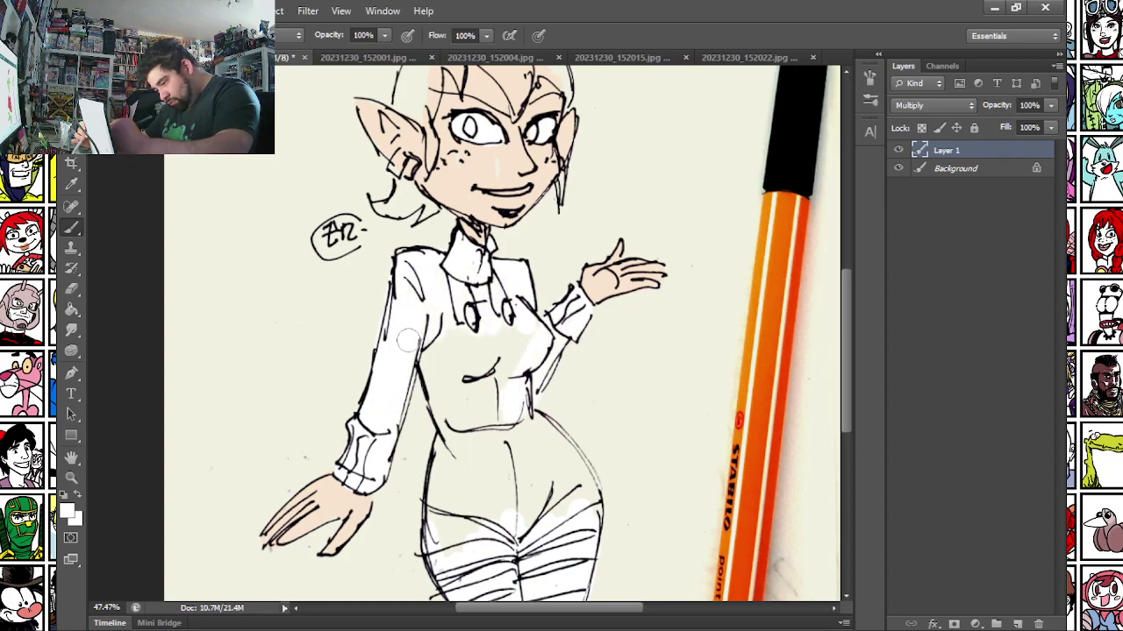
Choose the green foreground color 59c13d for the elf girl's overalls.
key("space")
left_click_drag(380, 194, 314, 360)
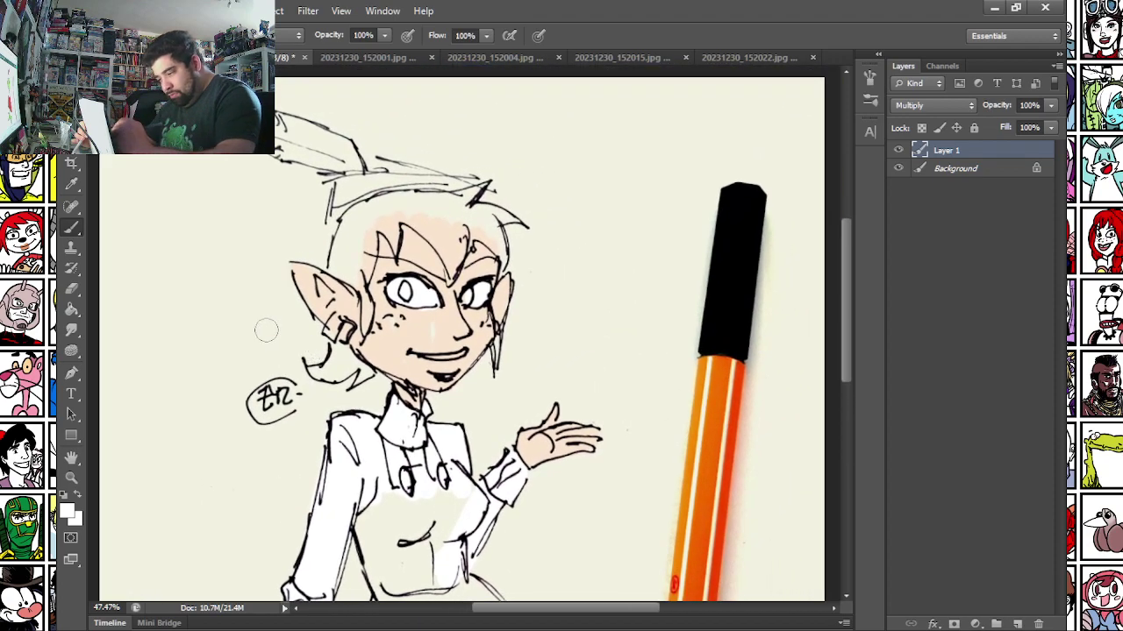
left_click(68, 507)
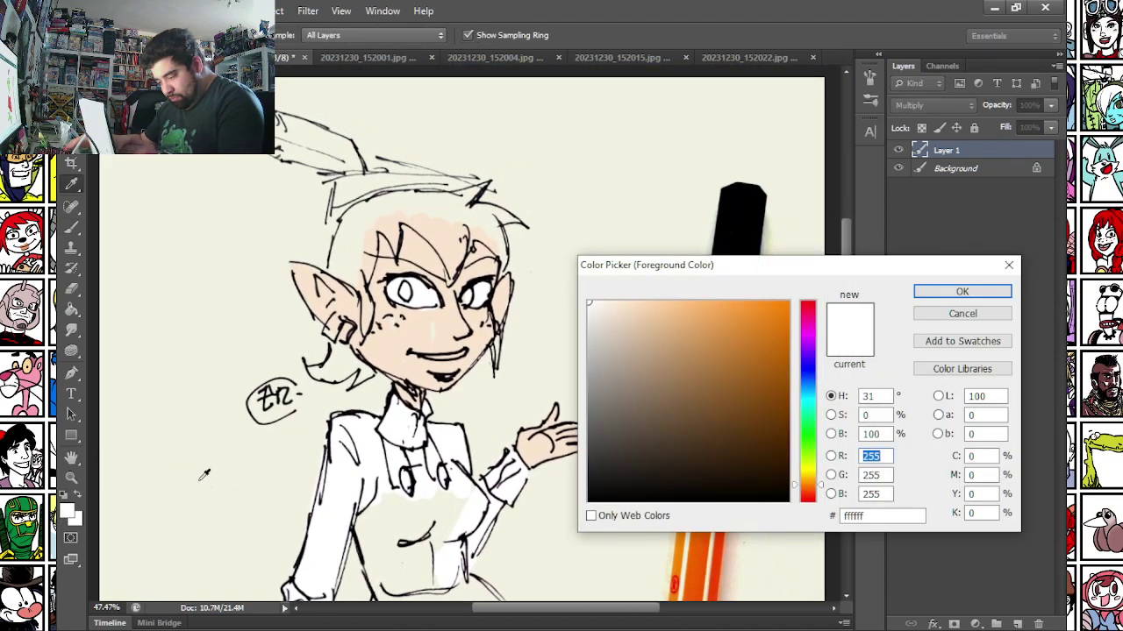
left_click_drag(205, 469, 287, 299)
left_click(807, 421)
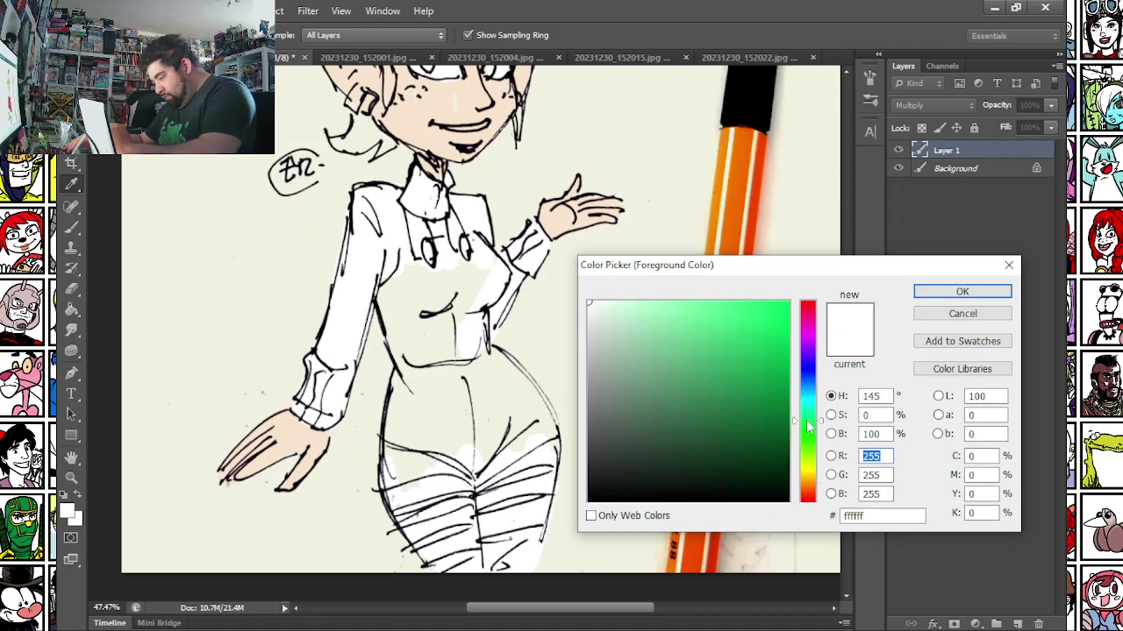
left_click(687, 373)
left_click_drag(808, 452, 808, 442)
left_click_drag(709, 351, 724, 352)
key("Return")
Paint the straps, bib and shorts of the elf girl's overalls with the green.
mouse_move(406, 213)
left_mouse_down()
mouse_move(423, 263)
mouse_move(386, 290)
mouse_move(414, 251)
mouse_move(452, 242)
mouse_move(465, 219)
mouse_move(463, 253)
mouse_move(481, 239)
mouse_move(501, 267)
mouse_move(501, 285)
mouse_move(470, 313)
left_mouse_up()
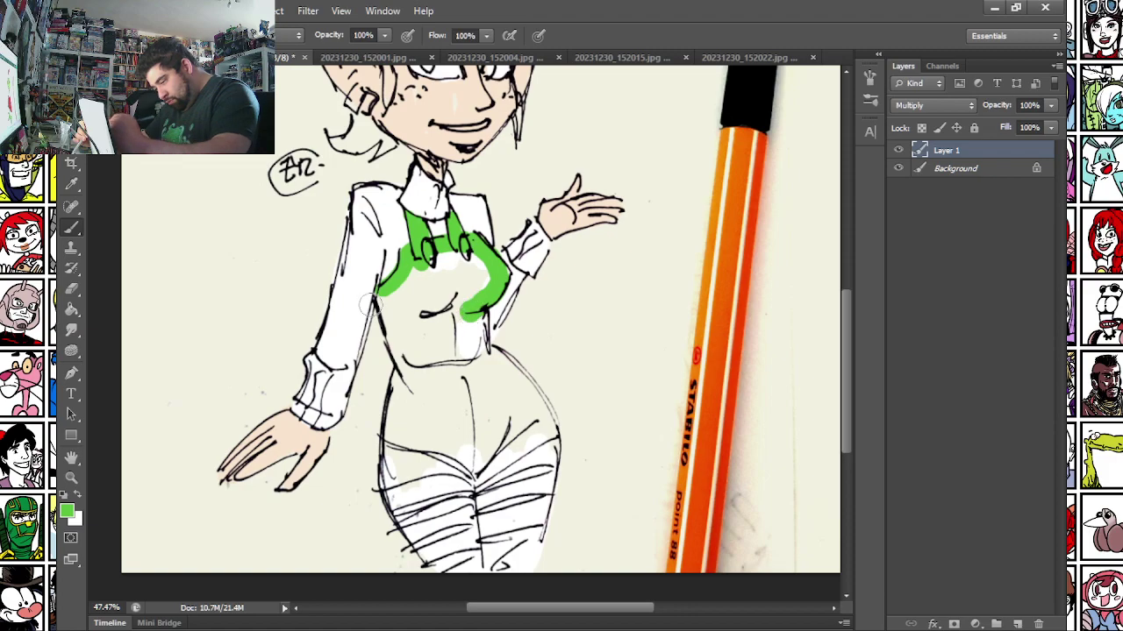
mouse_move(372, 303)
left_mouse_down()
mouse_move(401, 372)
mouse_move(385, 481)
mouse_move(499, 466)
mouse_move(556, 424)
left_mouse_up()
left_click_drag(478, 313, 487, 413)
mouse_move(488, 370)
left_mouse_down()
mouse_move(546, 427)
mouse_move(540, 435)
mouse_move(507, 378)
mouse_move(466, 444)
mouse_move(454, 387)
mouse_move(477, 262)
mouse_move(458, 258)
mouse_move(410, 317)
mouse_move(388, 302)
mouse_move(422, 437)
mouse_move(434, 354)
mouse_move(415, 278)
mouse_move(498, 276)
mouse_move(463, 247)
mouse_move(451, 252)
mouse_move(417, 351)
mouse_move(412, 424)
mouse_move(433, 402)
mouse_move(442, 435)
mouse_move(468, 452)
left_mouse_up()
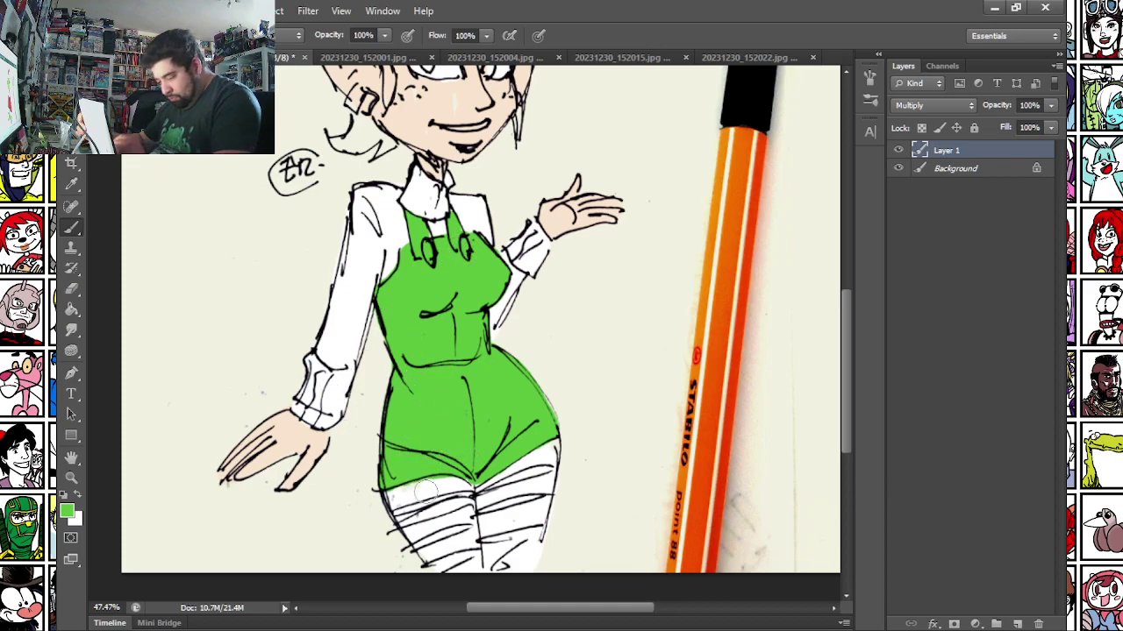
Paint the feathered hat with the overalls' green and trim the overspill at its lower edge with the off-white background color.
key("x")
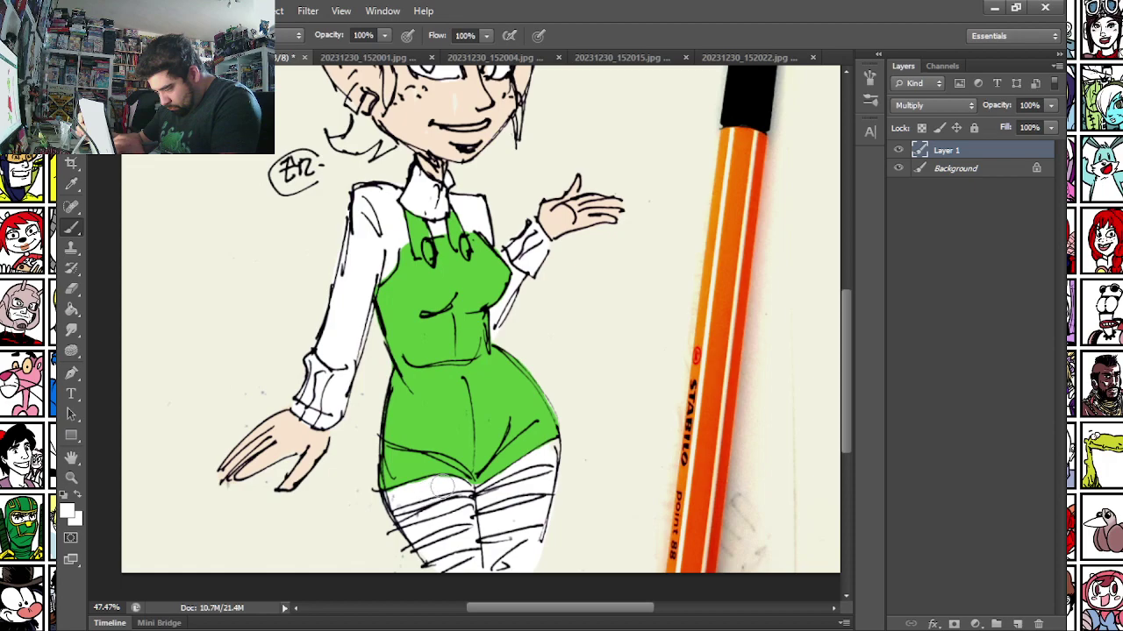
left_click(442, 384, "alt")
left_click_drag(349, 168, 318, 451)
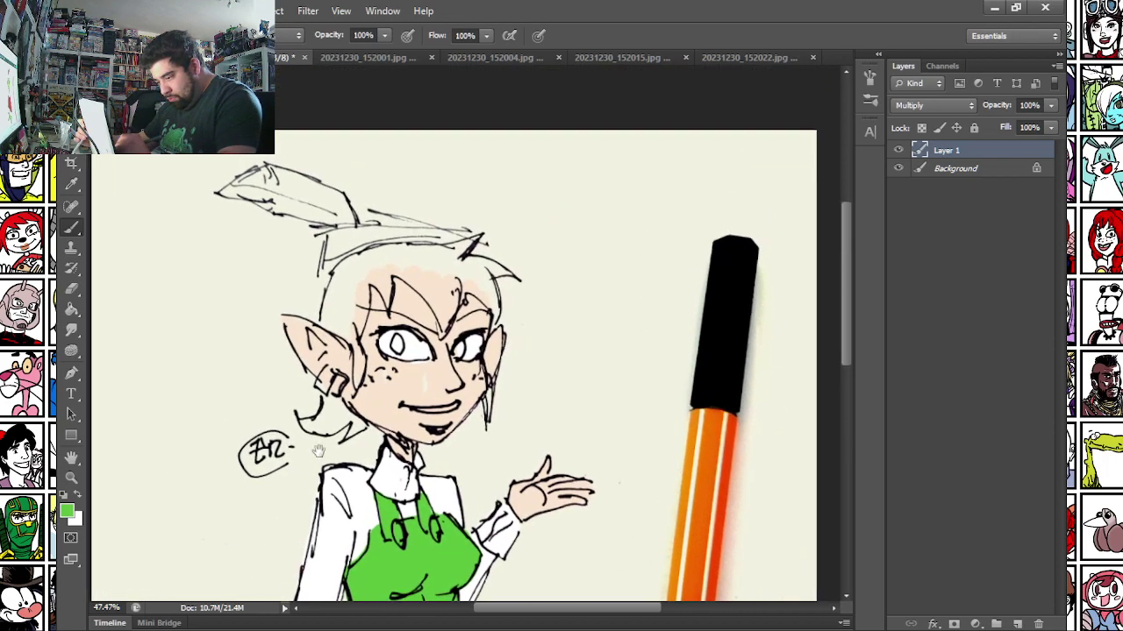
mouse_move(334, 243)
left_mouse_down()
mouse_move(335, 291)
mouse_move(345, 236)
mouse_move(427, 238)
mouse_move(343, 213)
mouse_move(481, 252)
mouse_move(355, 251)
mouse_move(338, 279)
left_mouse_up()
left_click_drag(474, 272, 514, 262)
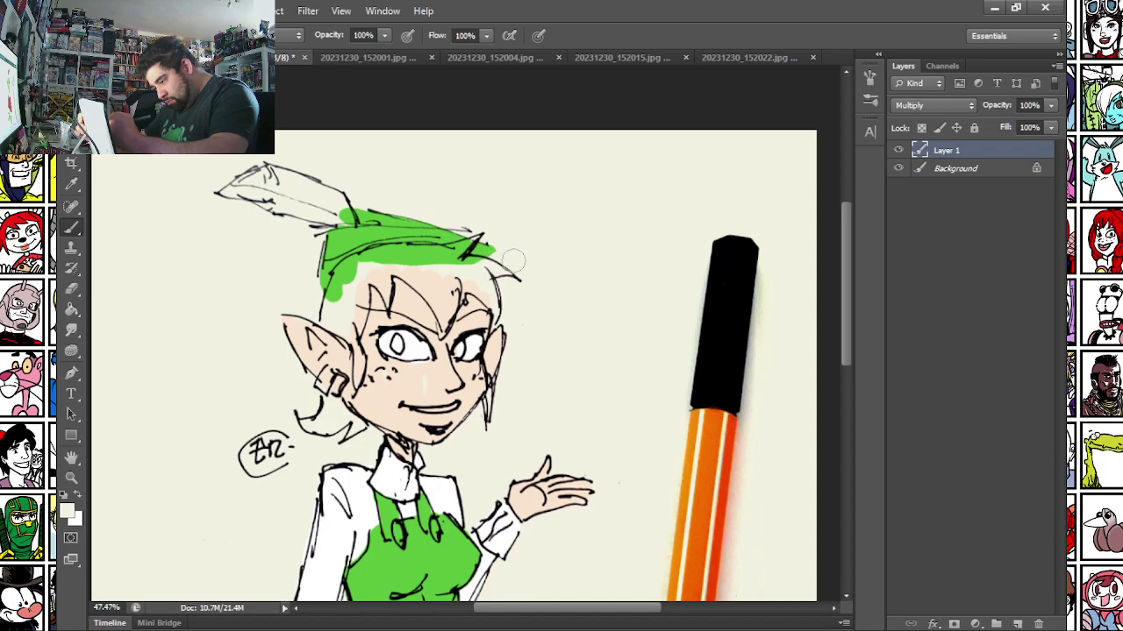
mouse_move(315, 288)
left_mouse_down()
mouse_move(304, 220)
mouse_move(347, 236)
mouse_move(321, 267)
mouse_move(325, 258)
mouse_move(333, 289)
left_mouse_up()
left_click(339, 241, "alt")
left_click(305, 296, "alt")
left_click(341, 236, "alt")
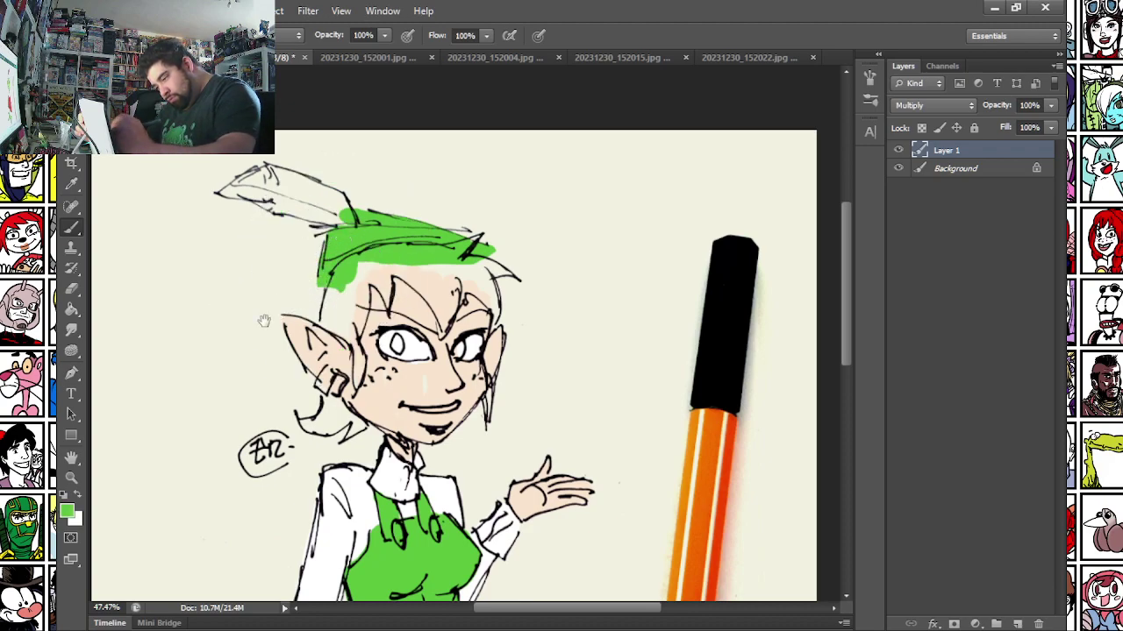
Choose the crimson foreground color da1f46 and a hard round 19 px brush for the legging stripes.
scroll(263, 321, "down", 5)
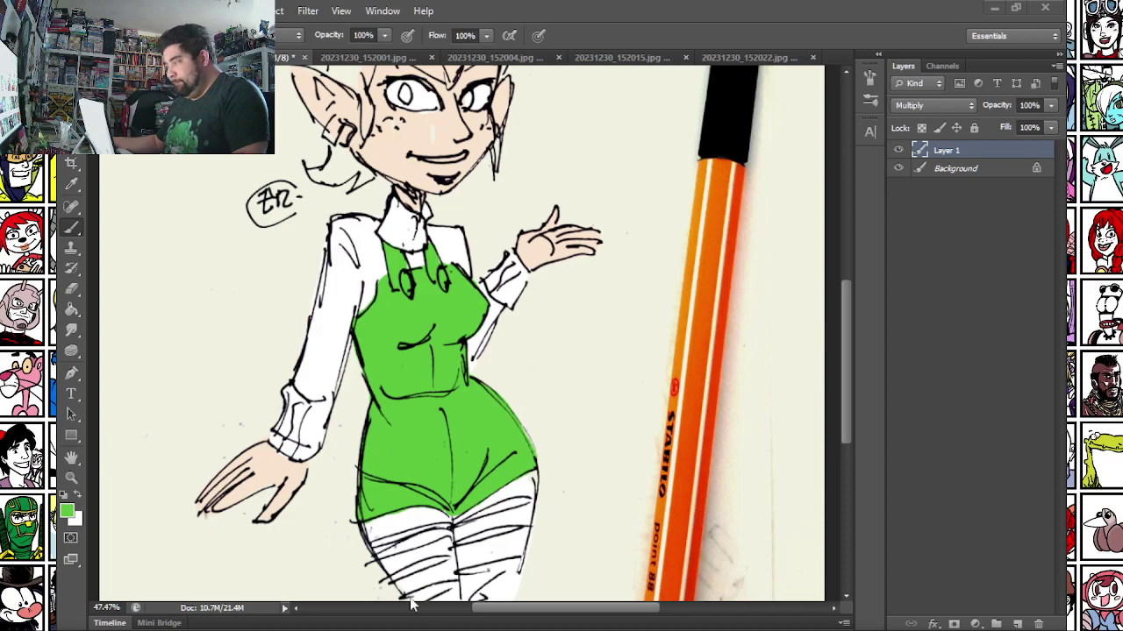
left_click_drag(209, 501, 192, 298)
left_click(68, 512)
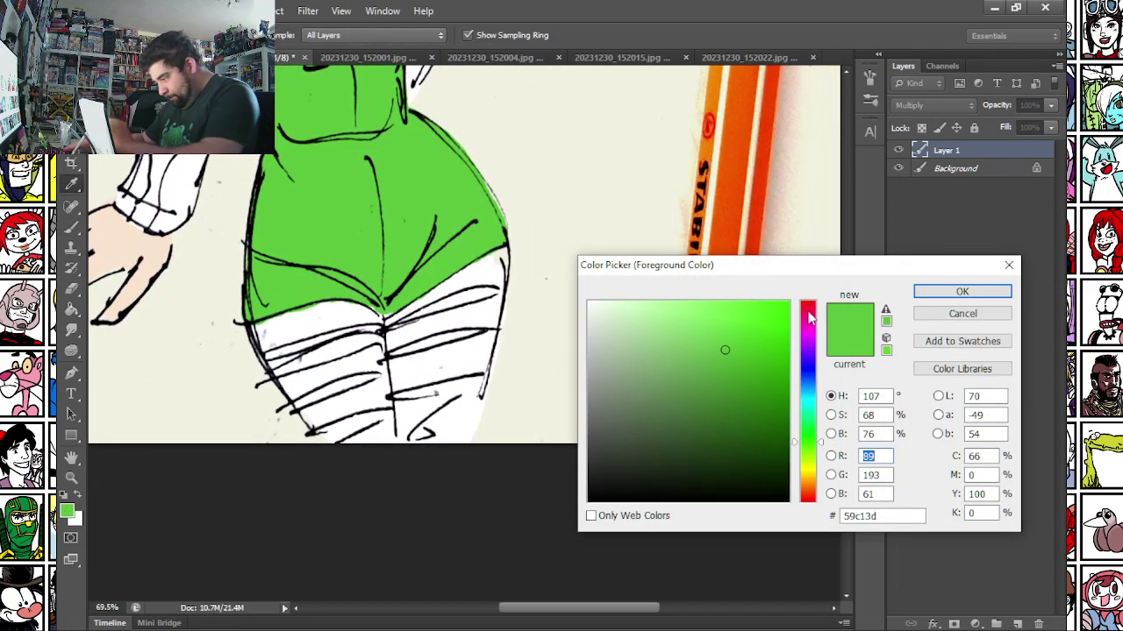
left_click_drag(809, 317, 803, 308)
left_click(761, 330)
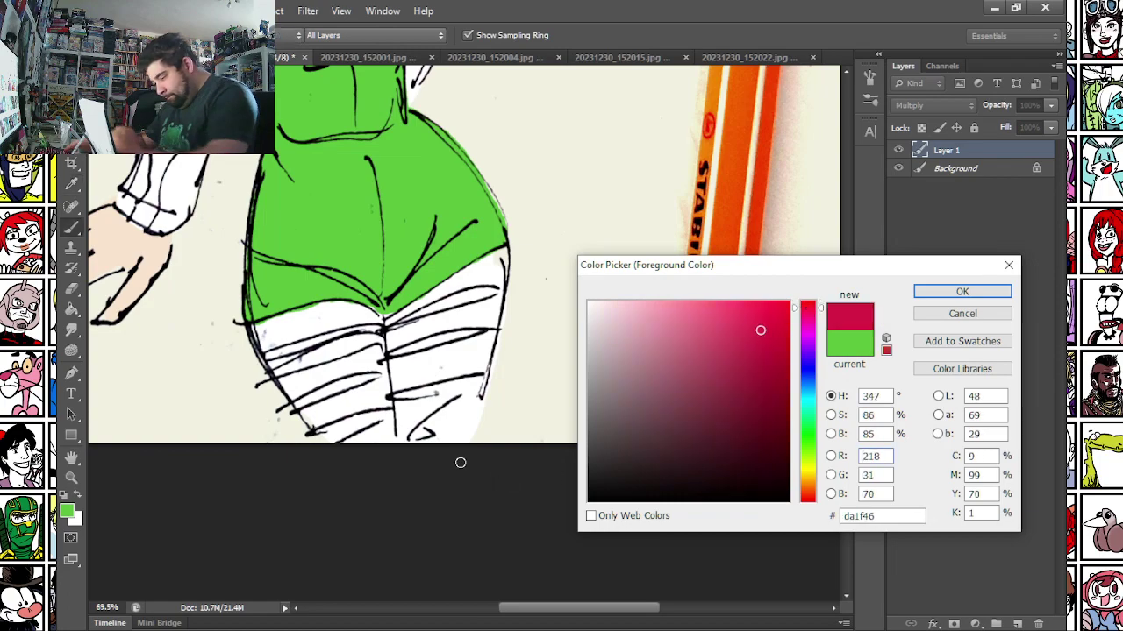
key("Return")
right_click(336, 280)
scroll(504, 518, "down", 3)
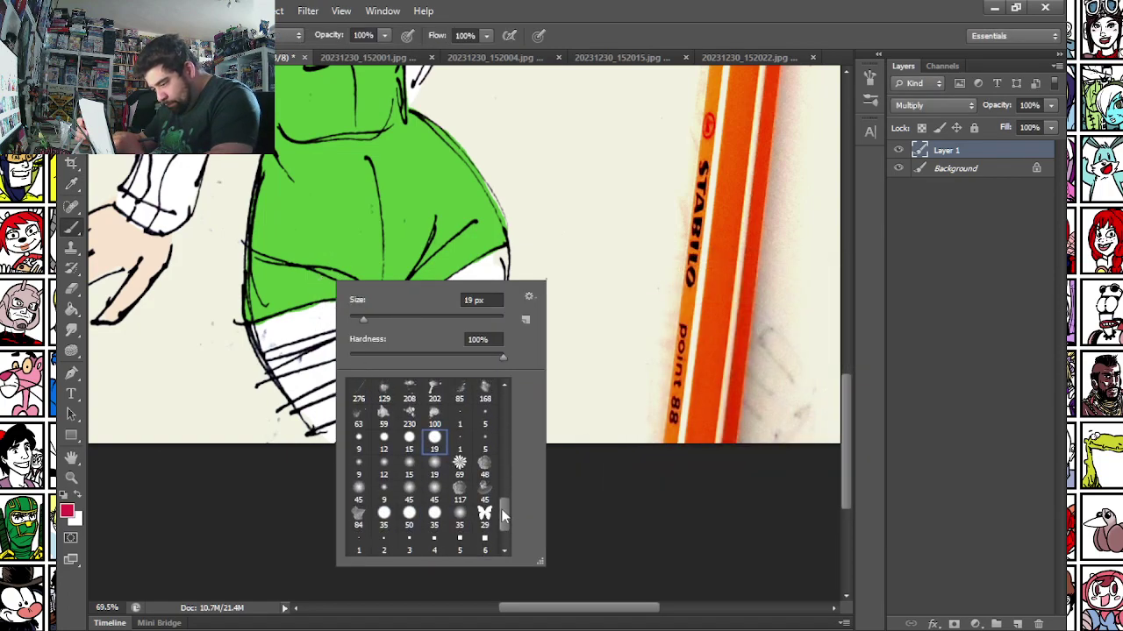
Paint the uppermost crimson stripe across both thighs and widen it with the brush enlarged to 27 px.
left_click_drag(260, 359, 367, 330)
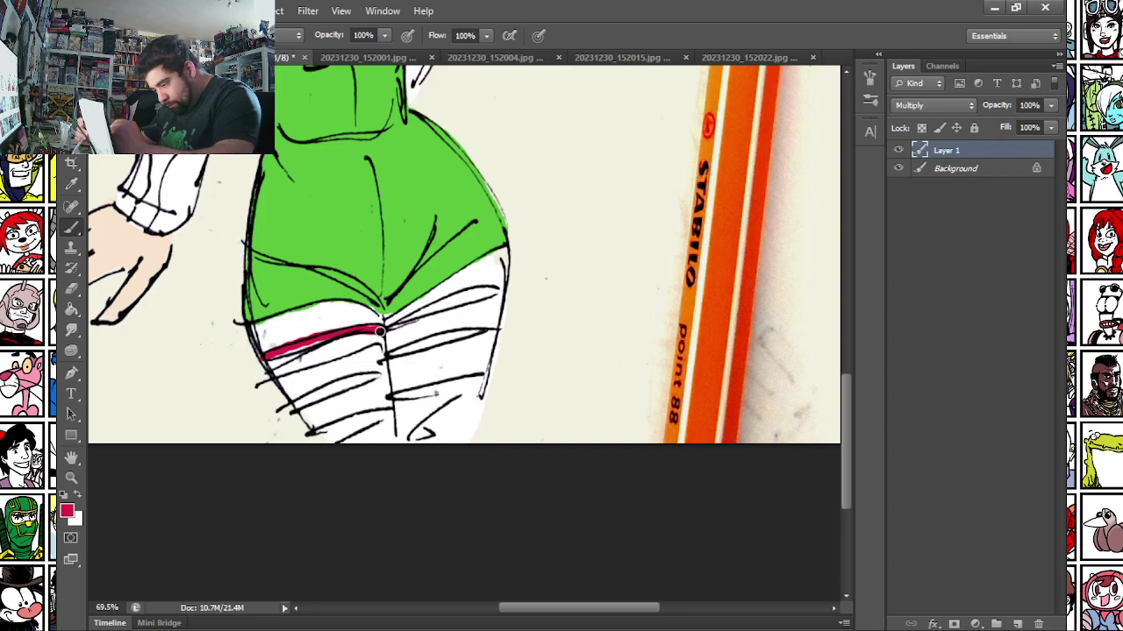
left_click_drag(458, 301, 495, 292)
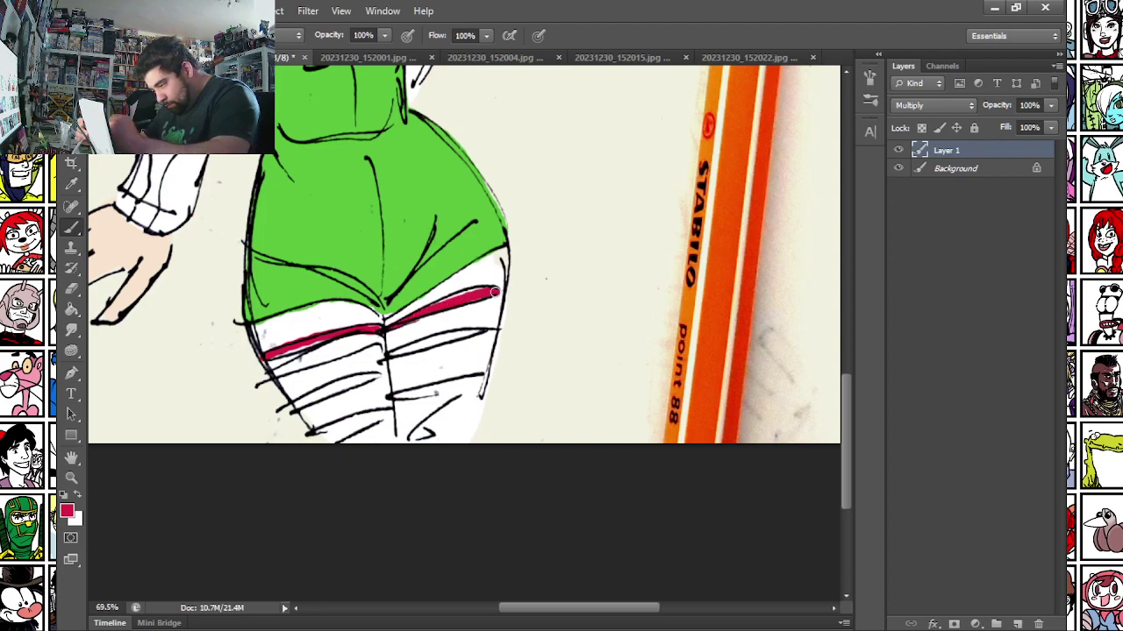
right_click(355, 330)
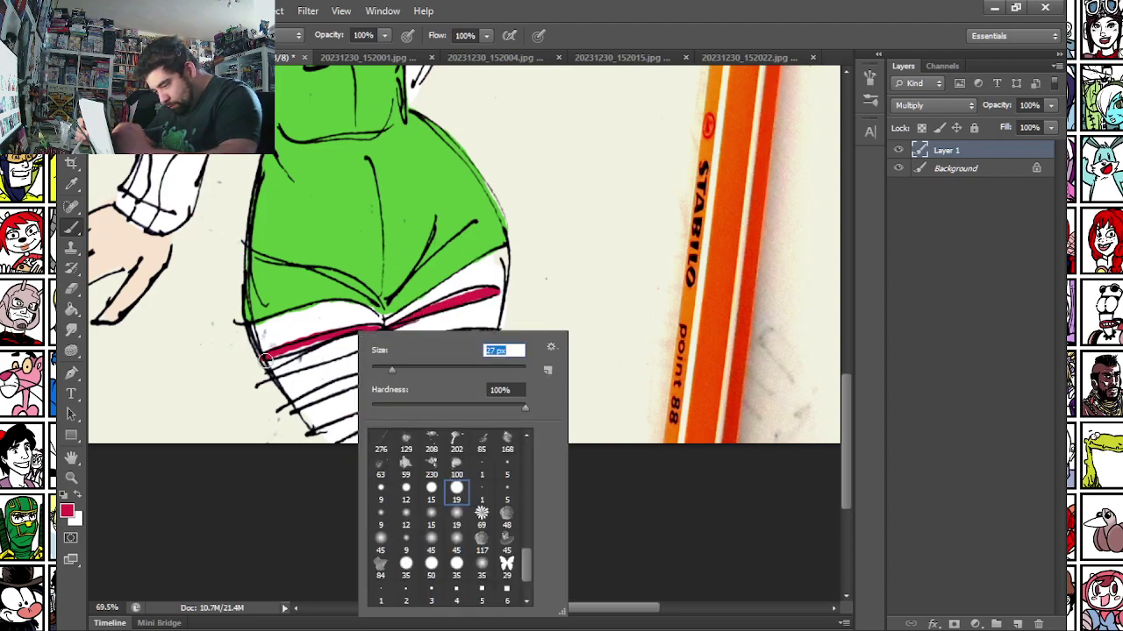
left_click_drag(265, 359, 337, 336)
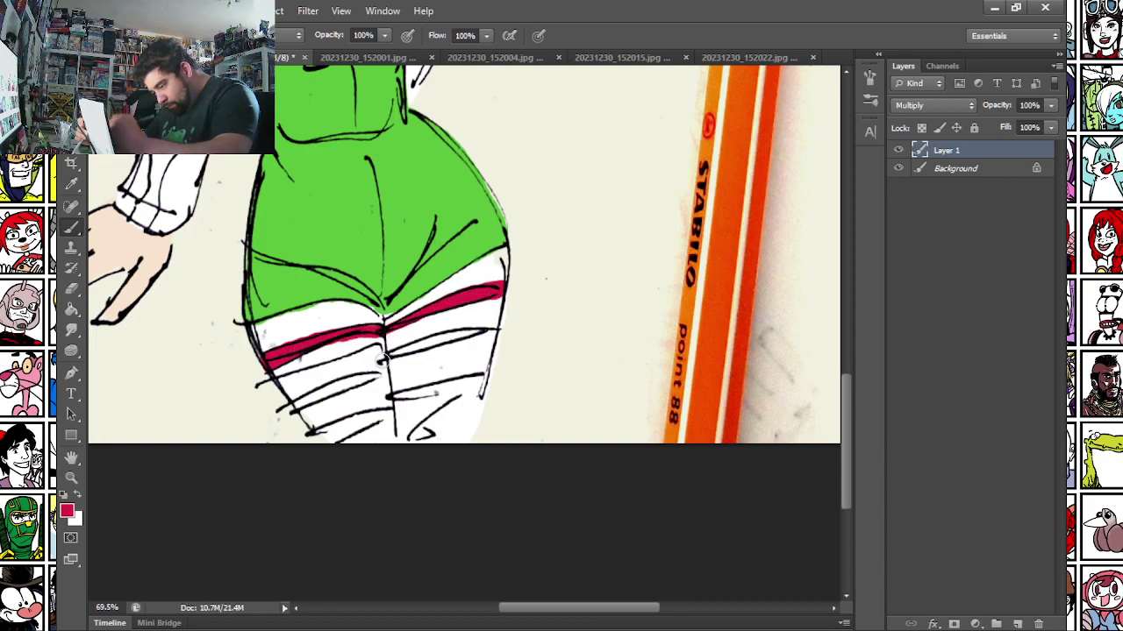
Paint the second and third crimson stripes across the leg on the viewer's right.
left_click_drag(383, 360, 483, 332)
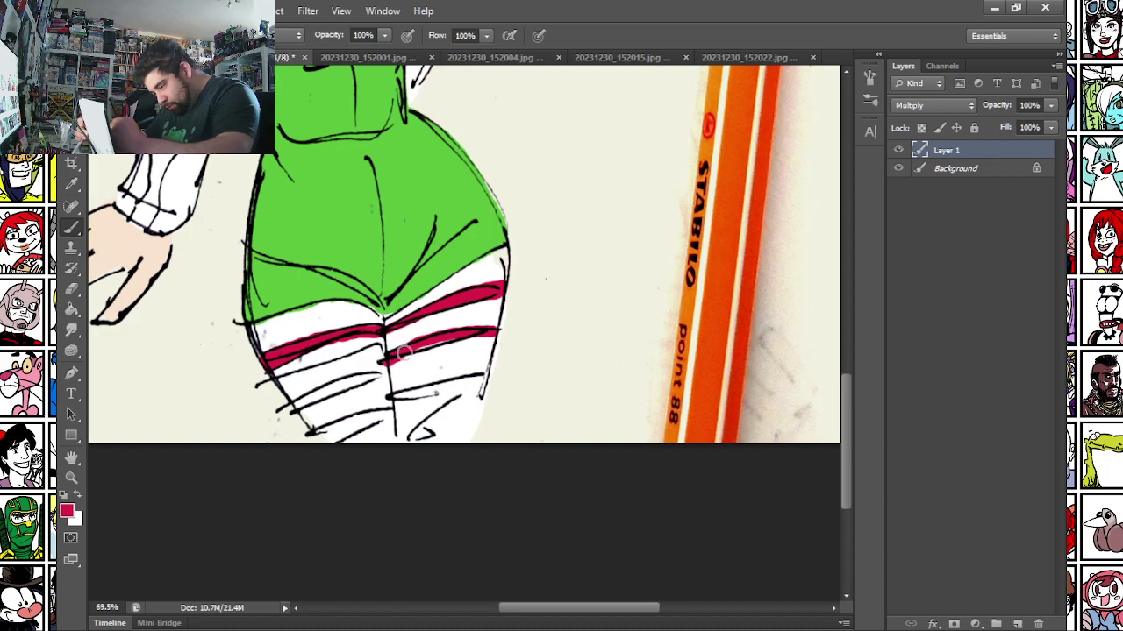
left_click_drag(405, 352, 480, 338)
left_click_drag(412, 393, 479, 380)
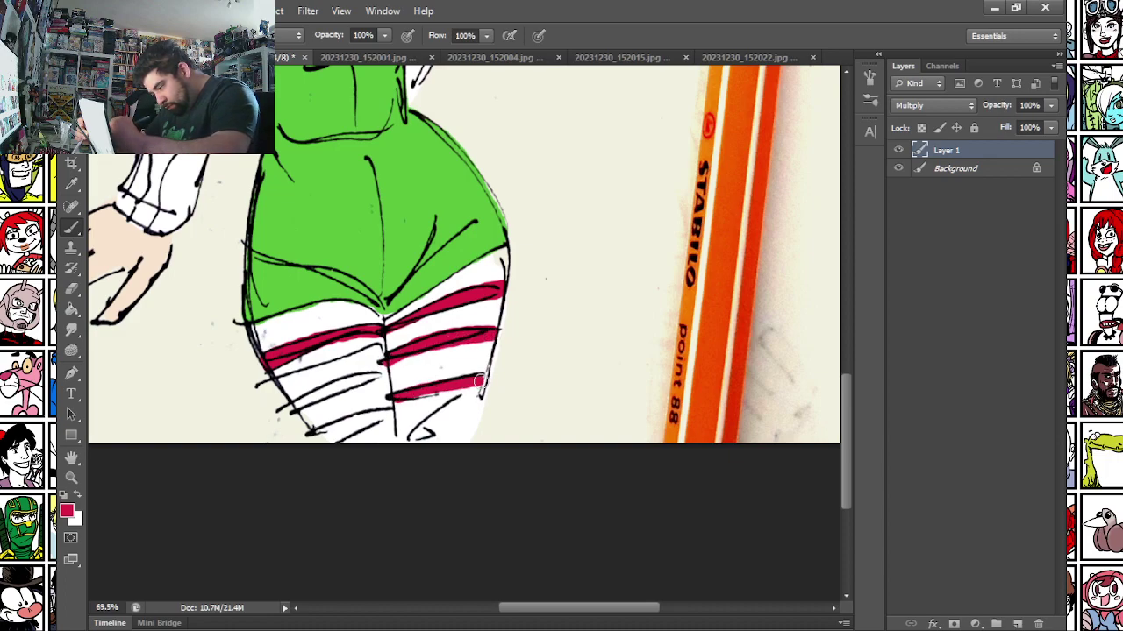
left_click_drag(395, 401, 485, 380)
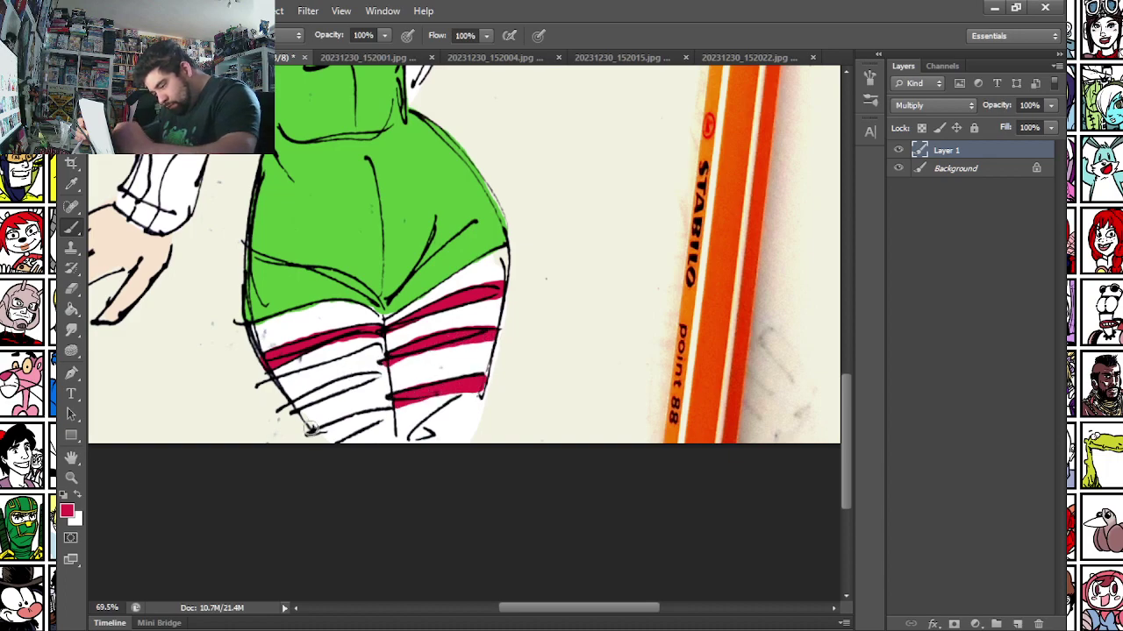
Paint lower crimson stripes on the leg on the viewer's left, undoing the middle one and repainting it higher up.
left_click_drag(308, 428, 386, 415)
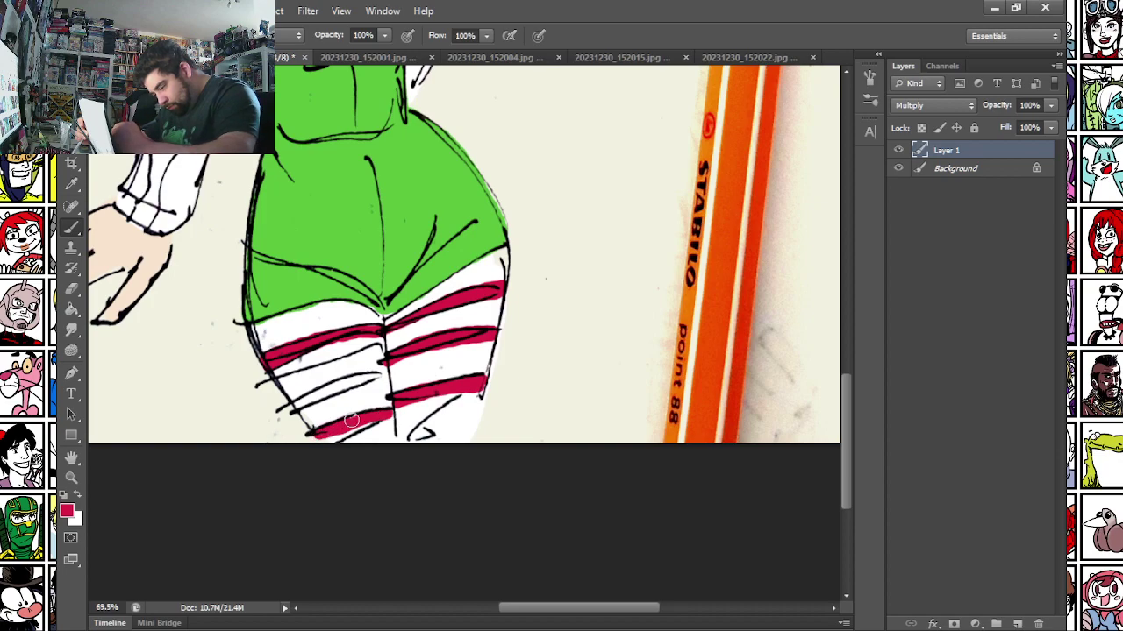
left_click_drag(326, 442, 371, 421)
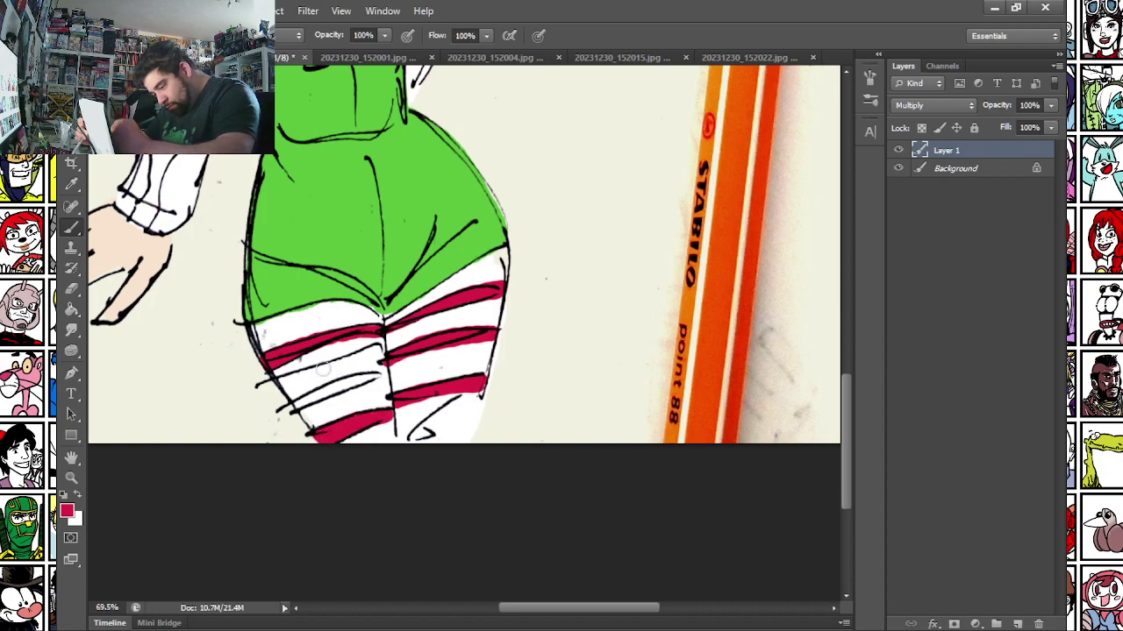
left_click_drag(309, 397, 388, 372)
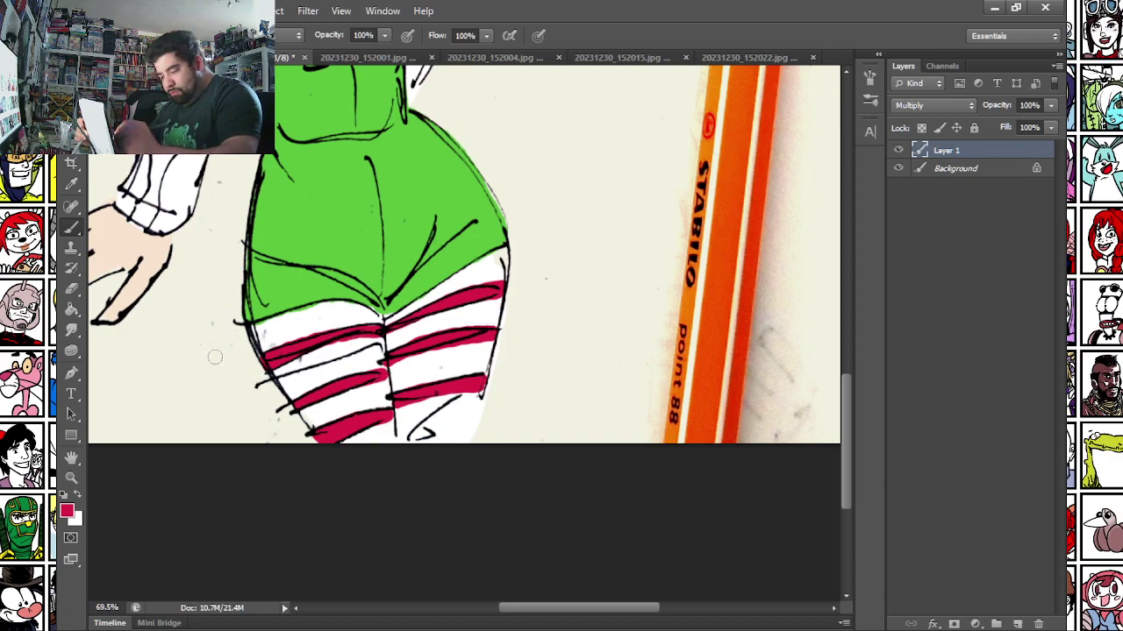
key("ctrl+z")
mouse_move(280, 379)
left_mouse_down()
mouse_move(307, 391)
mouse_move(379, 361)
left_mouse_up()
left_click_drag(286, 379, 380, 356)
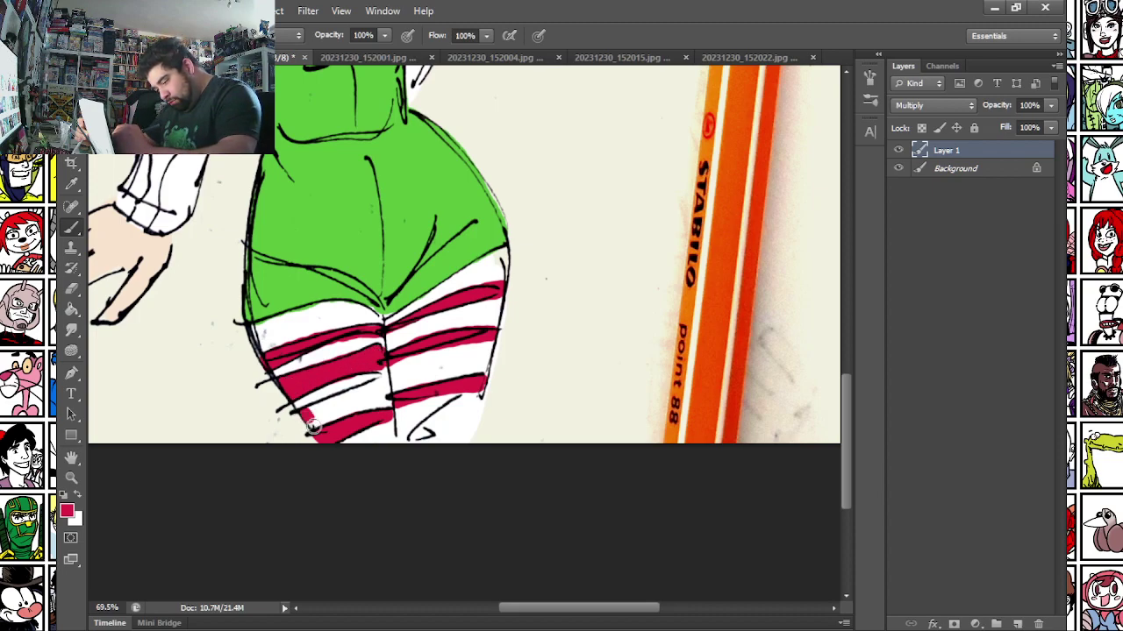
Paint the lowest crimson stripes on both legs and touch up the edges between the red and white bands.
left_click_drag(310, 410, 365, 392)
mouse_move(385, 401)
left_mouse_down()
mouse_move(316, 420)
mouse_move(361, 458)
mouse_move(384, 413)
mouse_move(388, 452)
mouse_move(369, 396)
mouse_move(312, 412)
mouse_move(390, 440)
mouse_move(470, 418)
mouse_move(417, 421)
mouse_move(392, 438)
mouse_move(491, 419)
left_mouse_up()
key("x")
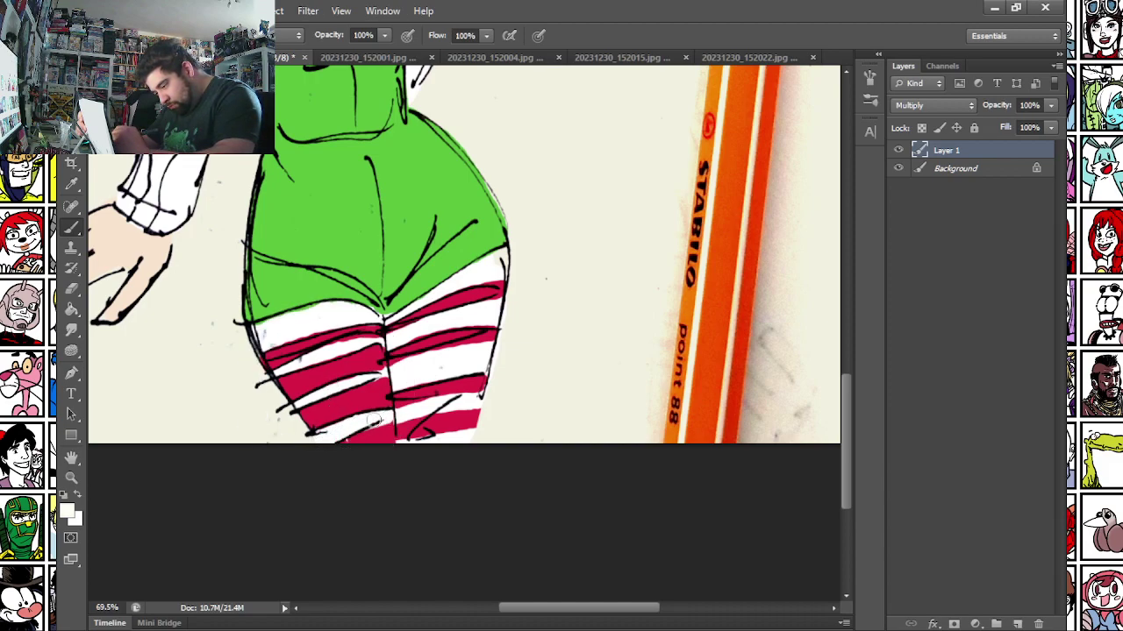
left_click(355, 439, "alt")
left_click_drag(355, 439, 386, 427)
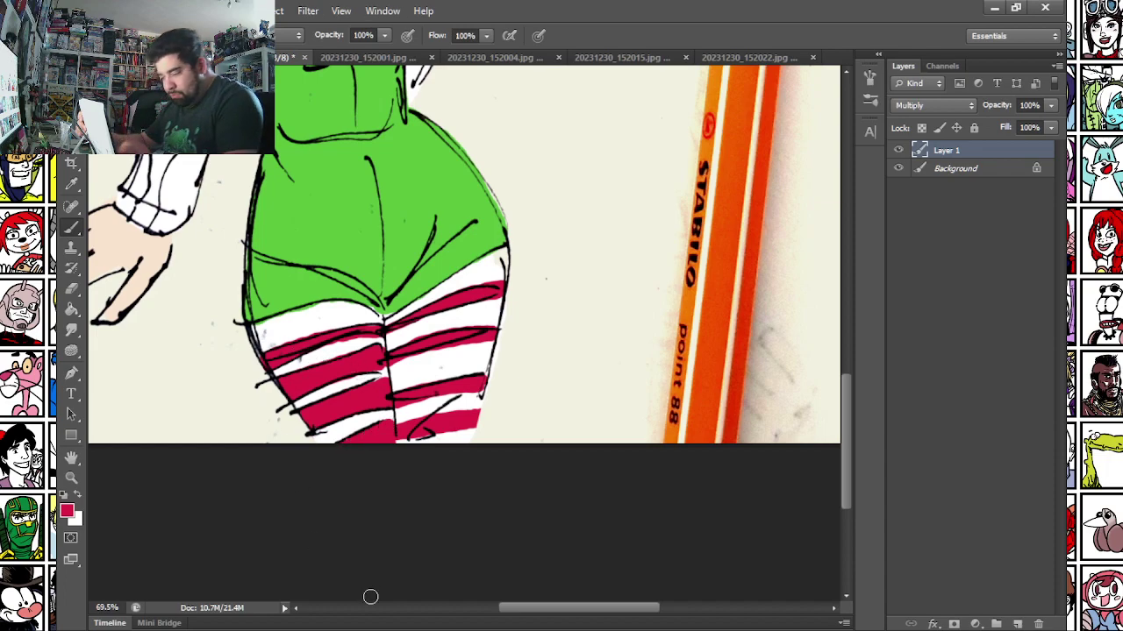
left_click(335, 350, "alt")
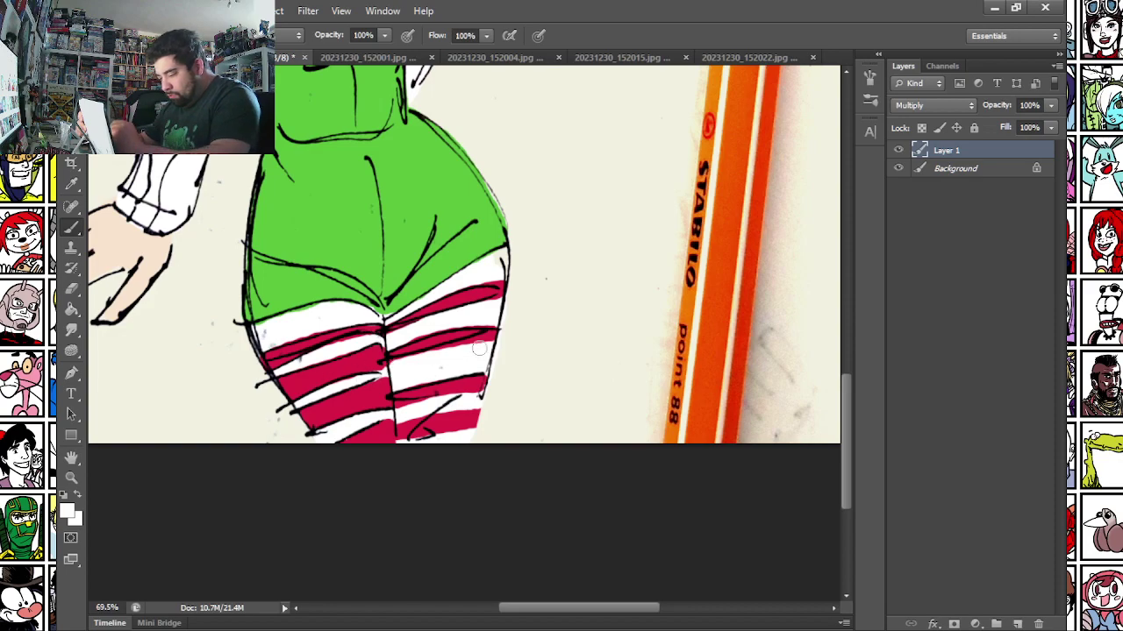
Return to the elf girl's head and choose the bright red foreground color ef0000.
left_click_drag(167, 200, 275, 421)
mouse_move(276, 132)
left_mouse_down()
mouse_move(268, 384)
mouse_move(252, 363)
mouse_move(222, 371)
mouse_move(247, 405)
left_mouse_up()
left_click(68, 514)
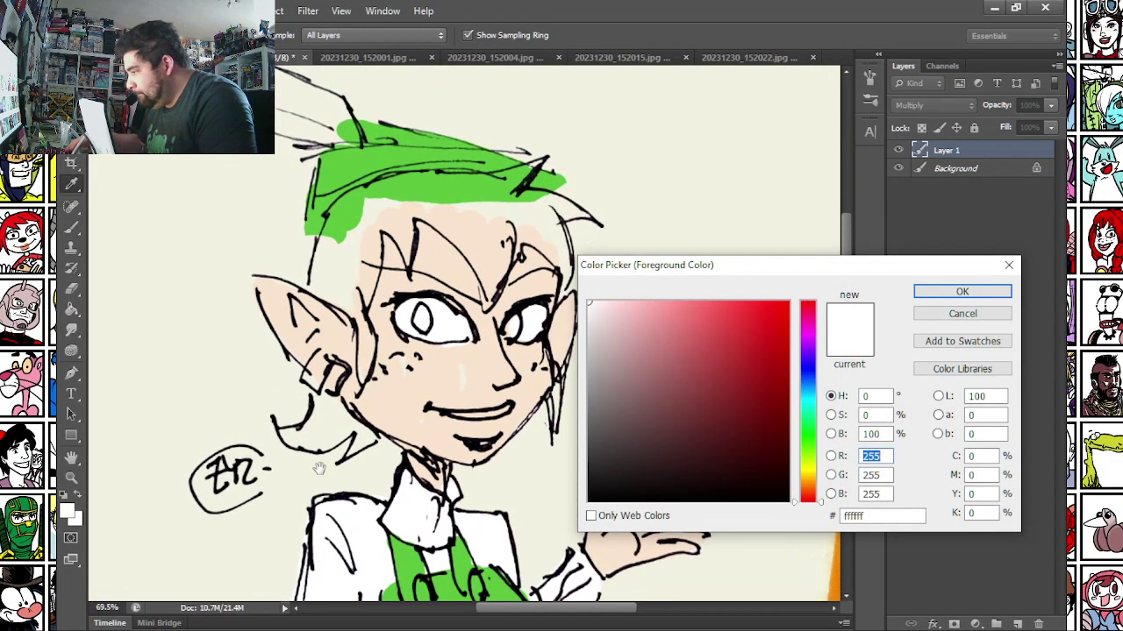
left_click_drag(776, 316, 788, 312)
key("Return")
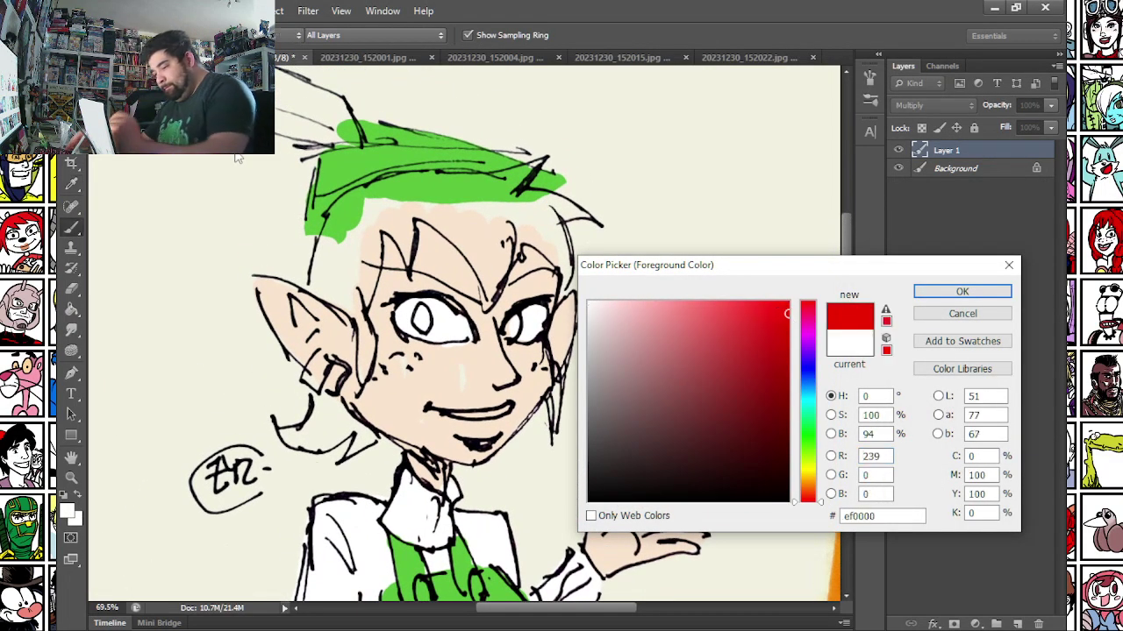
Outline and fill the long feather on the elf's hat with bright red.
left_click_drag(216, 163, 302, 242)
left_click_drag(277, 180, 420, 223)
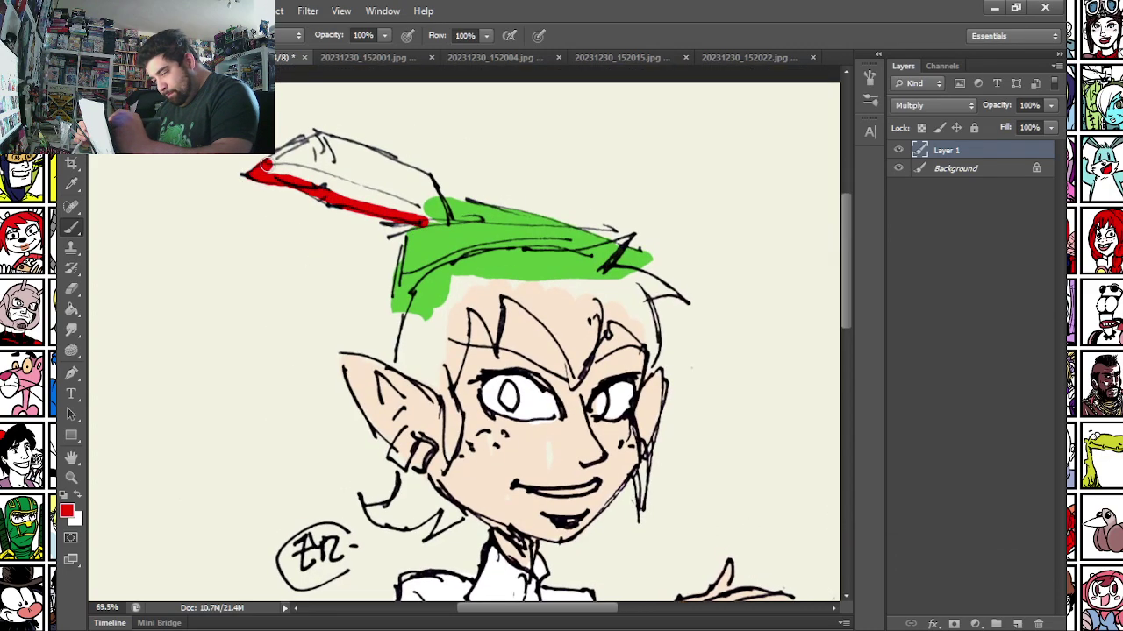
mouse_move(305, 142)
left_mouse_down()
mouse_move(429, 183)
mouse_move(420, 218)
mouse_move(442, 221)
mouse_move(428, 188)
mouse_move(411, 211)
mouse_move(380, 170)
mouse_move(367, 181)
mouse_move(324, 149)
mouse_move(272, 168)
mouse_move(392, 209)
mouse_move(297, 160)
mouse_move(376, 193)
left_mouse_up()
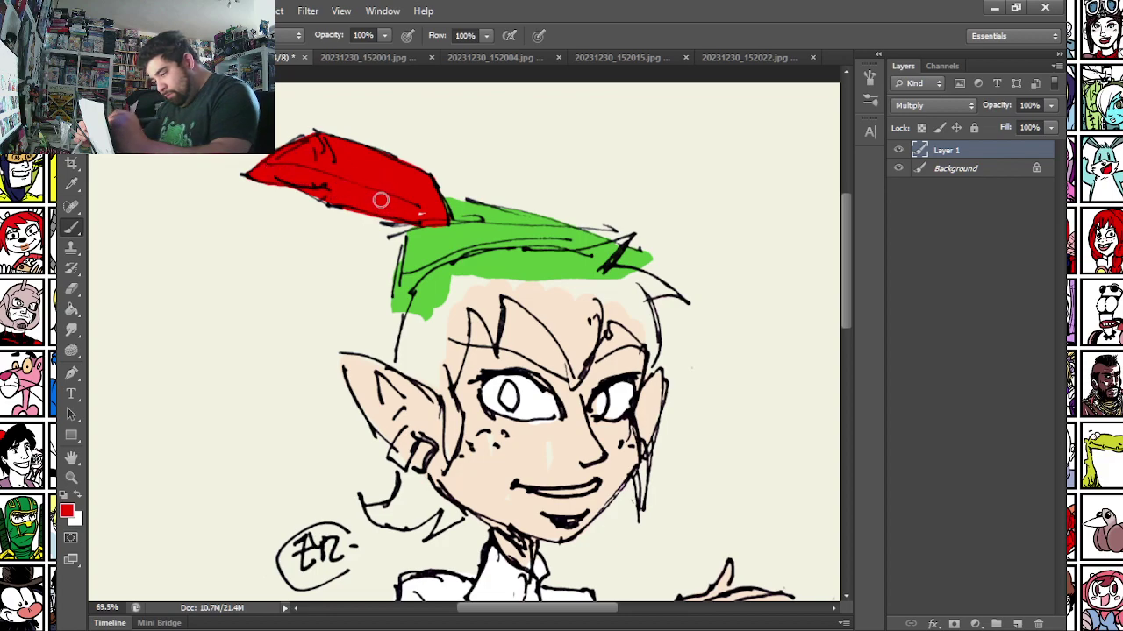
Choose a tan brown (c78c4e) derived from the skin tone and paint the elf's upper and lower lips.
left_click_drag(340, 399, 281, 263)
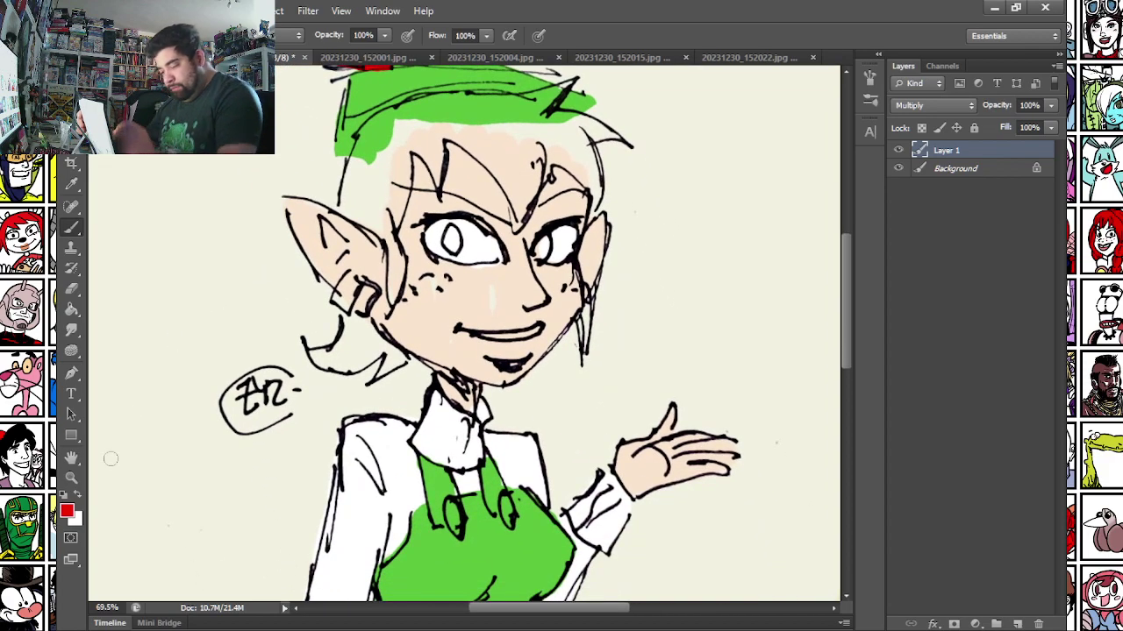
left_click(473, 274, "alt")
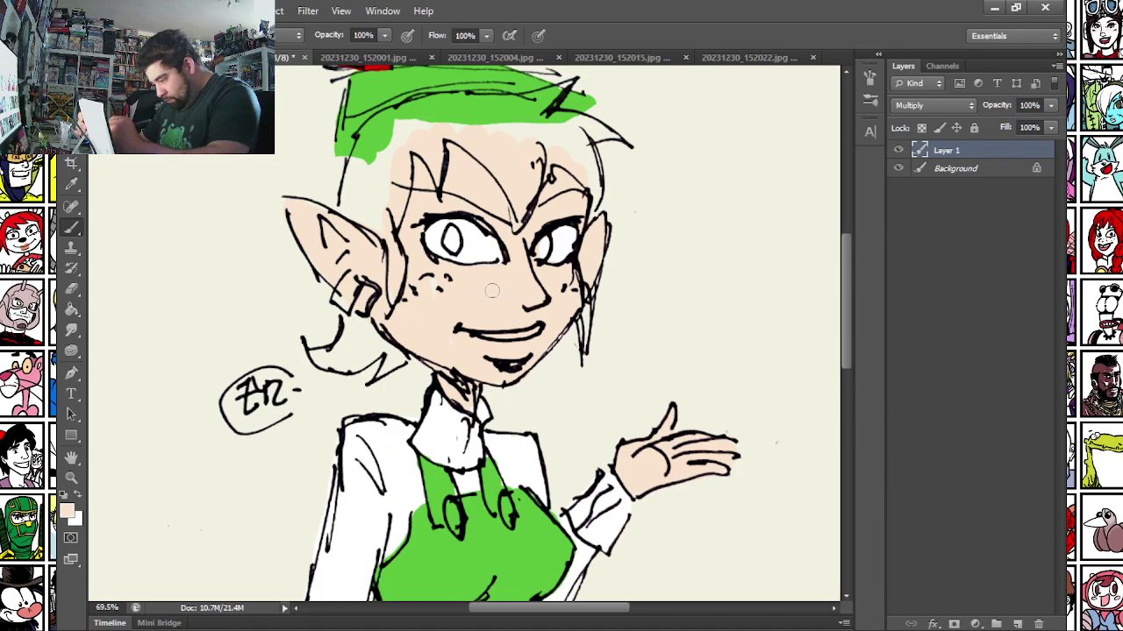
left_click(67, 512)
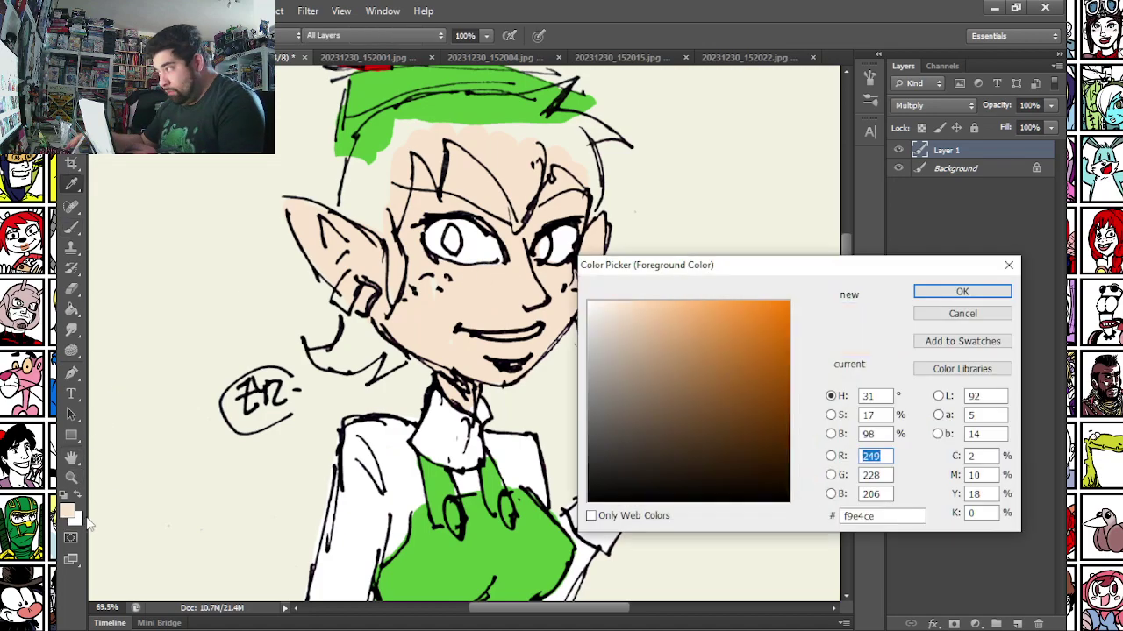
left_click_drag(718, 325, 707, 343)
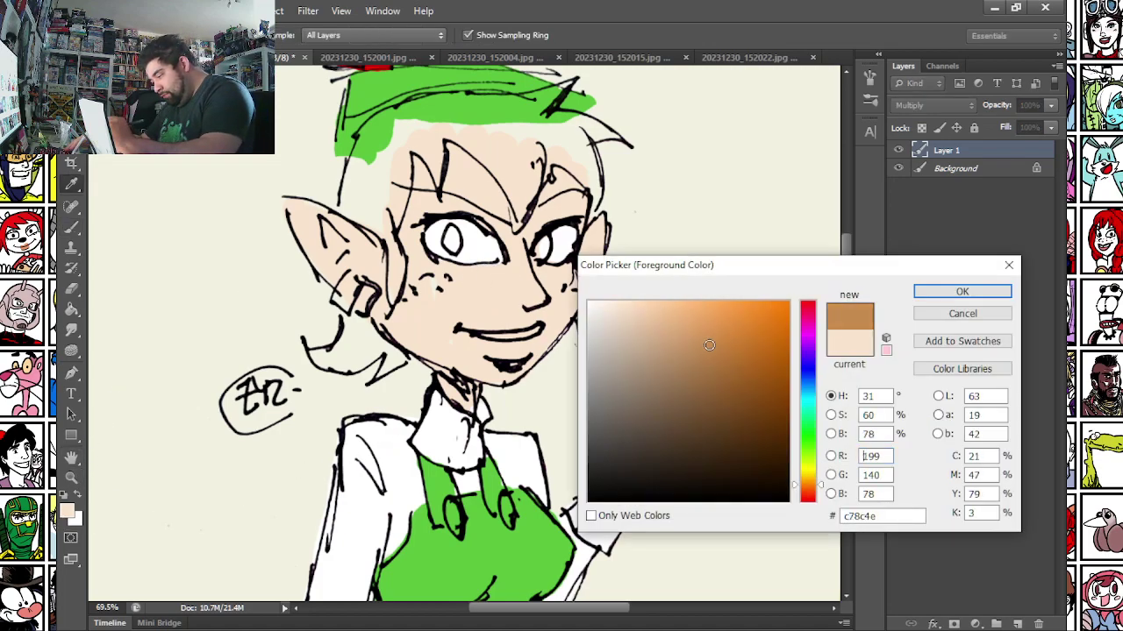
key("Return")
left_click_drag(474, 334, 544, 325)
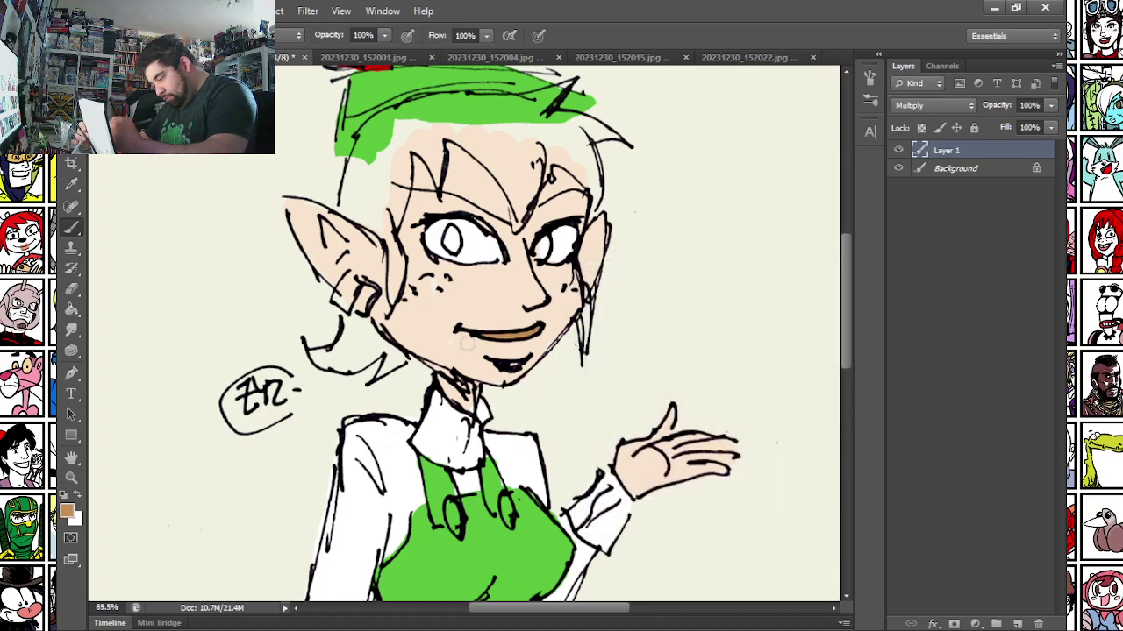
mouse_move(469, 340)
left_mouse_down()
mouse_move(533, 344)
mouse_move(483, 344)
mouse_move(502, 352)
mouse_move(531, 348)
mouse_move(537, 331)
left_mouse_up()
On the Background layer, paint white over the black ink patch beneath the lower lip.
left_click_drag(329, 231, 281, 251)
left_click(928, 168)
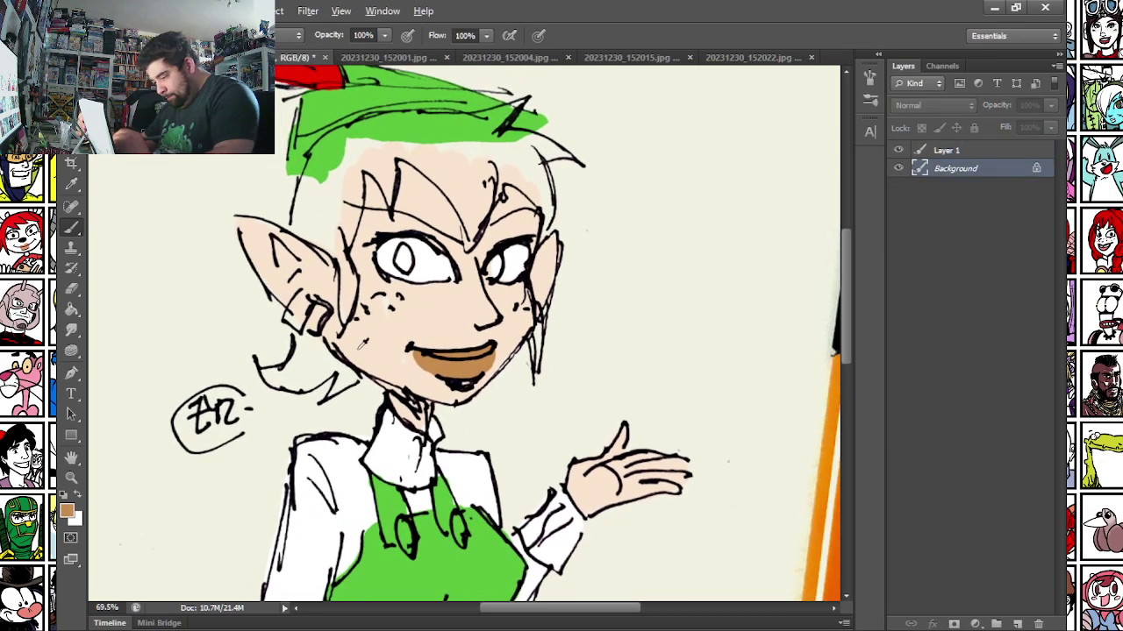
left_click(431, 257, "alt")
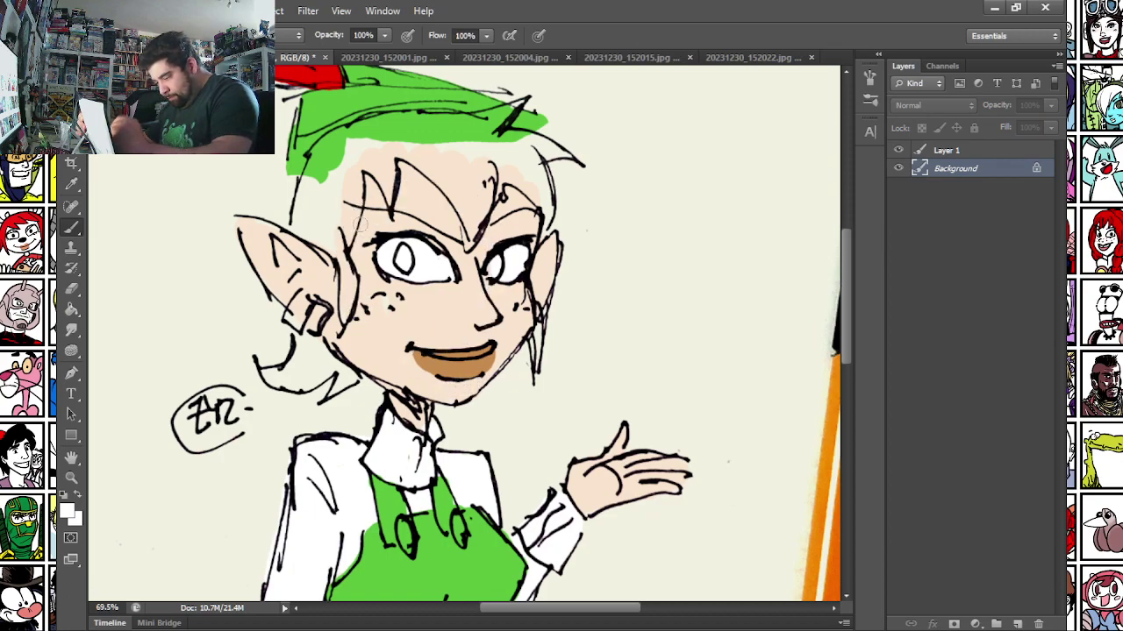
left_click(941, 151)
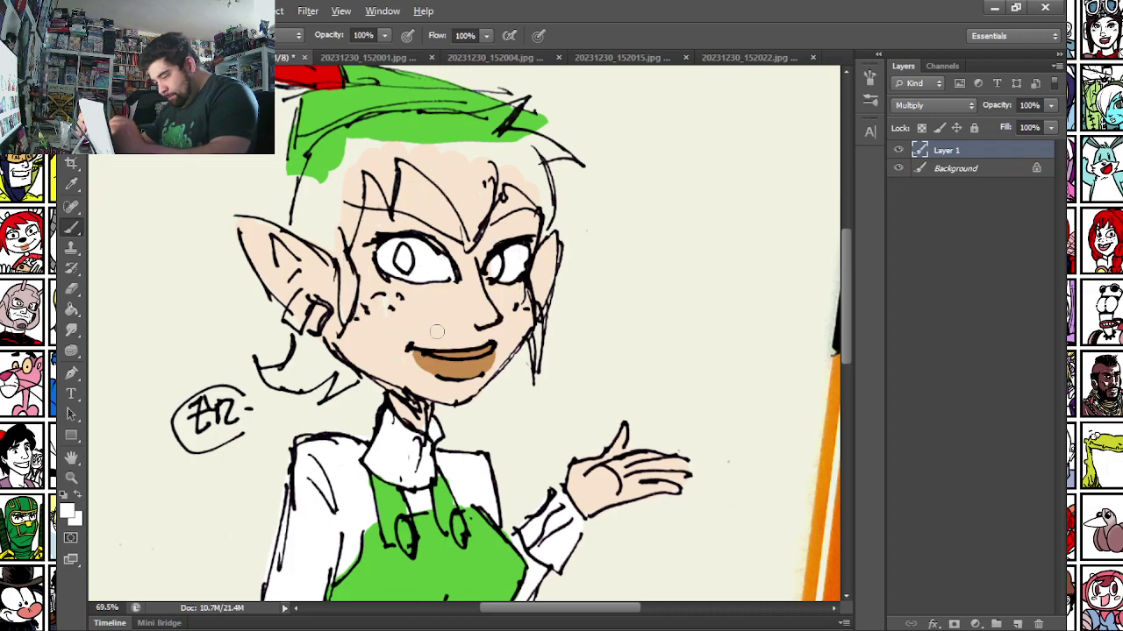
left_click(454, 370)
left_click(446, 368)
left_click(436, 368)
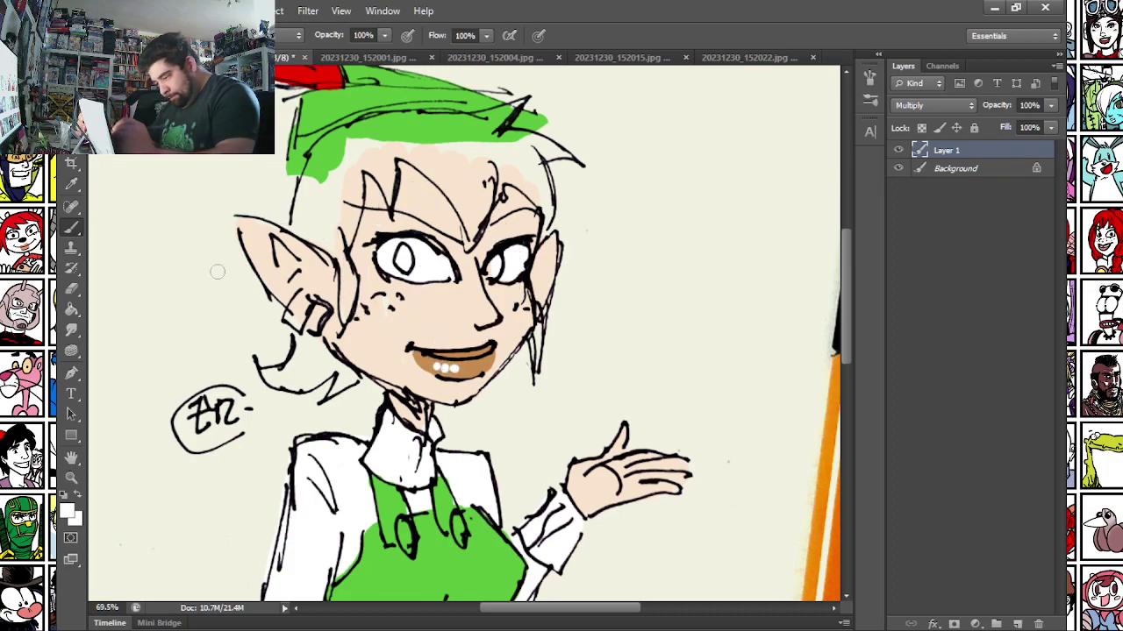
key("ctrl+alt+z")
Sample the skin tone and dab three small highlights on the lower lip on Layer 1.
left_click(430, 325, "alt")
left_click(946, 150)
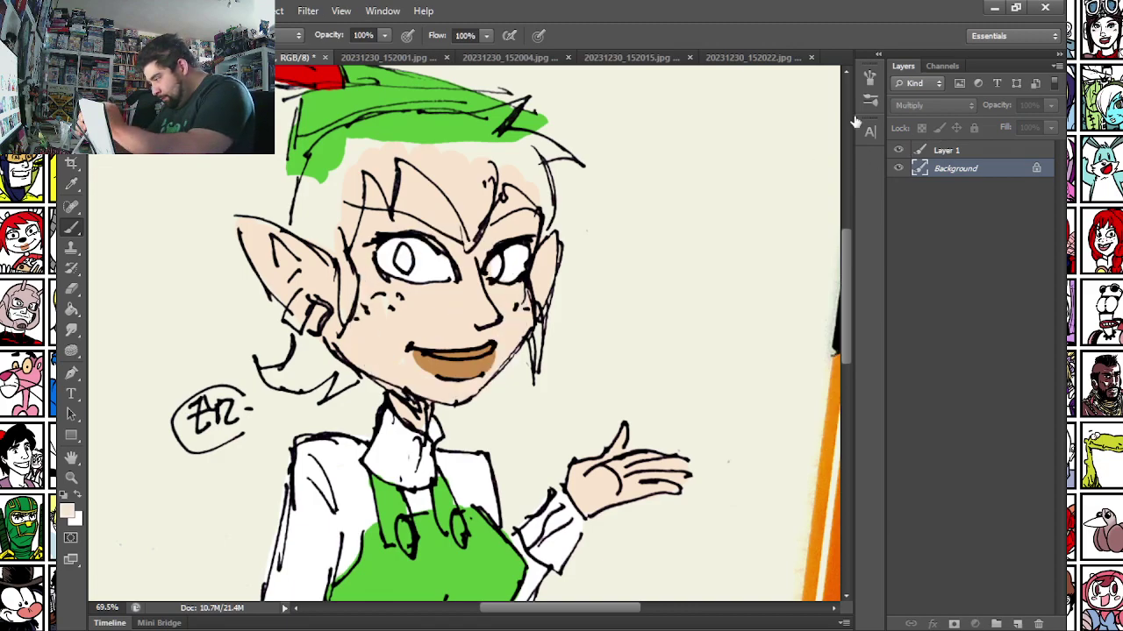
left_click(473, 370)
left_click(465, 370)
left_click(458, 370)
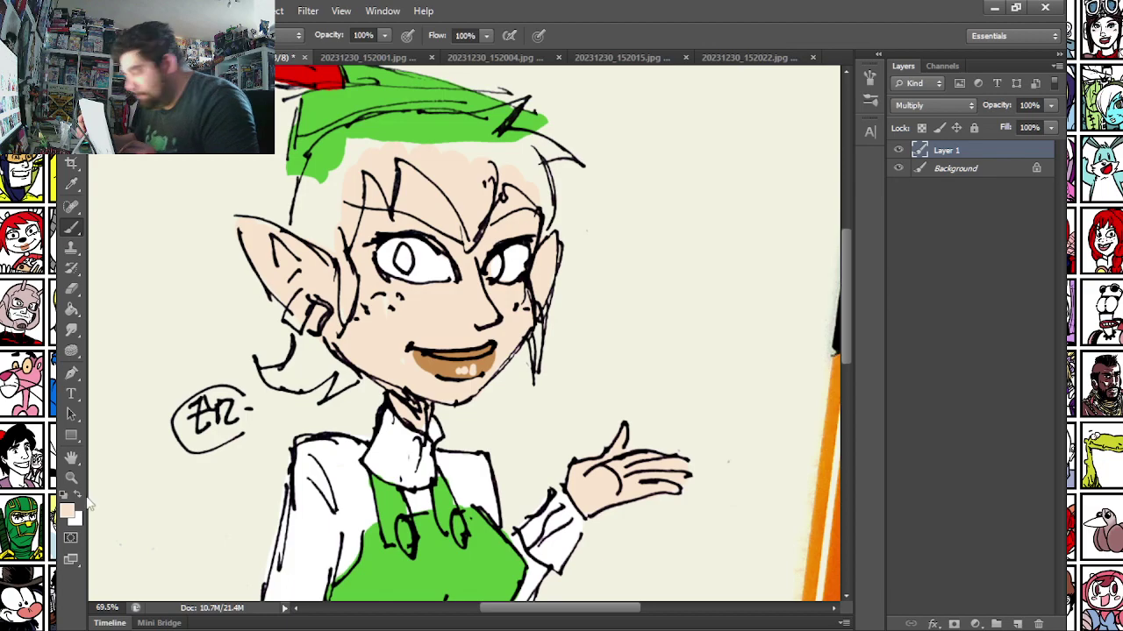
Choose a bright blue foreground color and paint the irises of both eyes.
left_click(68, 516)
left_click(808, 387)
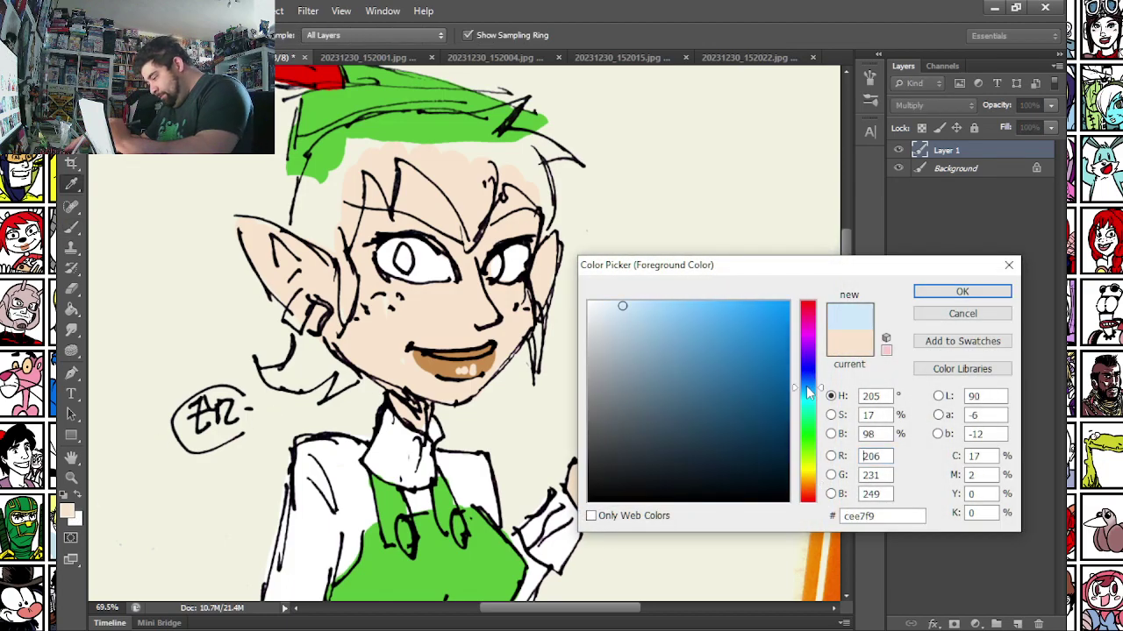
left_click(788, 302)
key("Return")
left_click_drag(399, 251, 405, 259)
left_click_drag(488, 272, 491, 254)
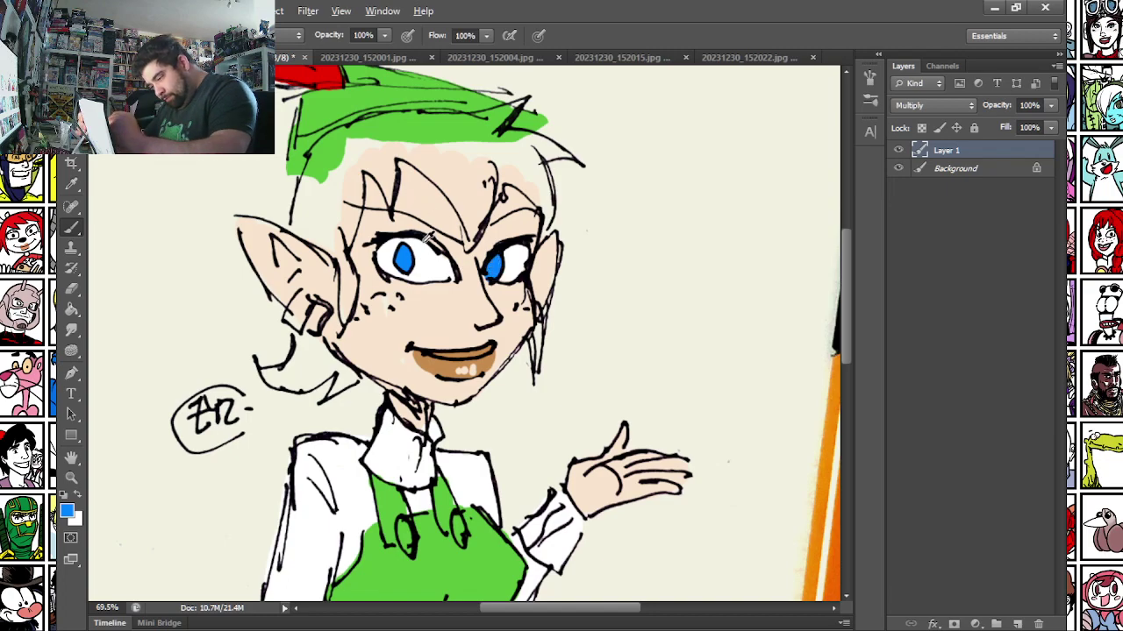
Add a black pupil and a small white catchlight to each blue iris.
key("d")
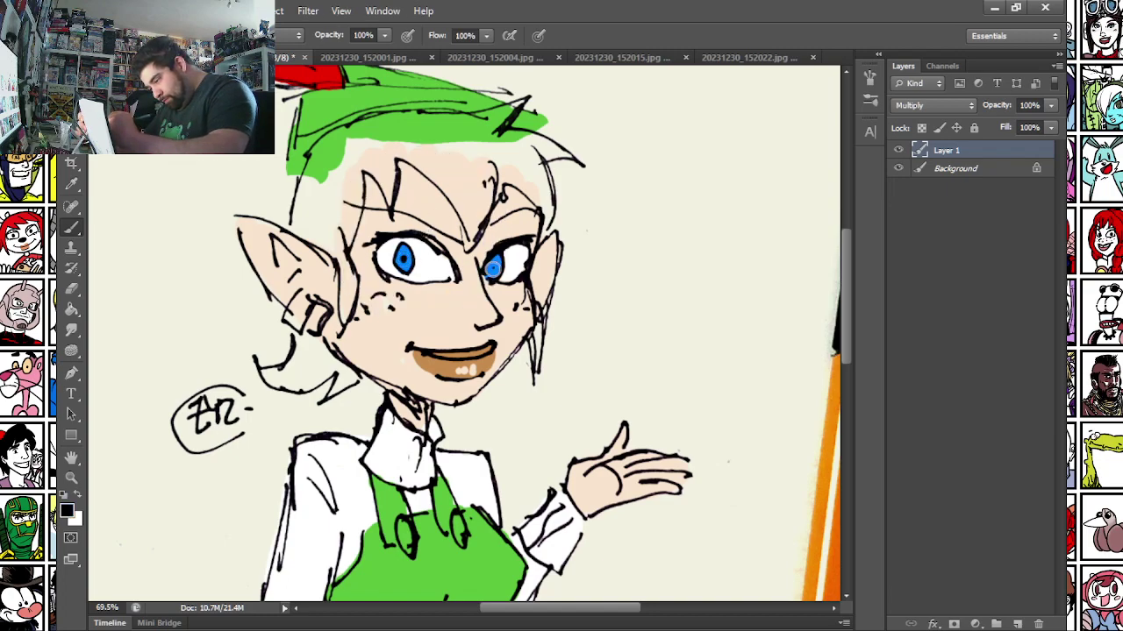
left_click(493, 268)
left_click(510, 261, "alt")
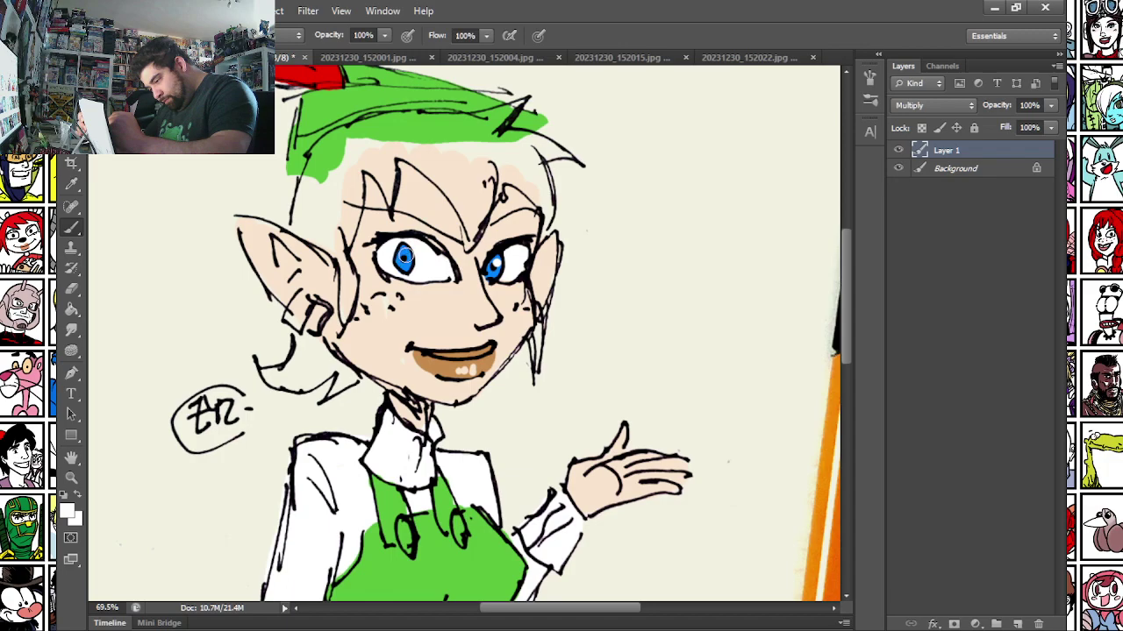
Choose a pale yellow foreground color and paint the cuff earring on the elf's long ear.
left_click_drag(208, 302, 229, 337)
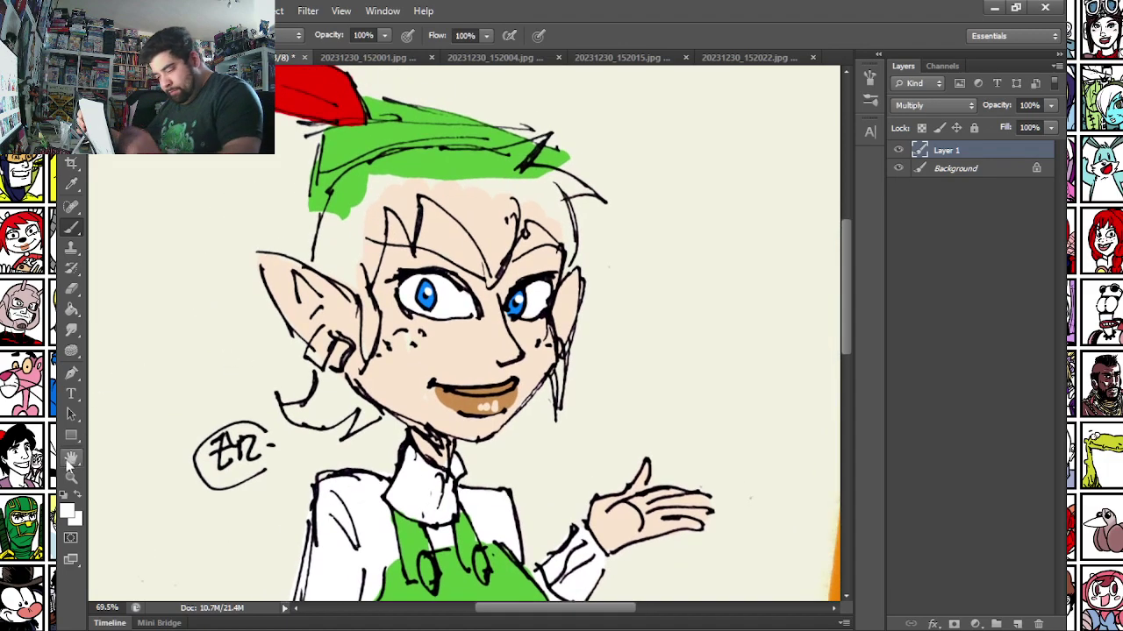
left_click(69, 513)
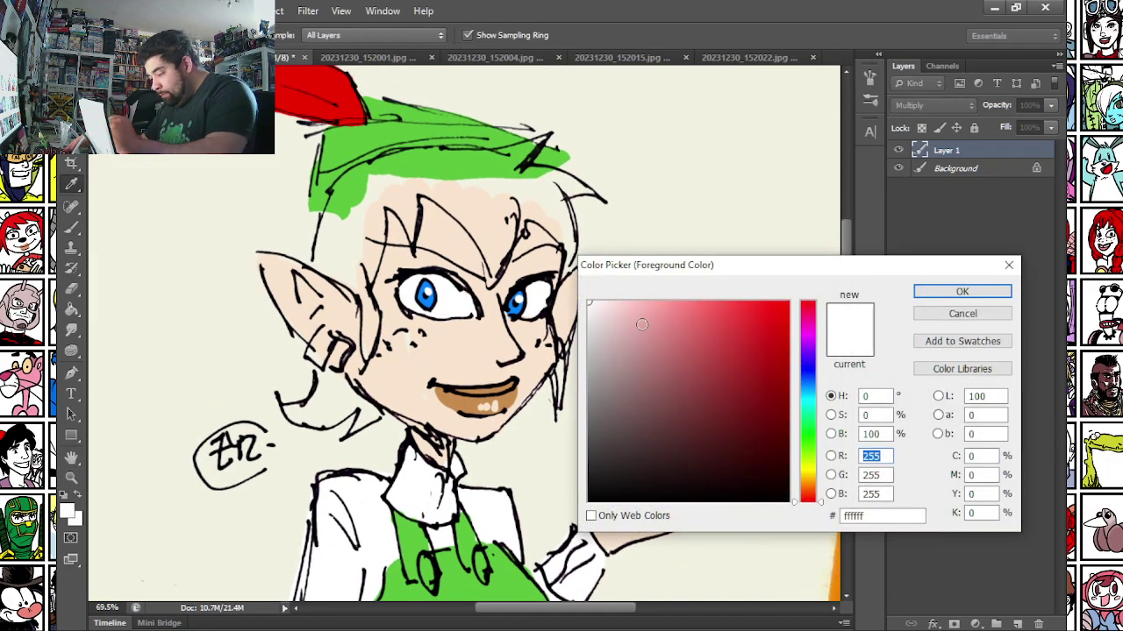
left_click_drag(809, 478, 809, 474)
left_click(660, 310)
key("Return")
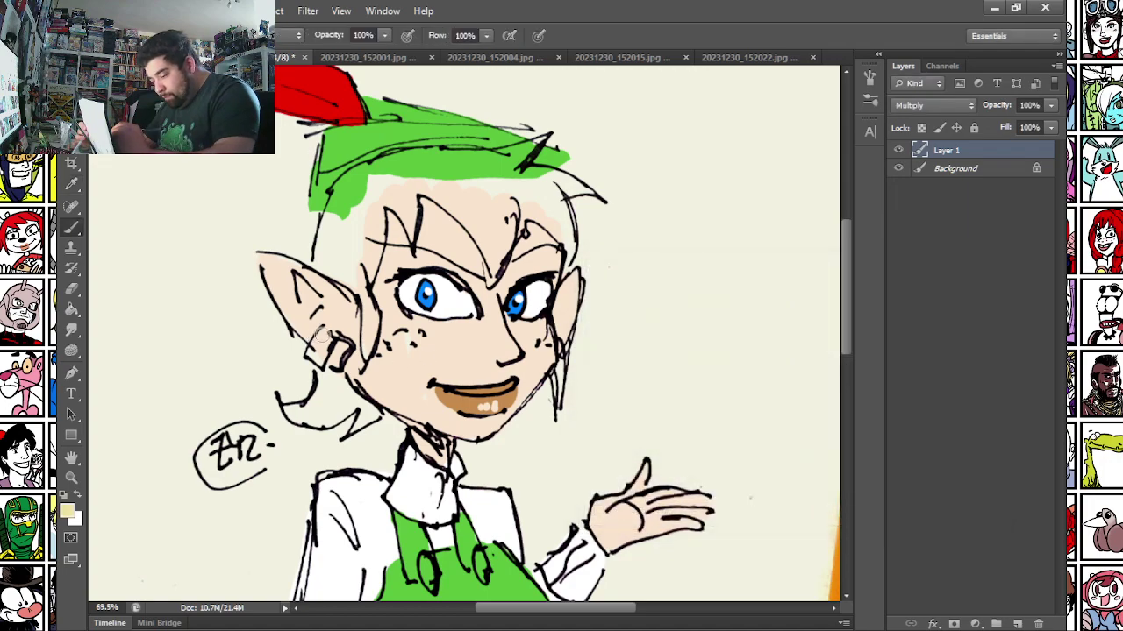
mouse_move(322, 336)
left_mouse_down()
mouse_move(318, 360)
mouse_move(342, 349)
left_mouse_up()
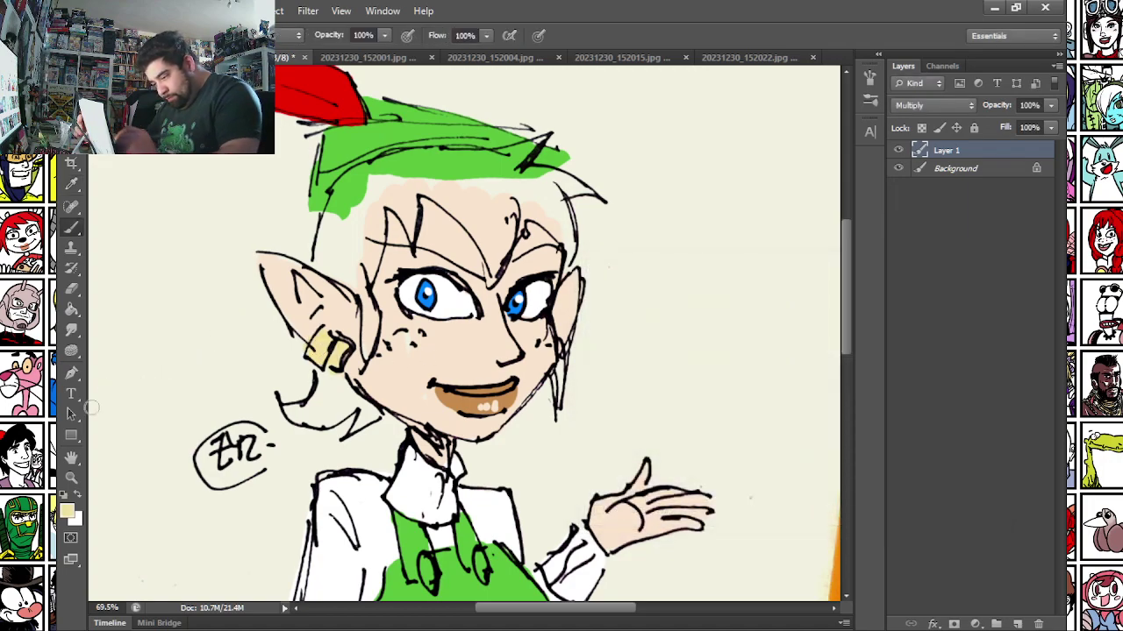
Choose a bright yellow, put a first stroke on the hair at the temple and paint both overall buttons.
left_click(67, 512)
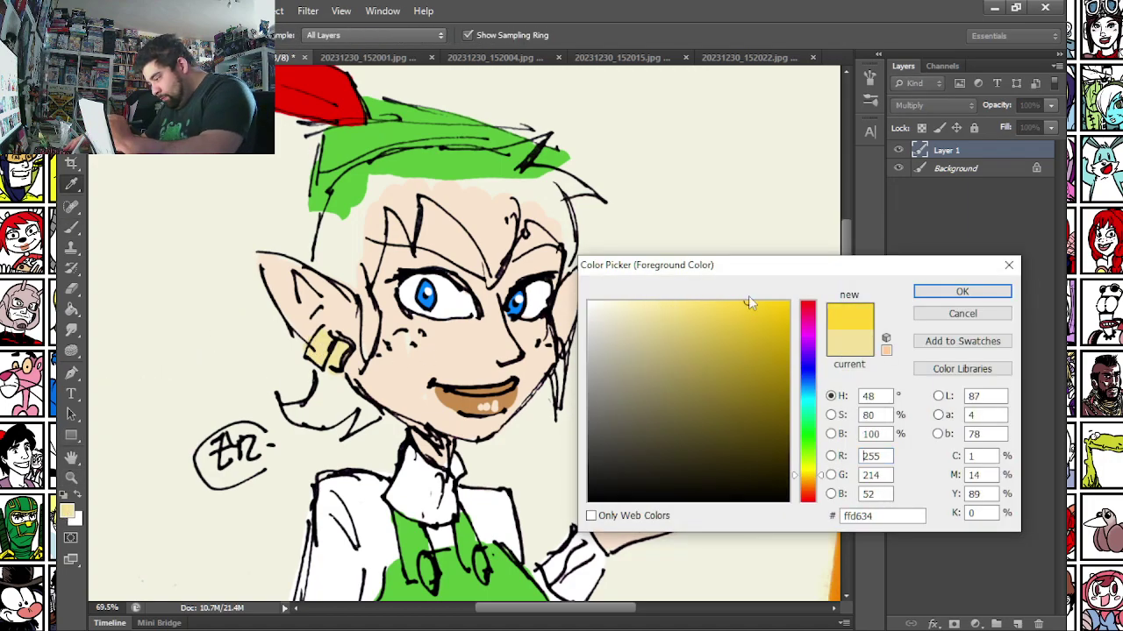
key("Return")
left_click_drag(347, 195, 340, 259)
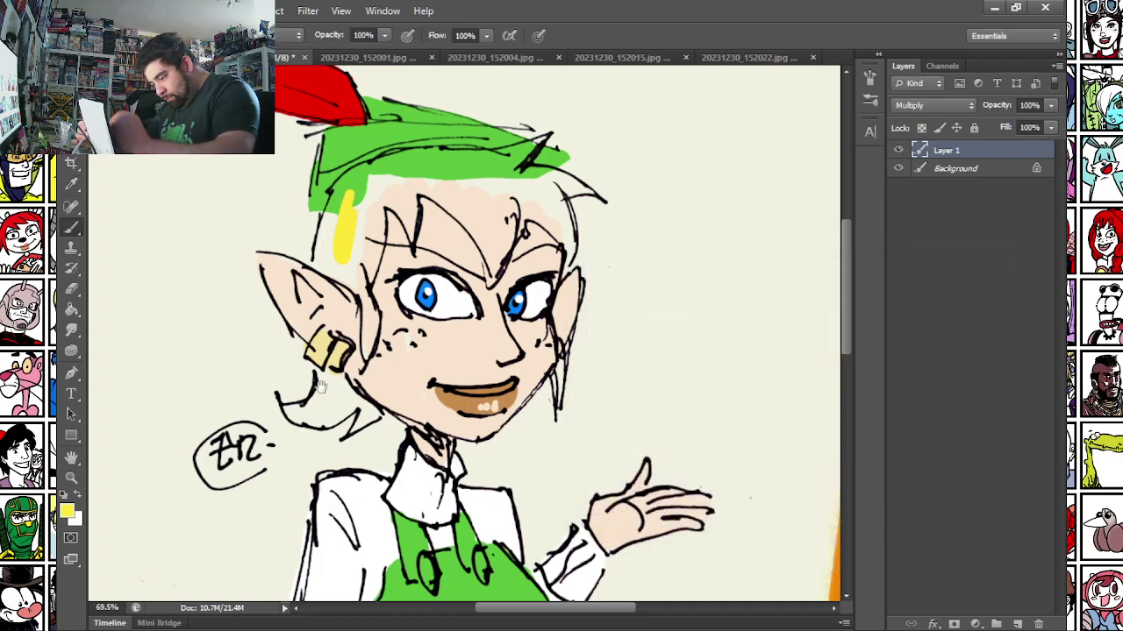
left_click_drag(321, 388, 295, 173)
left_click_drag(408, 346, 406, 373)
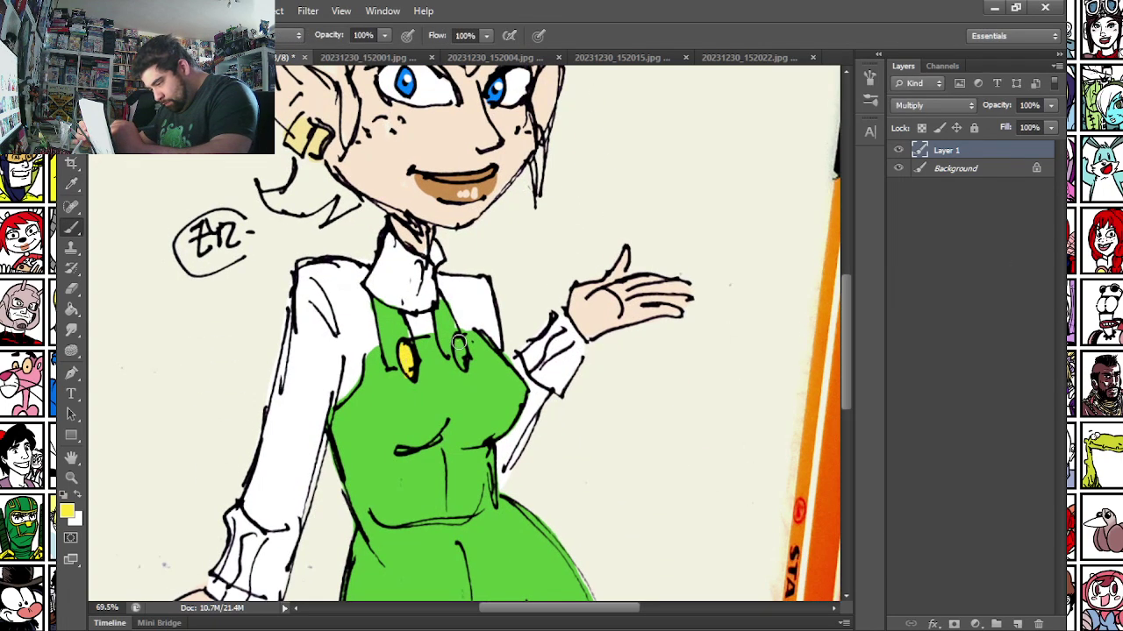
left_click_drag(458, 342, 459, 360)
Paint the hair flick below the ear yellow and trace the edges of the bangs, crown and sidelock.
left_click_drag(446, 318, 453, 491)
mouse_move(304, 328)
left_mouse_down()
mouse_move(304, 357)
mouse_move(266, 373)
mouse_move(304, 357)
mouse_move(283, 377)
mouse_move(332, 372)
mouse_move(347, 376)
mouse_move(338, 385)
mouse_move(348, 366)
mouse_move(361, 373)
mouse_move(313, 335)
mouse_move(324, 364)
mouse_move(300, 377)
mouse_move(329, 364)
left_mouse_up()
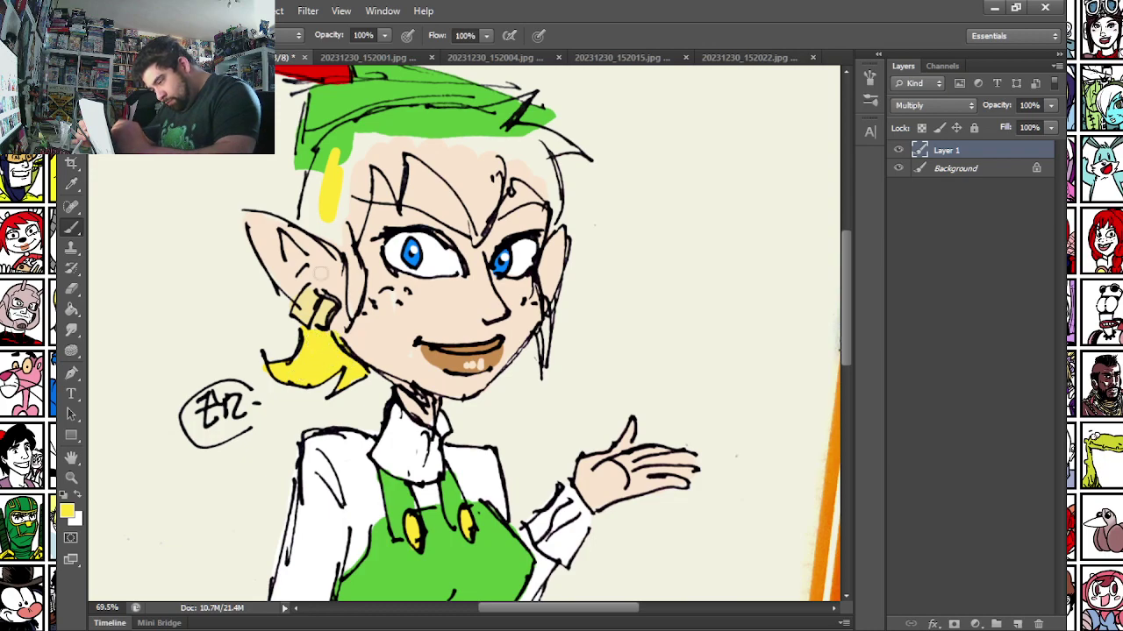
left_click_drag(309, 227, 300, 296)
mouse_move(308, 215)
left_mouse_down()
mouse_move(295, 286)
mouse_move(340, 344)
mouse_move(345, 376)
mouse_move(338, 304)
mouse_move(379, 239)
mouse_move(395, 267)
mouse_move(399, 214)
mouse_move(466, 282)
mouse_move(501, 238)
mouse_move(539, 269)
mouse_move(501, 194)
left_mouse_up()
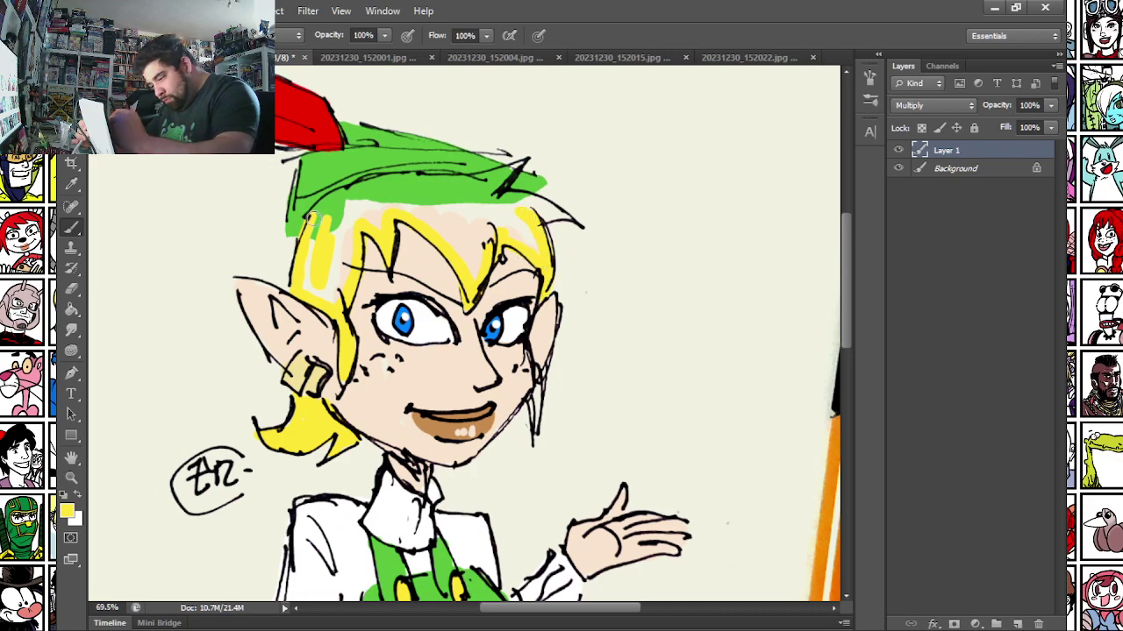
mouse_move(311, 215)
left_mouse_down()
mouse_move(372, 185)
mouse_move(466, 182)
mouse_move(519, 166)
mouse_move(492, 193)
mouse_move(551, 211)
left_mouse_up()
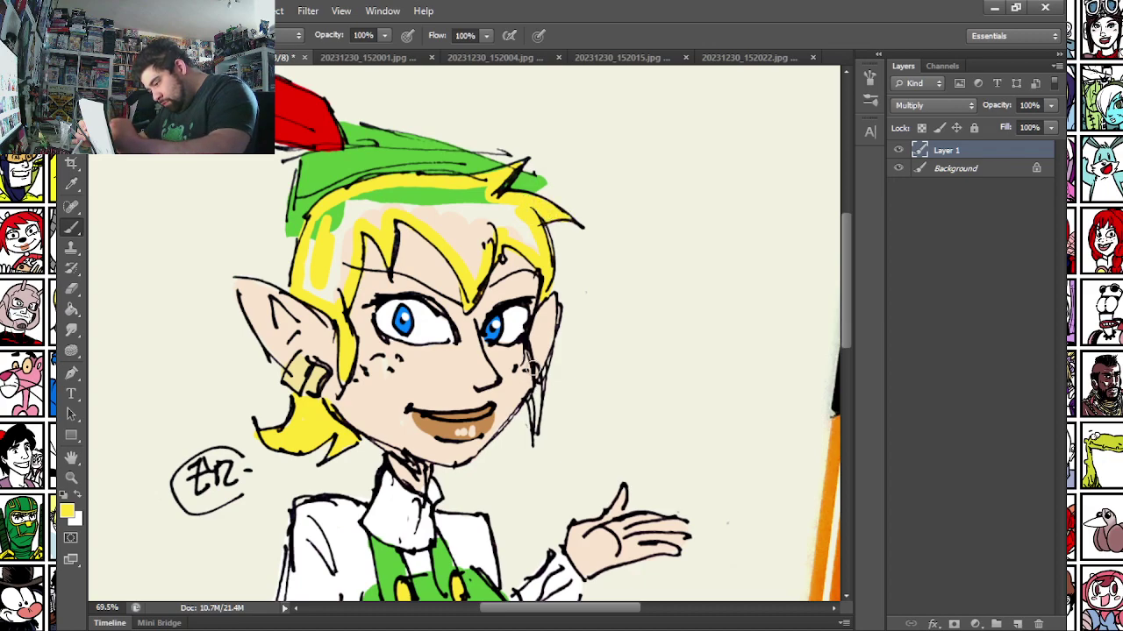
left_click_drag(531, 369, 536, 396)
Fill the rest of the hair with yellow using a larger brush and dab white highlights on the crown and temple.
right_click(364, 209)
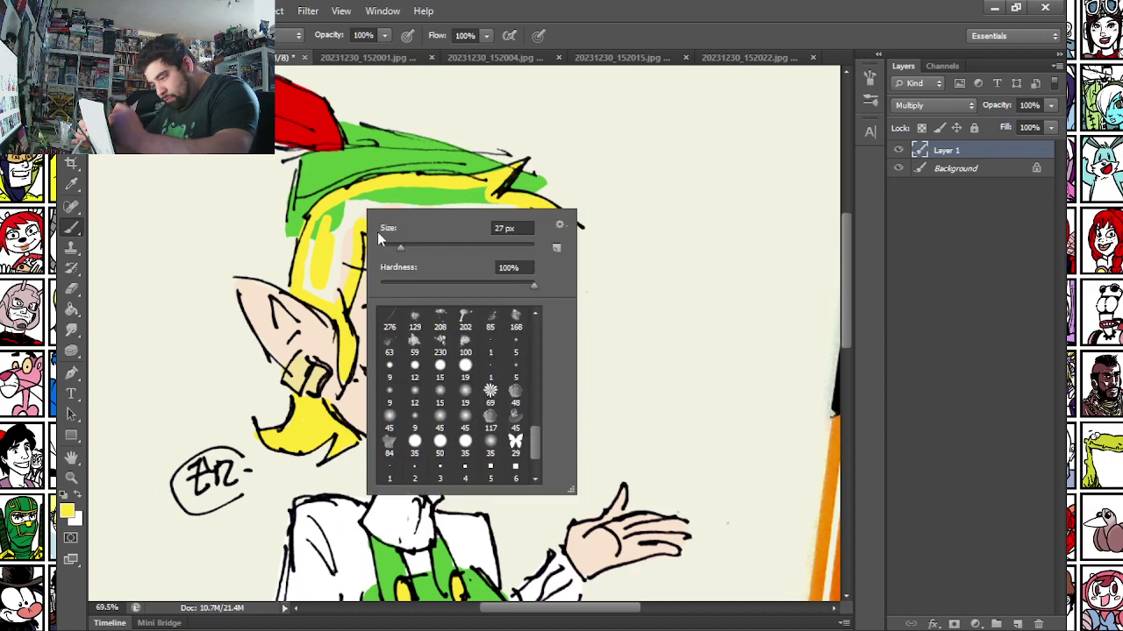
mouse_move(378, 232)
left_mouse_down()
mouse_move(312, 256)
mouse_move(323, 287)
mouse_move(335, 218)
mouse_move(428, 204)
mouse_move(469, 266)
mouse_move(526, 210)
mouse_move(484, 200)
mouse_move(472, 226)
mouse_move(480, 195)
mouse_move(442, 213)
left_mouse_up()
left_click(425, 330, "alt")
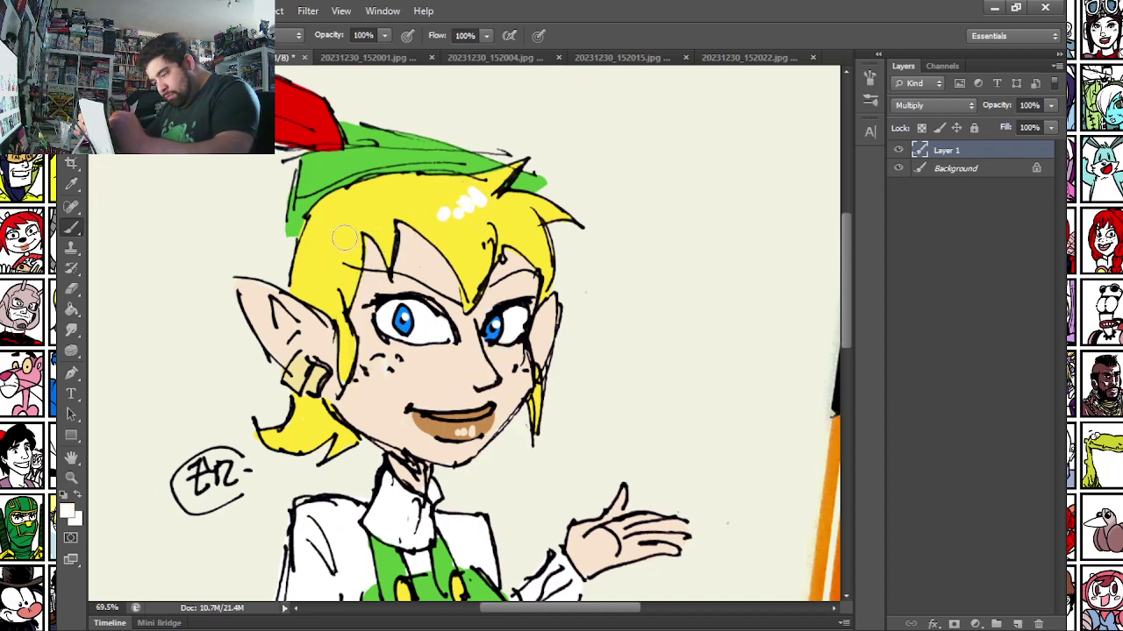
left_click_drag(347, 235, 336, 239)
left_click(314, 248)
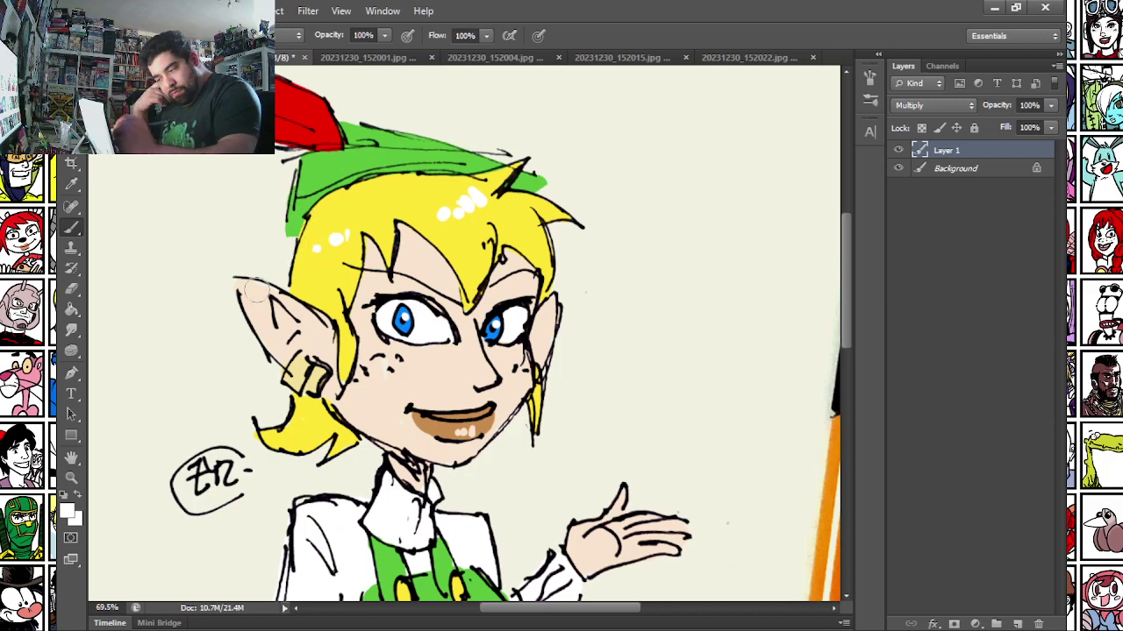
Lower the opacity of Layer 1 to 91% while viewing the whole drawing.
scroll(254, 289, "down", 3)
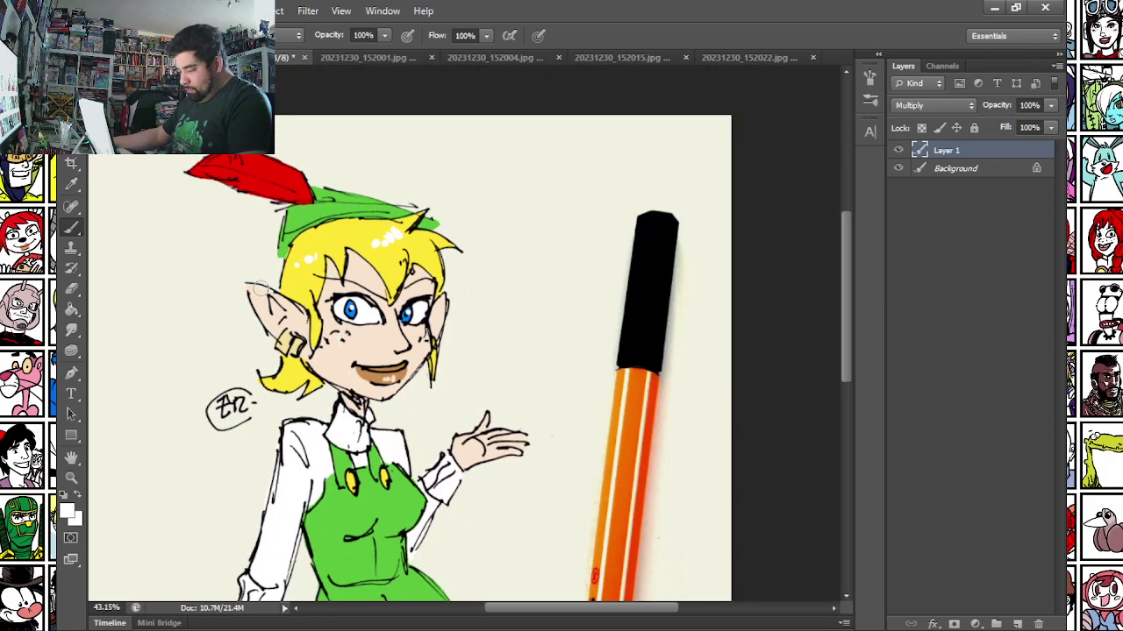
scroll(260, 287, "down", 2)
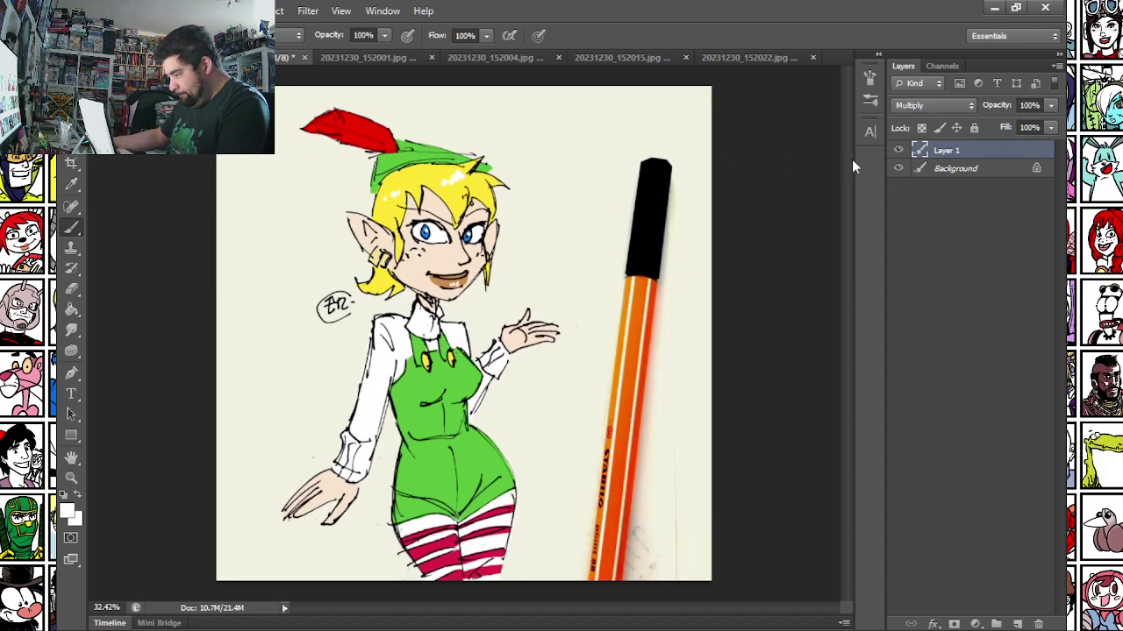
left_click(1053, 105)
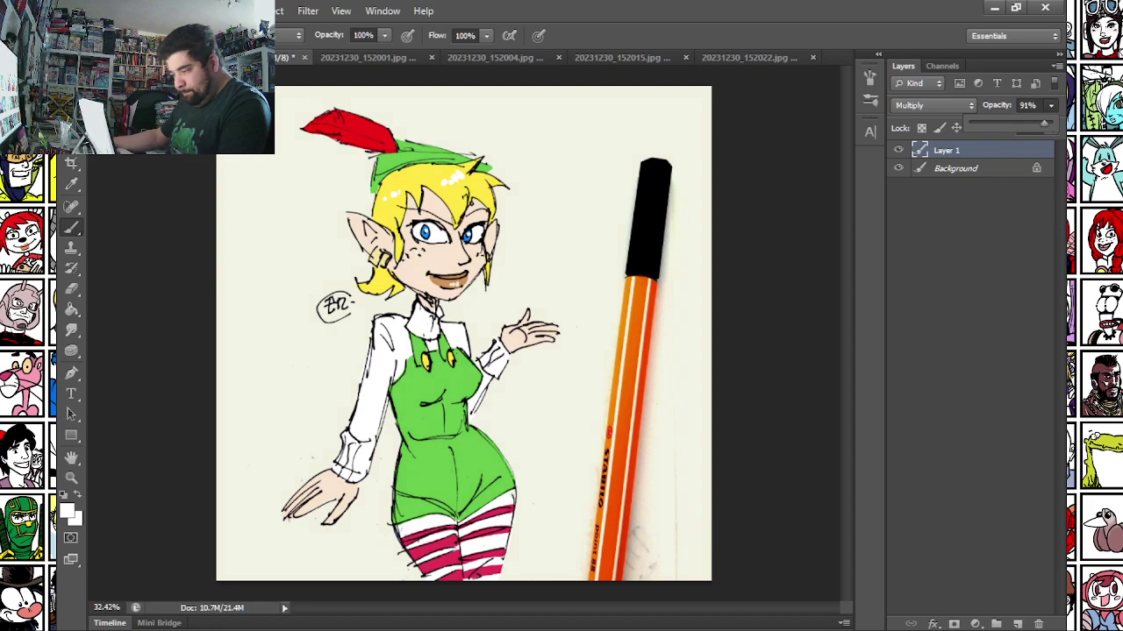
Start saving the colored elf drawing under a new name in the DailySketchChallenge folder, choosing PNG as the format.
left_click(100, 11)
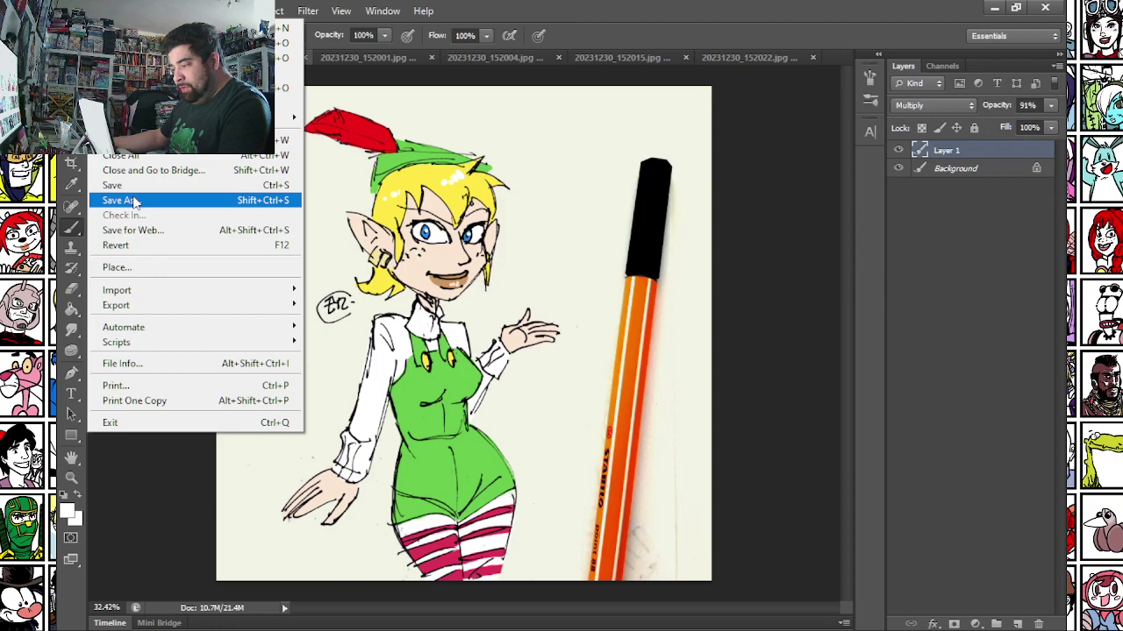
left_click(135, 199)
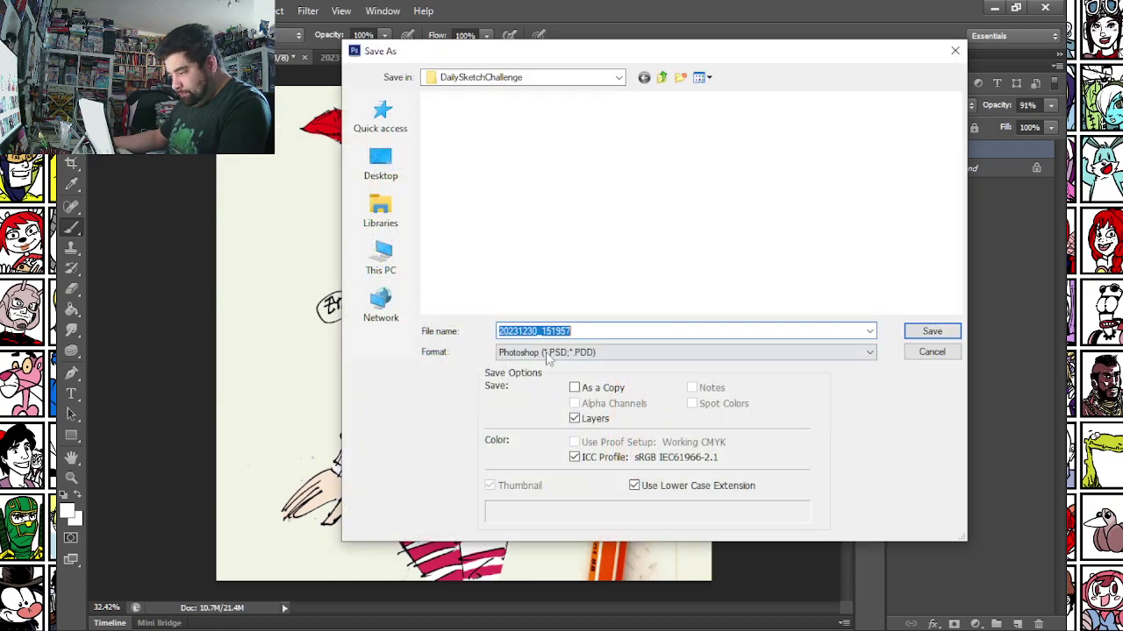
left_click(565, 358)
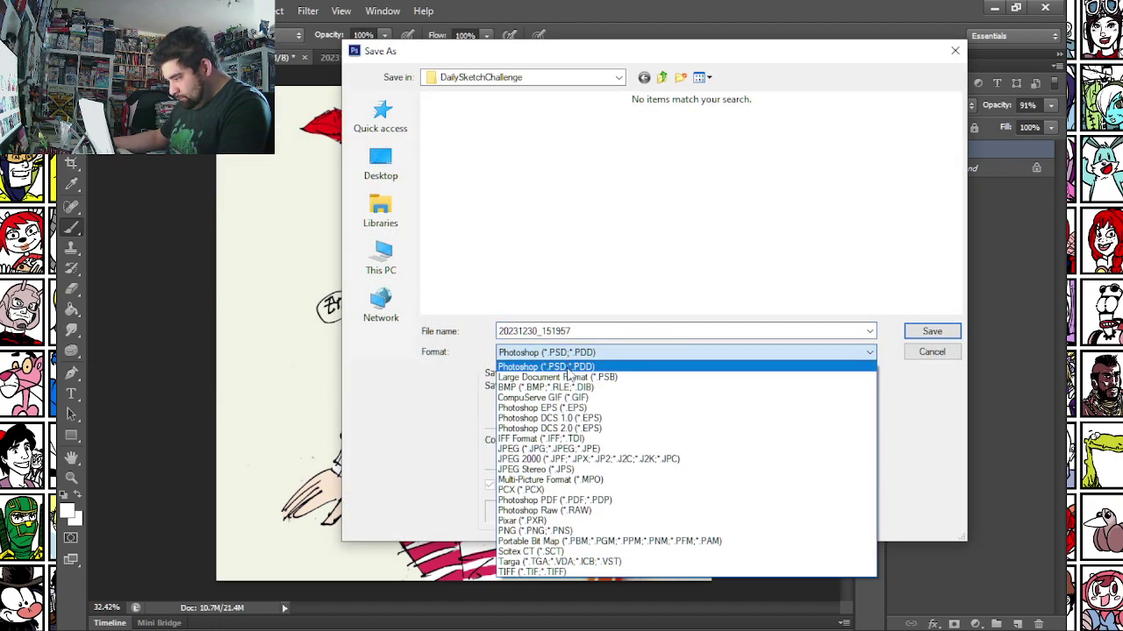
left_click(539, 532)
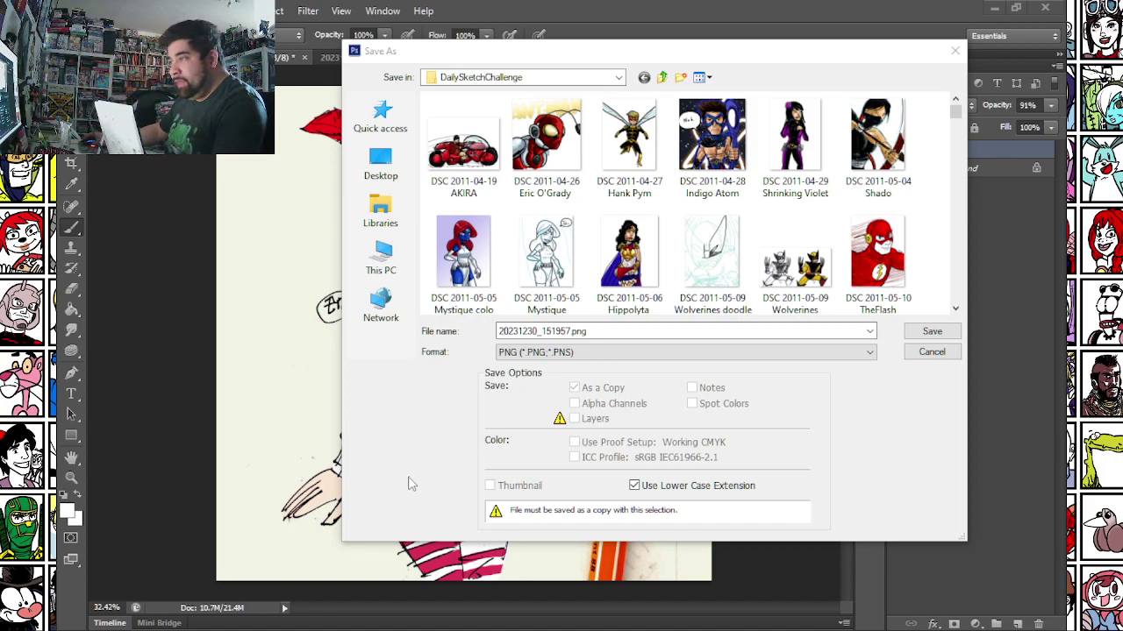
Name the PNG copy DSC 2023-12-25 JINGLE BELLE and save it.
left_click(546, 331)
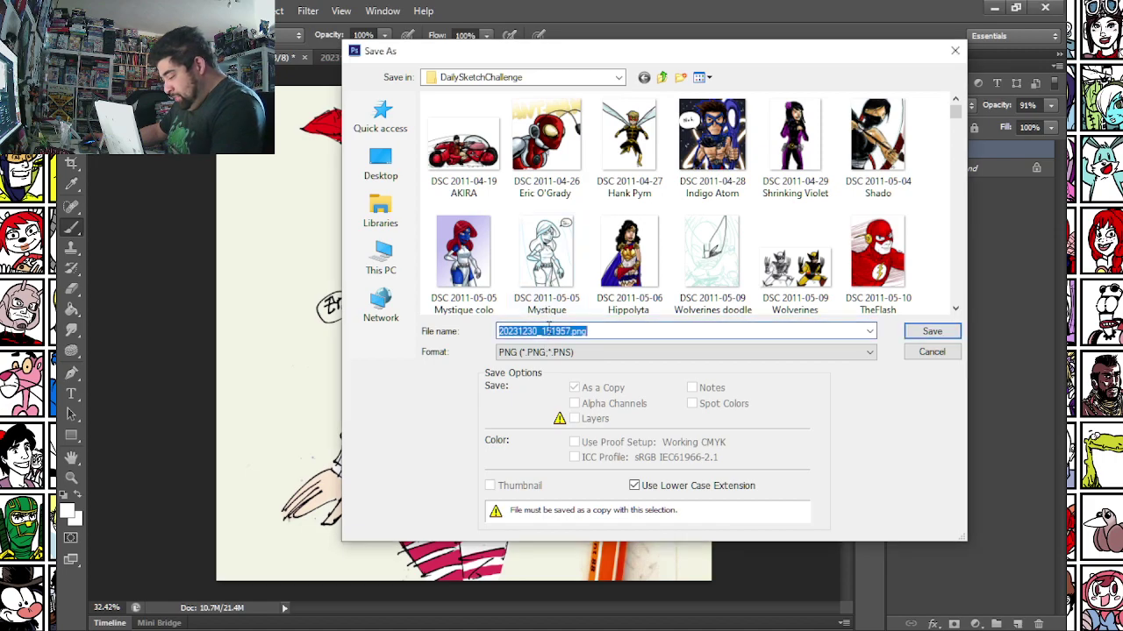
type("DSC 2023-12-22 THE GRINCH")
left_click_drag(556, 331, 706, 351)
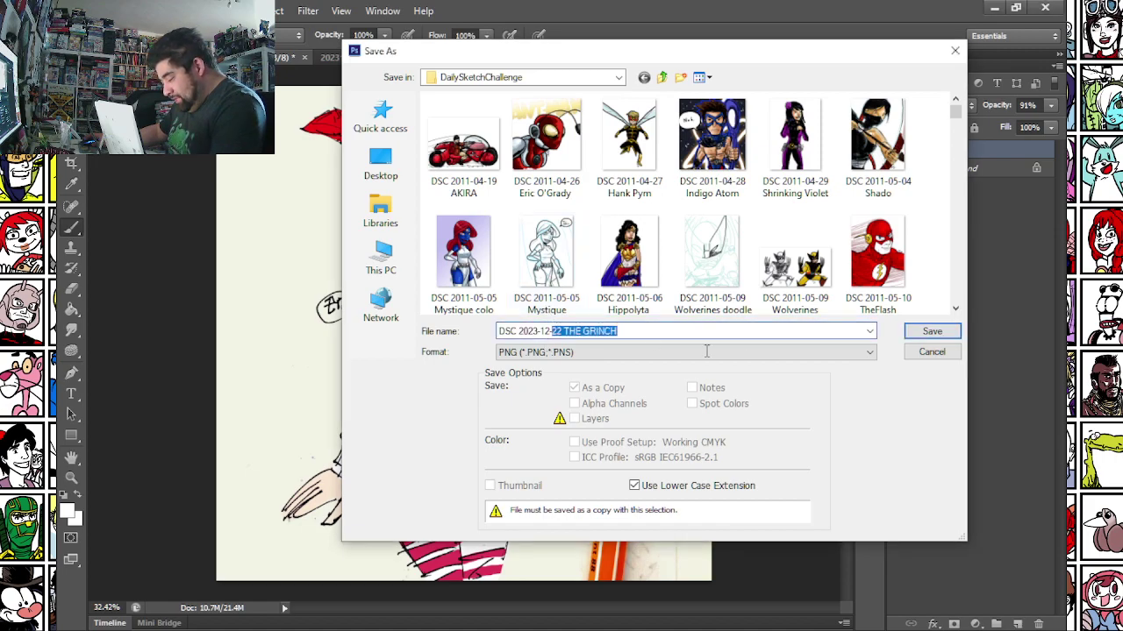
key("alt+Tab")
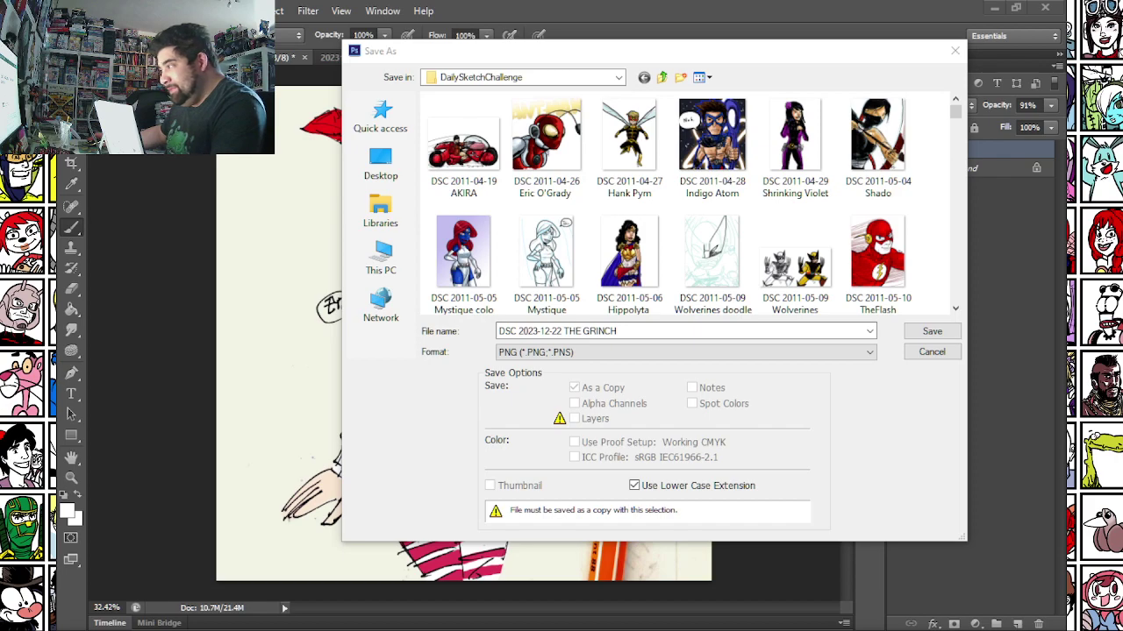
left_click(554, 331)
left_click_drag(555, 329, 694, 337)
type("5")
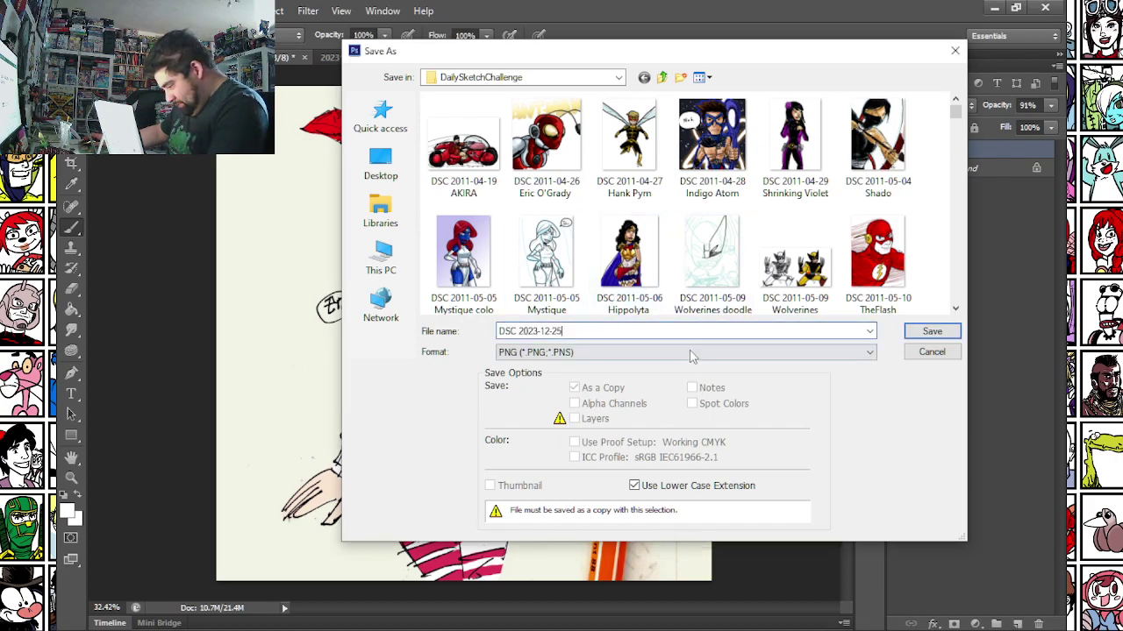
type("JINGLE BELLE")
key("Return")
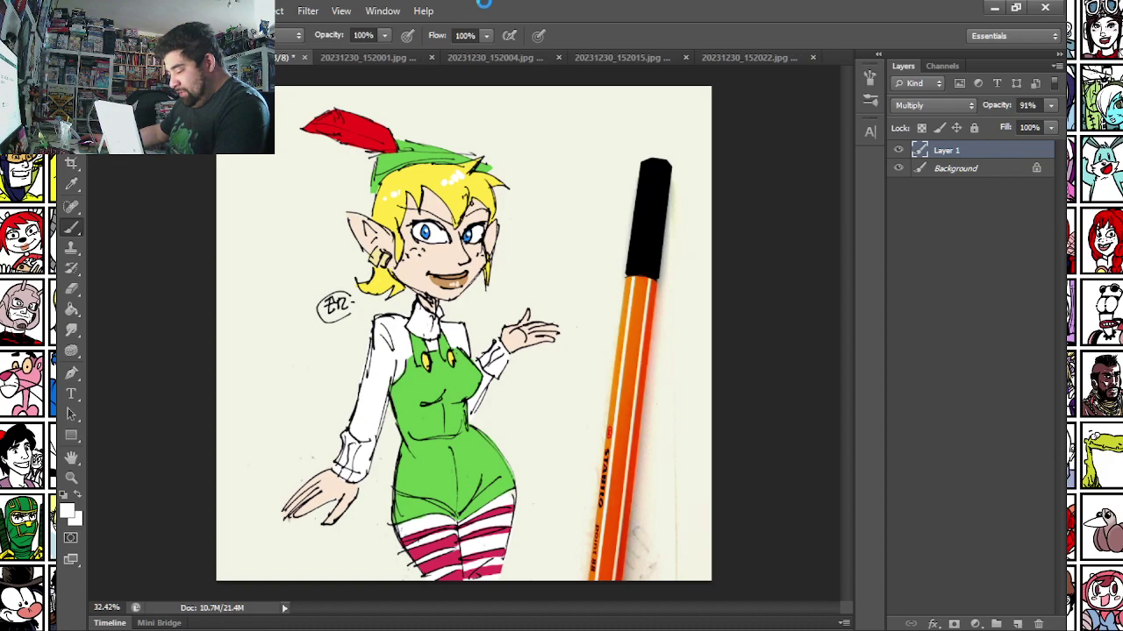
Compare the colored elf with the older drawing DSC 2023-12-11 JINGLE BELLE.png in two floating windows side by side.
scroll(538, 131, "down", 1)
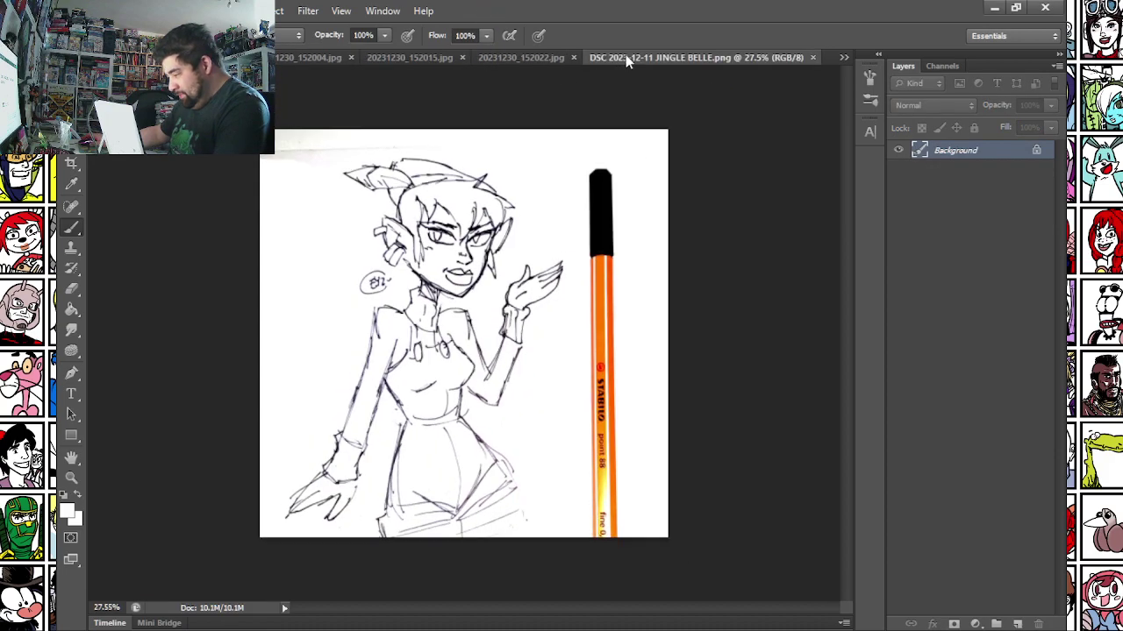
mouse_move(625, 54)
left_mouse_down()
mouse_move(282, 301)
mouse_move(393, 160)
mouse_move(223, 167)
mouse_move(136, 99)
mouse_move(127, 136)
left_mouse_up()
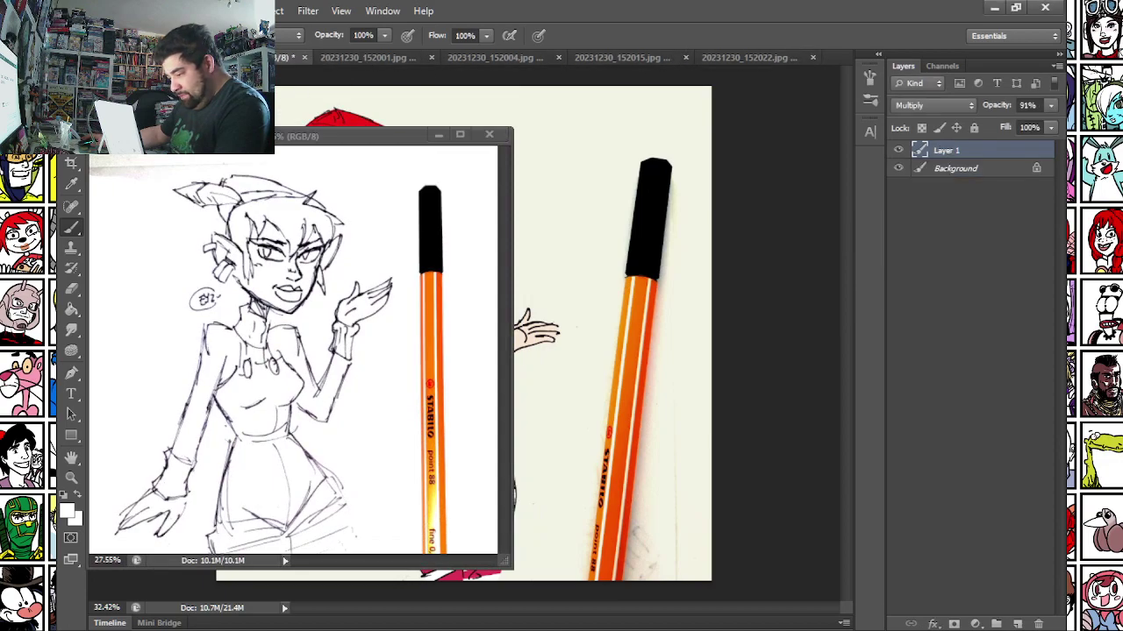
scroll(612, 333, "down", 2)
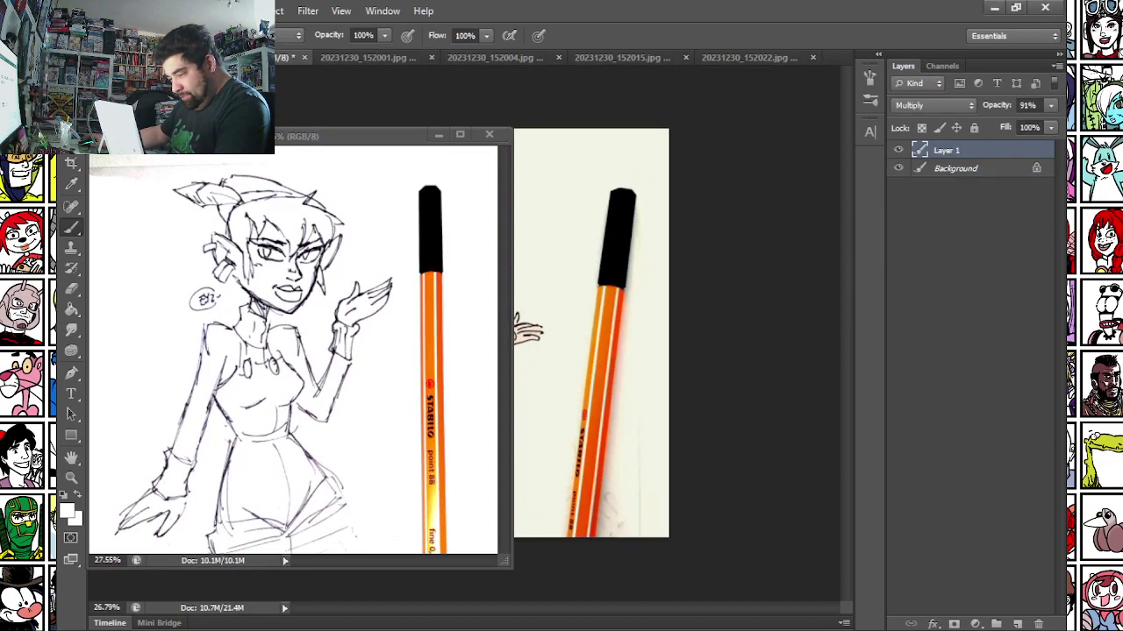
mouse_move(229, 57)
left_mouse_down()
mouse_move(243, 131)
mouse_move(614, 128)
mouse_move(626, 141)
mouse_move(618, 125)
left_mouse_up()
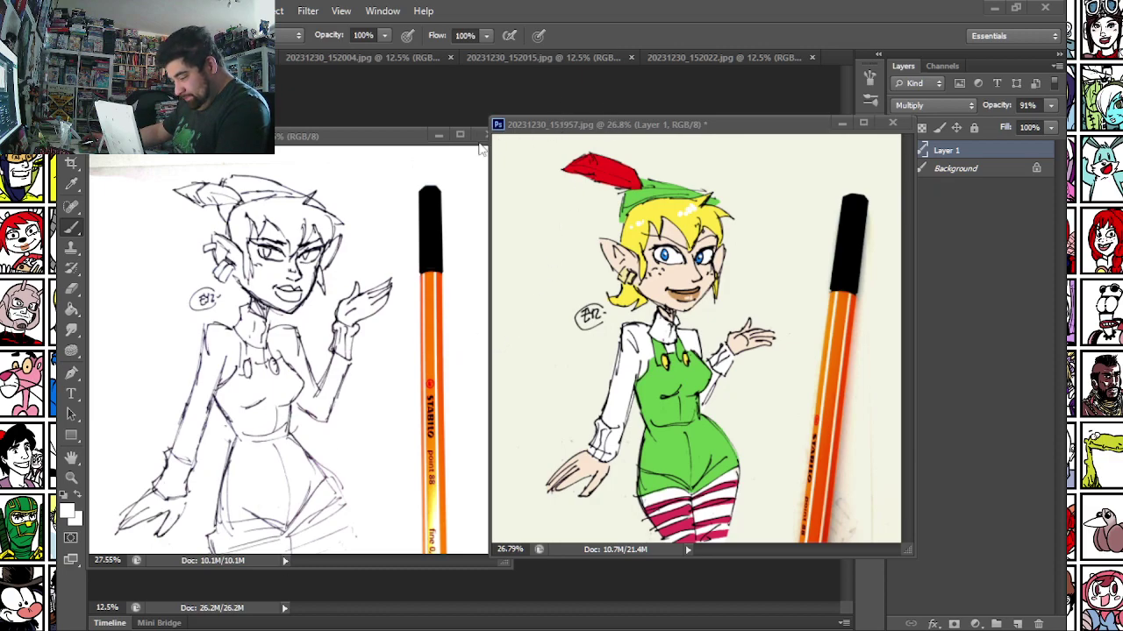
Close the colored elf document without saving changes to the original photo, and close the older elf drawing.
left_click(893, 123)
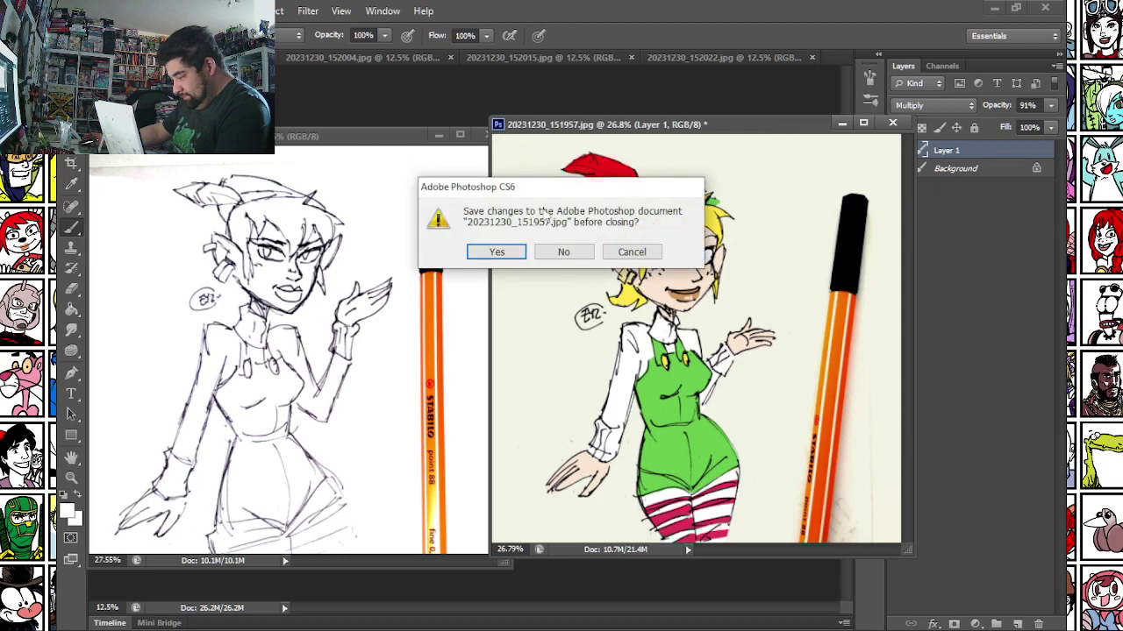
left_click(555, 253)
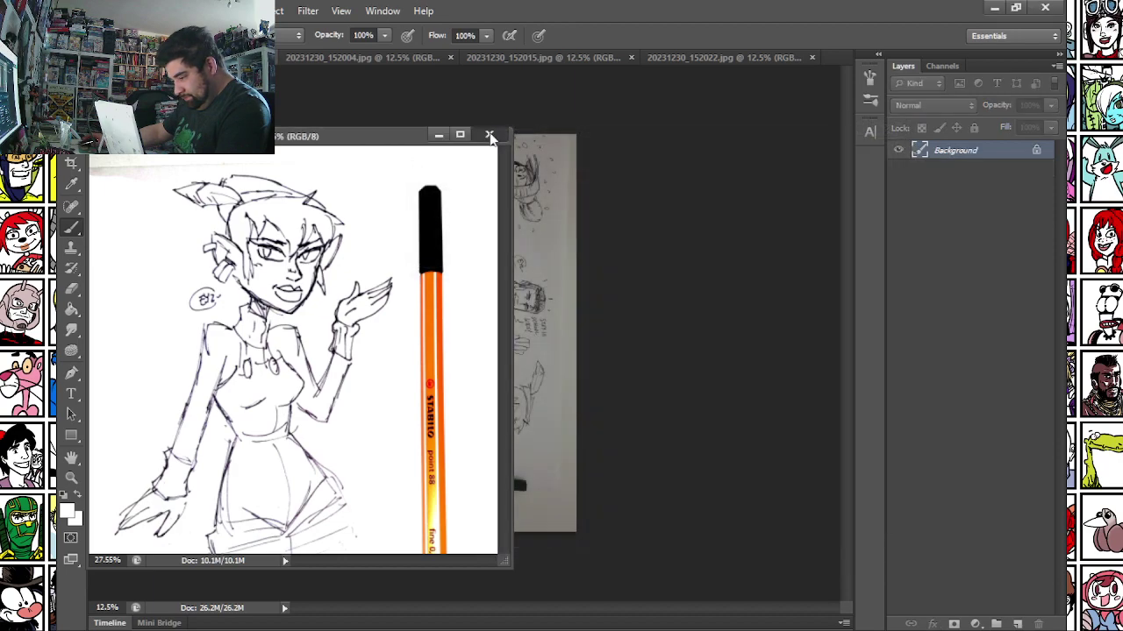
left_click(483, 134)
Rotate the photo of the superhero sketch page 90° counterclockwise.
left_click(129, 10)
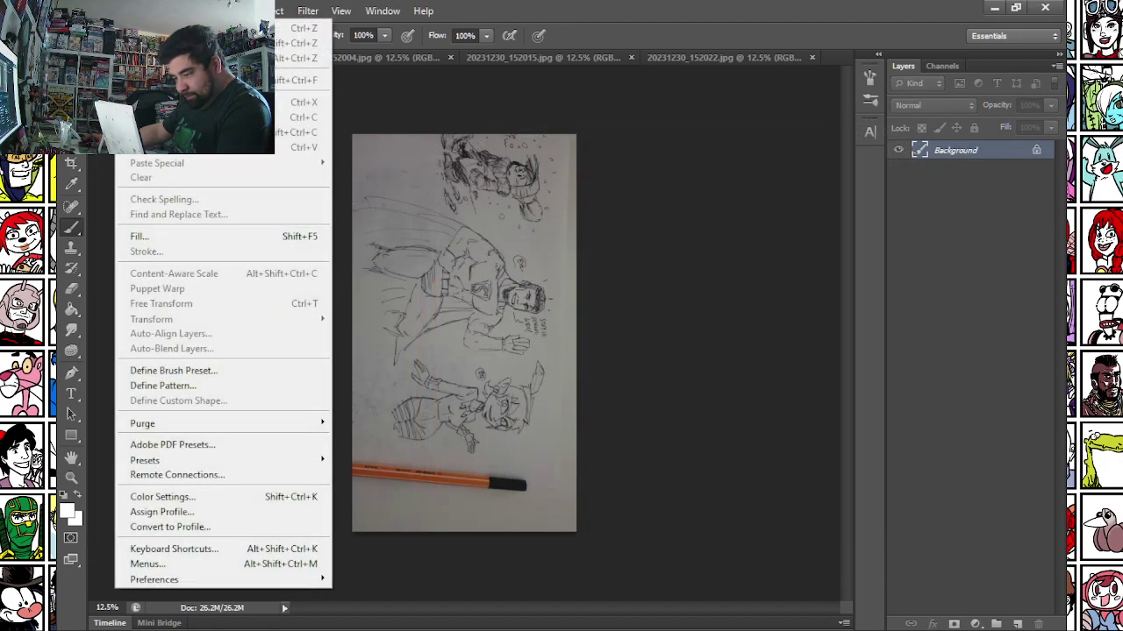
mouse_move(163, 11)
mouse_move(318, 163)
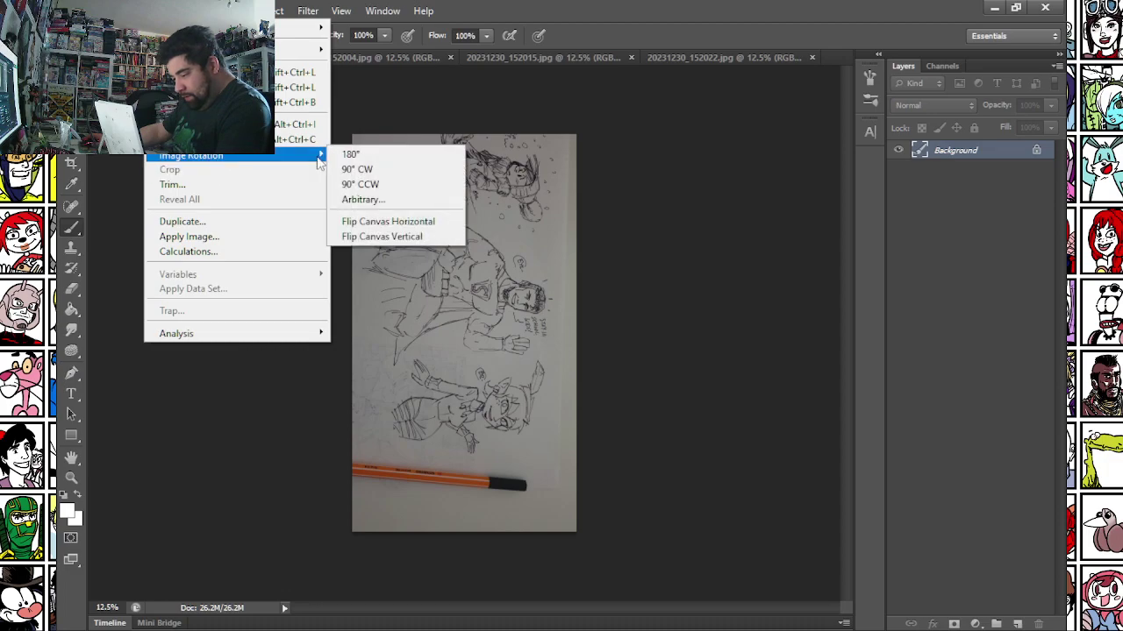
left_click(384, 186)
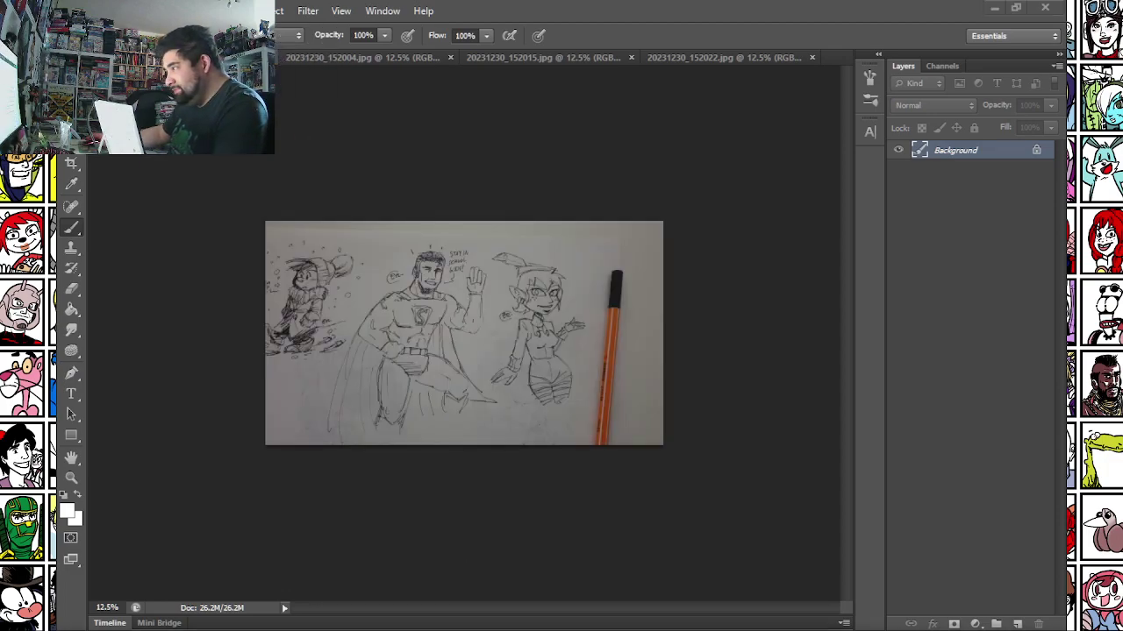
Select a roughly square area around the caped superhero in the middle of the page and crop the photo to it.
scroll(425, 301, "up", 4)
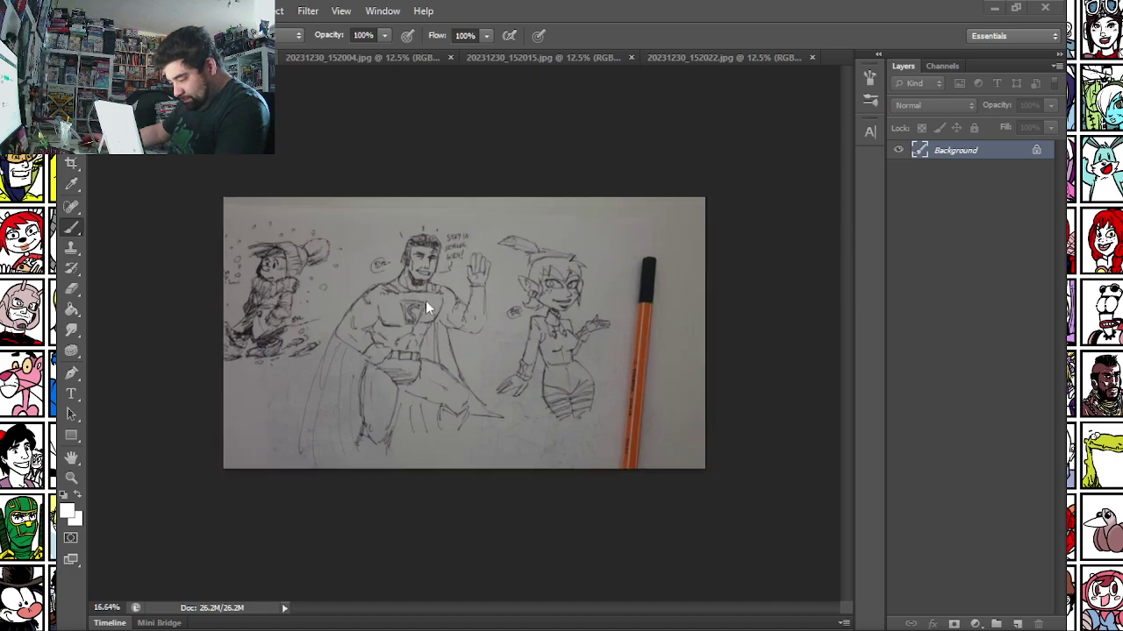
key("m")
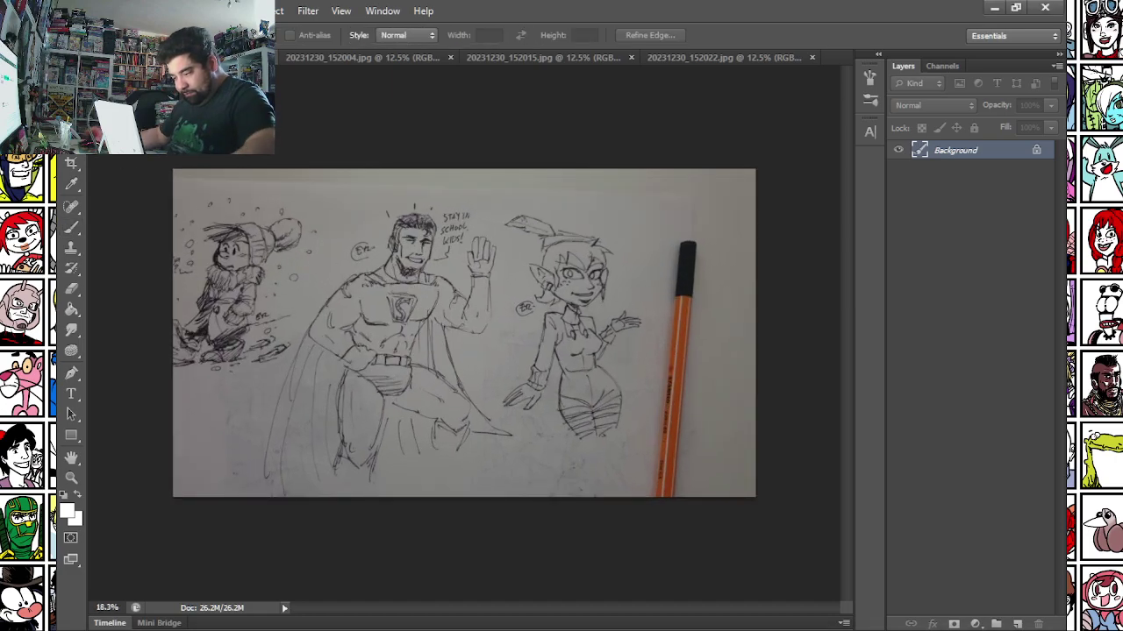
left_click_drag(264, 177, 540, 478)
mouse_move(349, 400)
left_mouse_down()
mouse_move(340, 402)
mouse_move(348, 412)
left_mouse_up()
left_click(158, 11)
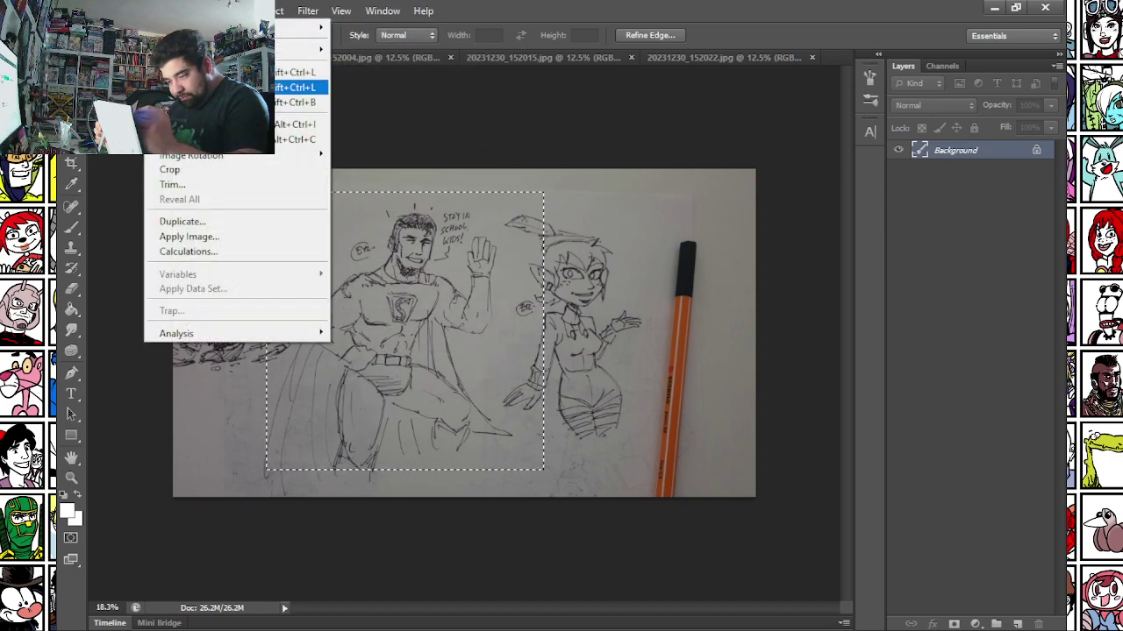
left_click(170, 169)
Apply Auto Contrast, Auto Tone and Auto Color to the cropped superhero sketch.
left_click(158, 10)
left_click(193, 87)
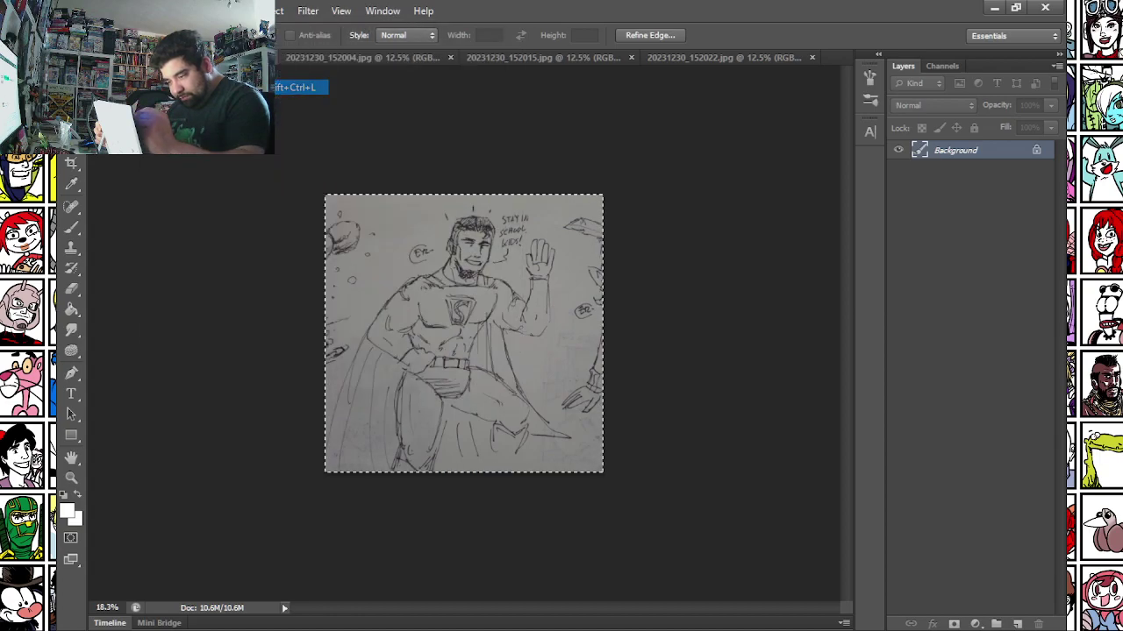
left_click(158, 10)
left_click(192, 72)
left_click(158, 11)
left_click(193, 102)
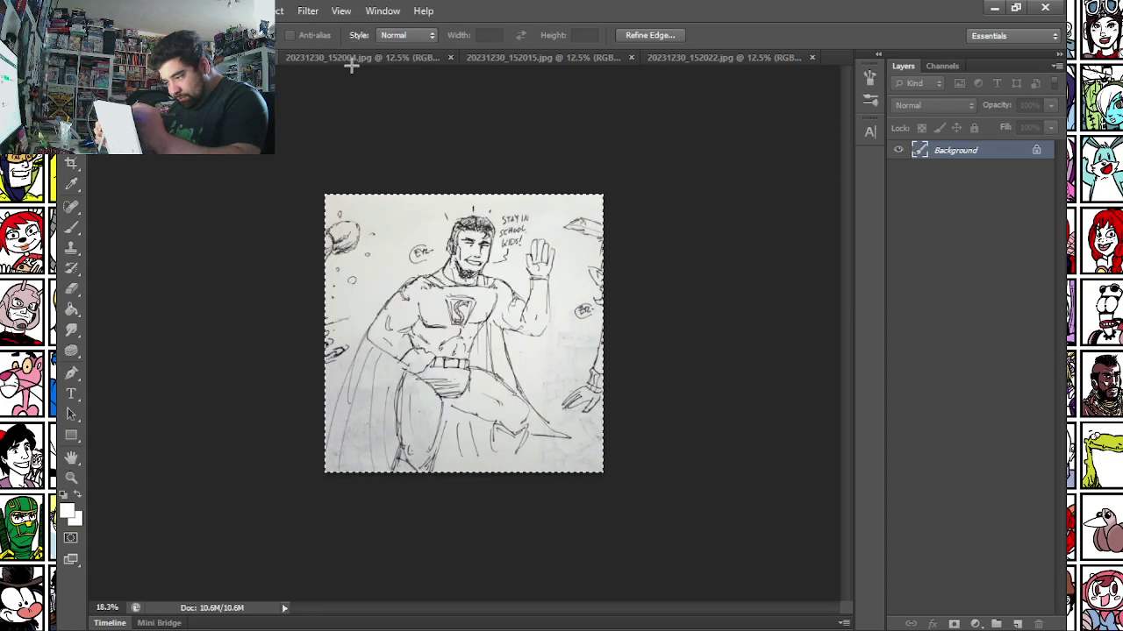
Adjust the Levels by sampling the paper as the white point and setting the input black to 33 and white to 216.
left_click(158, 11)
mouse_move(211, 49)
left_click(368, 66)
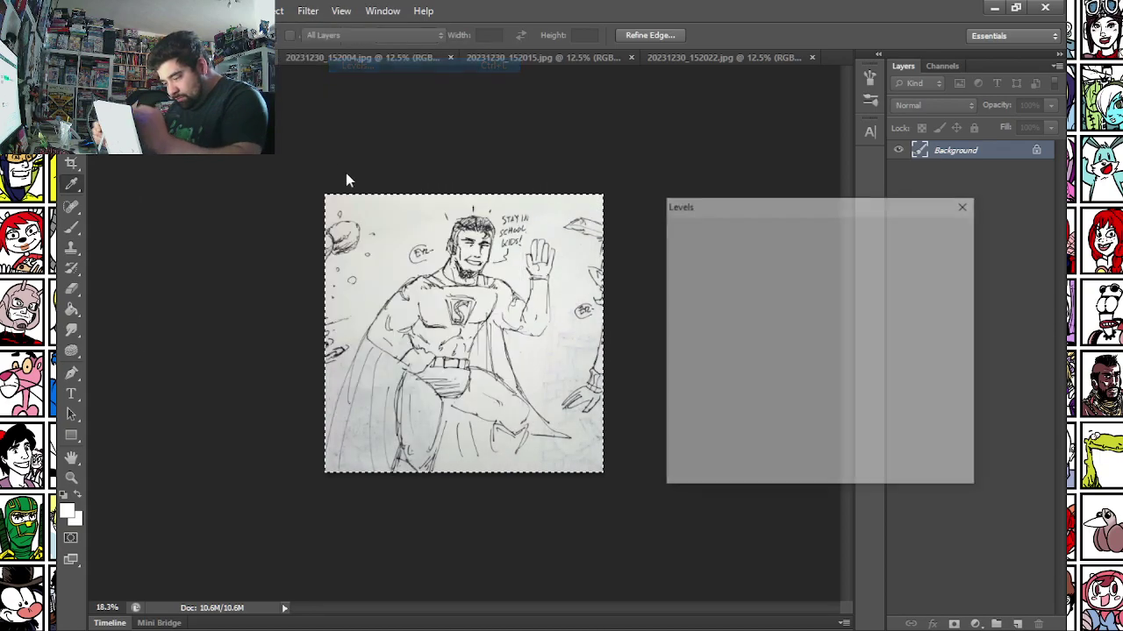
left_click(956, 340)
left_click(575, 355)
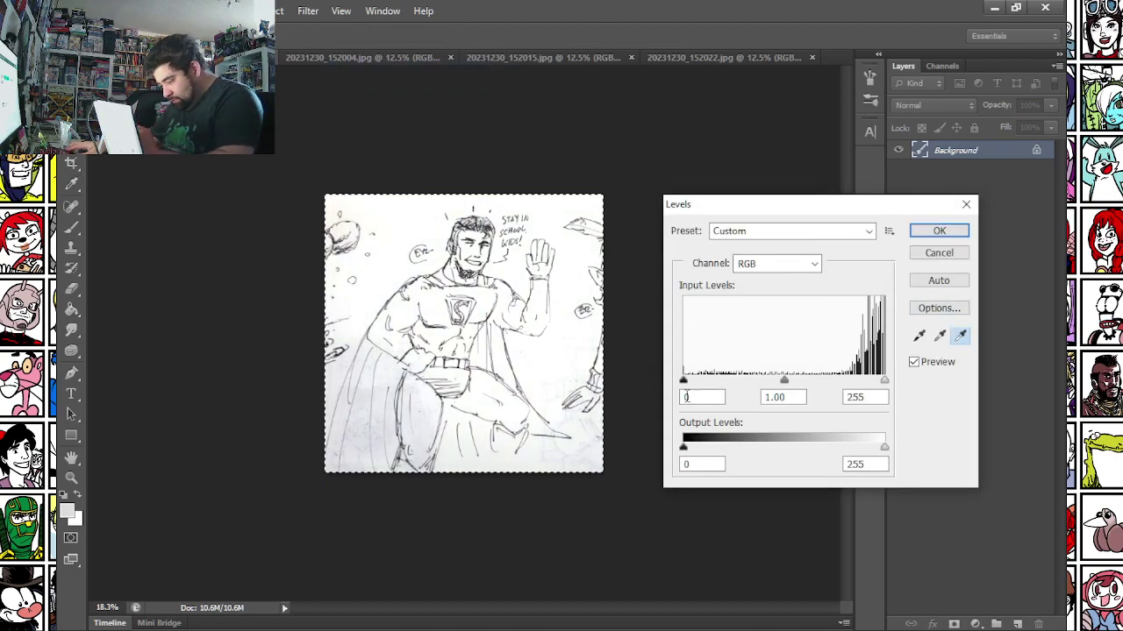
left_click_drag(683, 380, 692, 381)
left_click_drag(884, 381, 854, 381)
left_click_drag(692, 381, 709, 383)
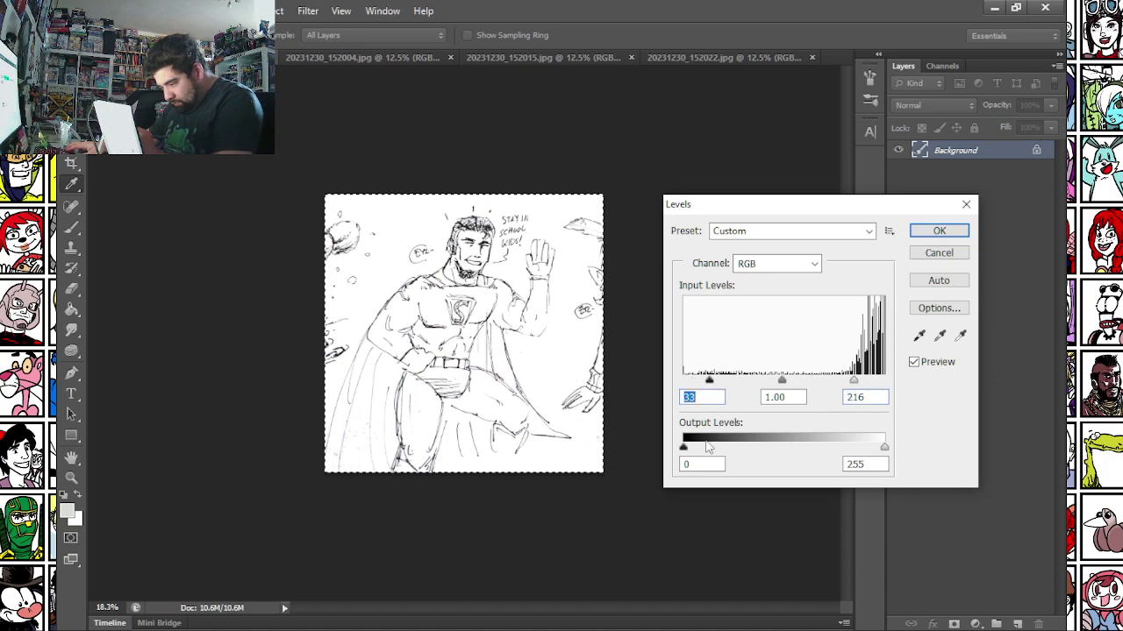
key("Return")
Lasso the stray parts of the neighboring snow sketch beside the superhero's cape and fill them to blank paper.
scroll(216, 346, "up", 4)
scroll(216, 345, "up", 1)
key("l")
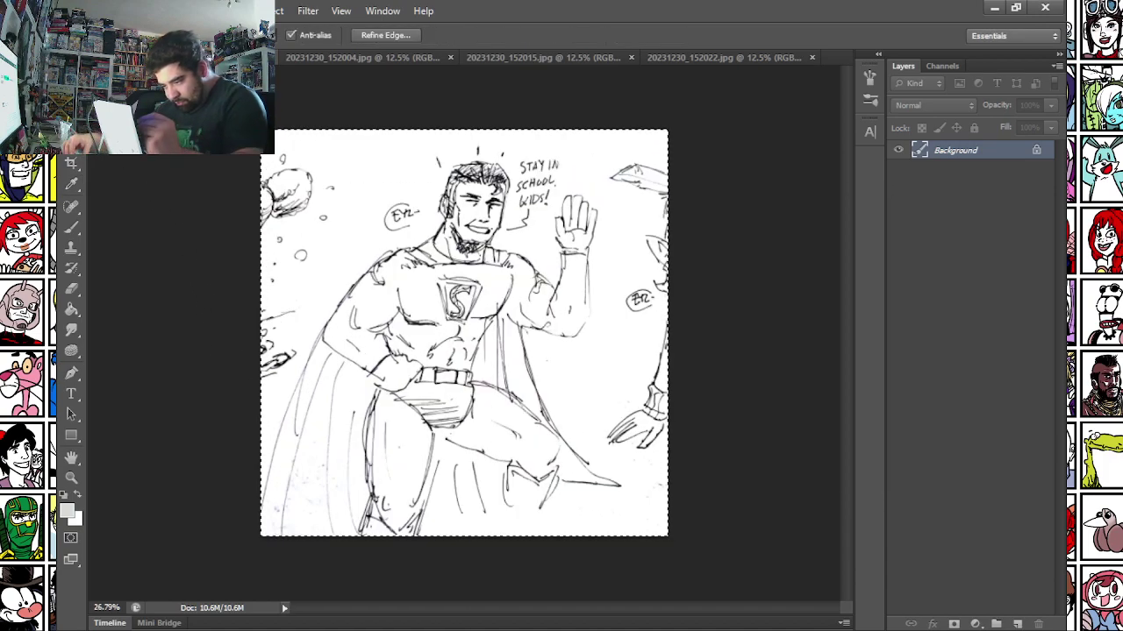
mouse_move(278, 132)
left_mouse_down()
mouse_move(310, 289)
mouse_move(240, 408)
left_mouse_up()
key("Delete")
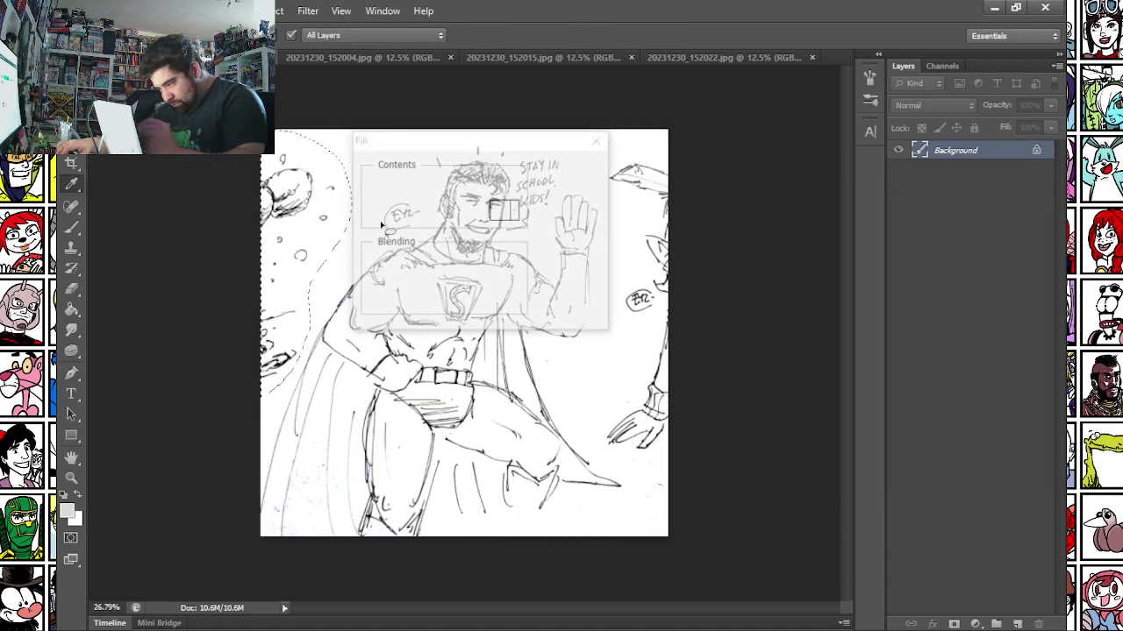
key("Return")
Lasso the remains of the elf sketch beyond the superhero's raised hand, fill them to blank paper and deselect.
mouse_move(611, 128)
left_mouse_down()
mouse_move(596, 178)
mouse_move(605, 399)
mouse_move(696, 492)
left_mouse_up()
key("Delete")
key("Return")
key("ctrl+d")
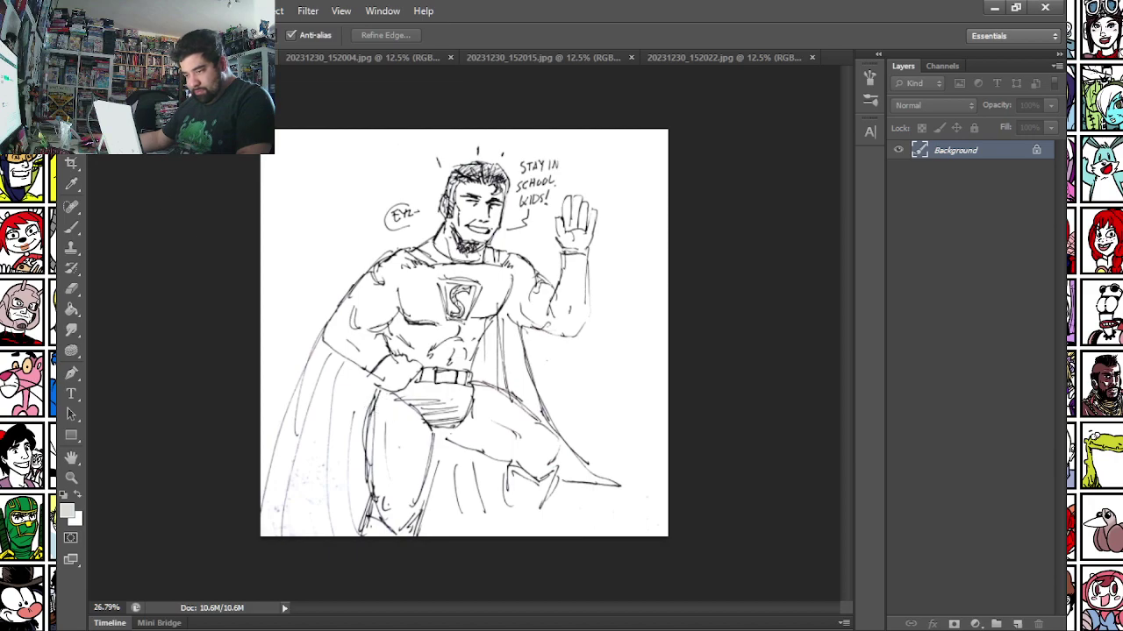
Start saving the cleaned superhero sketch under a new name, choosing PNG as the format.
left_click(99, 11)
left_click(115, 201)
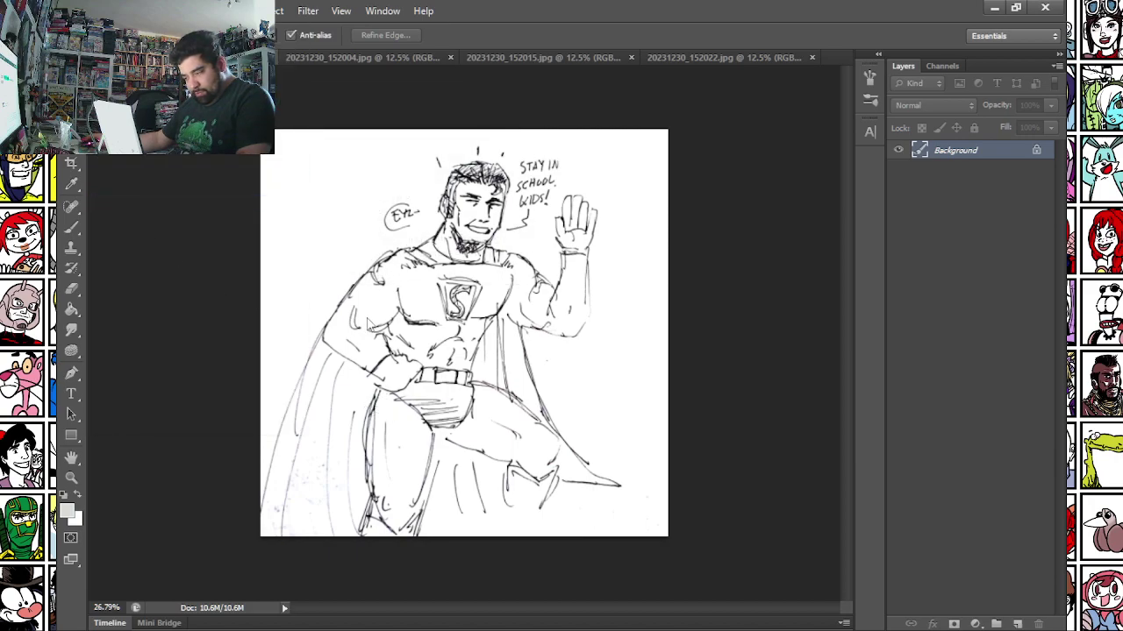
left_click(536, 352)
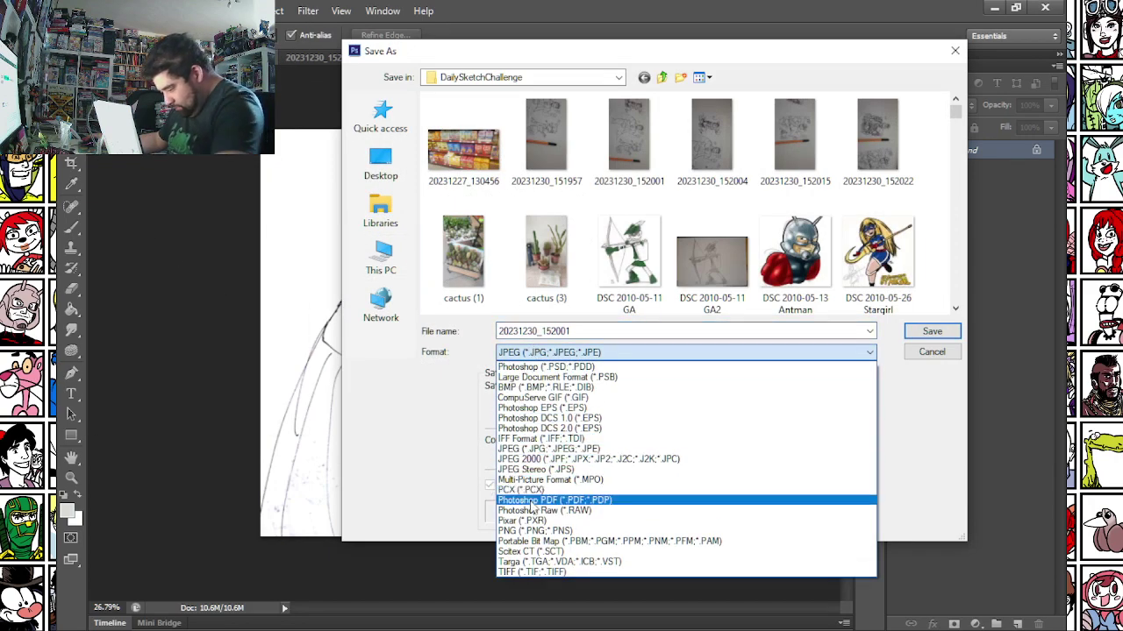
left_click(531, 531)
Save the superhero sketch as a PNG named DSC 2023-12-26 SUPERMAN in the DailySketchChallenge folder with smallest-file compression and no interlacing.
left_click(601, 225)
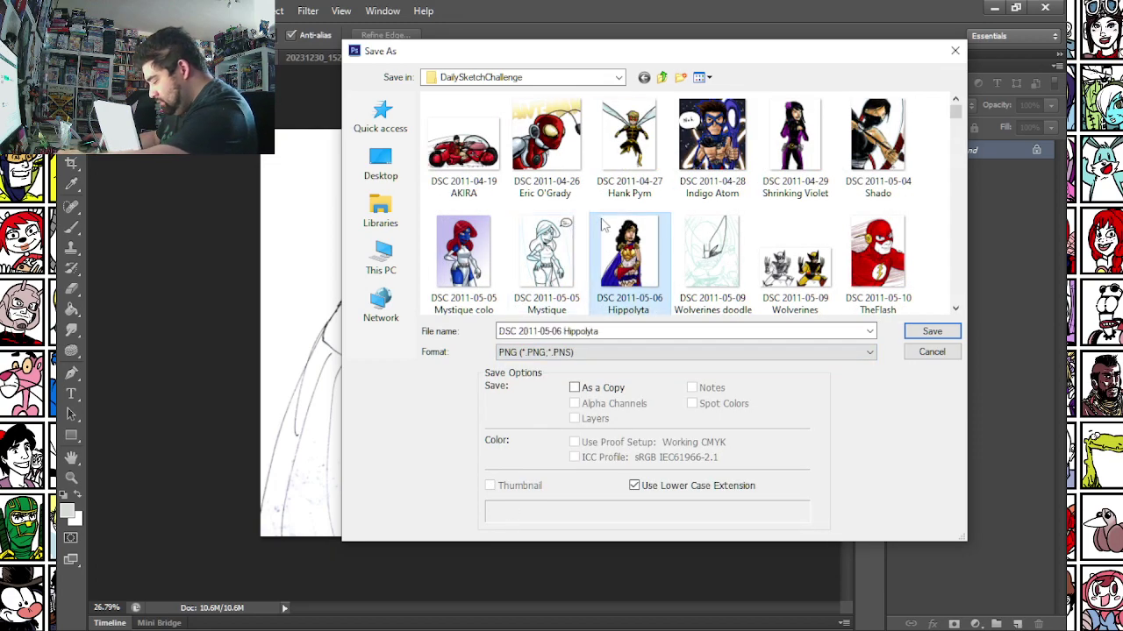
key("End")
scroll(602, 223, "up", 1)
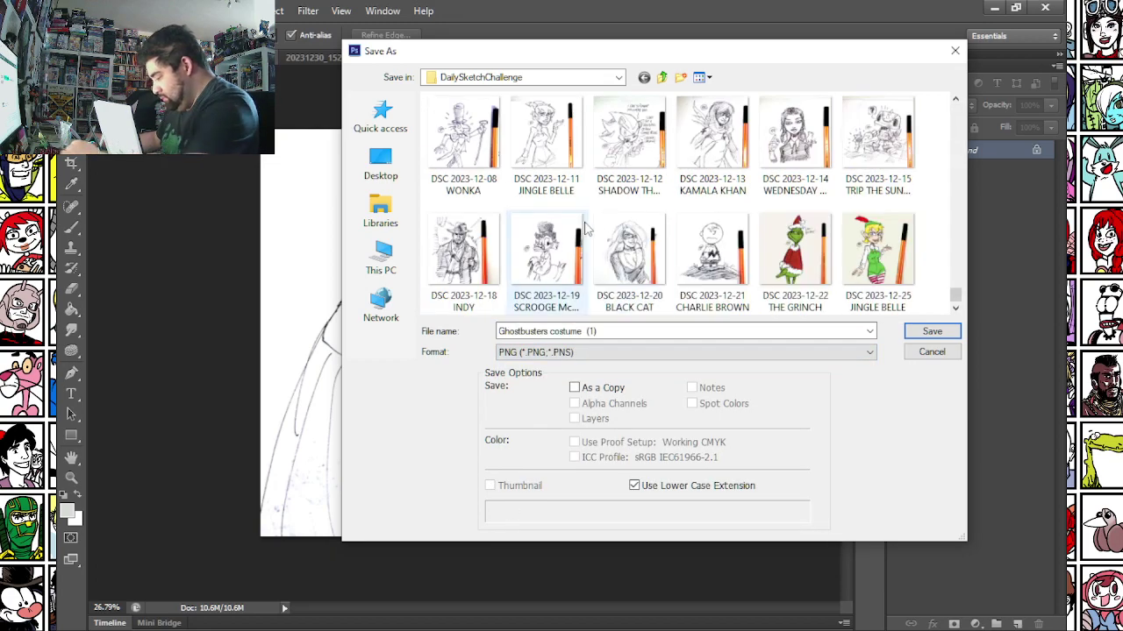
scroll(586, 230, "down", 1)
left_click(877, 140)
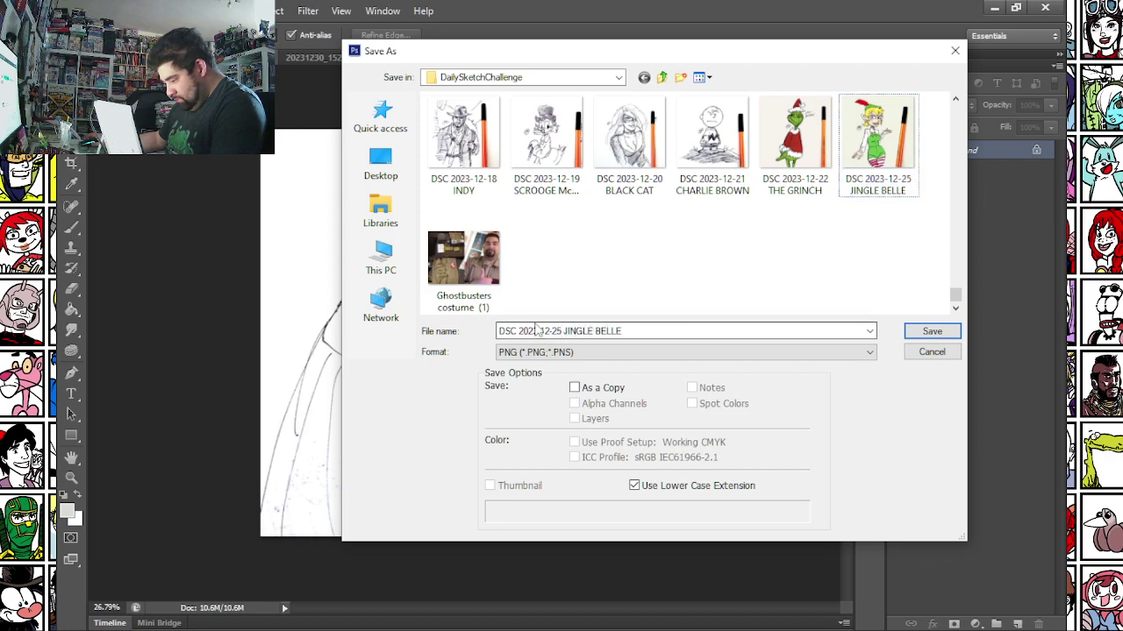
left_click(537, 330)
left_click(564, 330)
left_click_drag(555, 331, 622, 330)
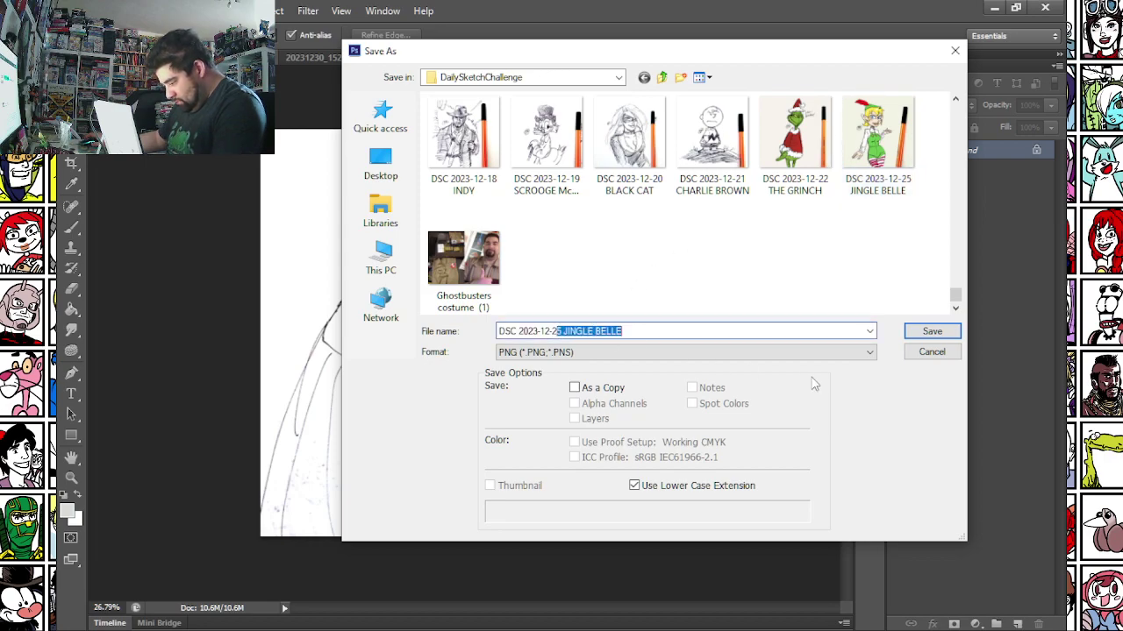
type("6 SUPERMAN")
key("Return")
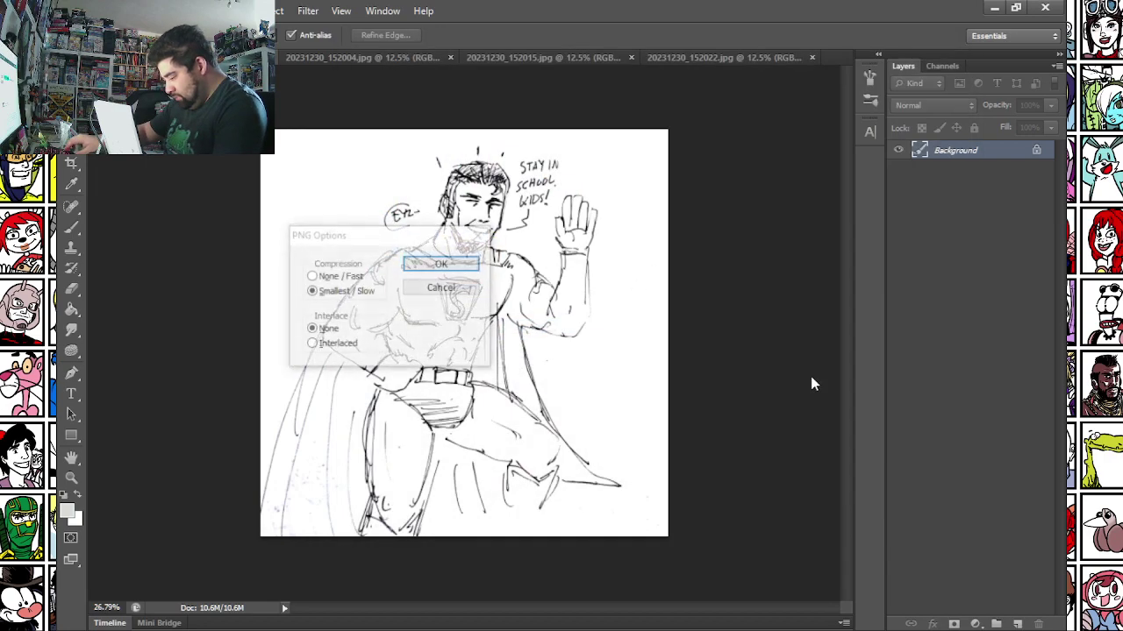
key("Return")
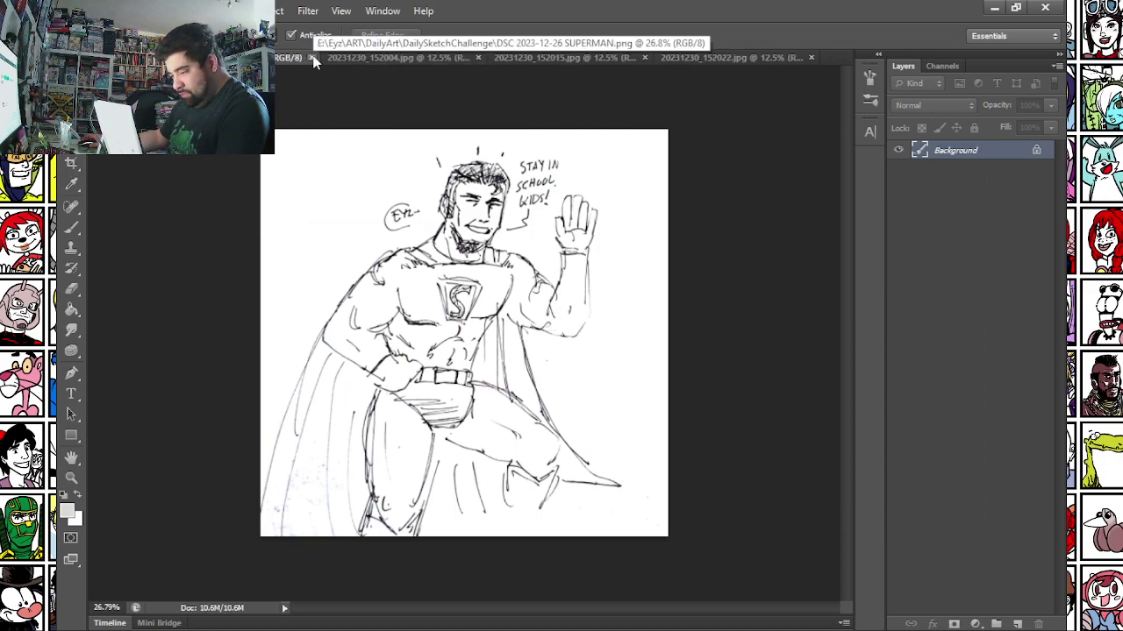
Close the saved superhero drawing and rotate the photo of the snow sketch 90° counterclockwise.
left_click(311, 57)
left_click(178, 11)
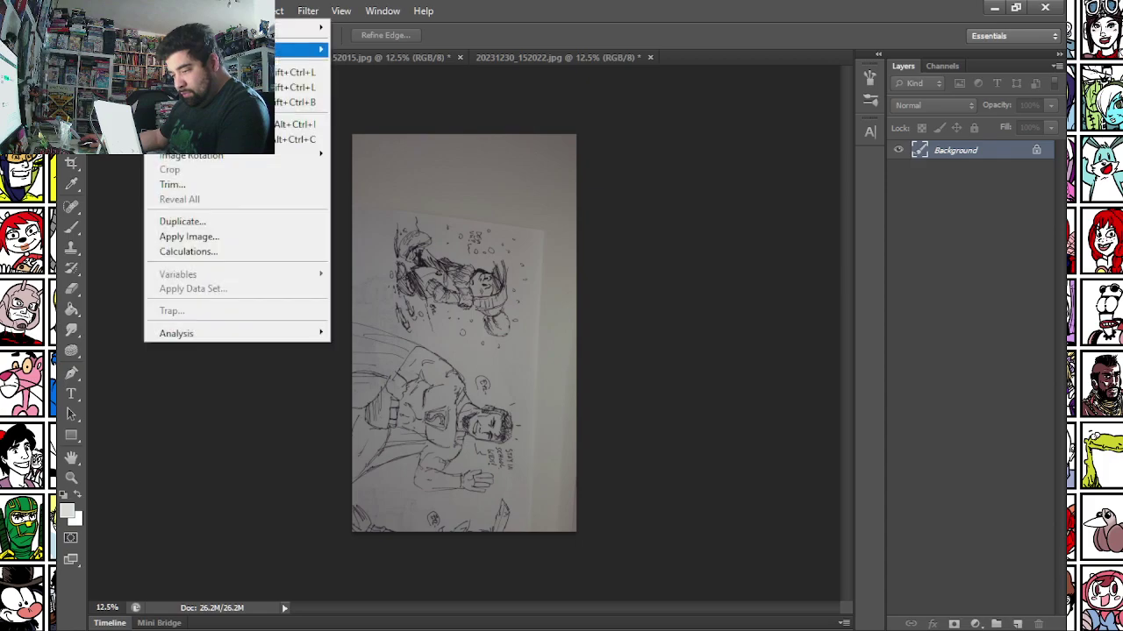
mouse_move(213, 152)
left_click(360, 183)
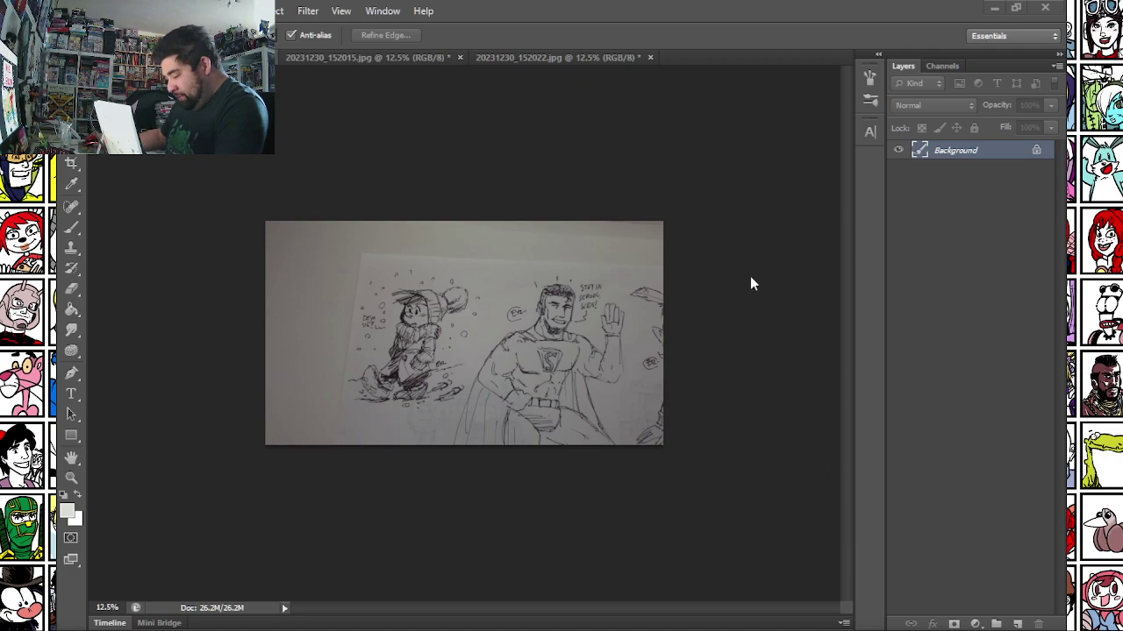
Crop the photo to a roughly square area around the snow character, its snowflakes and its lettering.
scroll(402, 314, "up", 5)
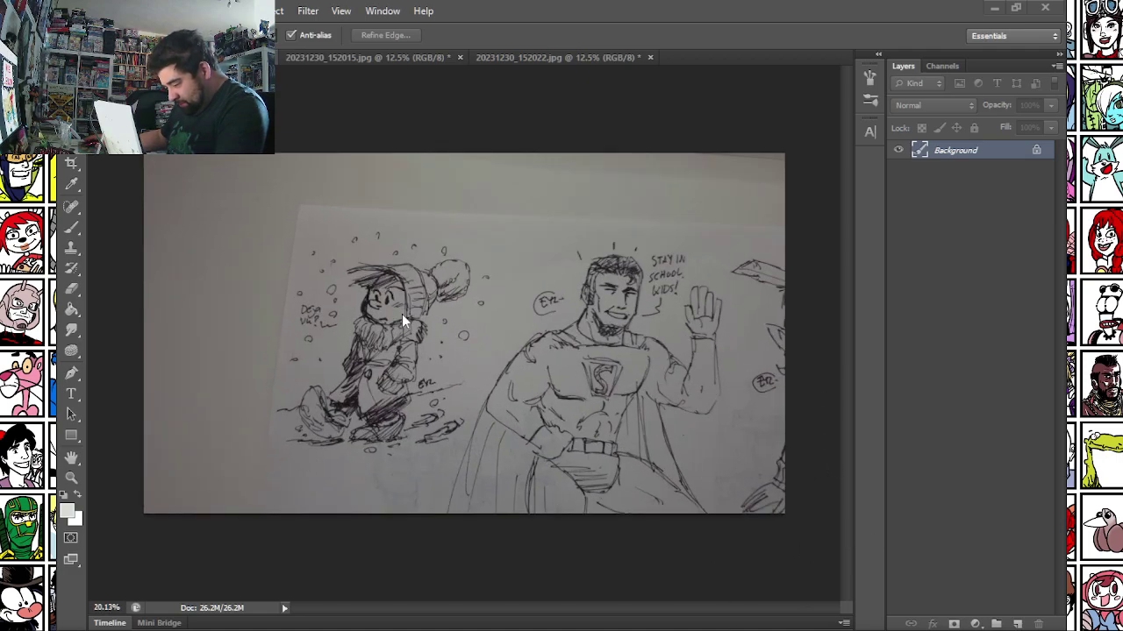
key("m")
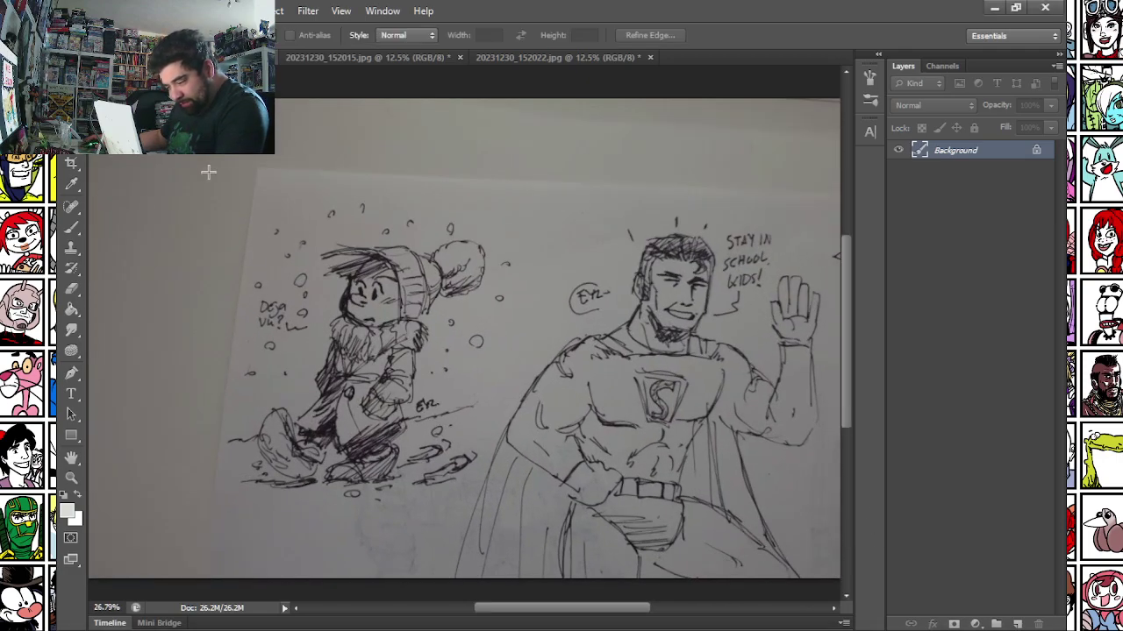
left_click_drag(158, 149, 530, 523)
left_click_drag(378, 376, 396, 372)
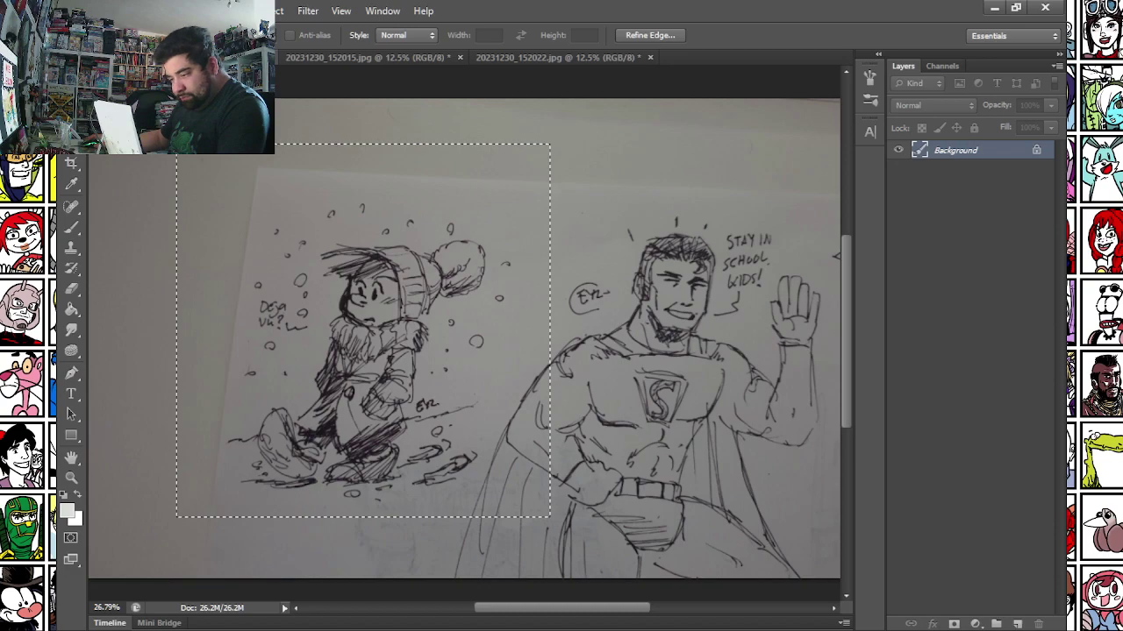
left_click(165, 11)
left_click(168, 170)
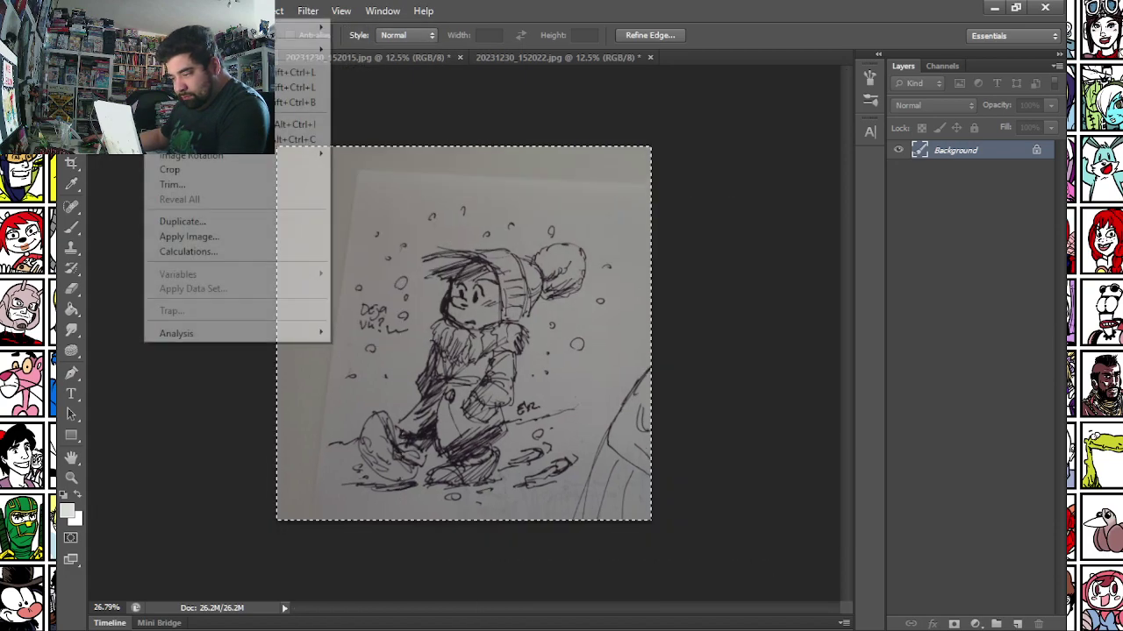
Apply Auto Tone and adjust the Levels, sampling the paper as white point and setting input black to 62 and white to 211.
left_click(164, 10)
left_click(210, 72)
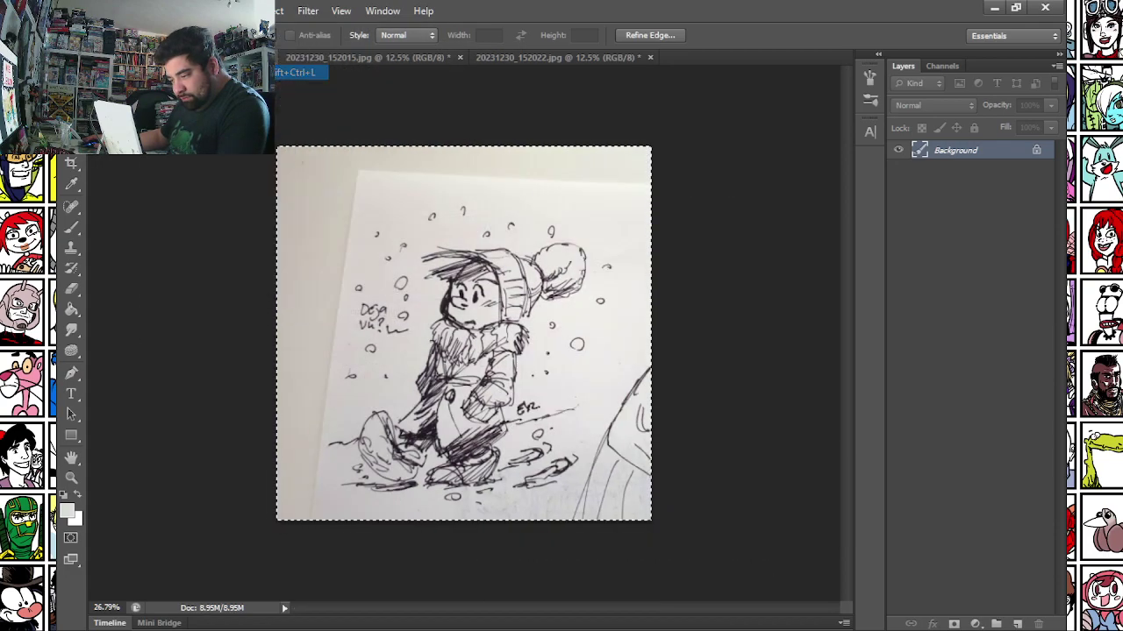
left_click(165, 10)
mouse_move(210, 50)
left_click(399, 65)
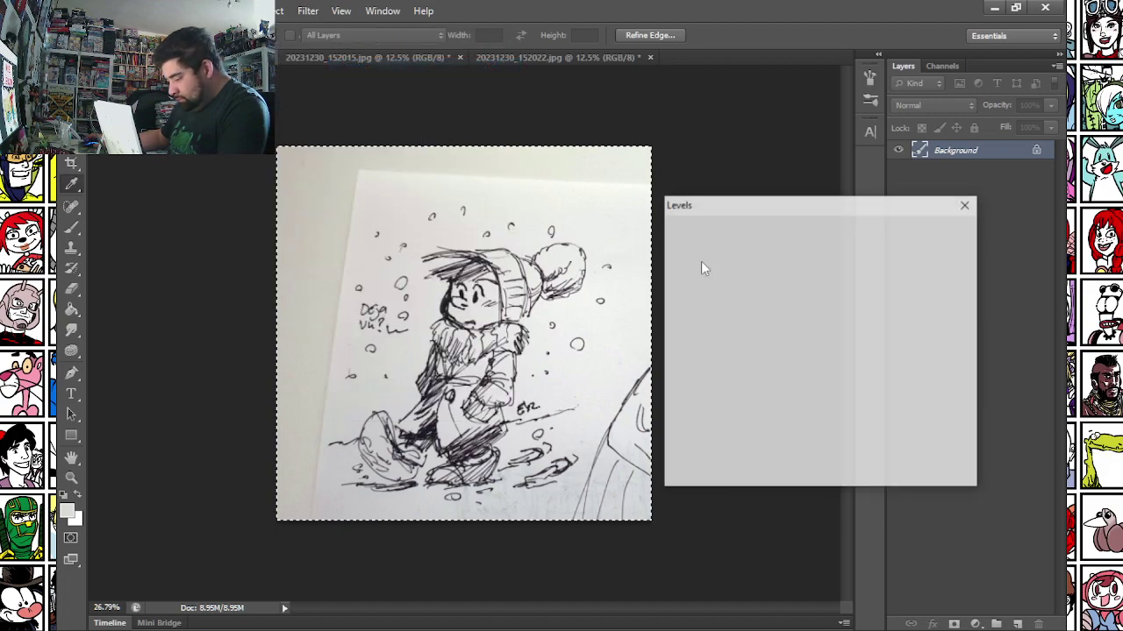
left_click(611, 231)
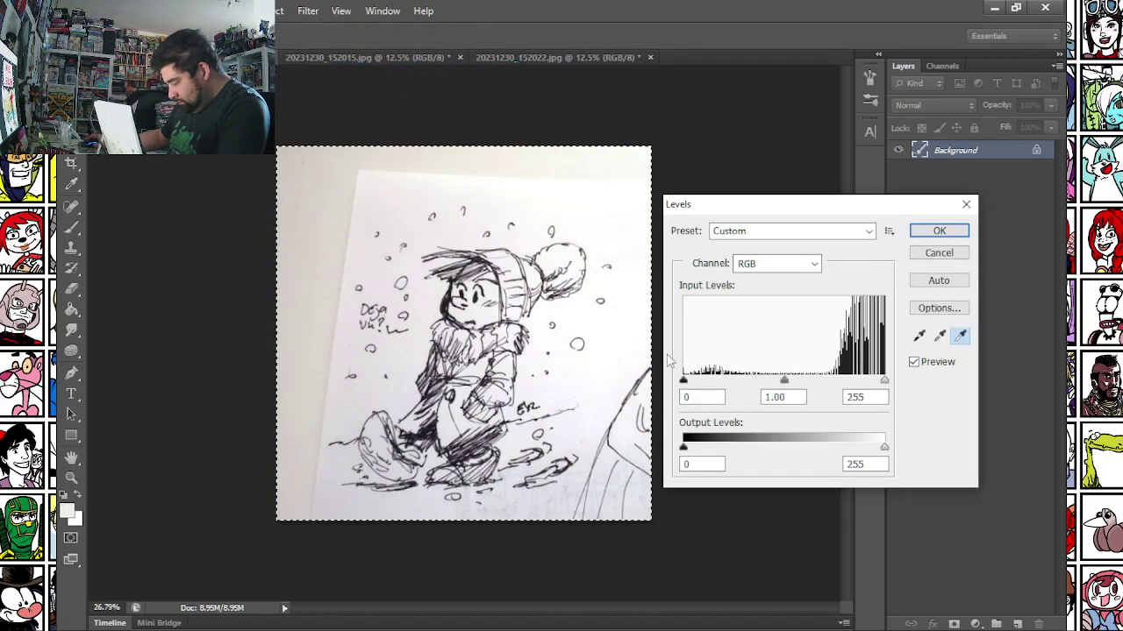
left_click_drag(687, 383, 734, 383)
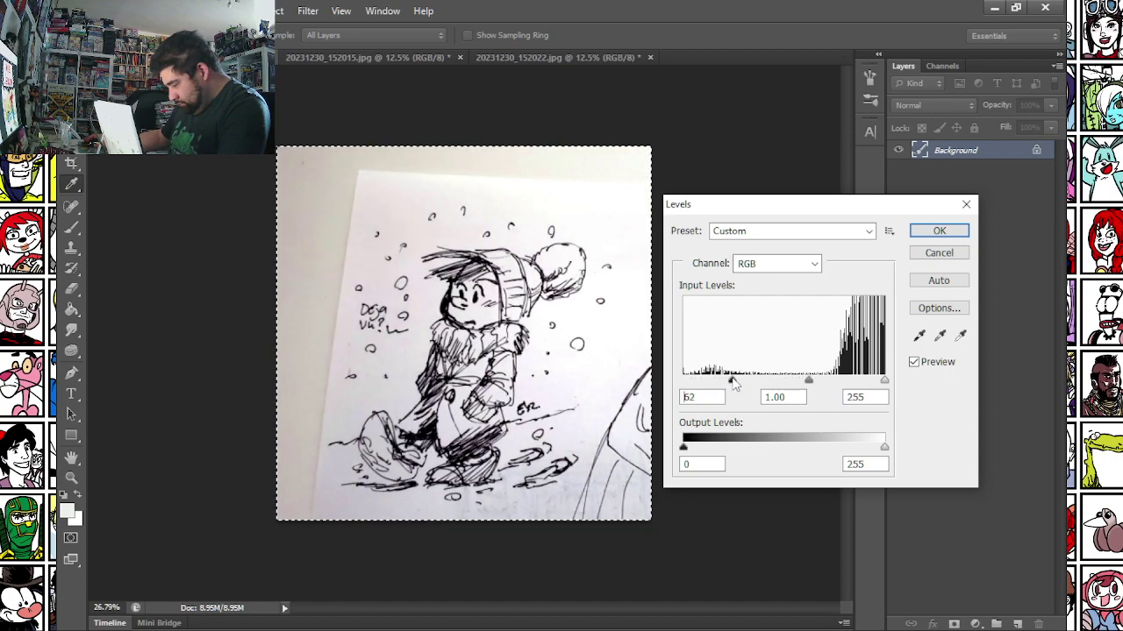
left_click_drag(884, 382, 853, 397)
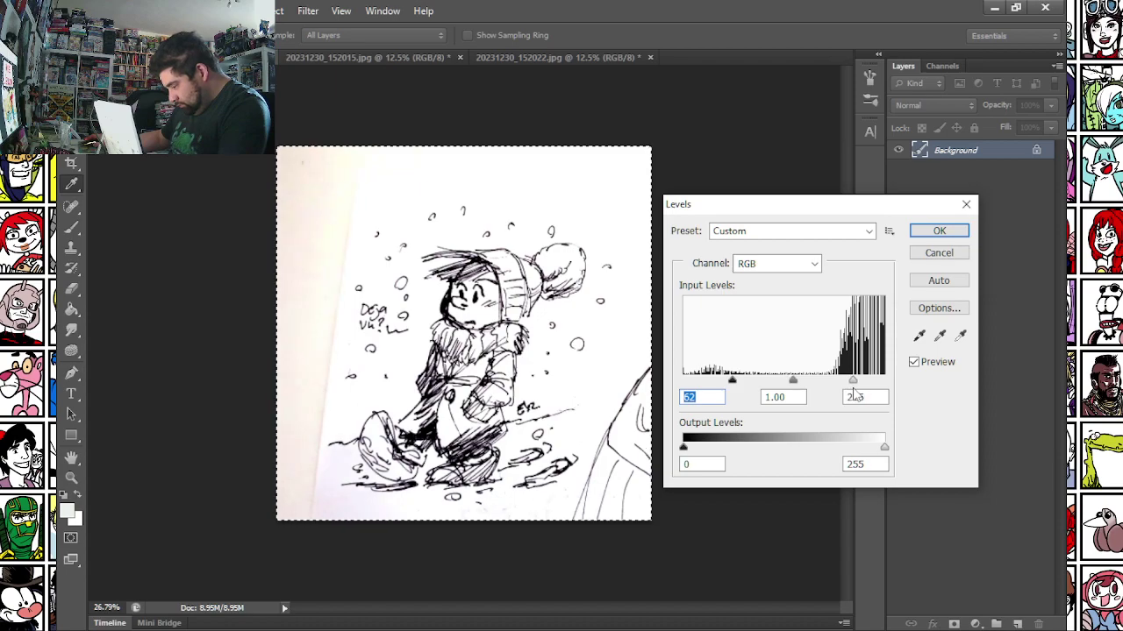
left_click(952, 229)
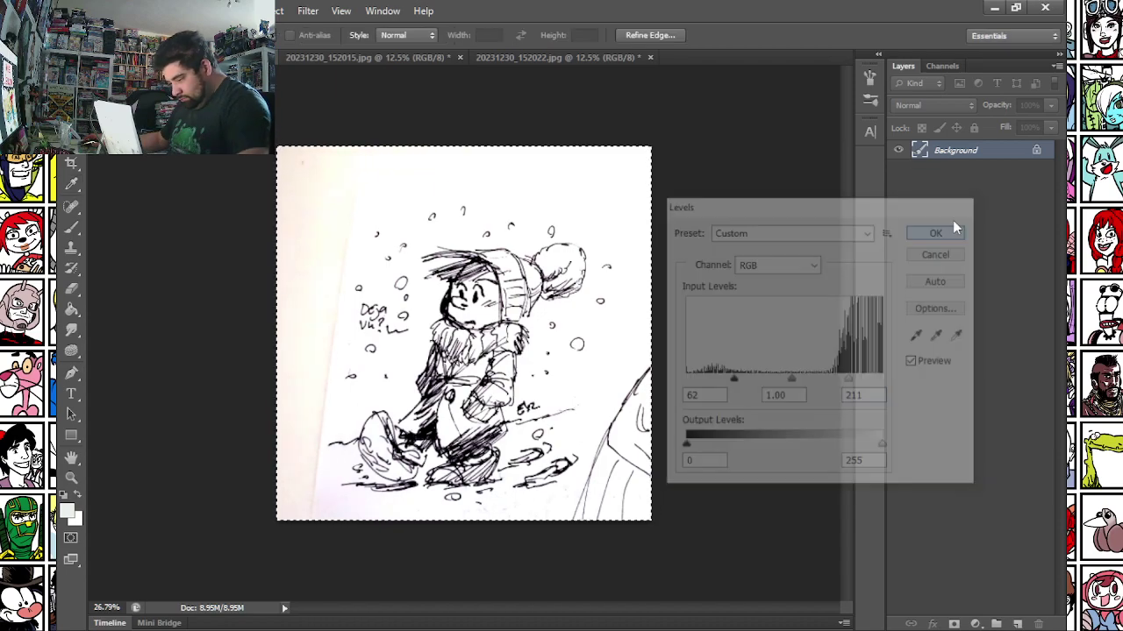
Lasso the part of the superhero sketch intruding beside the snow character and fill it to blank paper.
left_click(71, 121)
left_click_drag(551, 384, 594, 395)
left_click(695, 353)
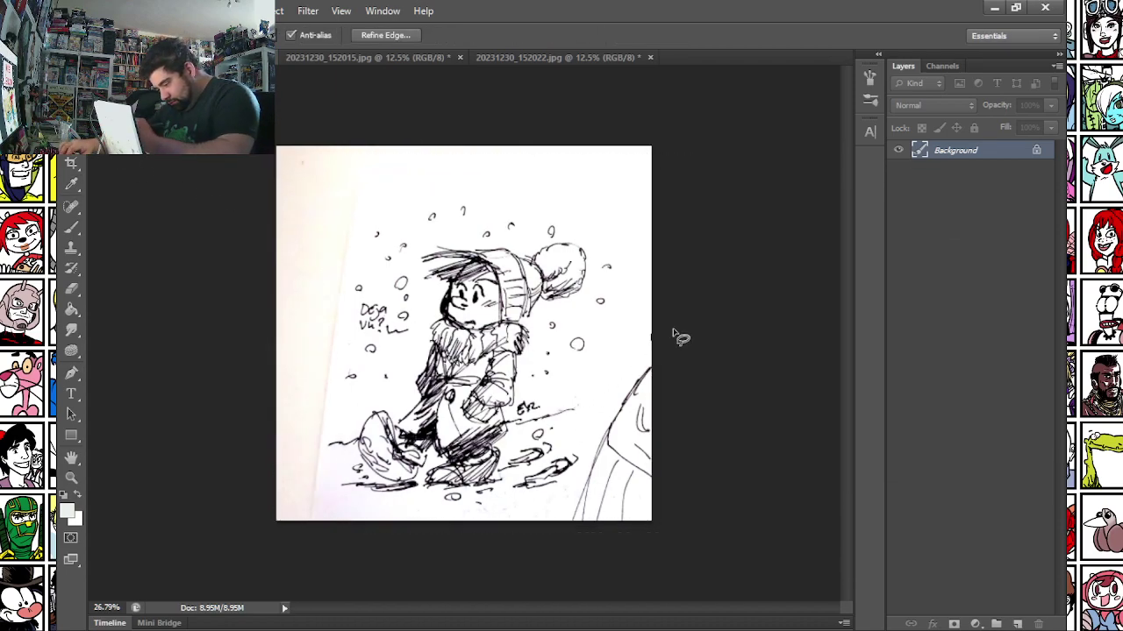
mouse_move(673, 340)
left_mouse_down()
mouse_move(592, 409)
mouse_move(579, 456)
left_mouse_up()
mouse_move(568, 499)
left_mouse_down()
mouse_move(547, 544)
mouse_move(613, 421)
mouse_move(685, 589)
left_mouse_up()
key("shift+BackSpace")
key("Return")
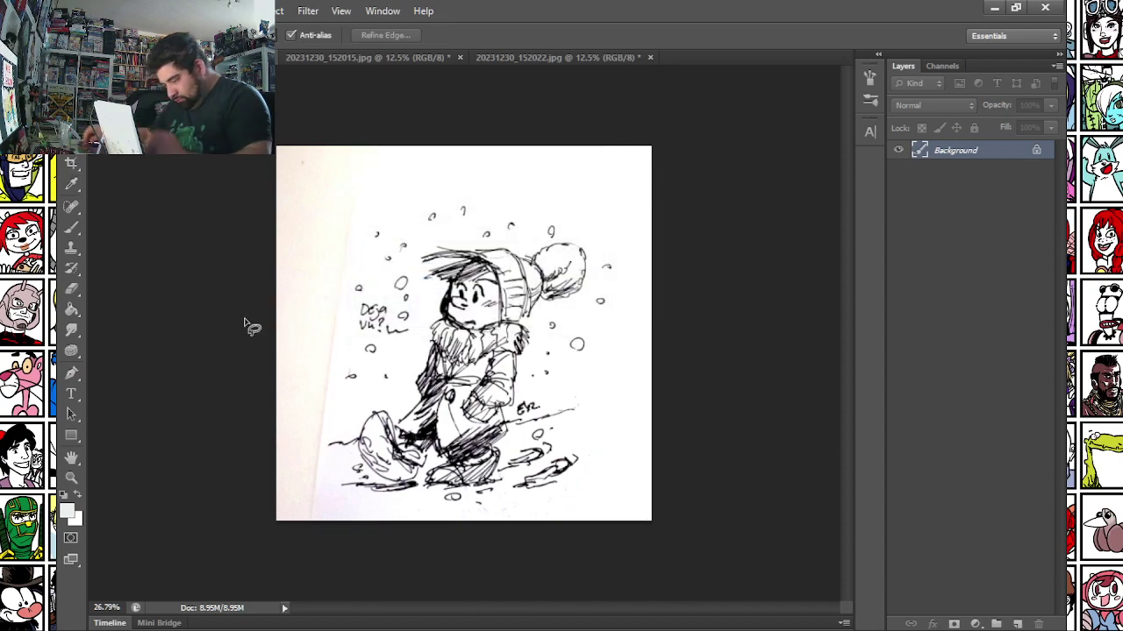
Clean up the snow character's face with a hard round white brush, painting away the heavy ink behind the cheek and around the nose and eyes.
scroll(386, 333, "up", 5)
scroll(467, 314, "up", 1)
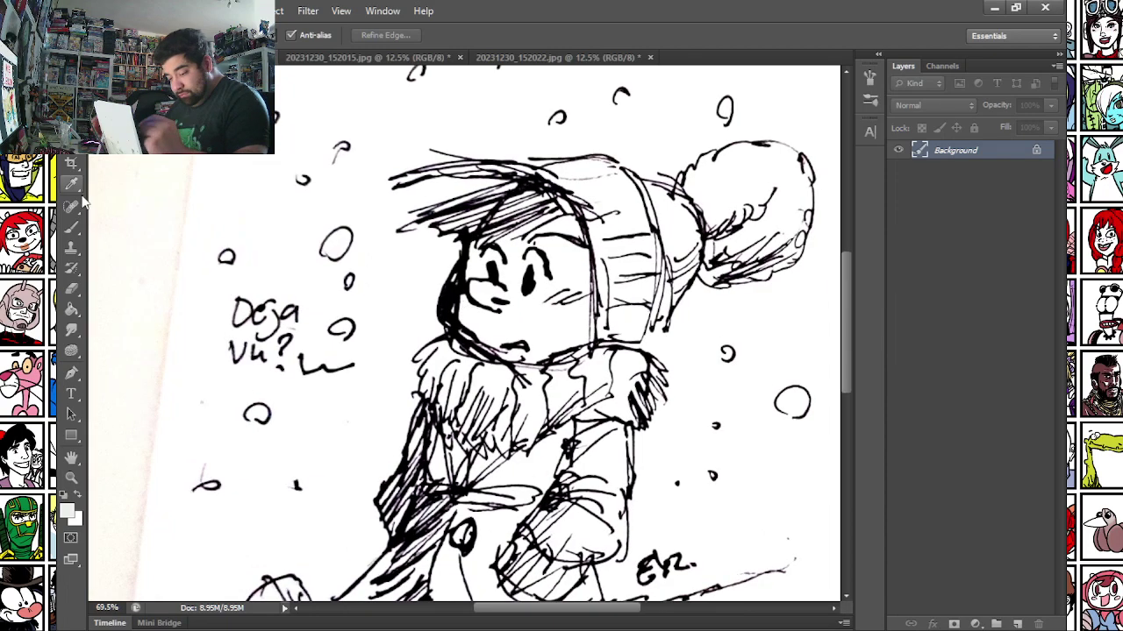
key("b")
right_click(472, 253)
left_click(565, 418)
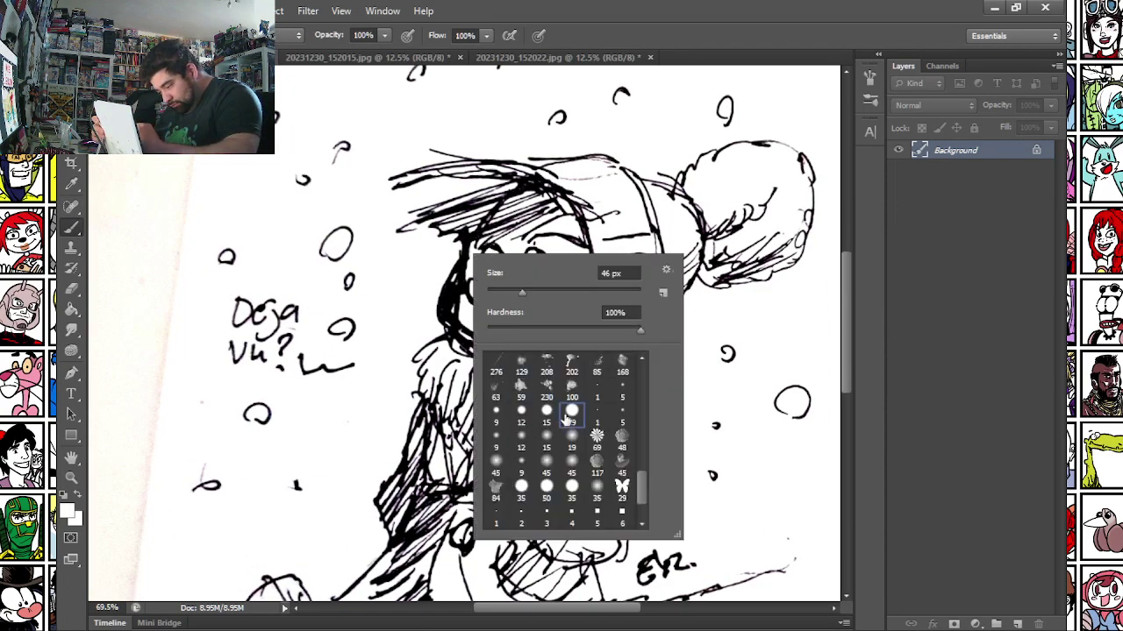
left_click(418, 263)
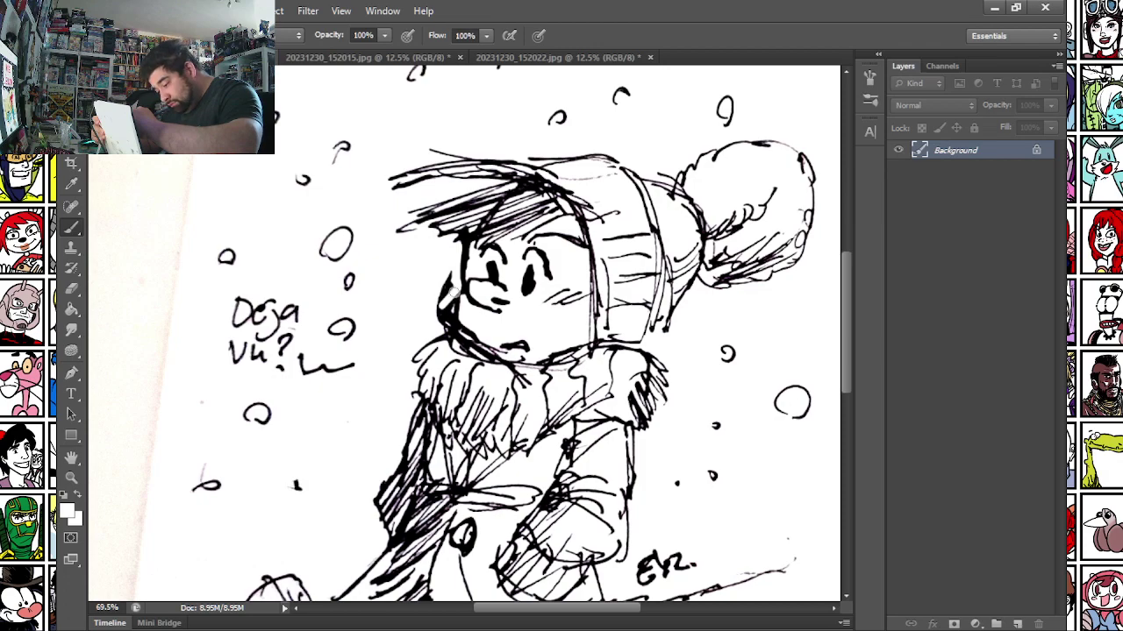
left_click_drag(447, 331, 447, 276)
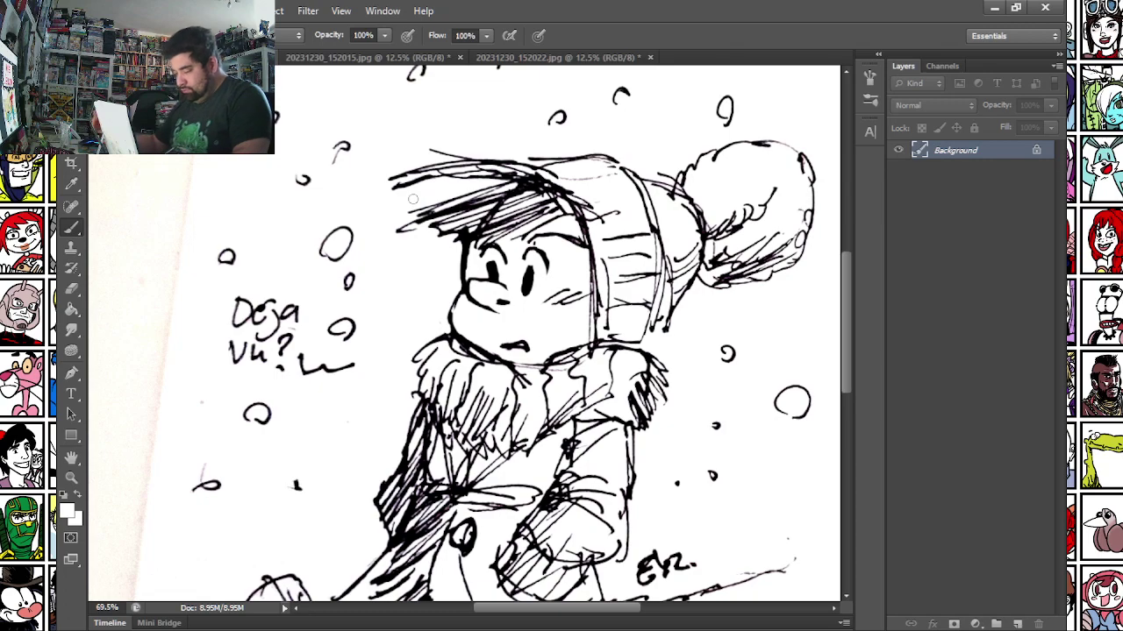
Lasso the snow character's eyes and nose together and shift them across the face.
scroll(413, 199, "down", 8)
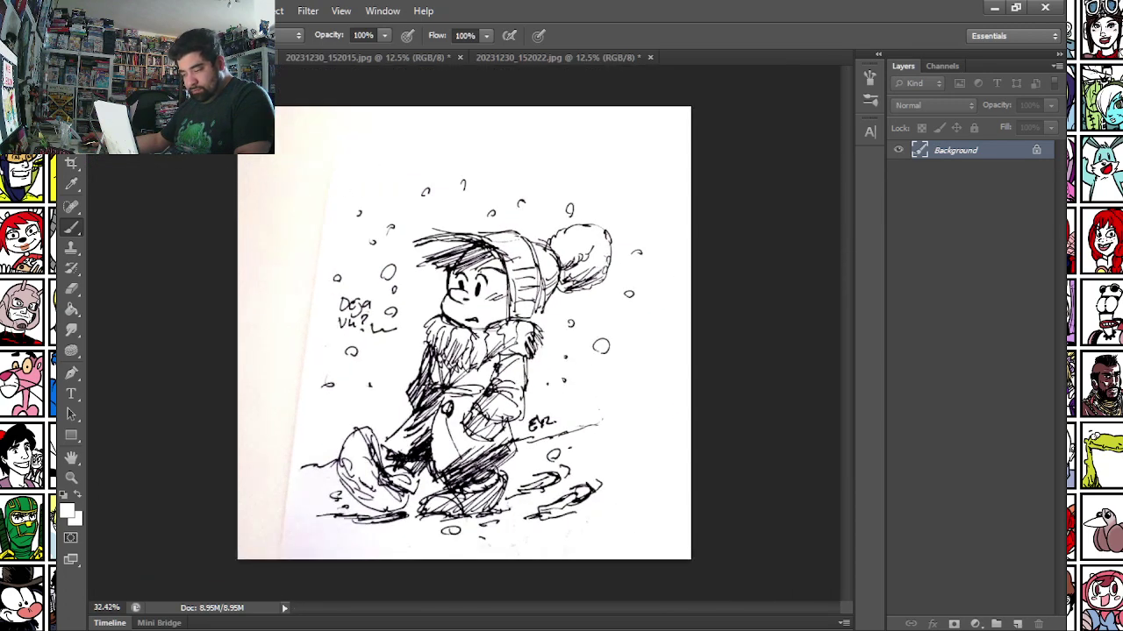
scroll(447, 254, "up", 6)
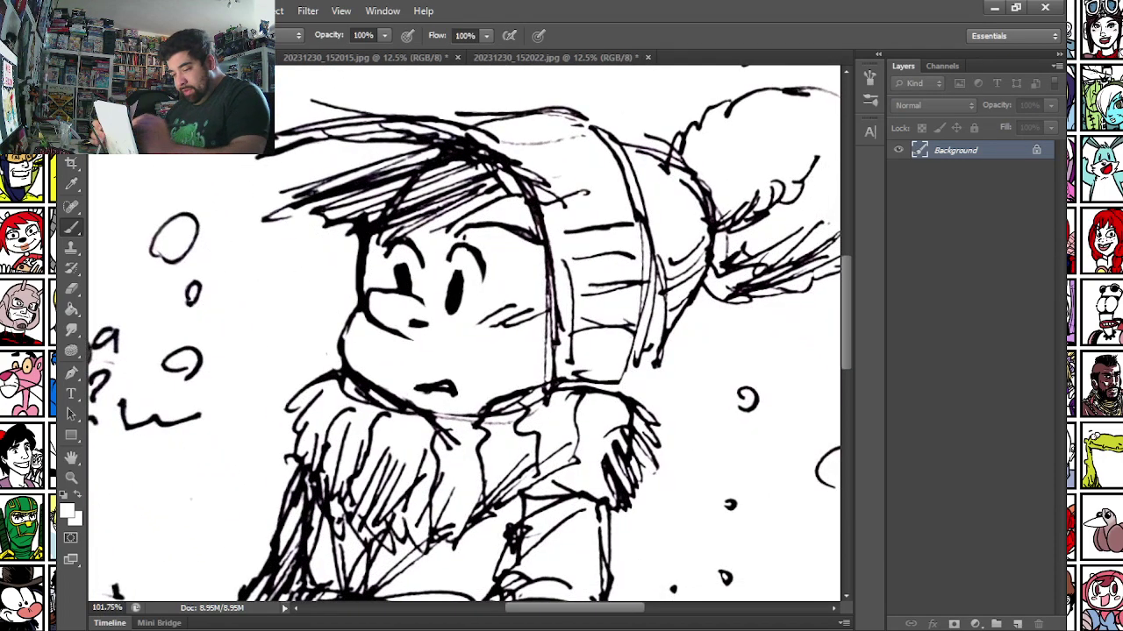
key("l")
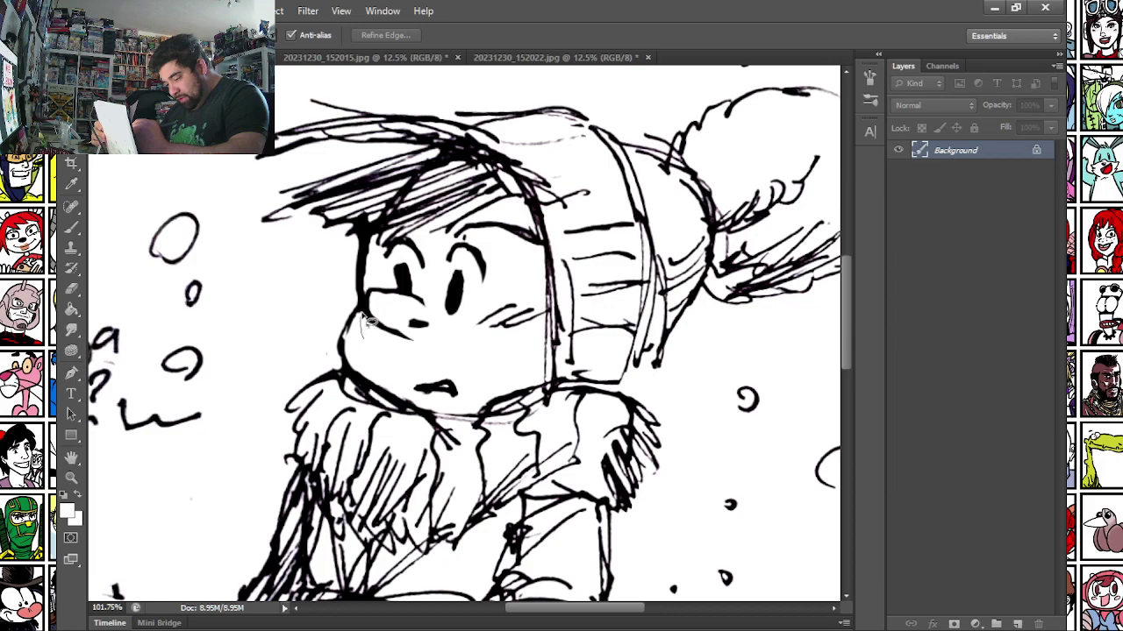
mouse_move(369, 321)
left_mouse_down()
mouse_move(407, 241)
mouse_move(448, 252)
mouse_move(478, 239)
mouse_move(509, 268)
mouse_move(460, 344)
mouse_move(417, 363)
mouse_move(372, 343)
left_mouse_up()
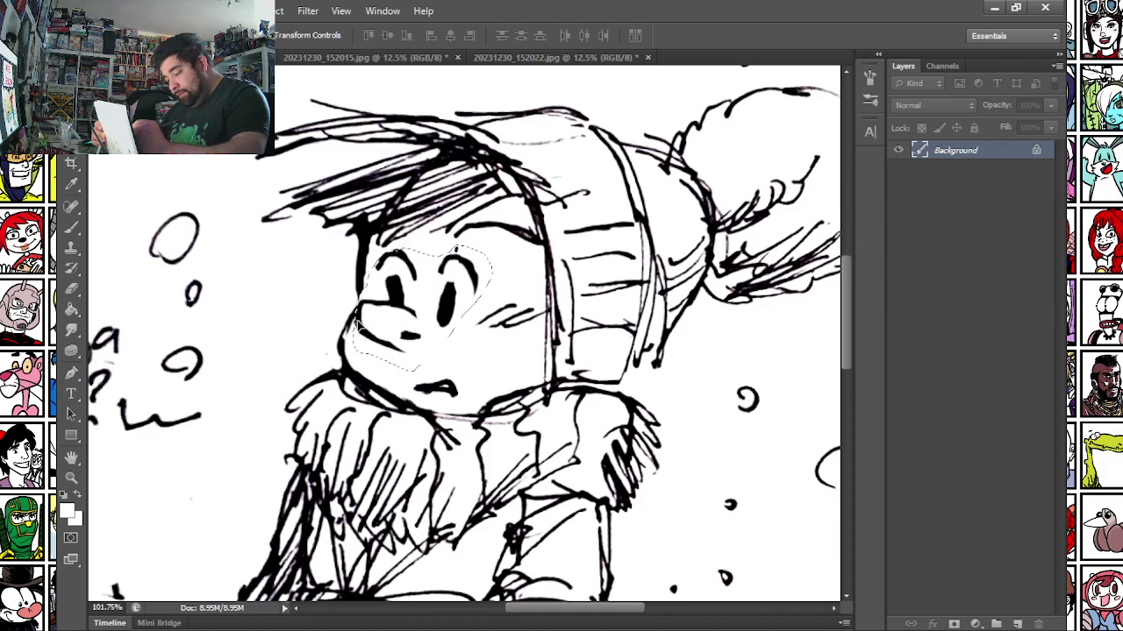
key("l")
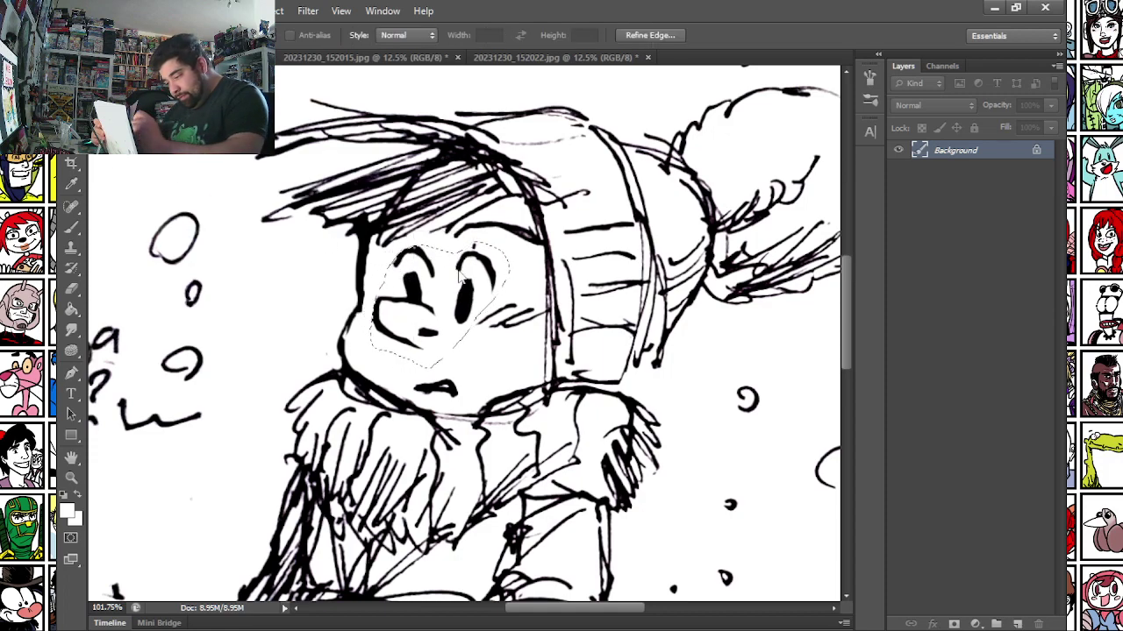
Scale down the selected eyes and nose with Free Transform, reposition them against the face's front outline and deselect.
right_click(458, 267)
left_click(517, 452)
left_click_drag(511, 242, 500, 250)
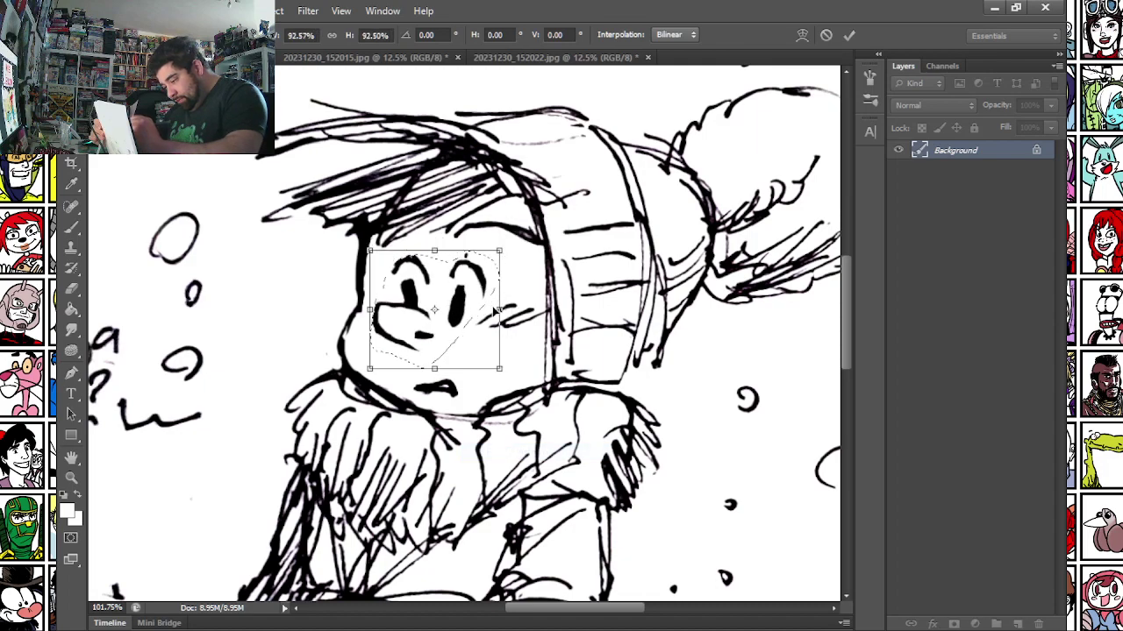
left_click_drag(500, 309, 490, 310)
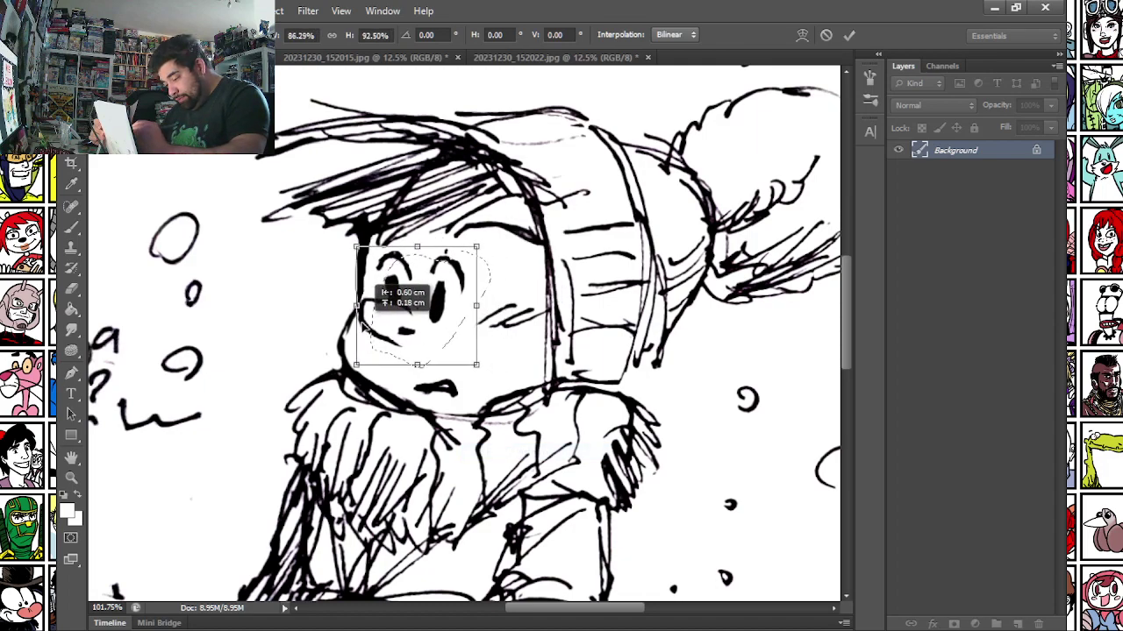
left_click_drag(369, 298, 366, 296)
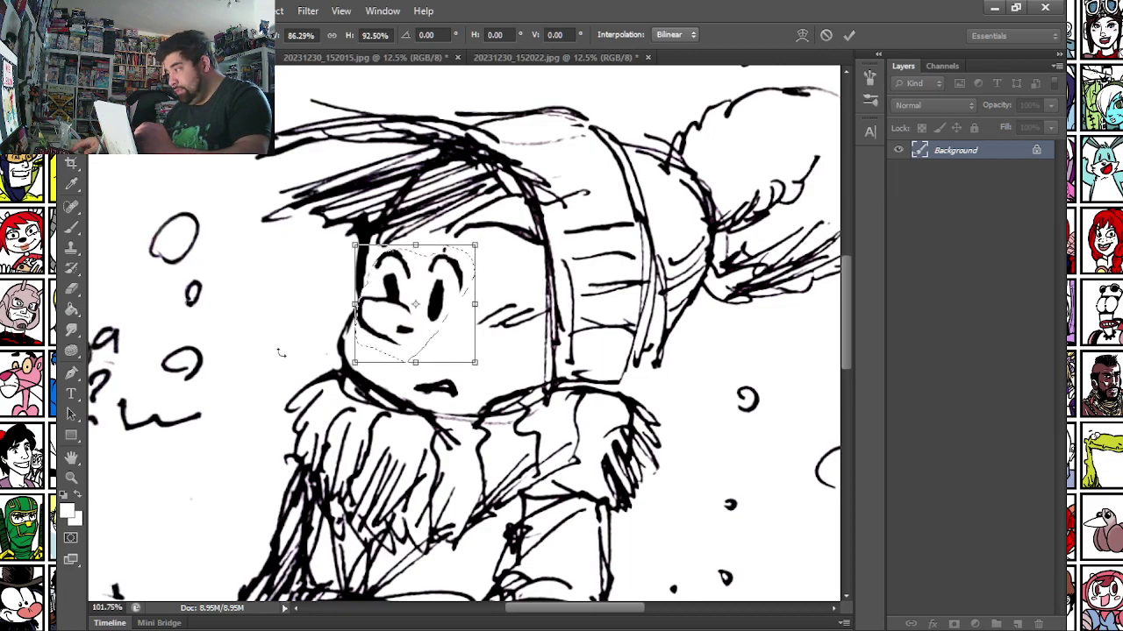
left_click_drag(475, 245, 463, 256)
left_click_drag(384, 335, 382, 331)
key("Return")
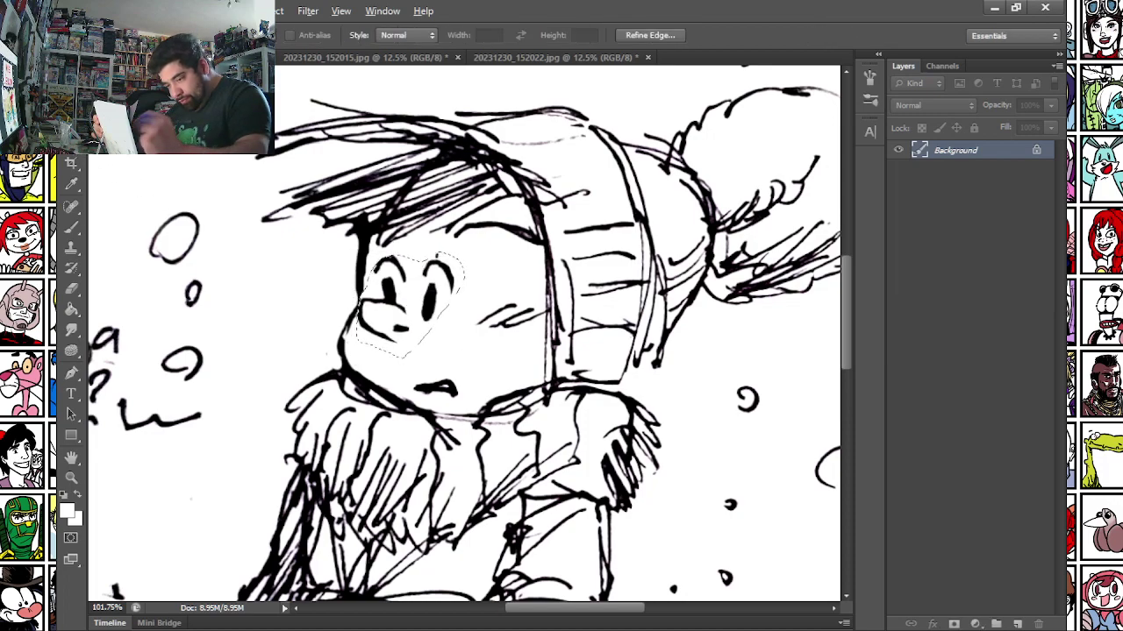
key("l")
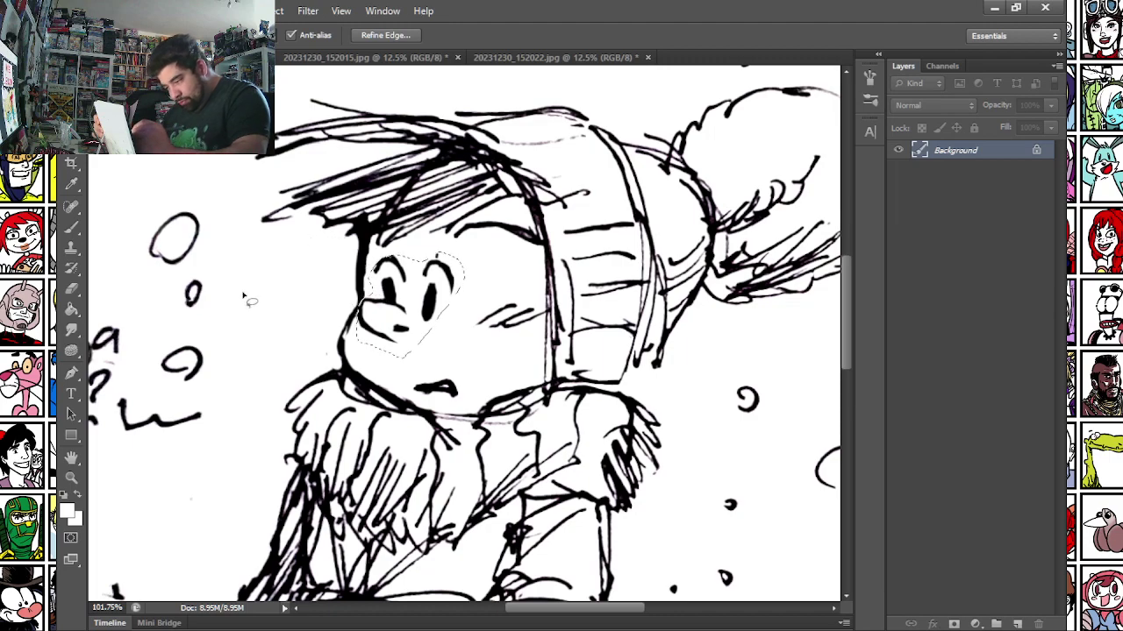
key("ctrl+d")
left_click(71, 227)
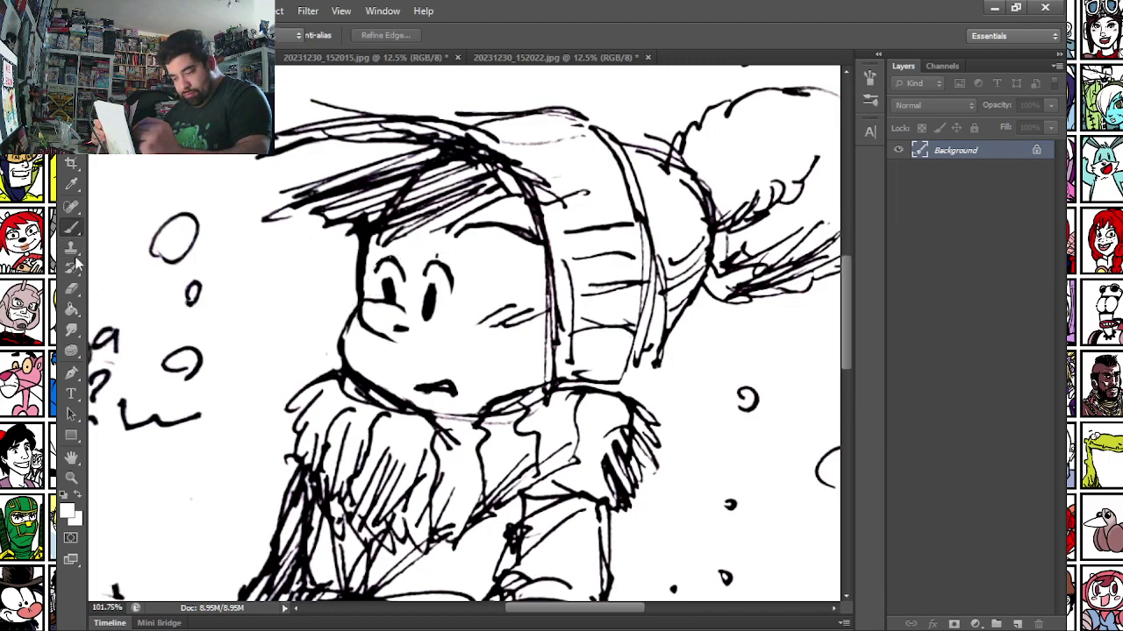
Re-ink the snow character's nose, jaw, eyelid arches and the hat edge beside the face with a black 9 px hard round brush.
left_click(64, 497)
right_click(411, 213)
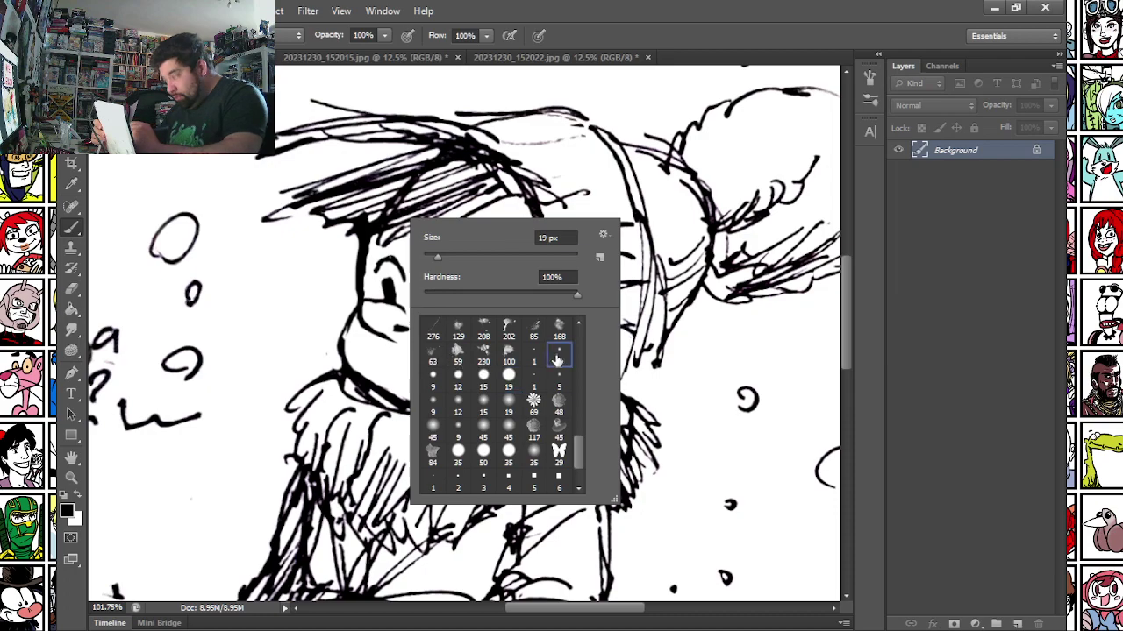
key("Escape")
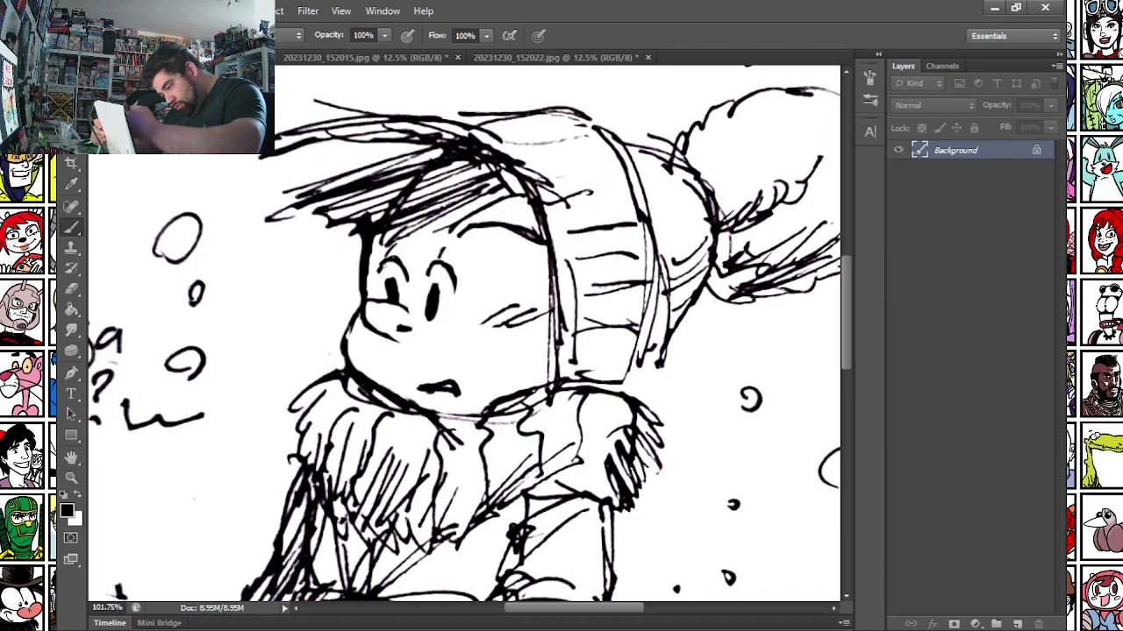
right_click(414, 295)
left_click(433, 417)
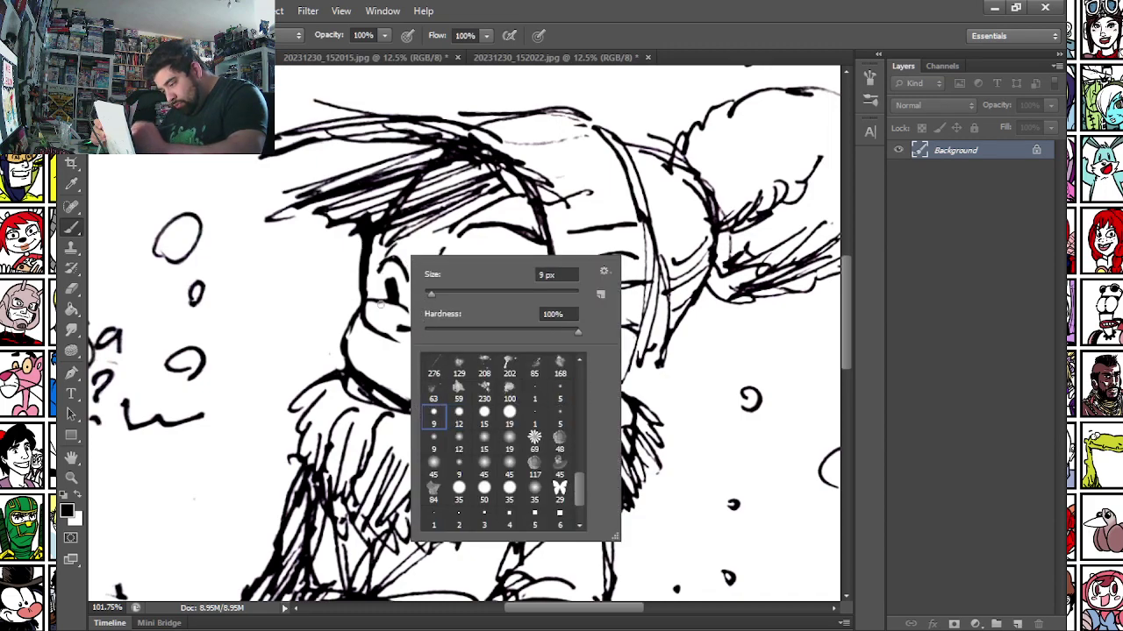
key("Escape")
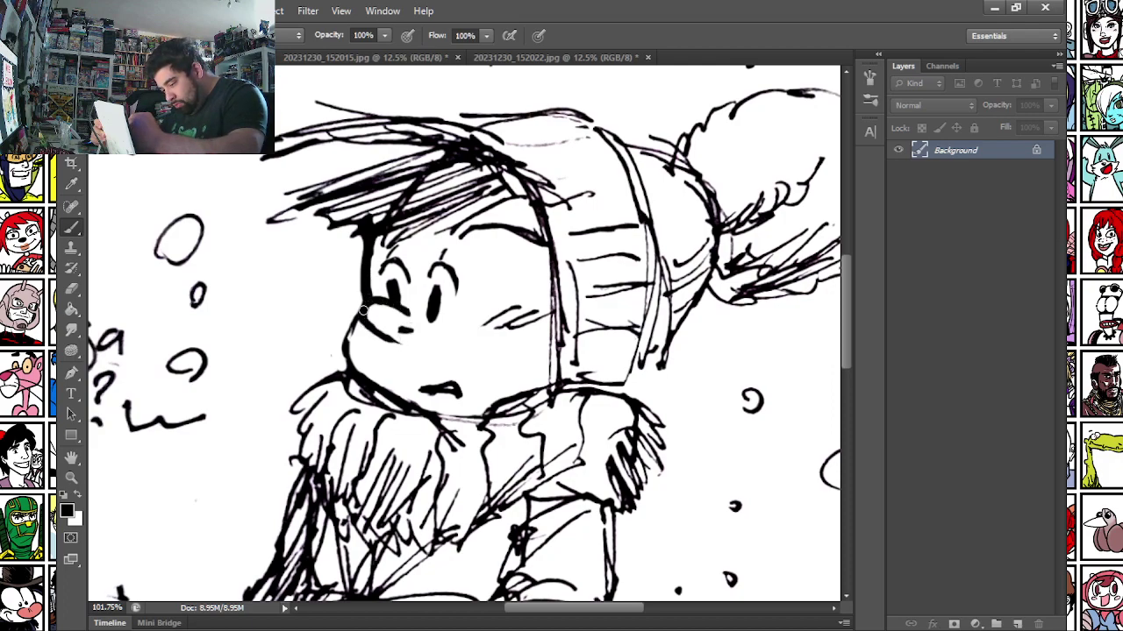
mouse_move(349, 333)
left_mouse_down()
mouse_move(349, 362)
mouse_move(368, 383)
left_mouse_up()
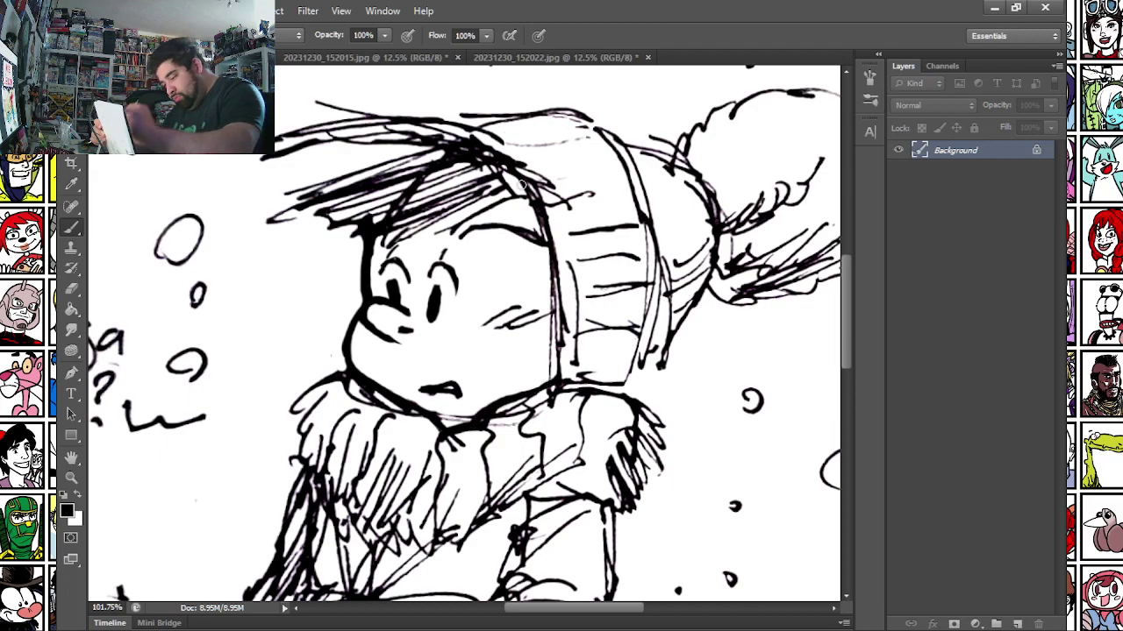
mouse_move(521, 183)
left_mouse_down()
mouse_move(542, 242)
mouse_move(547, 393)
left_mouse_up()
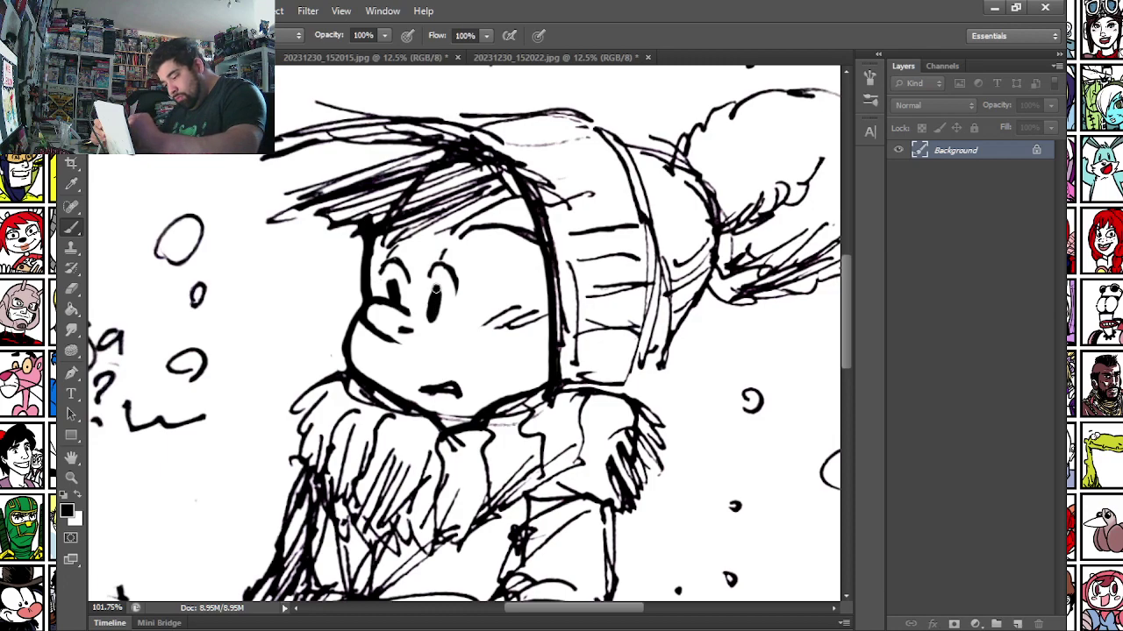
mouse_move(436, 289)
left_mouse_down()
mouse_move(390, 295)
mouse_move(387, 263)
mouse_move(430, 279)
mouse_move(438, 267)
mouse_move(458, 295)
left_mouse_up()
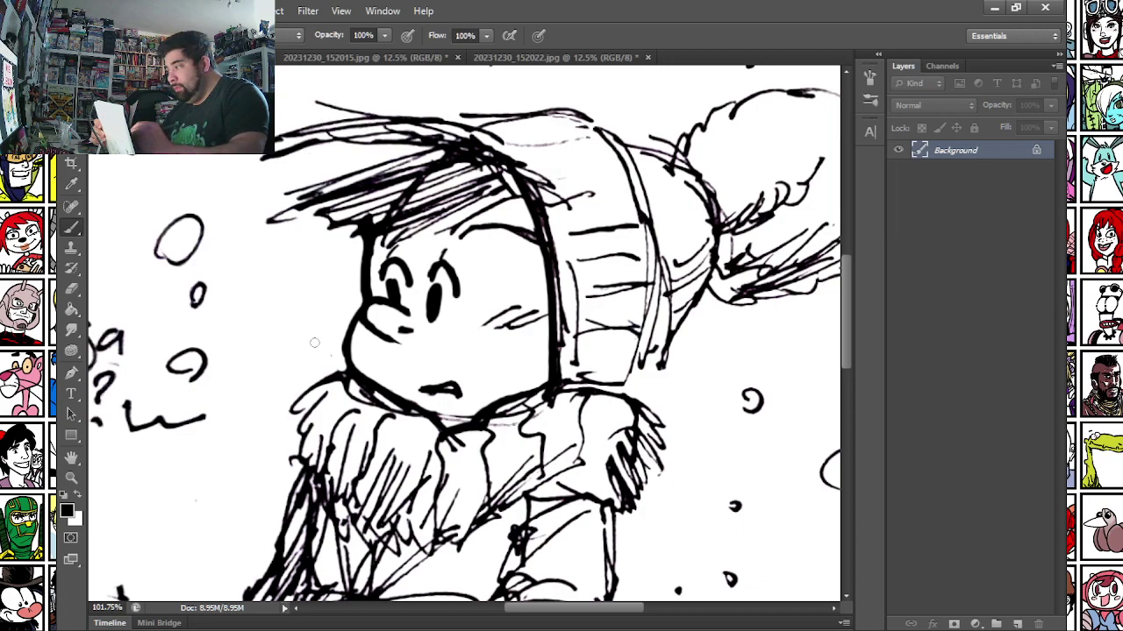
Draw two breath puffs in front of the snow character's face and paint away the excess cheek hatching in white.
mouse_move(287, 331)
left_mouse_down()
mouse_move(344, 383)
mouse_move(326, 333)
mouse_move(241, 317)
mouse_move(248, 292)
mouse_move(249, 321)
mouse_move(298, 309)
mouse_move(268, 290)
left_mouse_up()
key("ctrl+z")
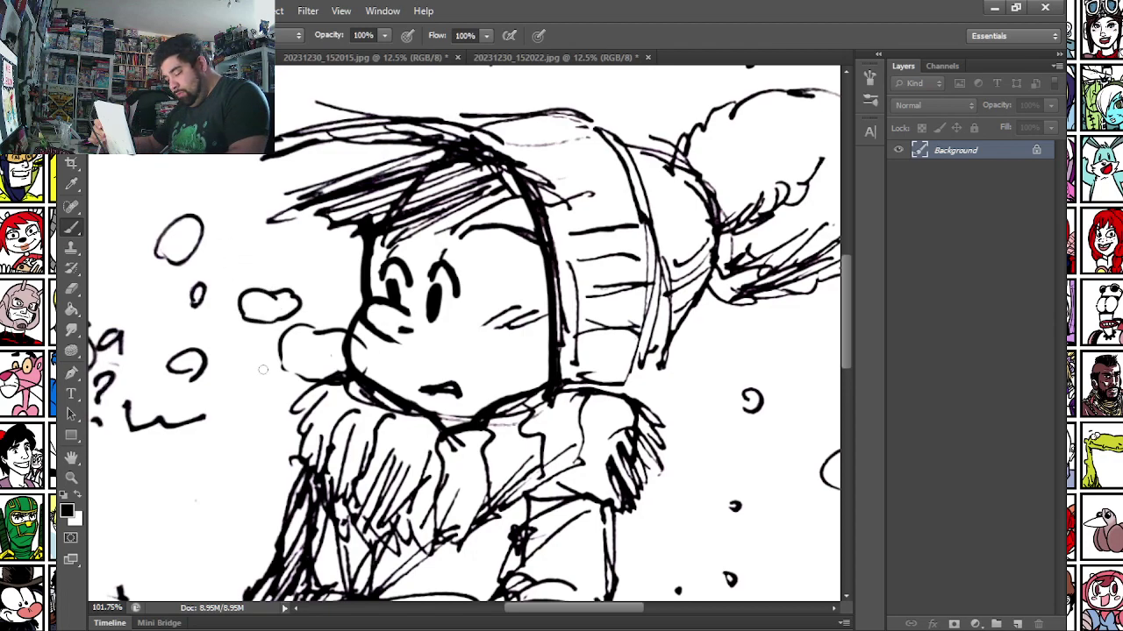
left_click(470, 336, "alt")
mouse_move(493, 323)
left_mouse_down()
mouse_move(524, 308)
mouse_move(531, 321)
left_mouse_up()
key("x")
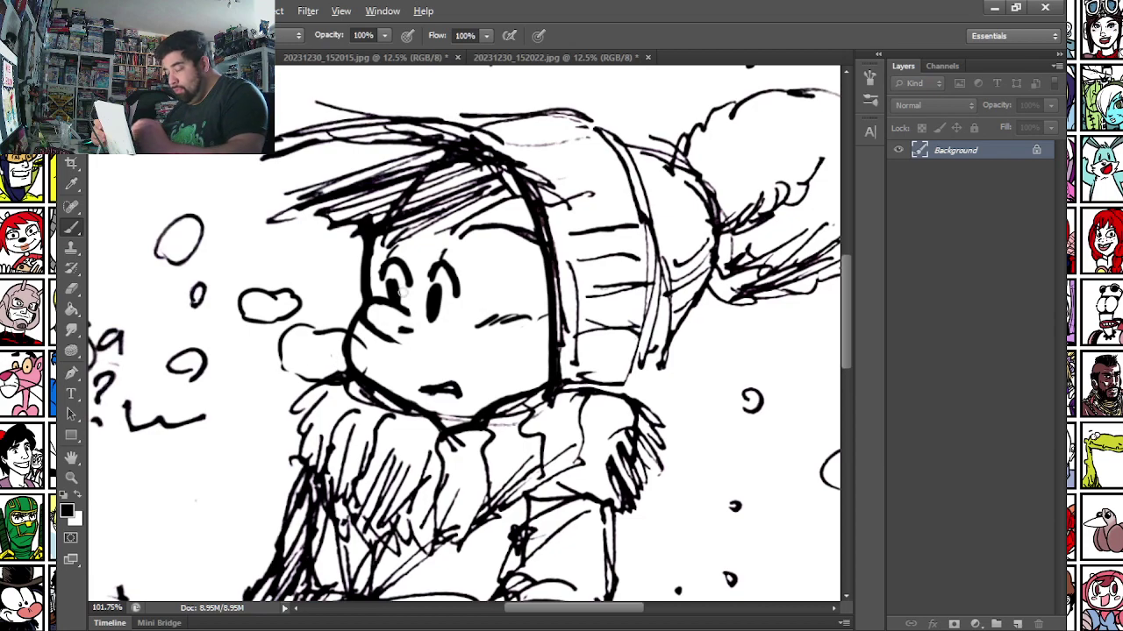
Thicken the snow character's pupils and nostril mark with a larger black hard round brush.
right_click(436, 290)
left_click(474, 329)
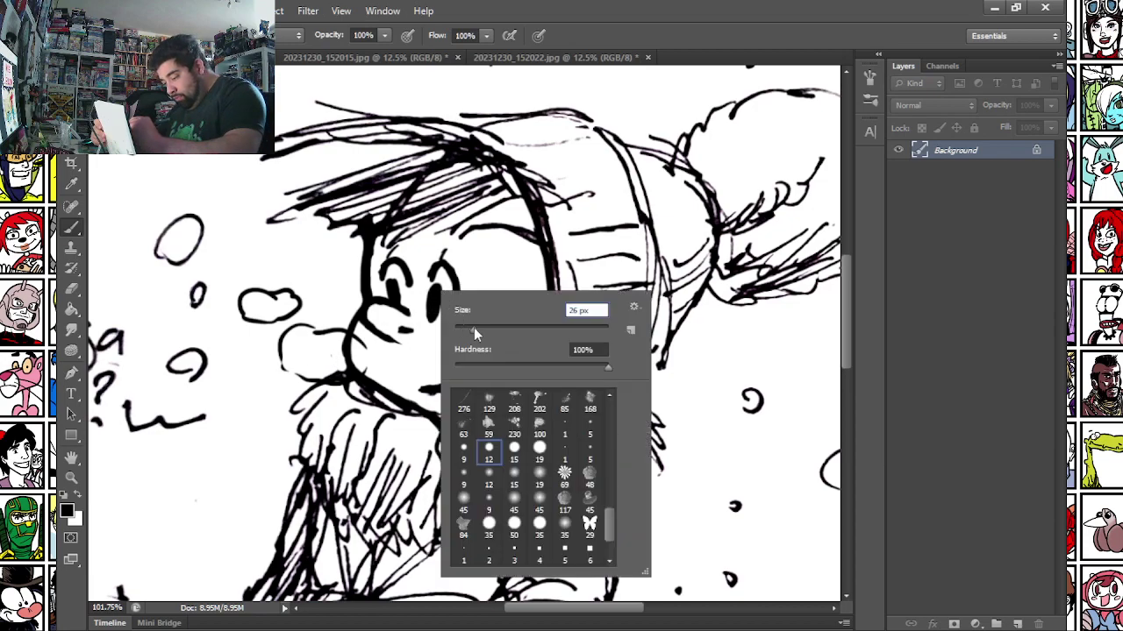
left_click(430, 307)
mouse_move(428, 299)
left_mouse_down()
mouse_move(434, 314)
mouse_move(393, 298)
left_mouse_up()
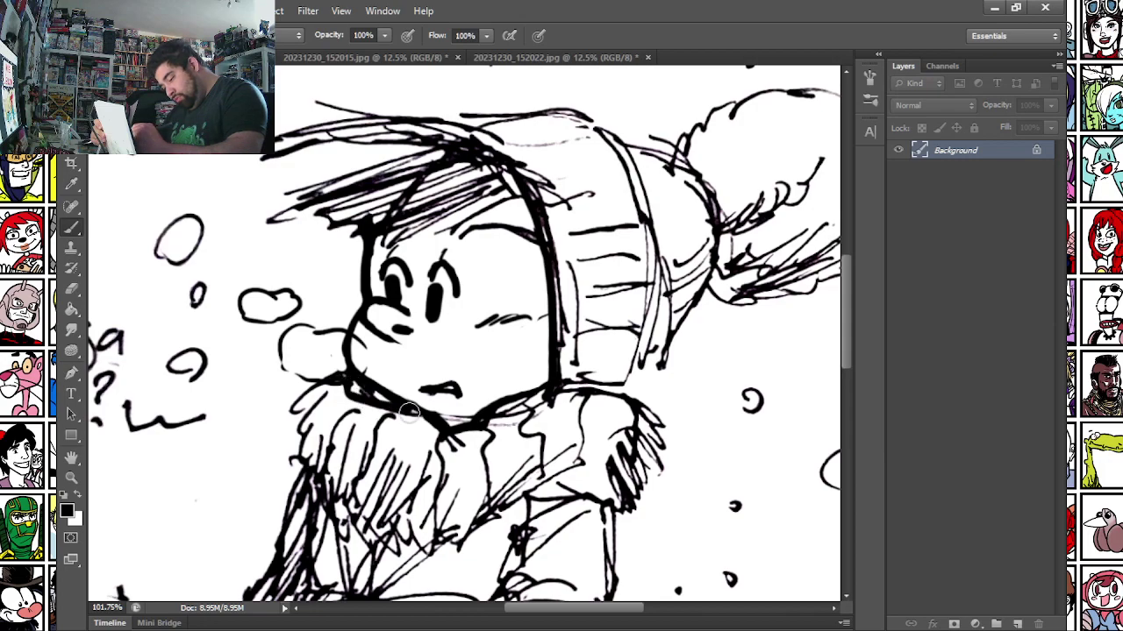
Fill the snow character's fur collar with dense black hatching strokes using a finer brush.
scroll(377, 426, "down", 3)
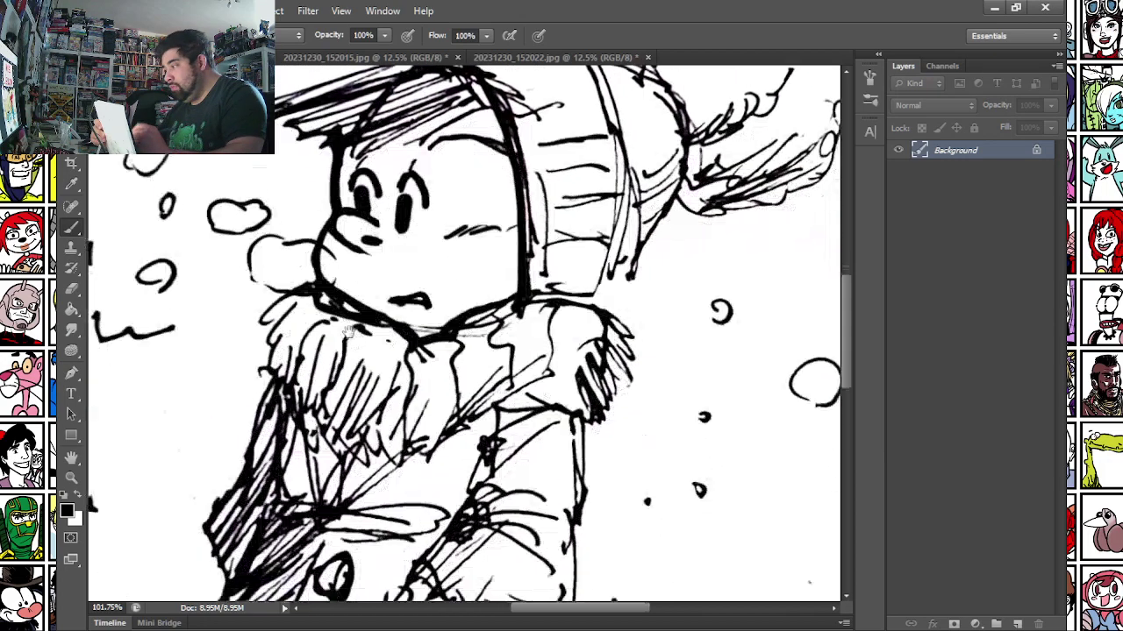
right_click(390, 218)
left_click(539, 356)
left_click(323, 263)
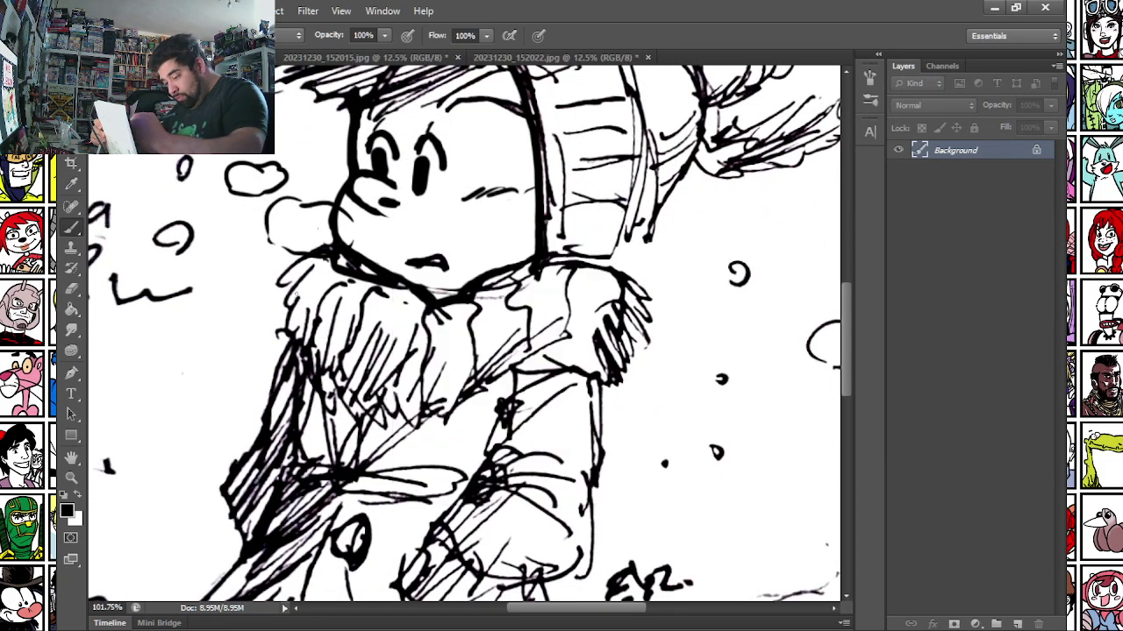
left_click_drag(321, 262, 293, 306)
mouse_move(334, 270)
left_mouse_down()
mouse_move(299, 312)
mouse_move(359, 356)
mouse_move(393, 367)
mouse_move(403, 302)
left_mouse_up()
mouse_move(377, 377)
left_mouse_down()
mouse_move(421, 316)
mouse_move(449, 386)
mouse_move(465, 325)
mouse_move(493, 298)
left_mouse_up()
mouse_move(487, 364)
left_mouse_down()
mouse_move(515, 298)
mouse_move(536, 285)
mouse_move(586, 289)
left_mouse_up()
mouse_move(563, 361)
left_mouse_down()
mouse_move(591, 321)
mouse_move(605, 375)
left_mouse_up()
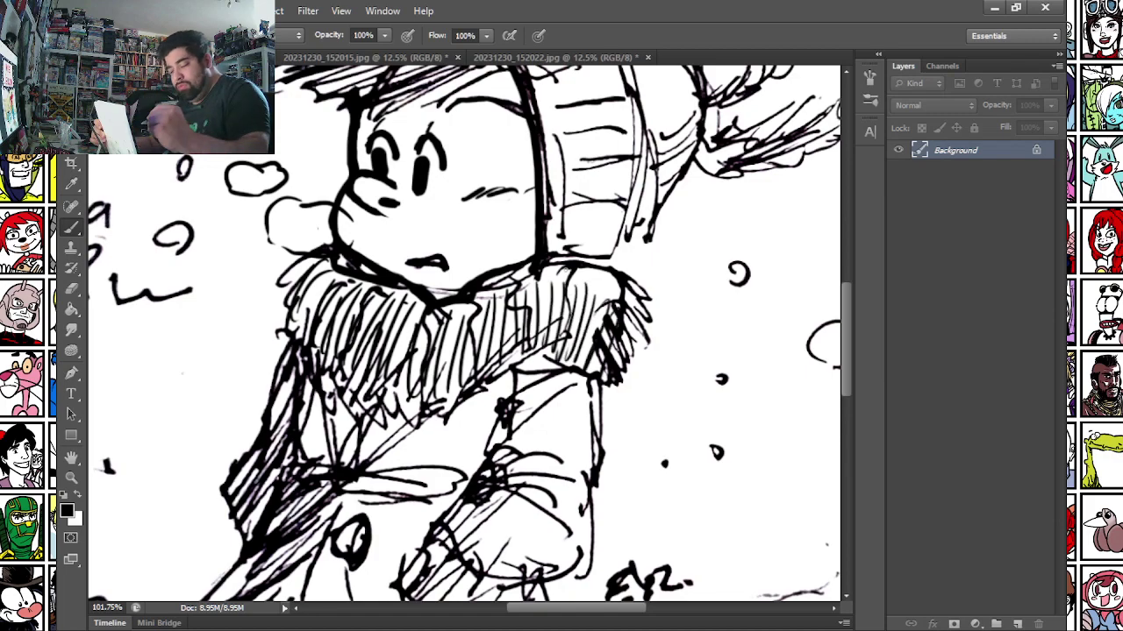
Re-ink the back edge of the knitted hat, close its lower corner and add shading strokes along its back and lower rim.
left_click_drag(212, 318, 223, 396)
left_click_drag(300, 305, 218, 384)
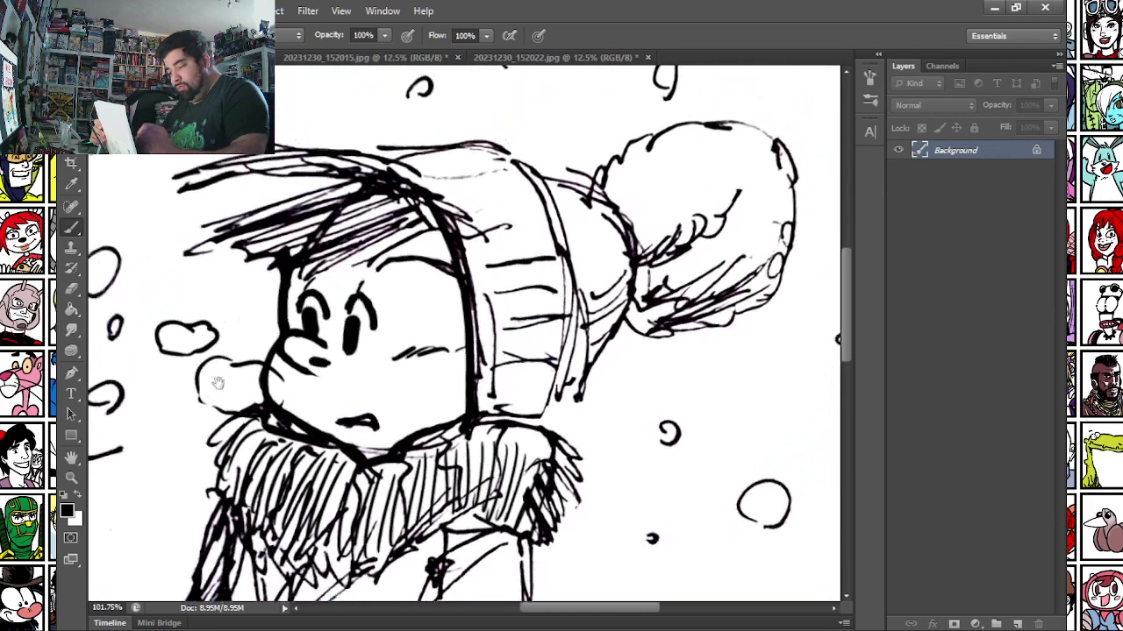
left_click_drag(509, 142, 595, 361)
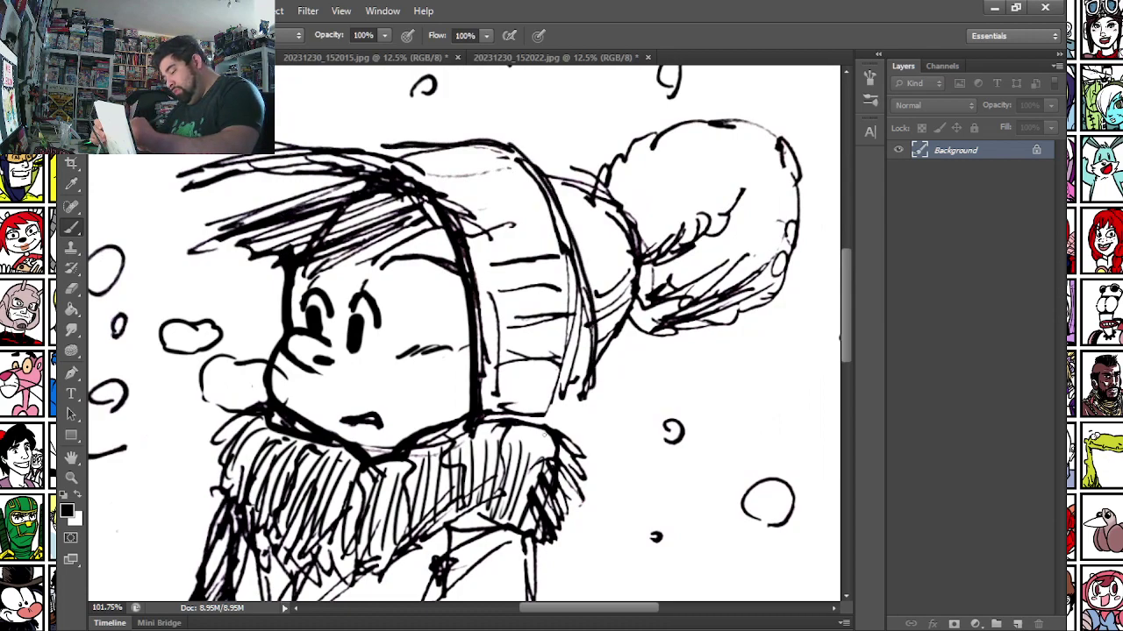
mouse_move(544, 435)
left_mouse_down()
mouse_move(587, 404)
mouse_move(565, 258)
left_mouse_up()
left_click_drag(626, 286, 593, 356)
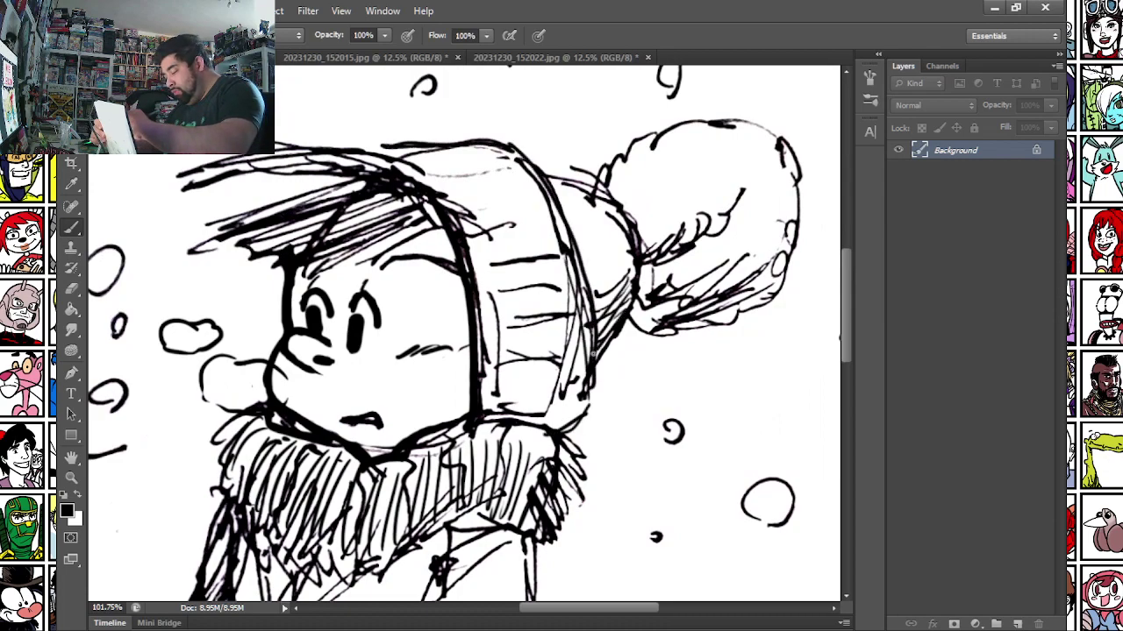
left_click_drag(633, 319, 600, 363)
left_click_drag(533, 359, 575, 354)
mouse_move(505, 390)
left_mouse_down()
mouse_move(535, 376)
mouse_move(577, 394)
left_mouse_up()
left_click_drag(534, 423, 583, 412)
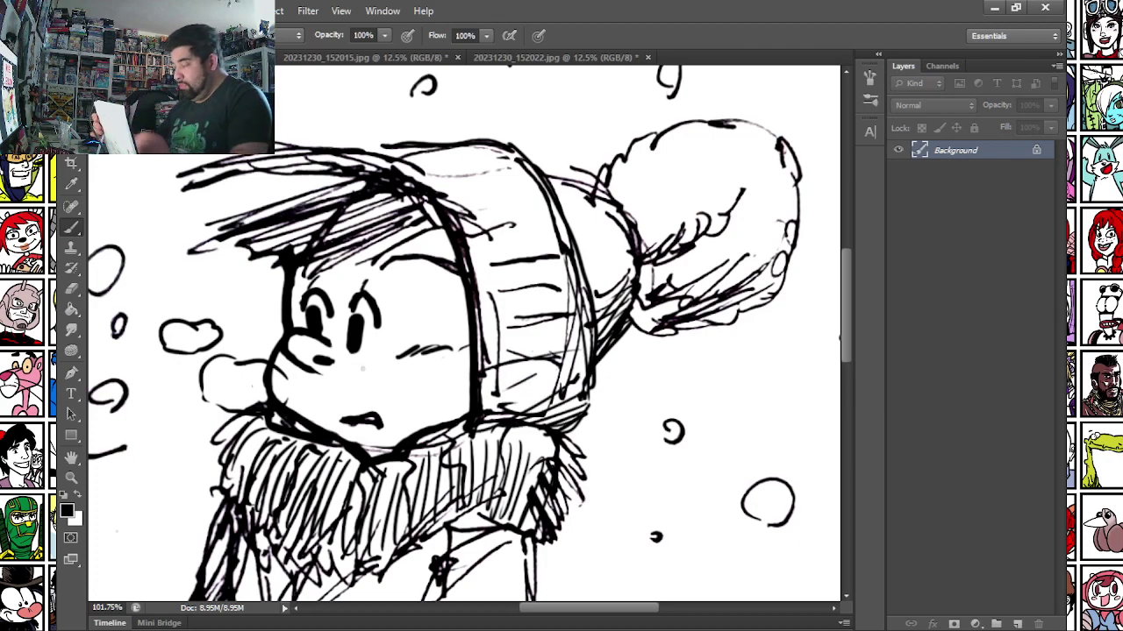
Paint out the old eyebrow line on the snow character's forehead with a white 34 px hard round brush.
key("x")
right_click(379, 263)
left_click_drag(392, 301, 418, 301)
mouse_move(369, 261)
left_mouse_down()
mouse_move(432, 238)
mouse_move(452, 294)
left_mouse_up()
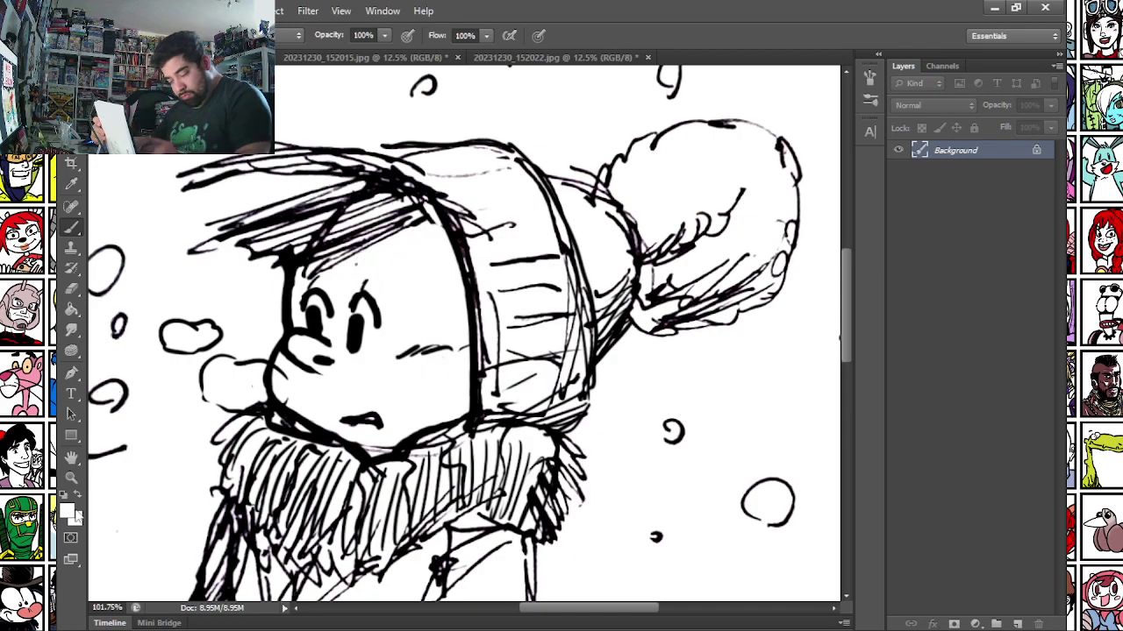
Draw a new, nearly straight brow line across the forehead with a black 9 px hard round brush, undoing the overly curved attempts.
key("x")
right_click(322, 281)
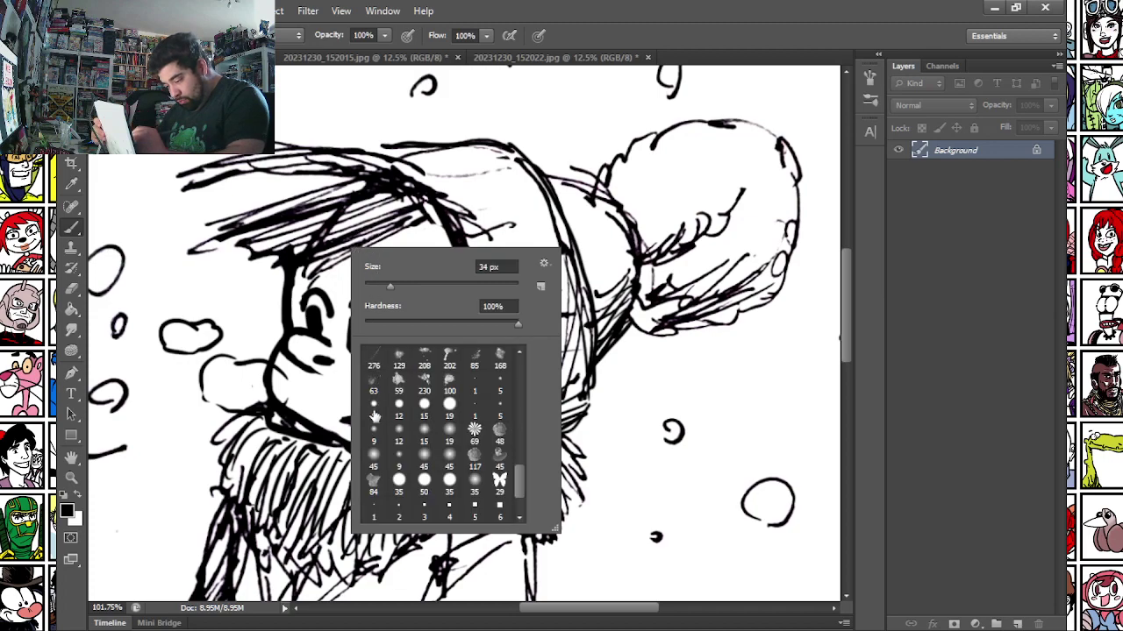
double_click(374, 416)
left_click_drag(357, 277, 451, 281)
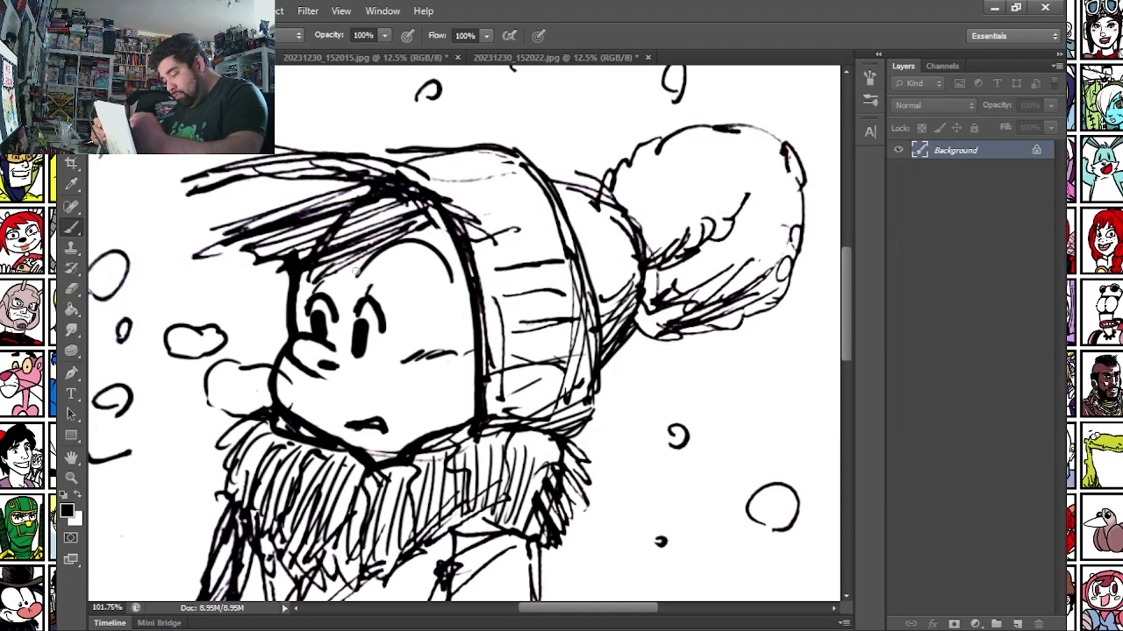
key("ctrl+z")
mouse_move(359, 270)
left_mouse_down()
mouse_move(377, 254)
mouse_move(459, 253)
left_mouse_up()
key("ctrl+z")
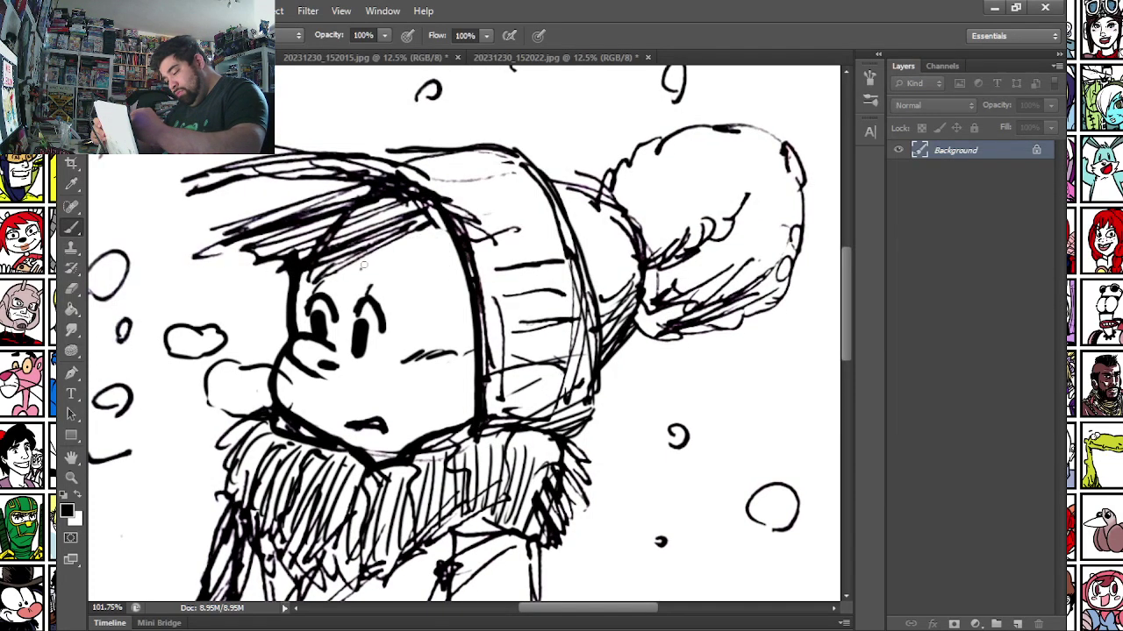
left_click_drag(358, 269, 449, 258)
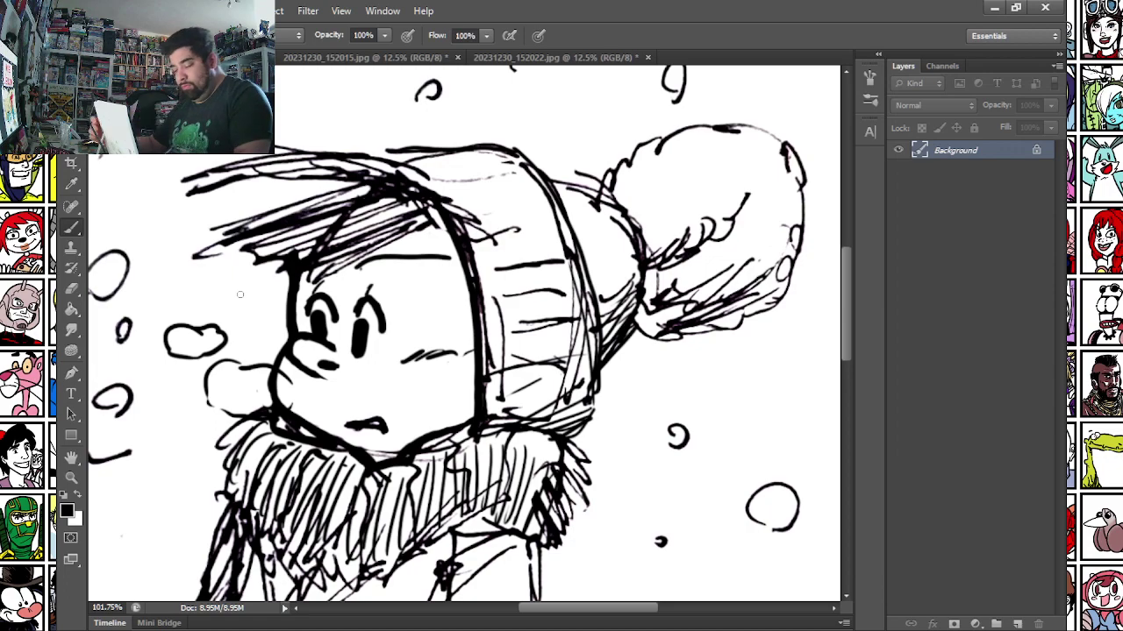
Fill the snow character's hair fringe with solid black strokes and thicken the upper strands.
mouse_move(260, 209)
left_mouse_down()
mouse_move(426, 265)
mouse_move(409, 243)
left_mouse_up()
mouse_move(506, 219)
left_mouse_down()
mouse_move(384, 251)
mouse_move(511, 225)
mouse_move(561, 236)
left_mouse_up()
mouse_move(421, 285)
left_mouse_down()
mouse_move(399, 267)
mouse_move(535, 211)
mouse_move(333, 216)
mouse_move(513, 204)
mouse_move(547, 223)
mouse_move(360, 223)
left_mouse_up()
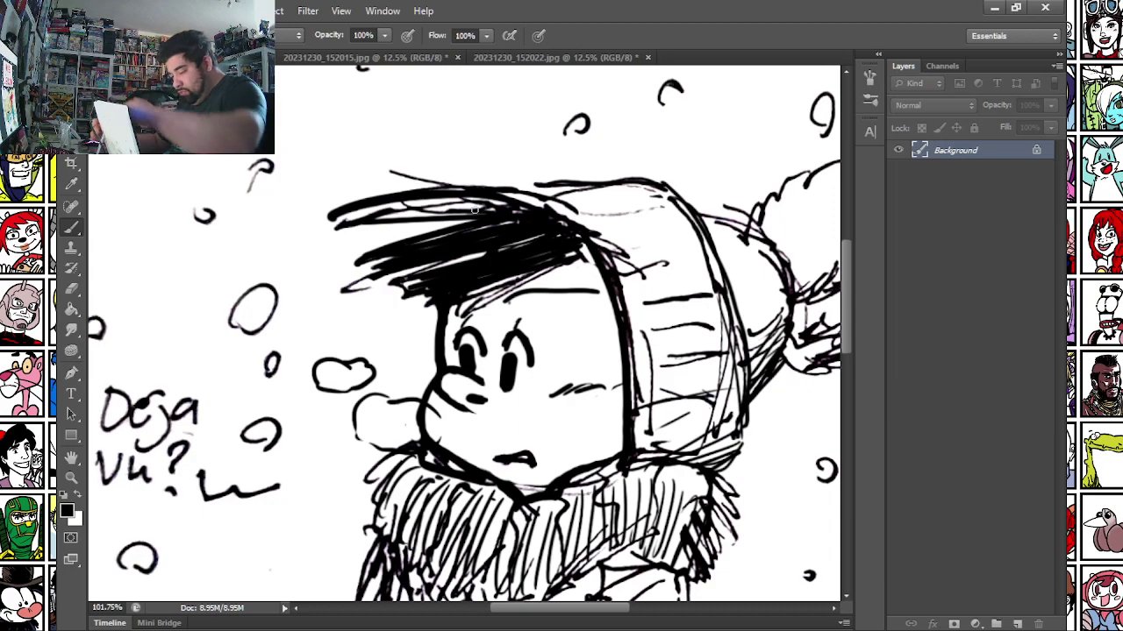
left_click_drag(476, 224, 425, 237)
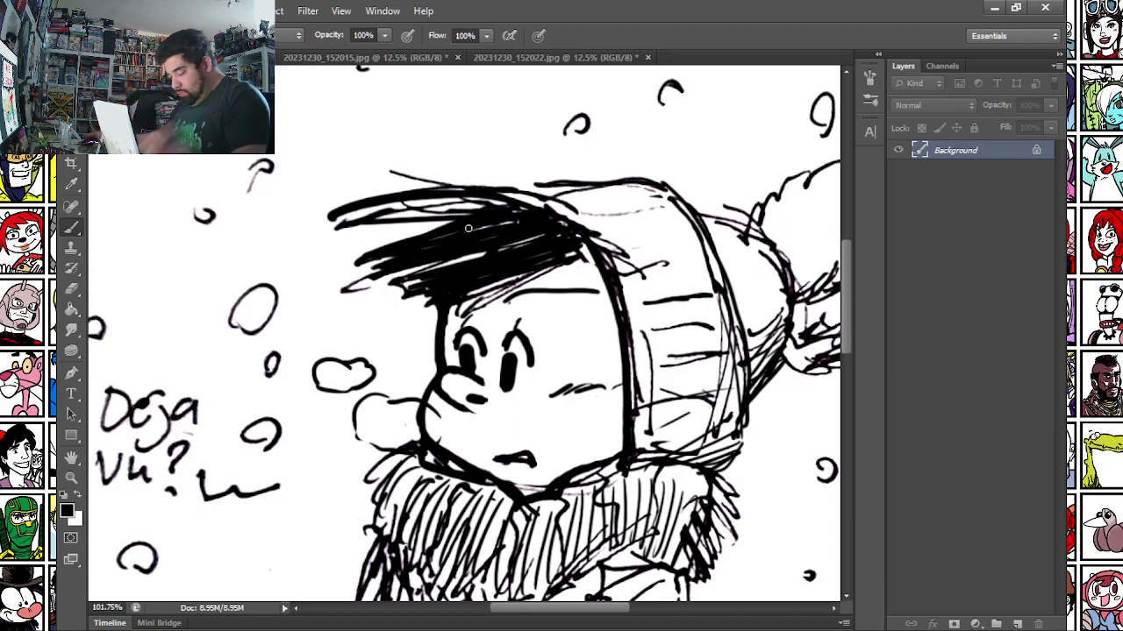
Start saving a copy of the finished drawing under a new name in the DailySketchChallenge folder, with PNG as the format.
scroll(468, 228, "down", 6)
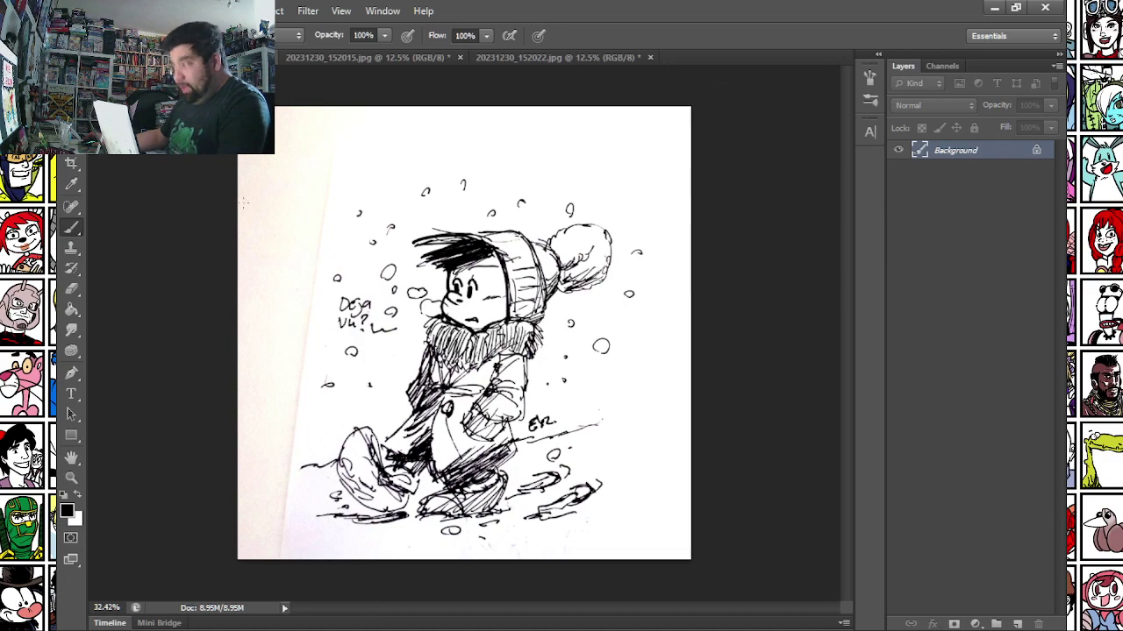
left_click(100, 10)
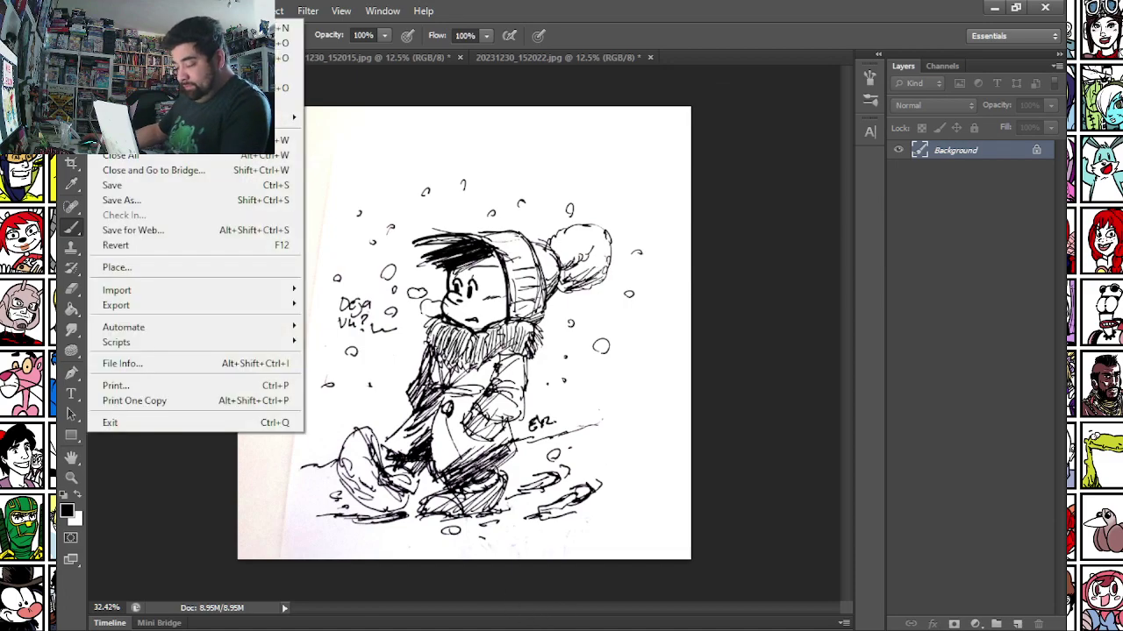
left_click(123, 200)
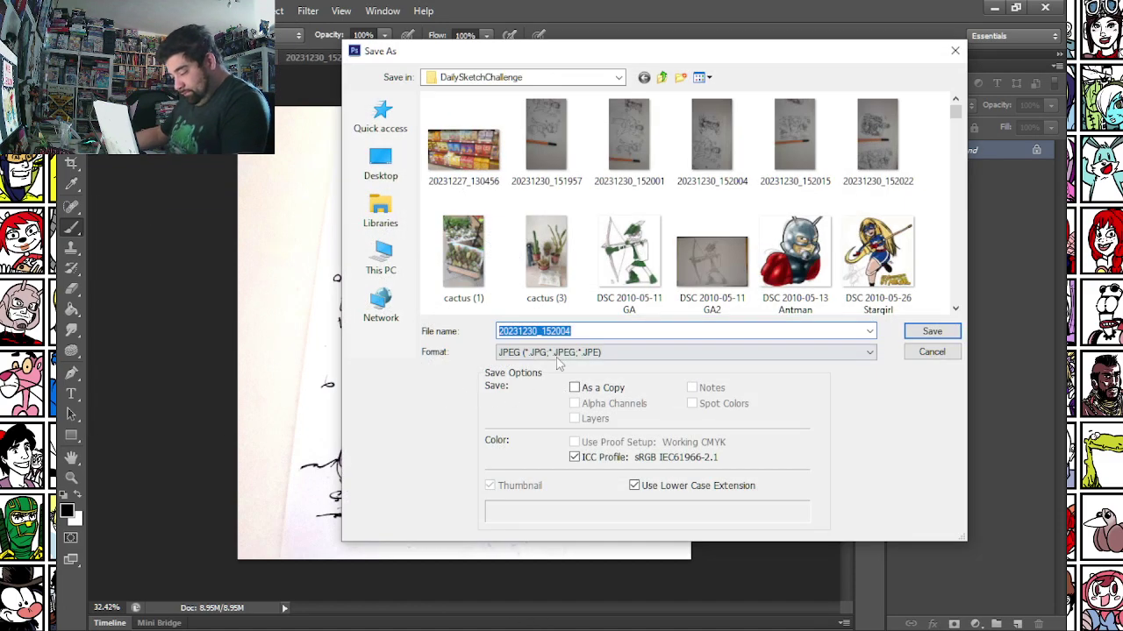
left_click(561, 352)
left_click(570, 533)
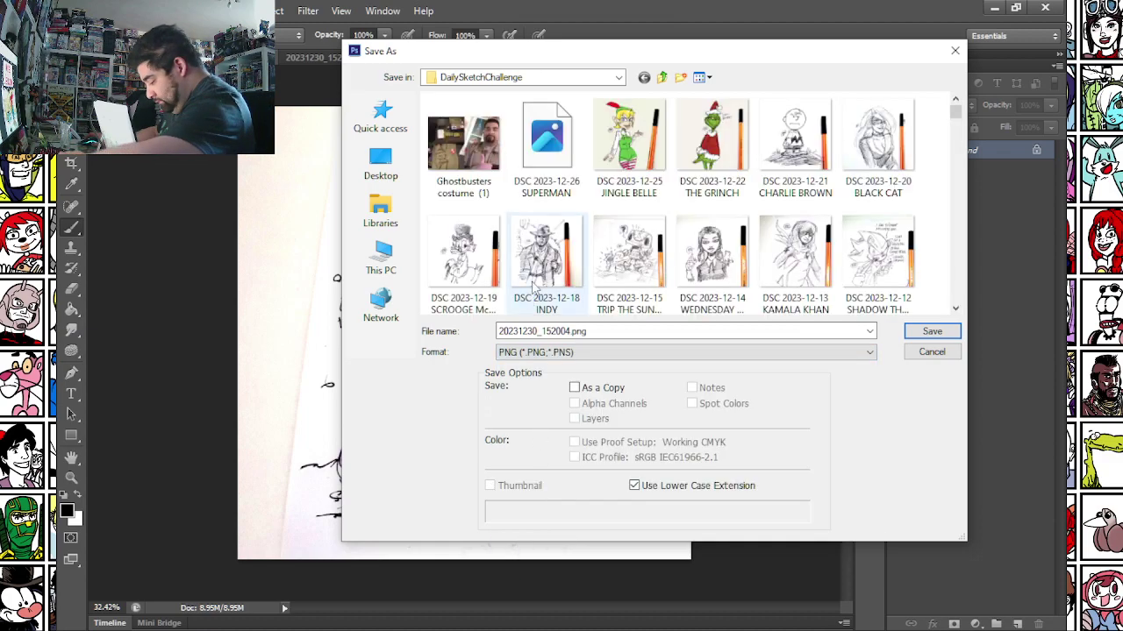
Reuse the SUPERMAN file's name pattern, change its day and title to LE PETIT NOEL, and save the PNG with its default options.
left_click(544, 263)
key("End")
left_click(481, 263)
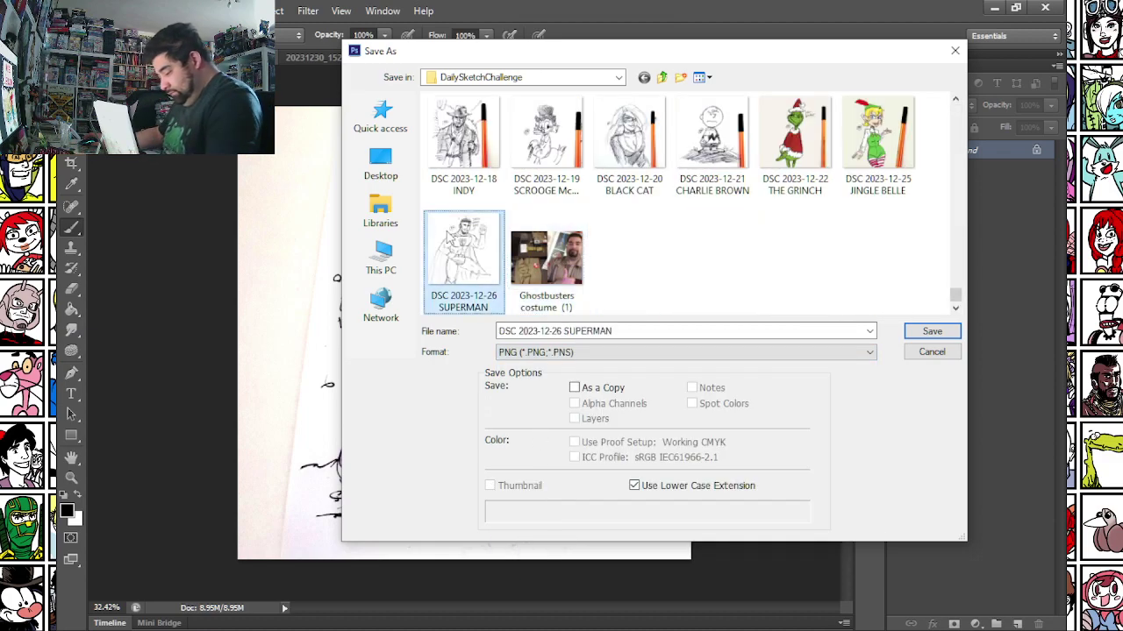
left_click(550, 331)
left_click_drag(556, 331, 767, 343)
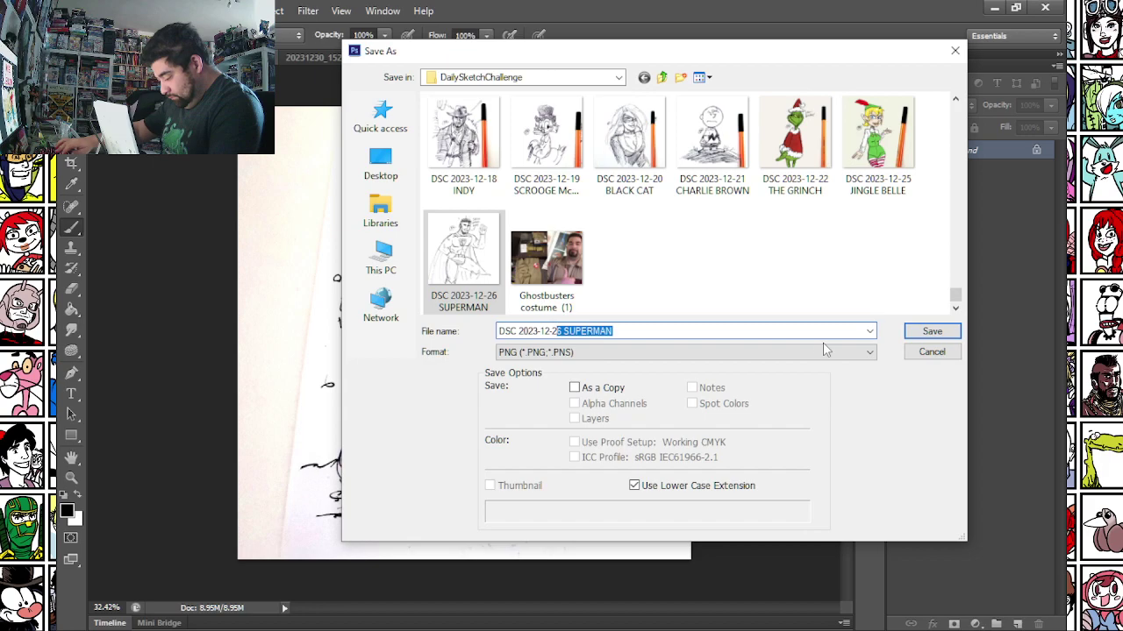
type("4 ")
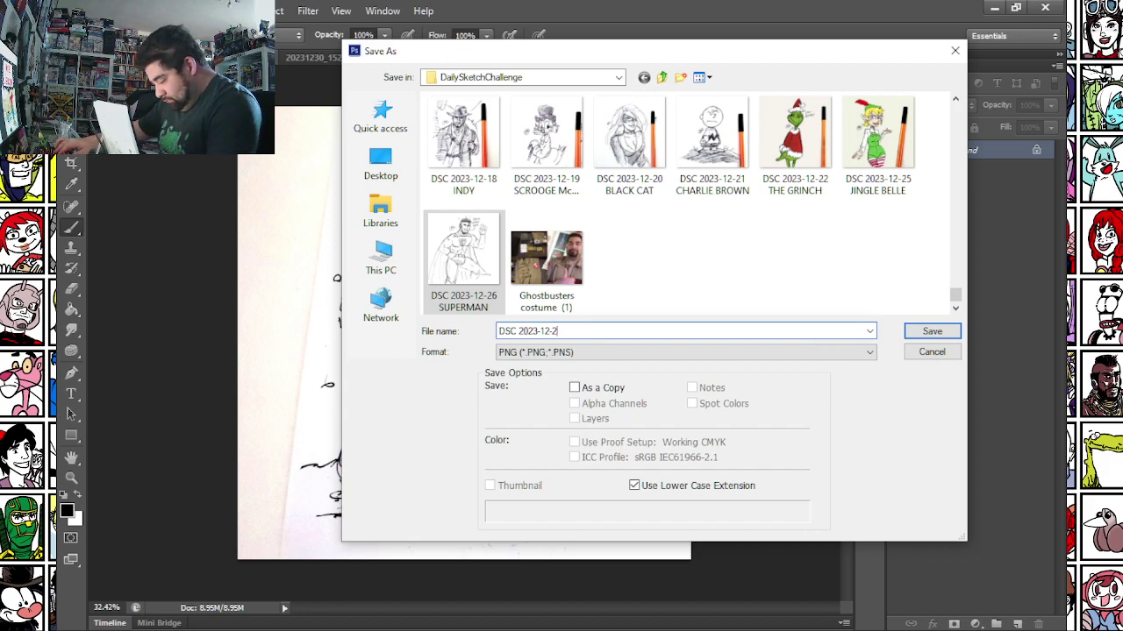
type(" LE PETIT NOEL")
key("Return")
key("Return")
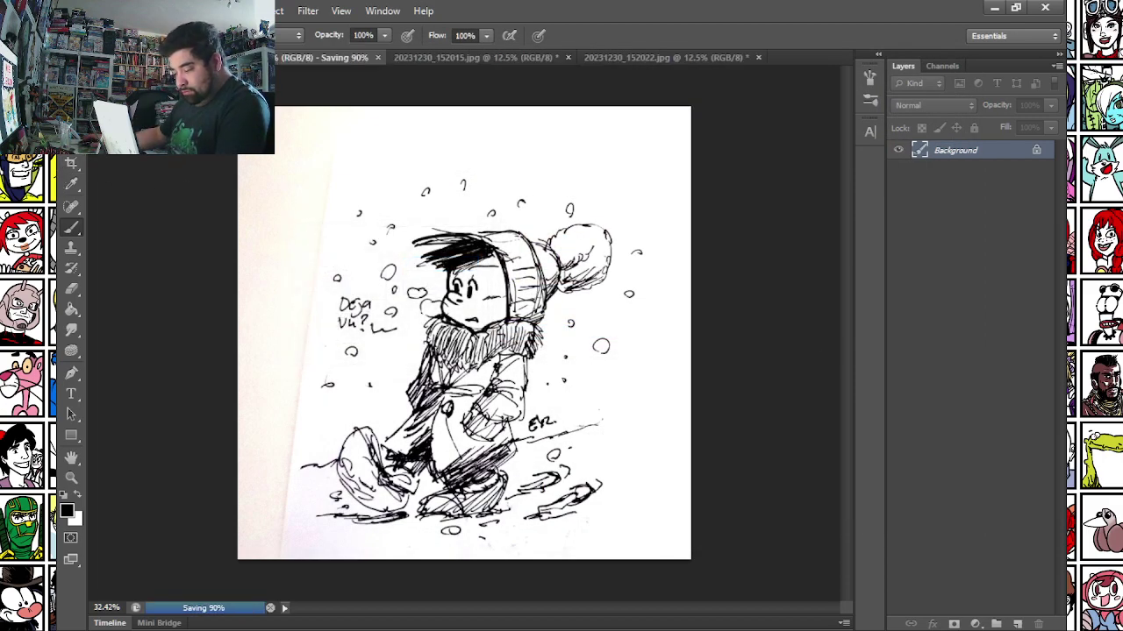
Bring up the 20231230_152022.jpg photo and rotate it 90° counterclockwise so the sketched man stands upright.
key("m")
left_click(323, 58)
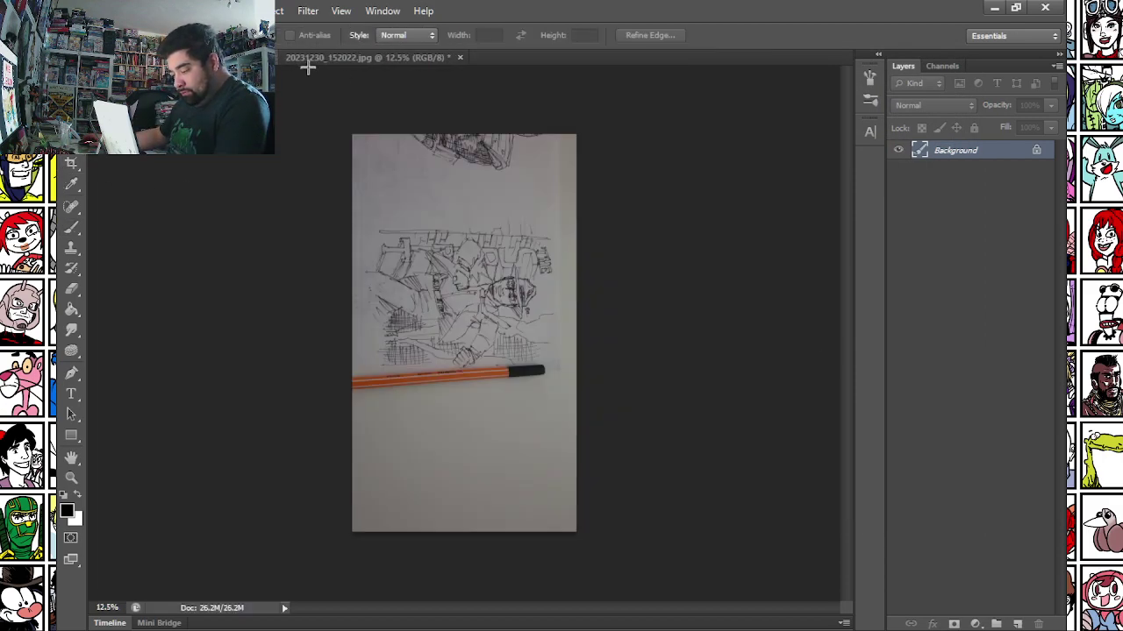
left_click(160, 10)
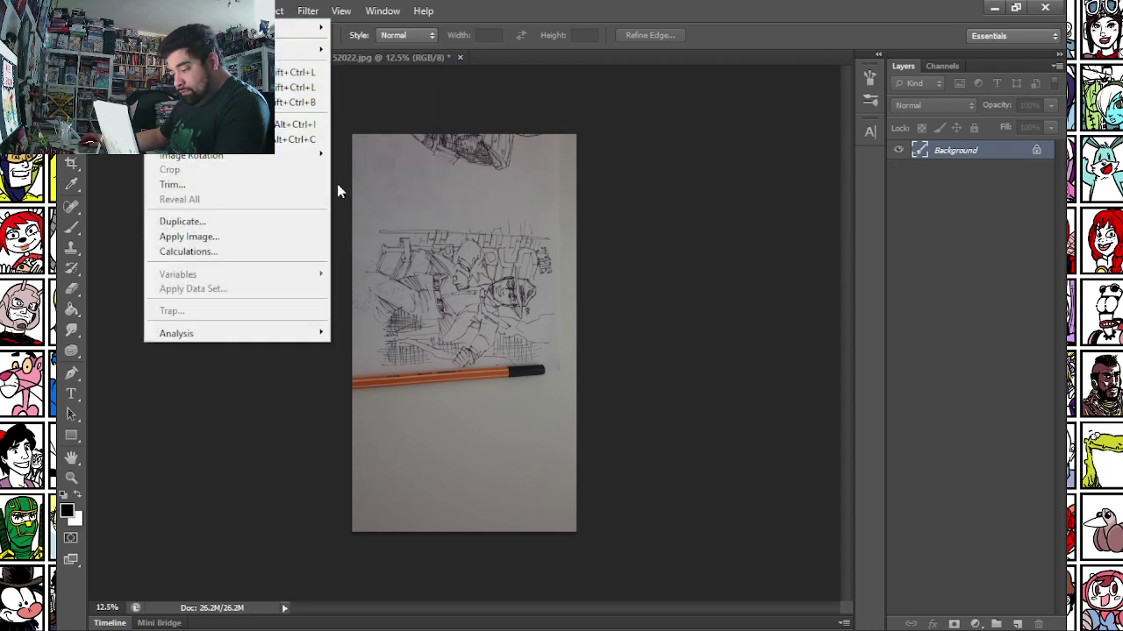
mouse_move(307, 156)
left_click(381, 185)
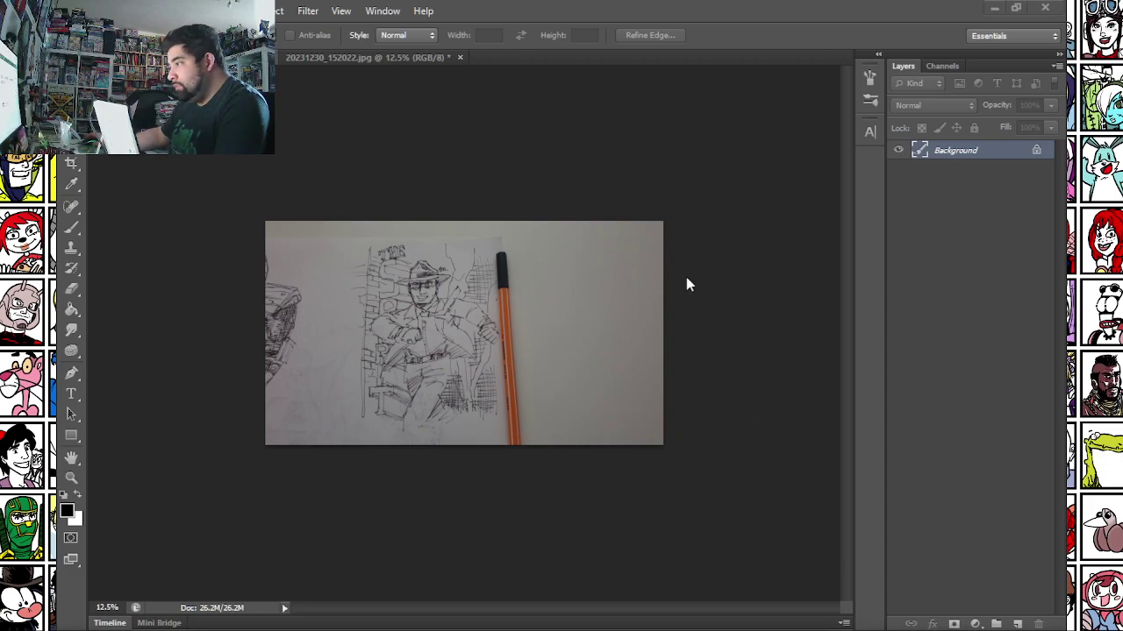
Select the whole rotated photo and narrow it horizontally from its left edge with Free Transform.
scroll(378, 269, "up", 3)
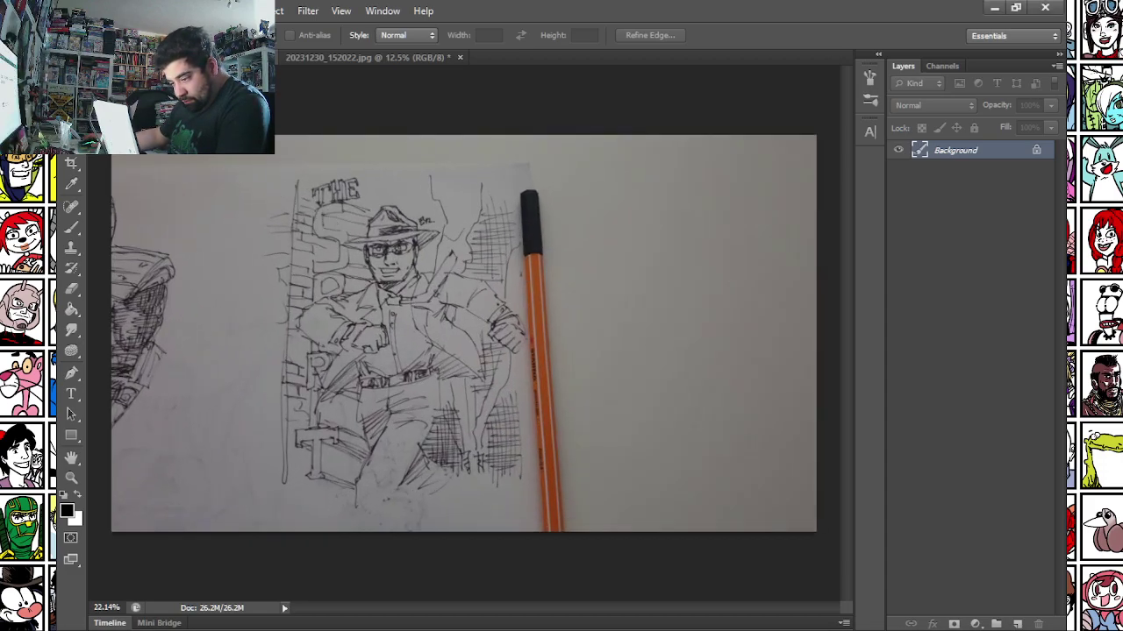
mouse_move(230, 162)
left_mouse_down()
mouse_move(636, 501)
mouse_move(626, 496)
left_mouse_up()
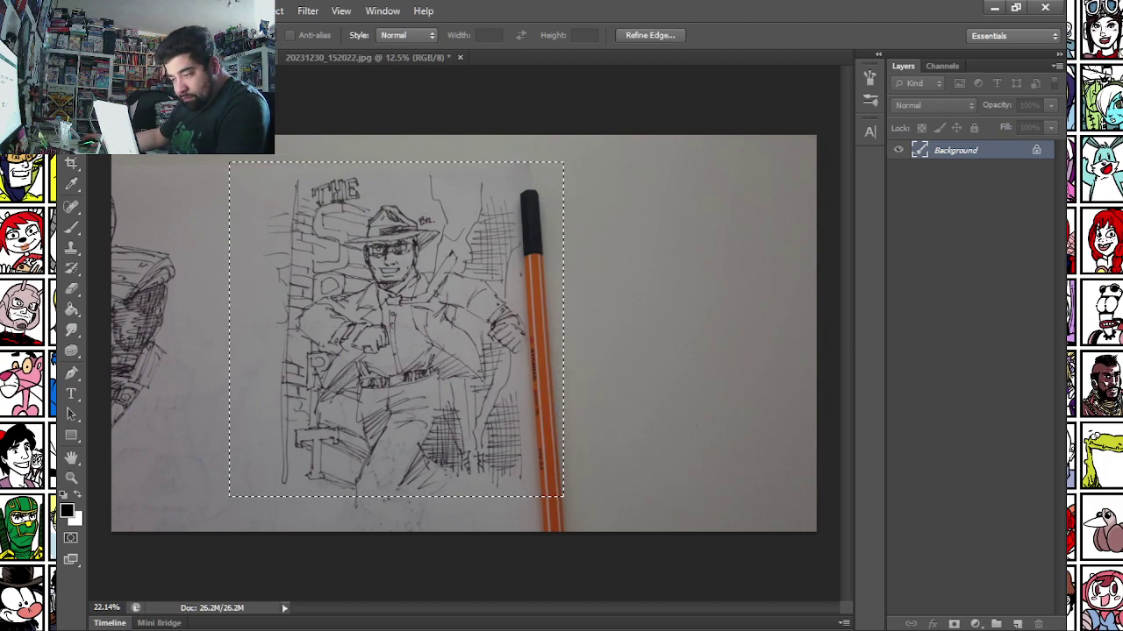
key("ctrl+a")
right_click(188, 167)
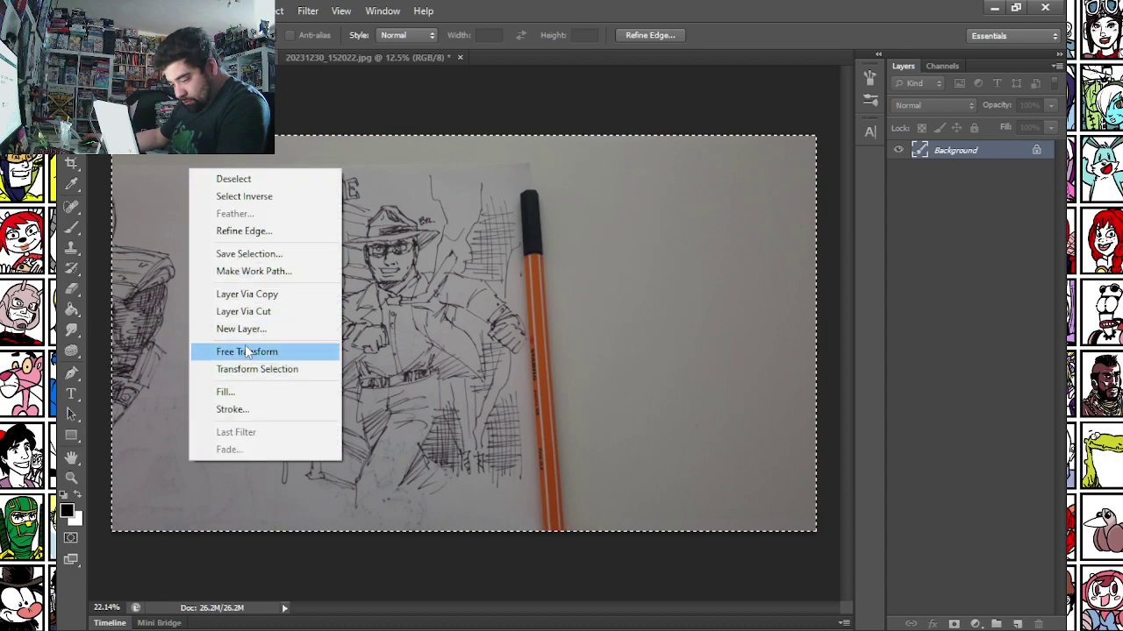
left_click(245, 354)
left_click_drag(114, 334, 187, 334)
left_click(849, 35)
scroll(390, 272, "up", 4)
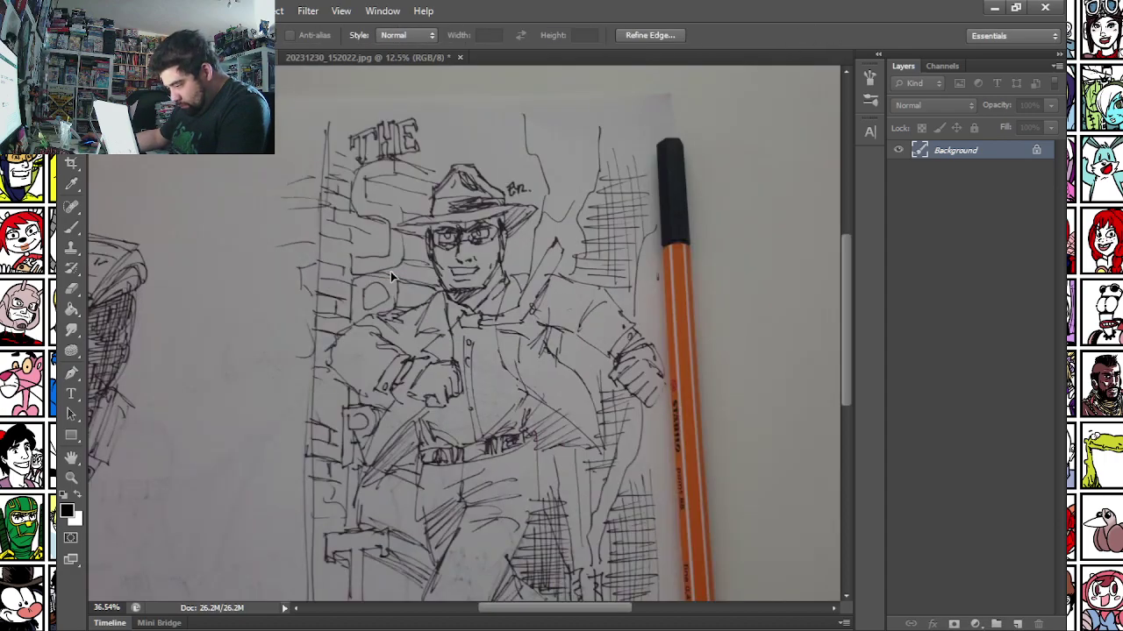
scroll(314, 195, "down", 4)
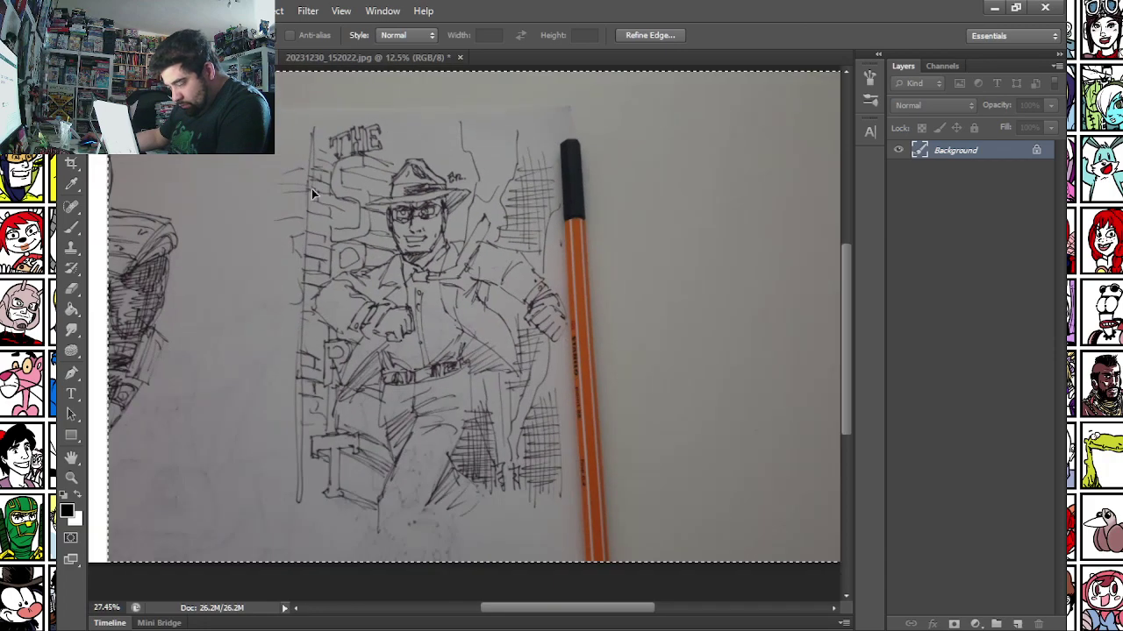
Apply the Sharpen More filter to the transformed photo.
key("f")
left_click(307, 13)
mouse_move(431, 249)
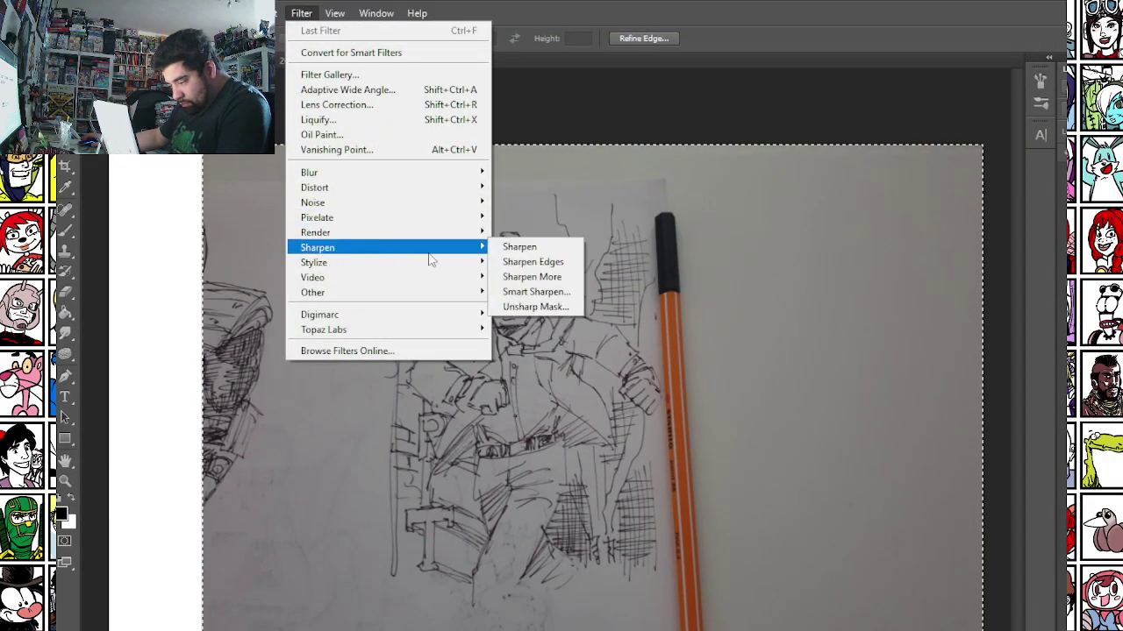
left_click(534, 275)
scroll(501, 243, "down", 2)
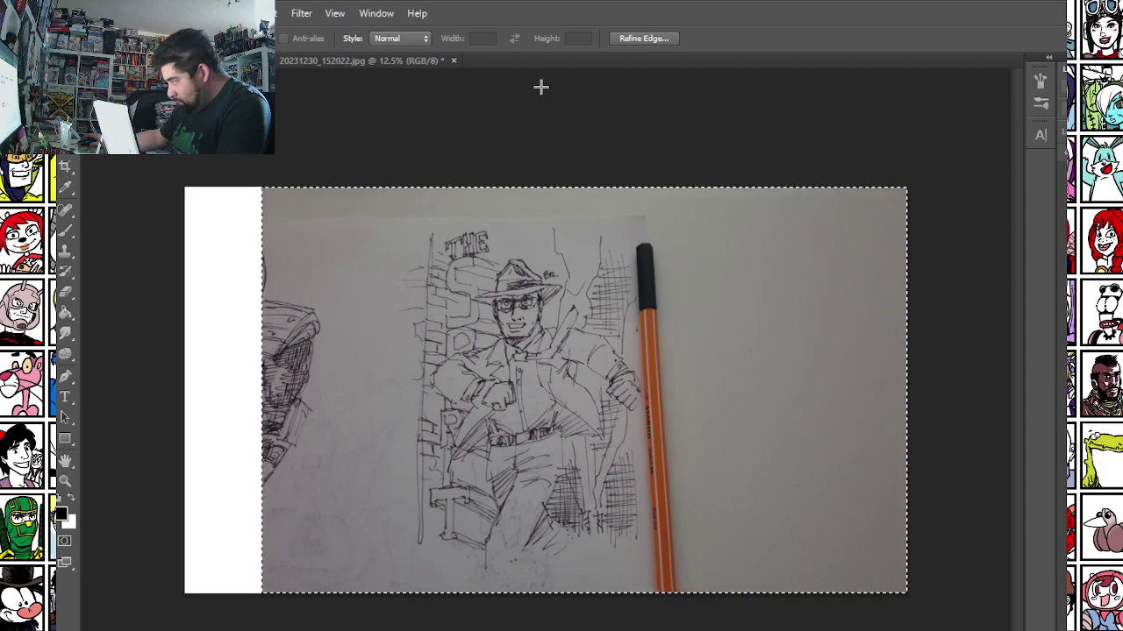
double_click(593, 11)
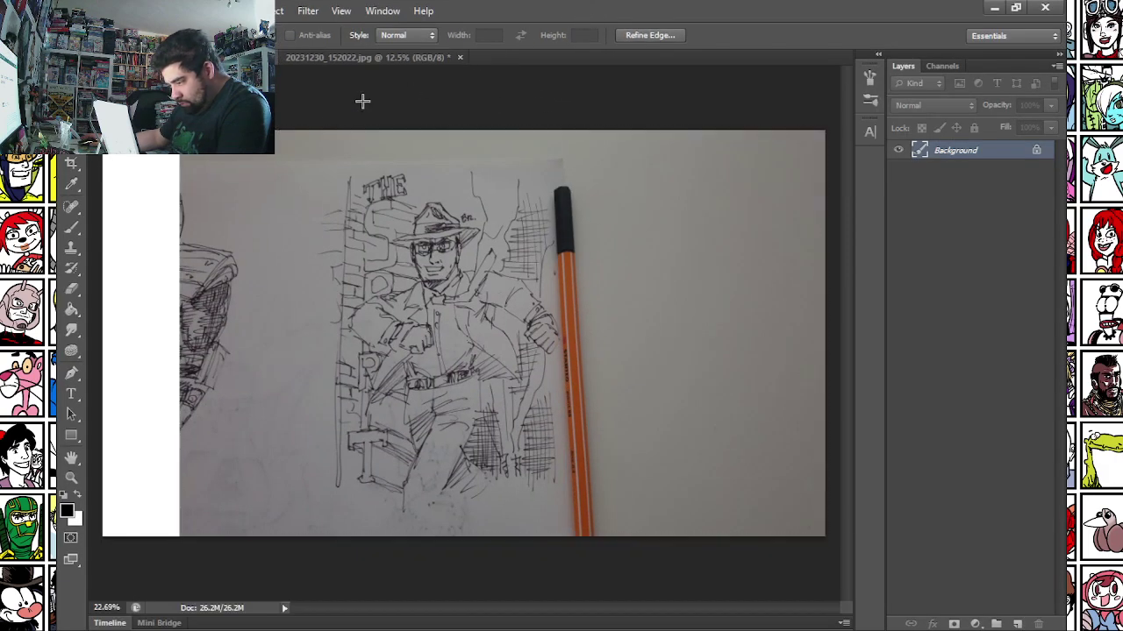
Crop the photo to a square around the man in the hat and the orange pen.
left_click_drag(282, 150, 629, 544)
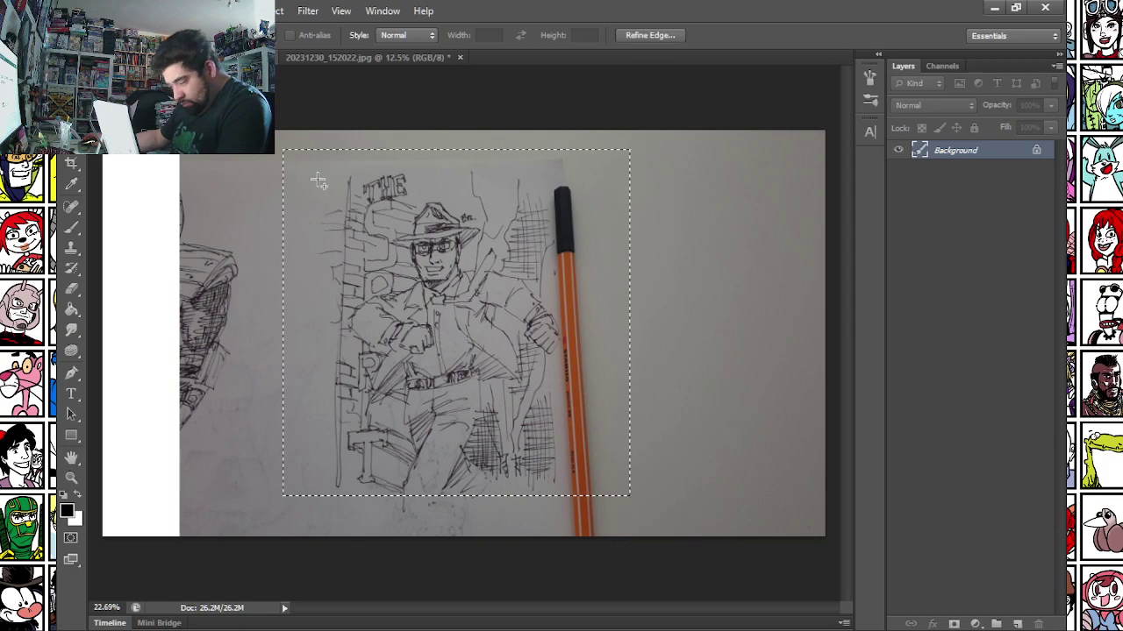
left_click(169, 11)
left_click(171, 170)
Apply Auto Contrast and Auto Tone to the cropped sketch photo.
left_click(169, 10)
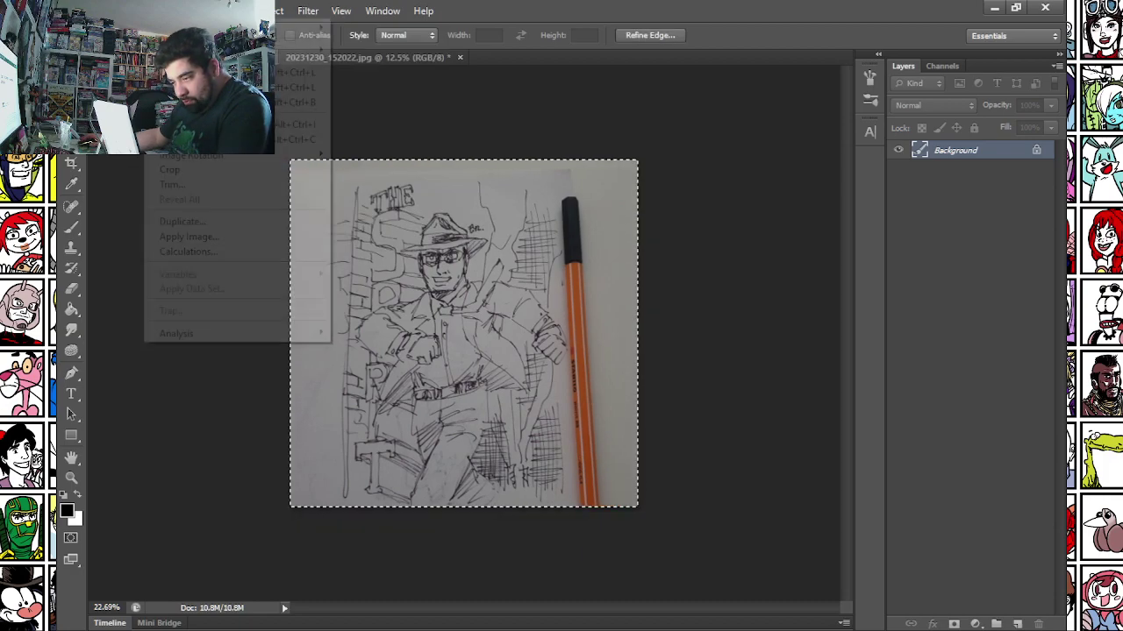
left_click(193, 87)
left_click(168, 11)
left_click(193, 72)
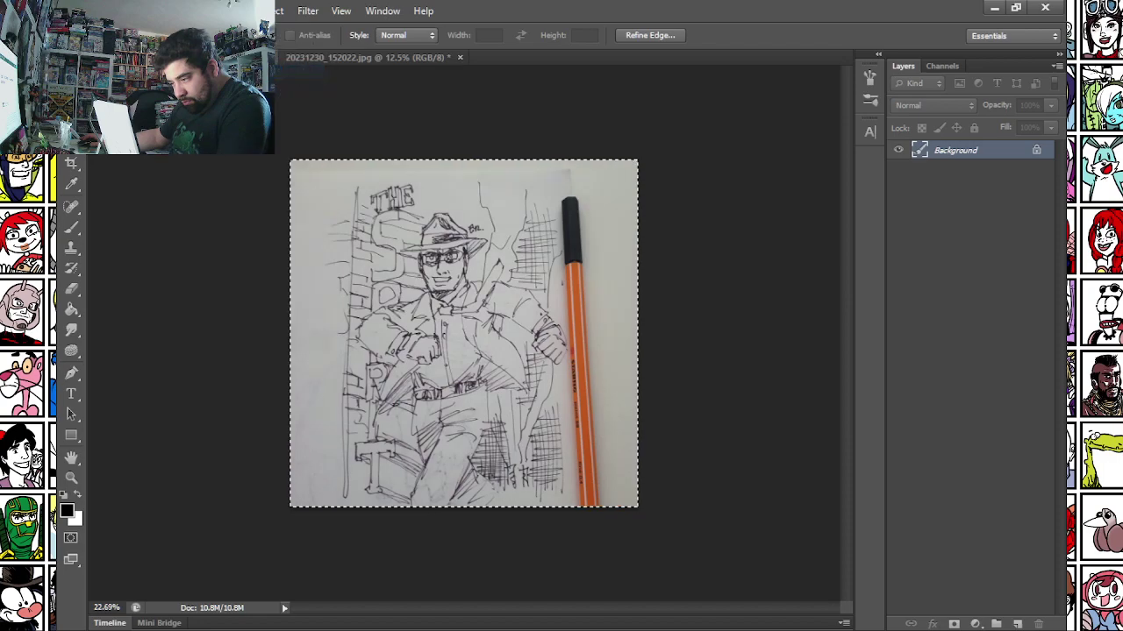
Adjust the Levels by sampling the paper above the figure as the white point and raising the black input level to 53.
left_click(168, 10)
mouse_move(193, 50)
left_click(374, 67)
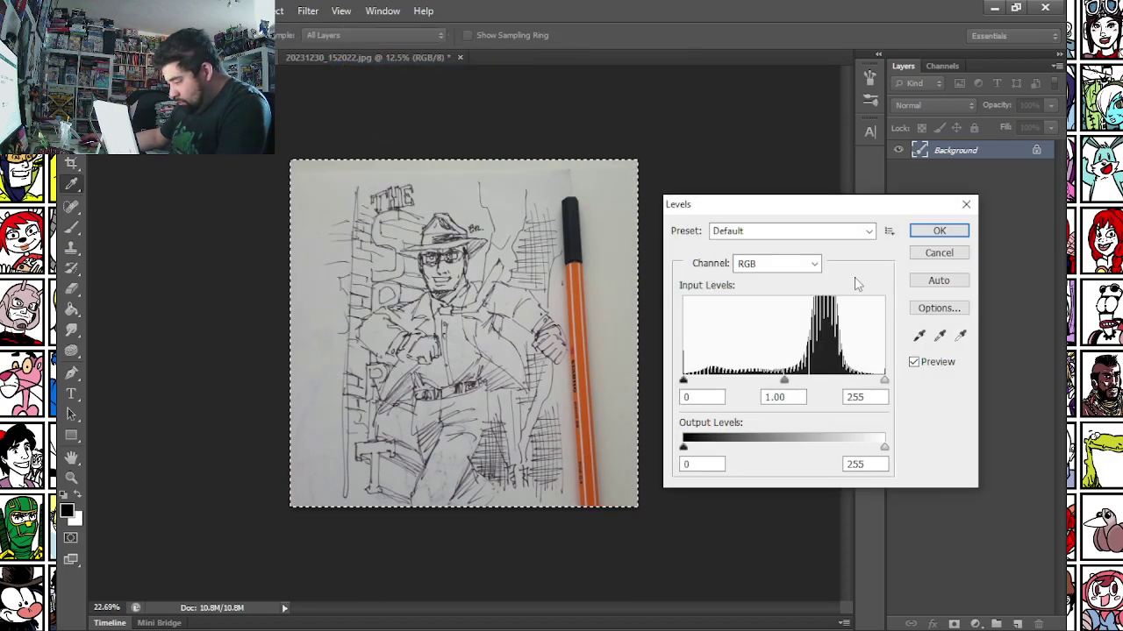
left_click(959, 335)
left_click(483, 186)
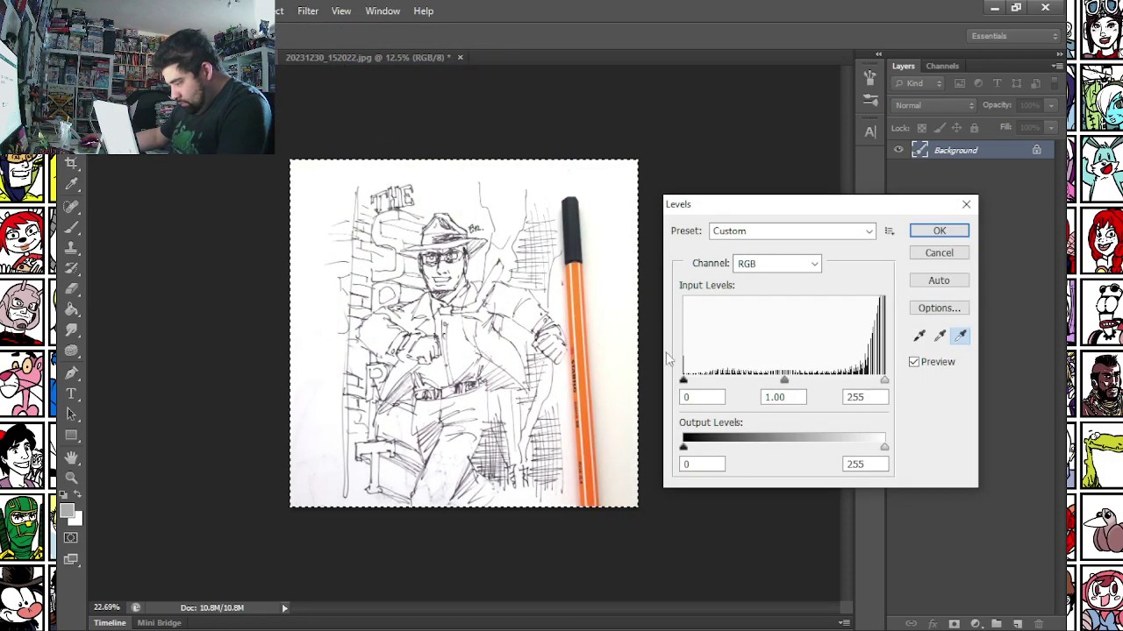
left_click_drag(683, 380, 726, 383)
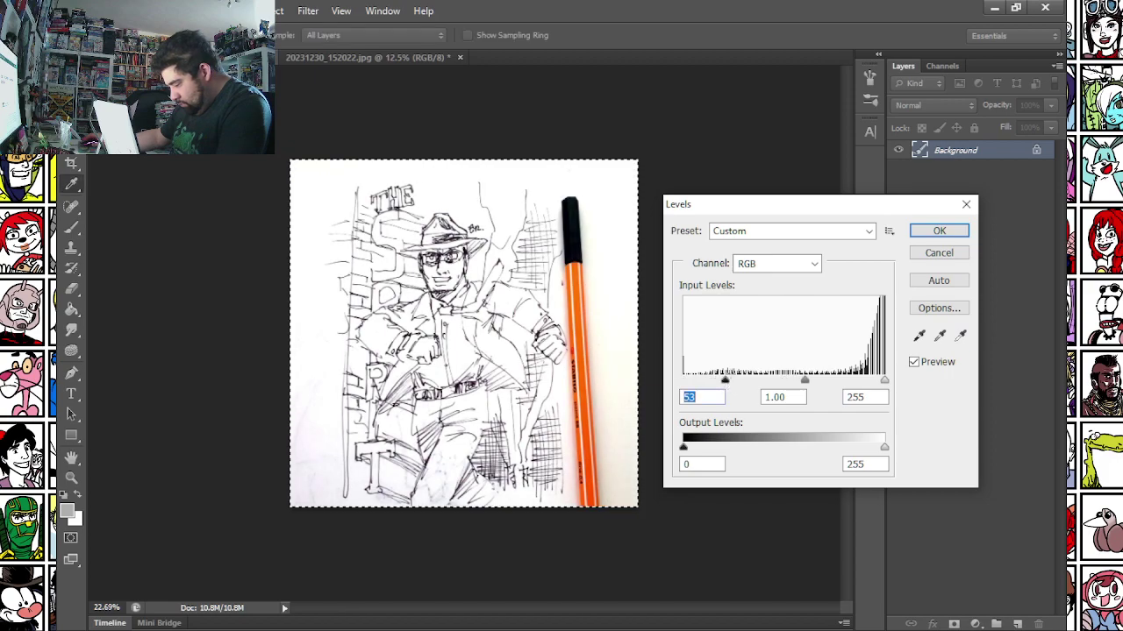
left_click(937, 232)
Add a new layer, fill it entirely with medium blue, and set its blend mode to Multiply.
scroll(373, 236, "up", 3)
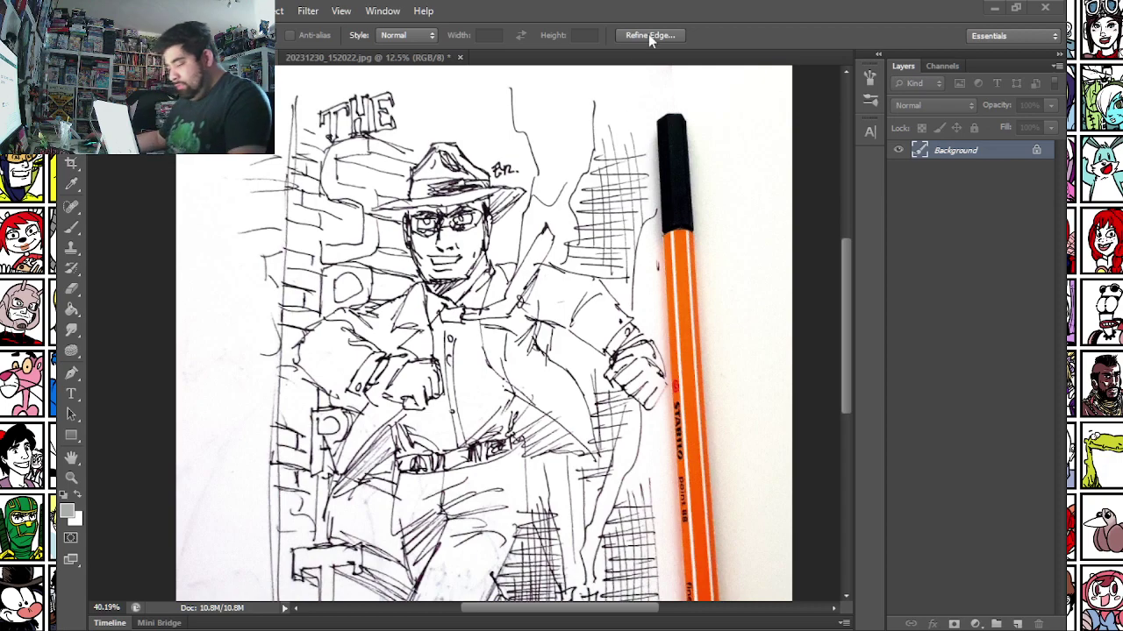
scroll(786, 446, "down", 3)
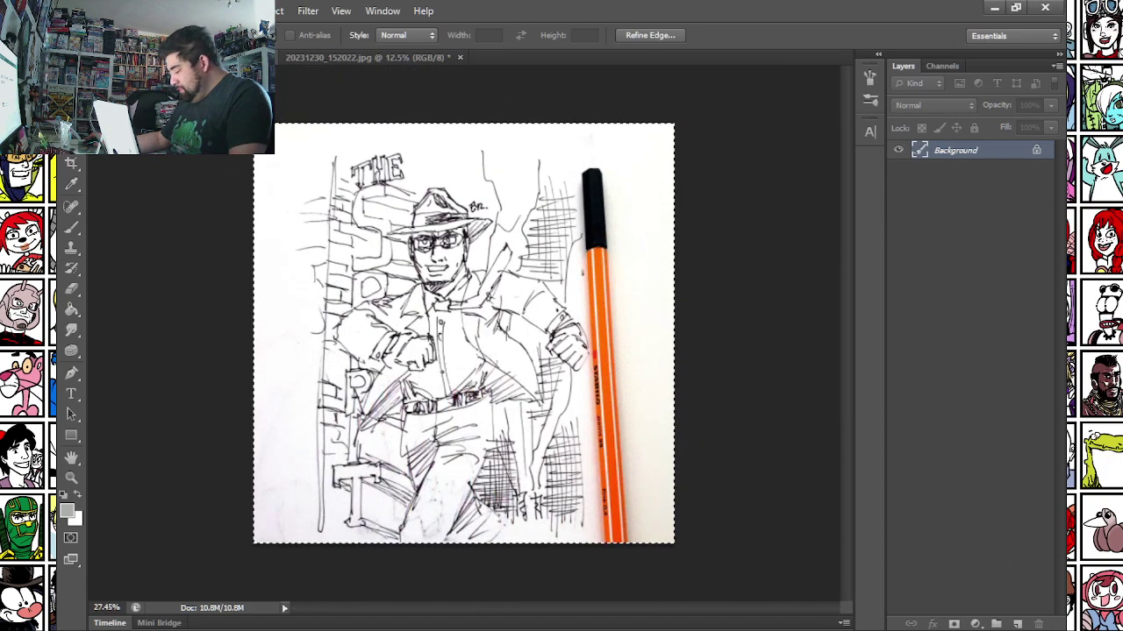
left_click(1018, 623)
scroll(661, 383, "down", 1)
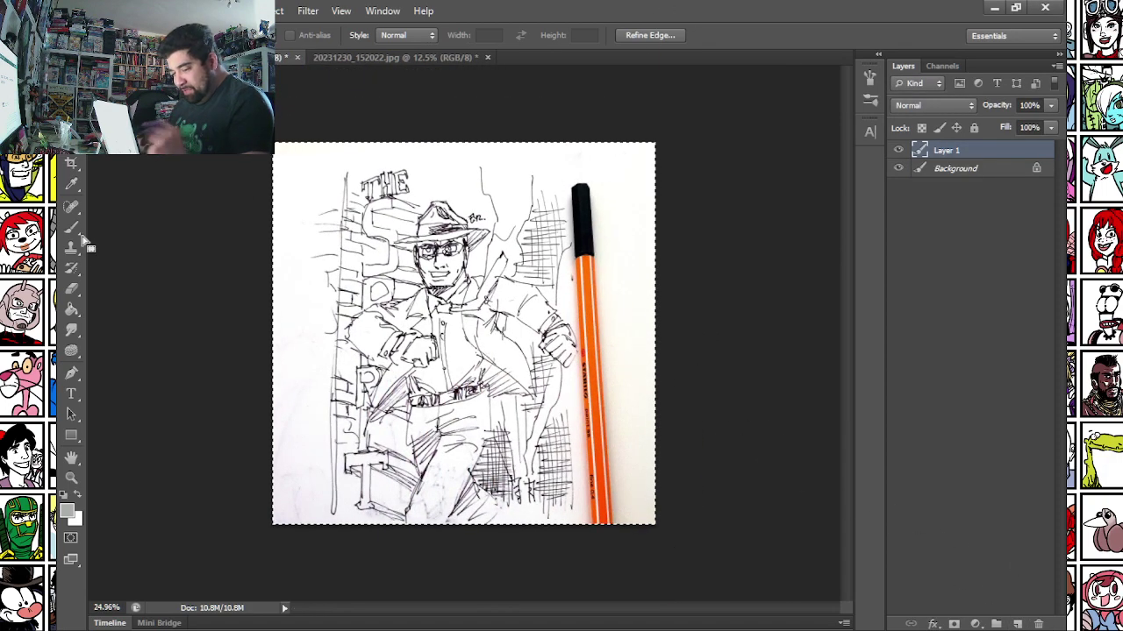
left_click(72, 310)
left_click(67, 509)
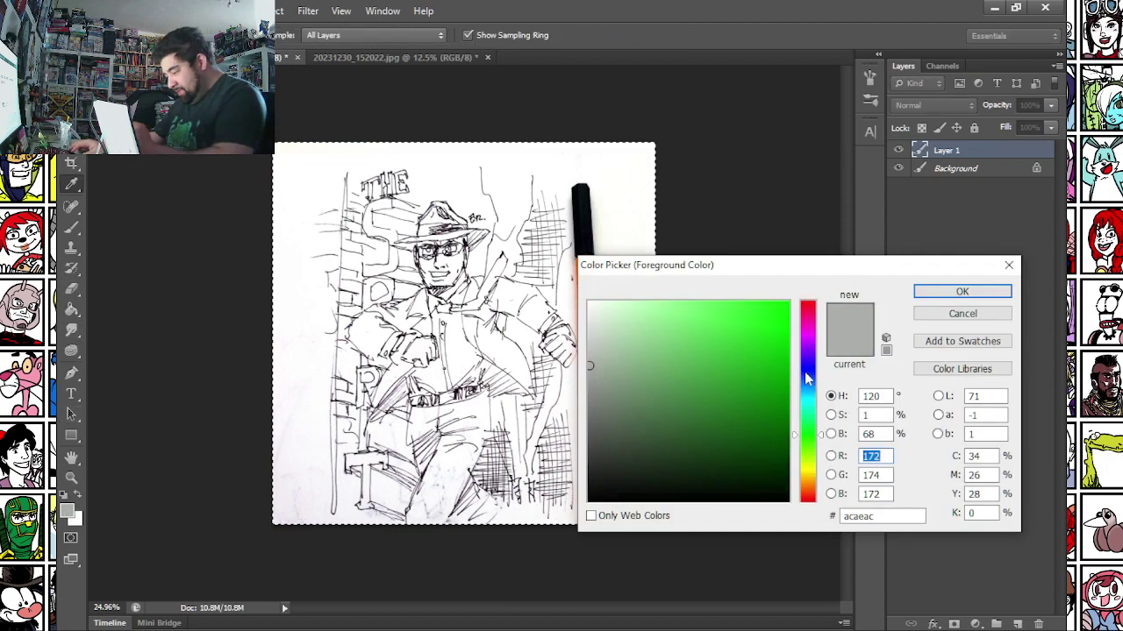
left_click(807, 381)
left_click(707, 310)
key("Return")
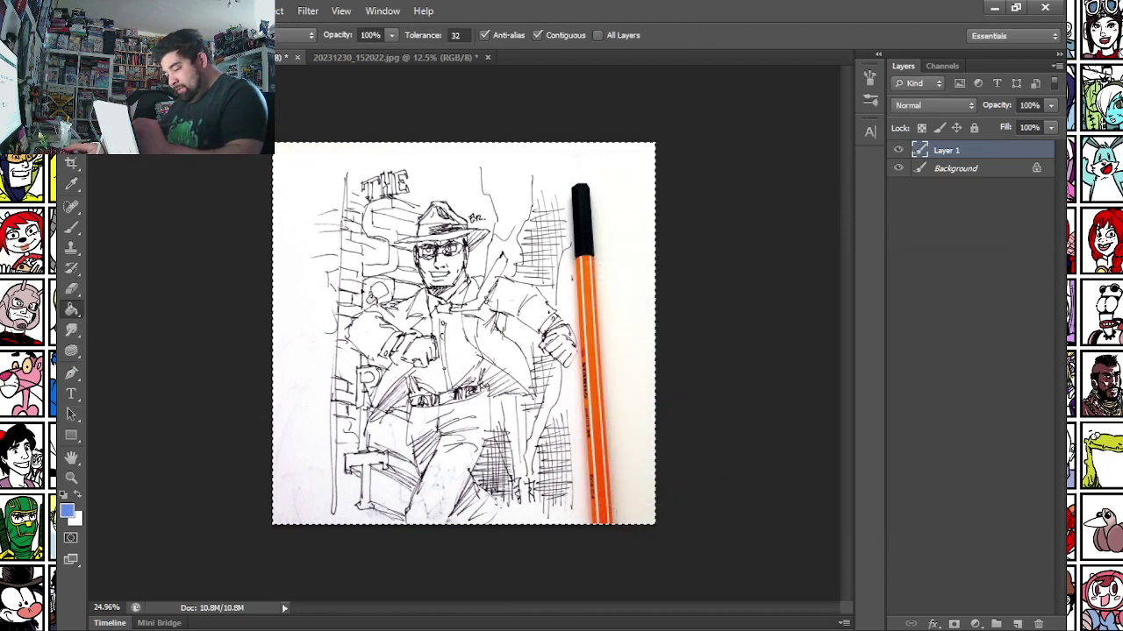
left_click(275, 243)
left_click(932, 106)
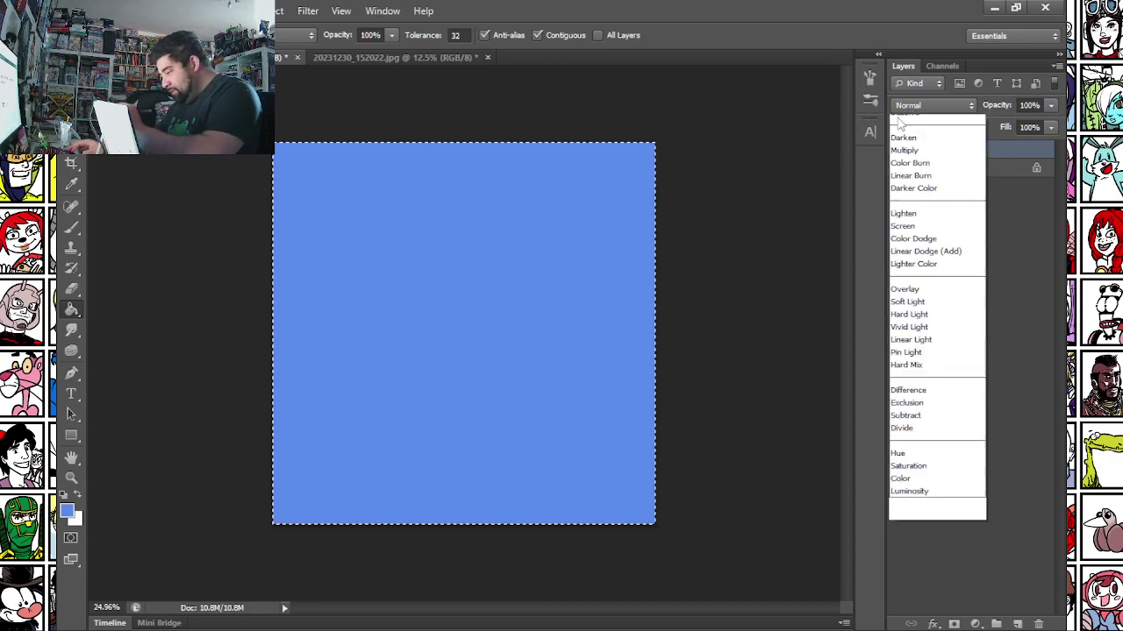
left_click(903, 172)
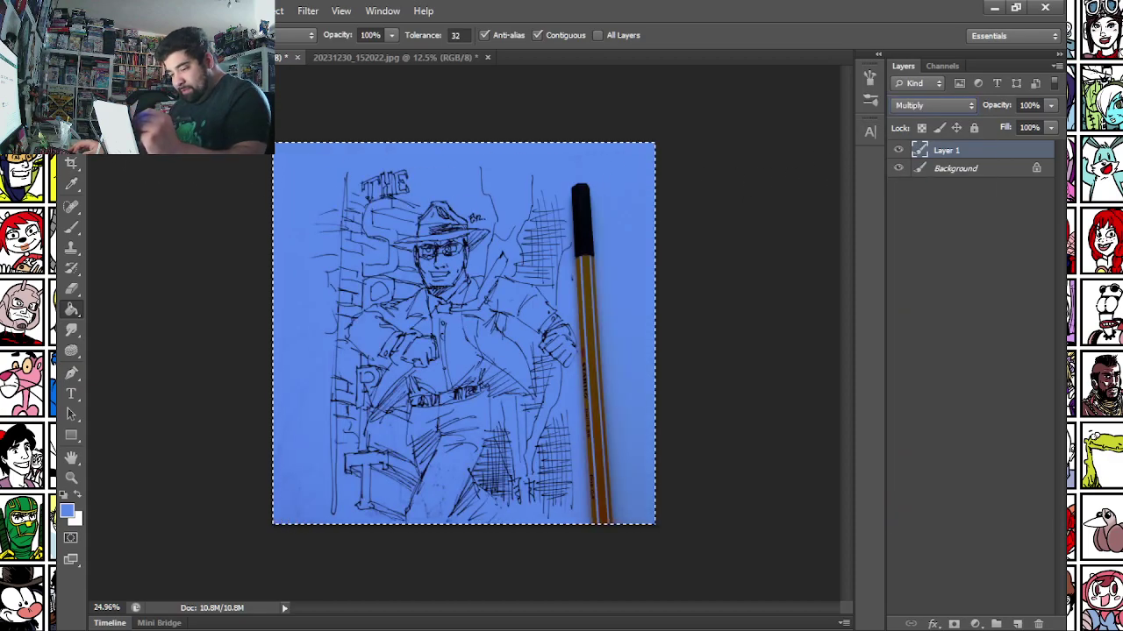
Erase the blue tint over the man's eyes and teeth on the Multiply layer.
left_click(71, 121)
left_click(71, 227)
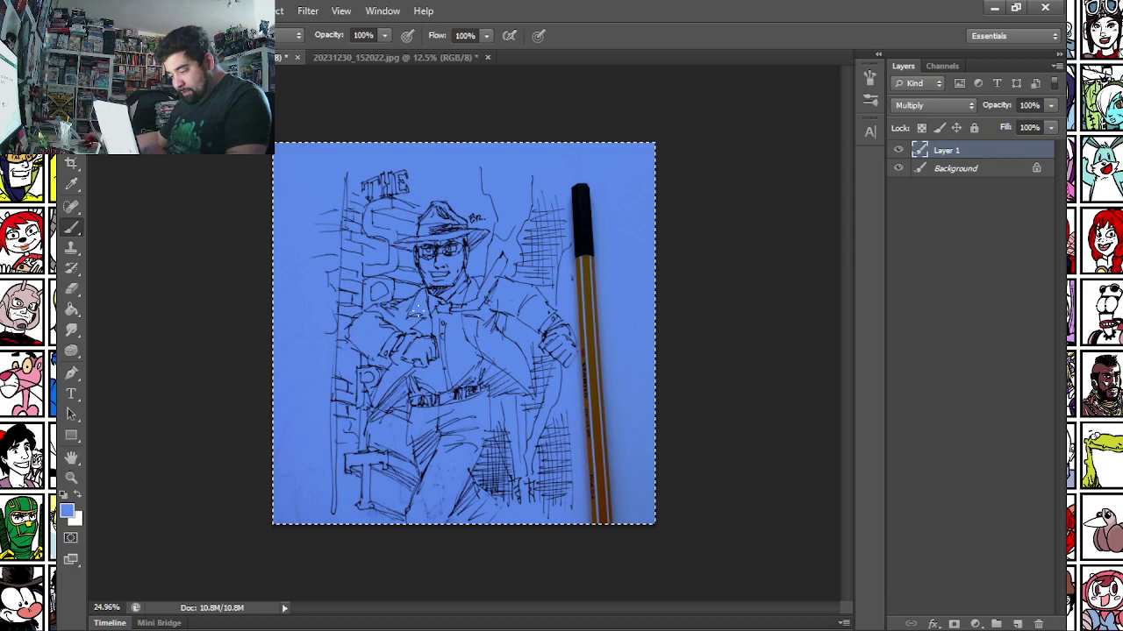
scroll(452, 209, "up", 10)
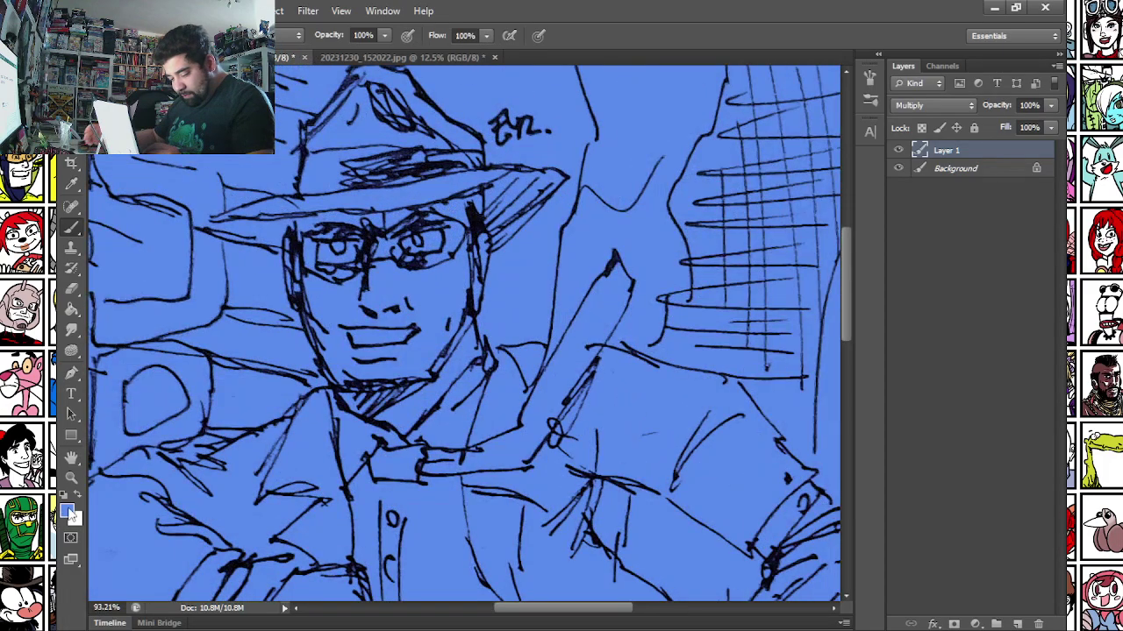
left_click(71, 290)
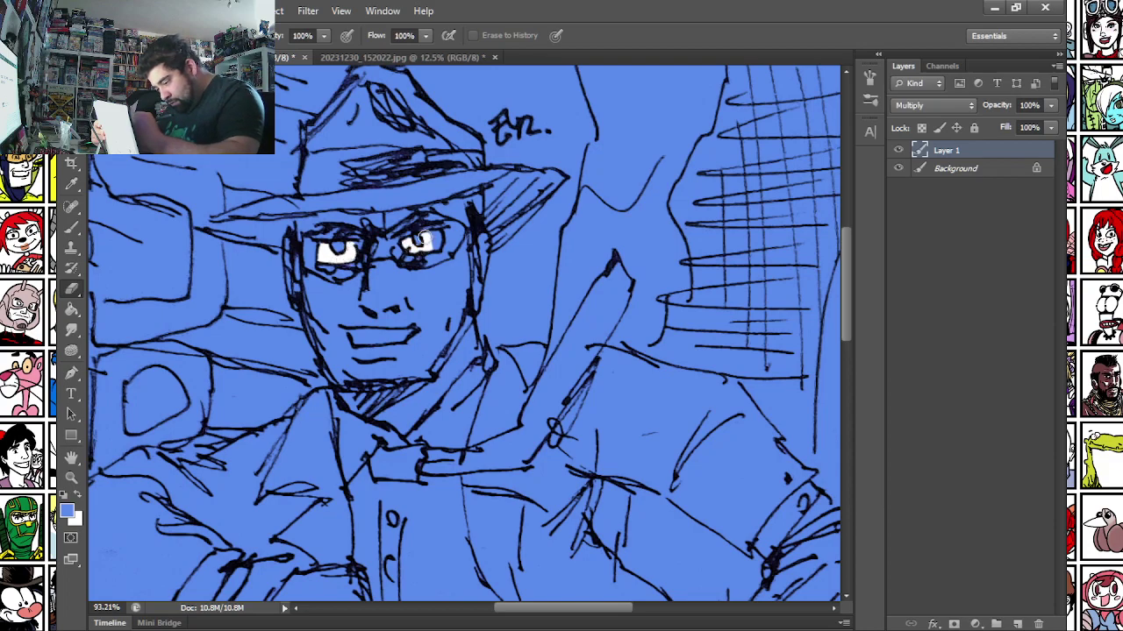
left_click_drag(336, 408, 283, 332)
left_click_drag(300, 263, 302, 259)
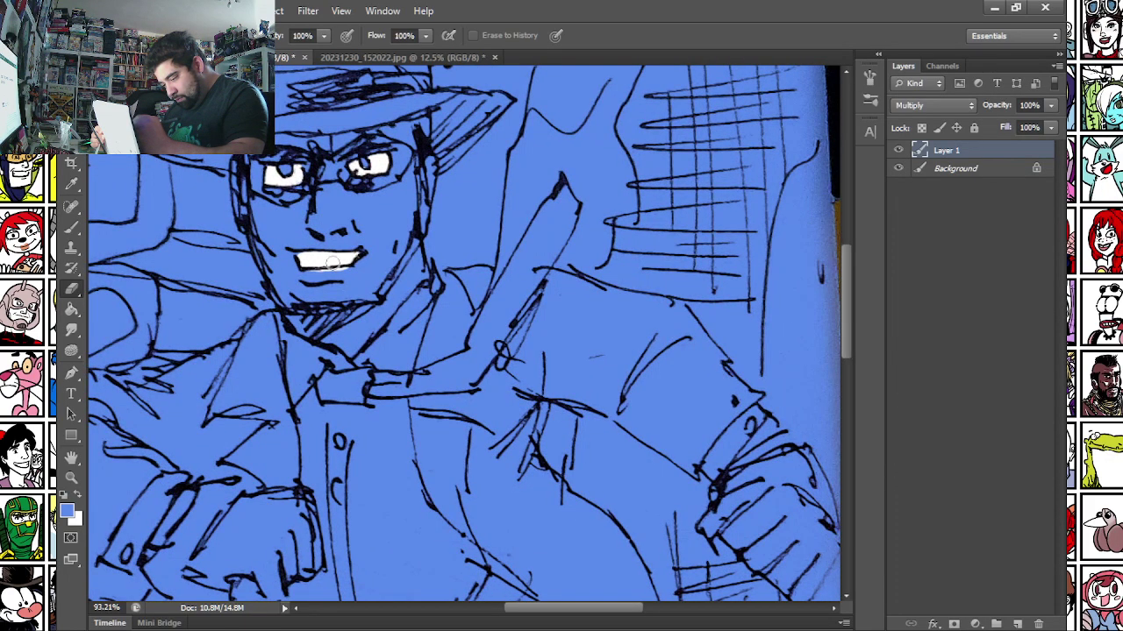
Enlarge the eraser to 52 px and erase the blue tint at the upper end of the pen's orange barrel.
left_click_drag(193, 314, 233, 423)
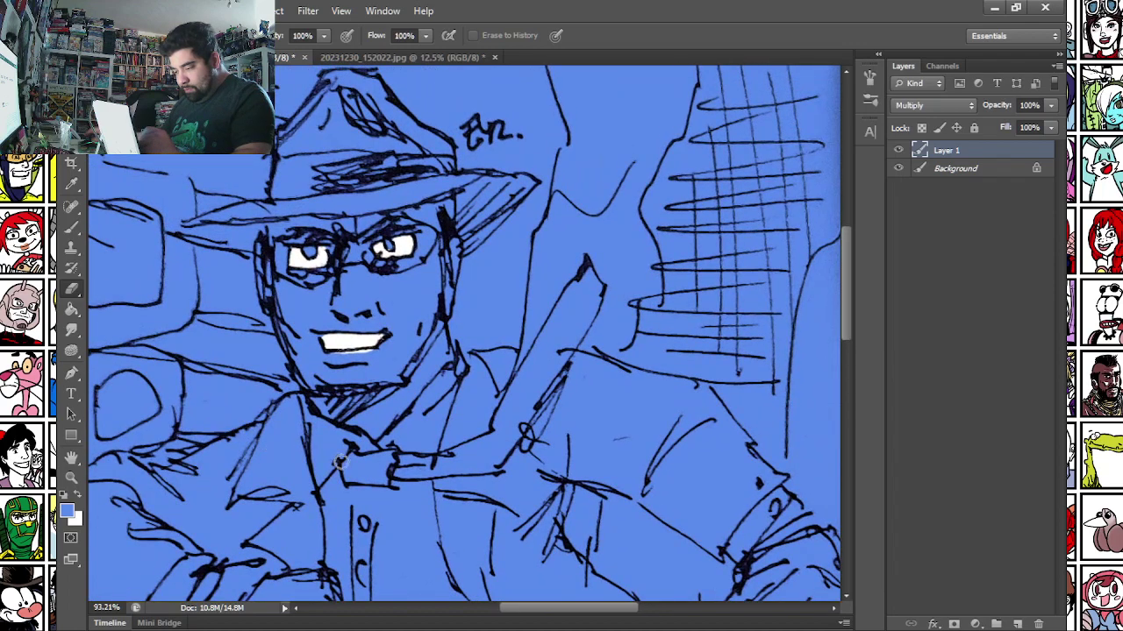
scroll(523, 439, "down", 5)
left_click_drag(527, 444, 228, 363)
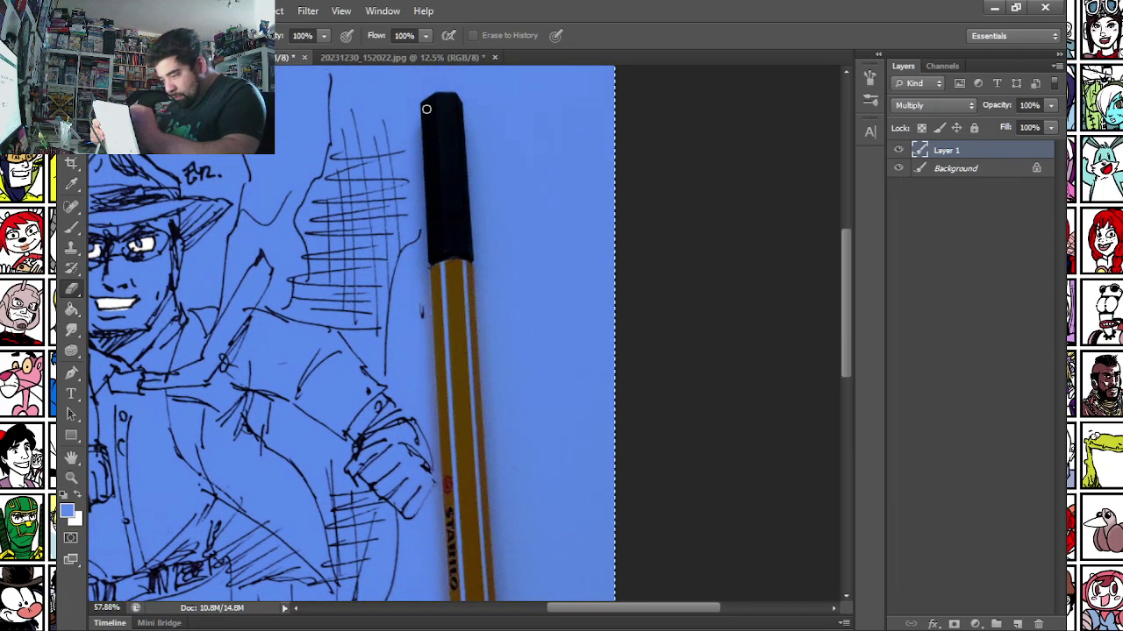
right_click(456, 114)
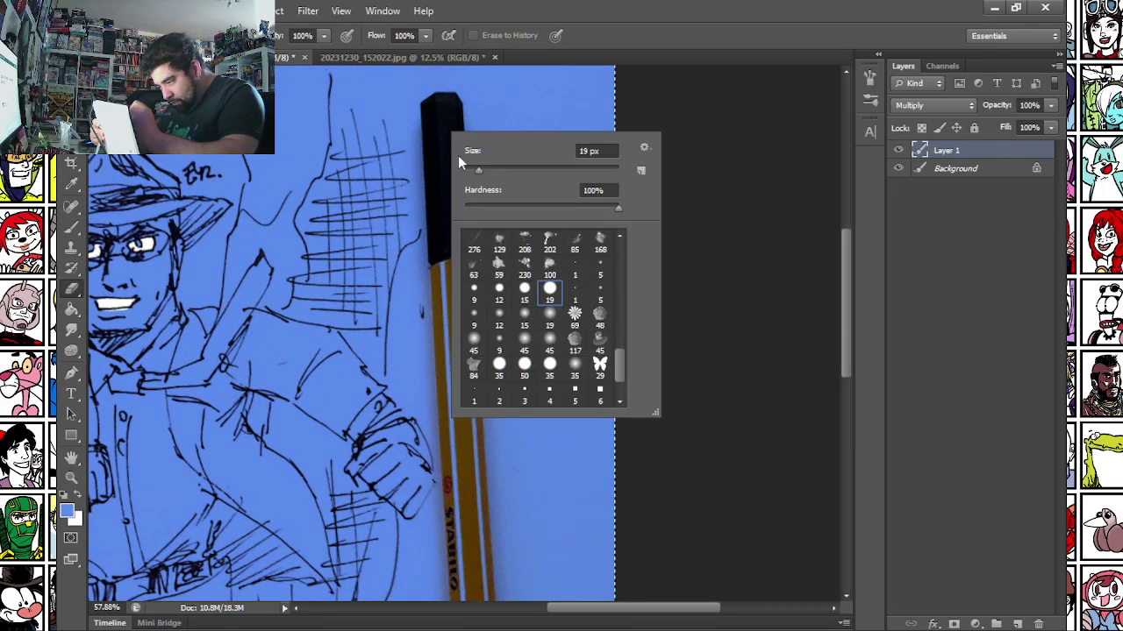
key("Return")
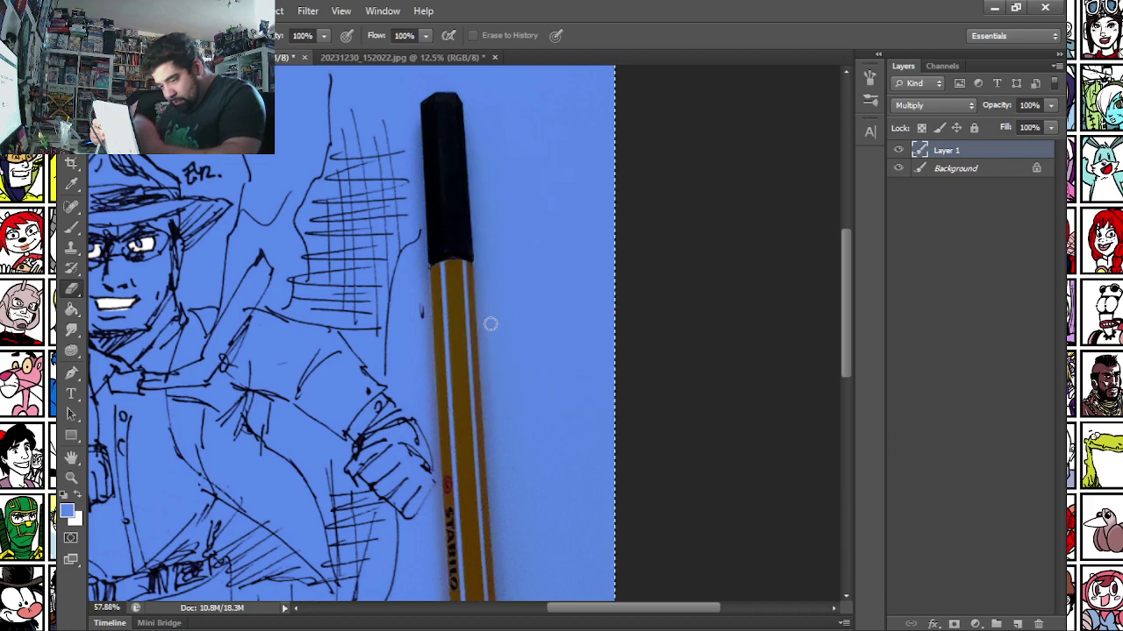
right_click(439, 165)
left_click(498, 205)
key("Return")
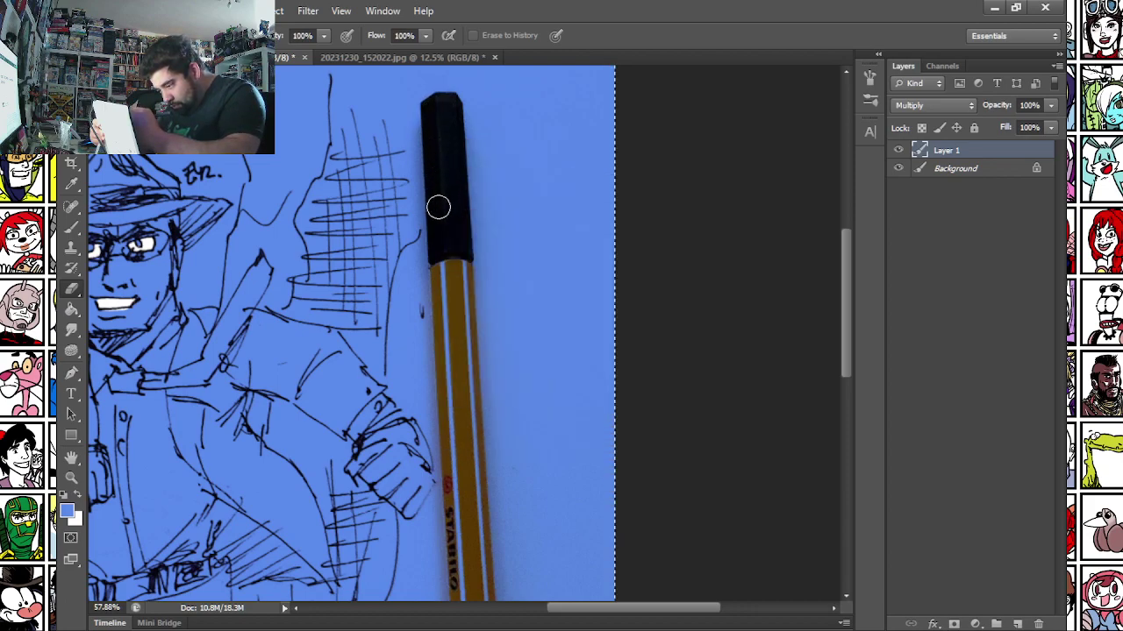
mouse_move(438, 207)
left_mouse_down()
mouse_move(445, 289)
mouse_move(445, 127)
mouse_move(462, 298)
left_mouse_up()
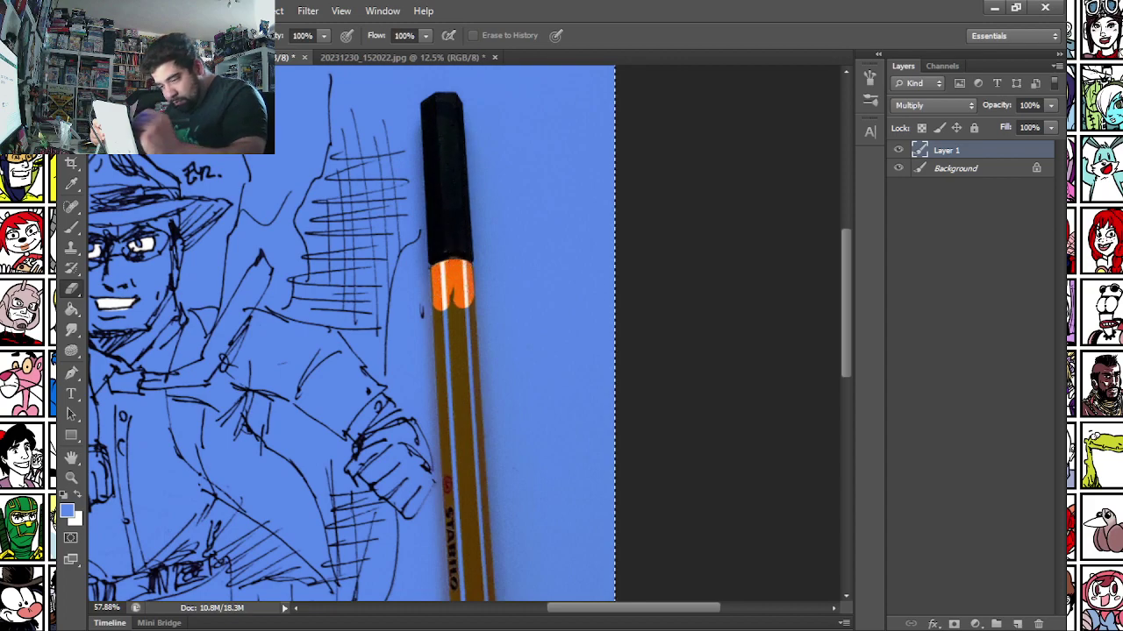
Outline the right-hand part of the pen's orange barrel with the Polygonal Lasso, from the black cap to the image's lower edge.
key("l")
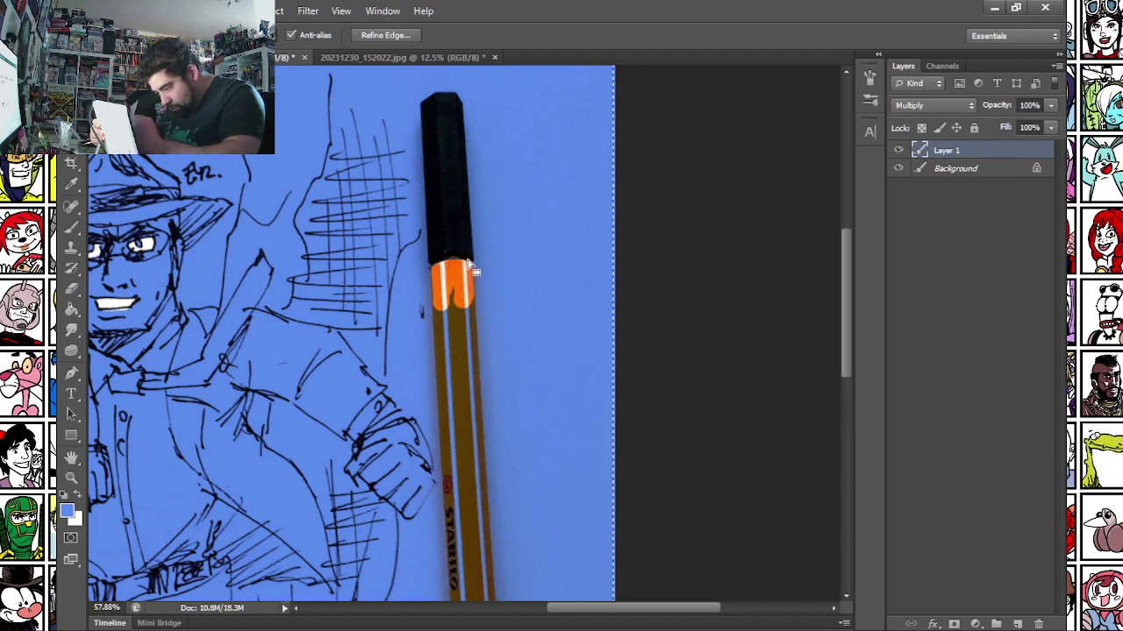
left_click(646, 267)
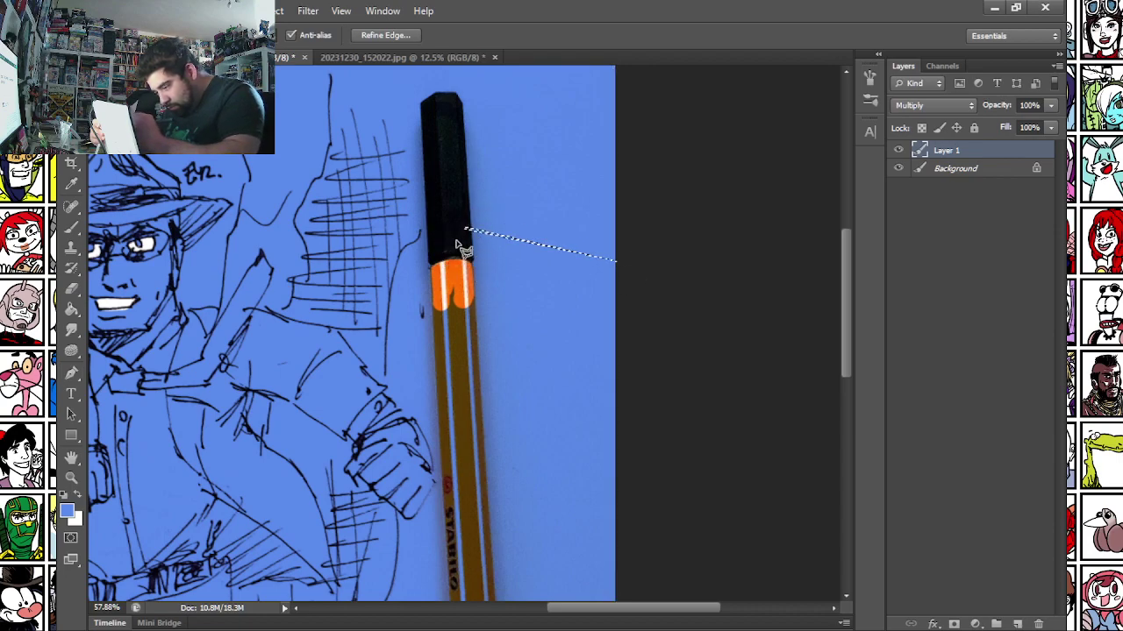
left_click(470, 262)
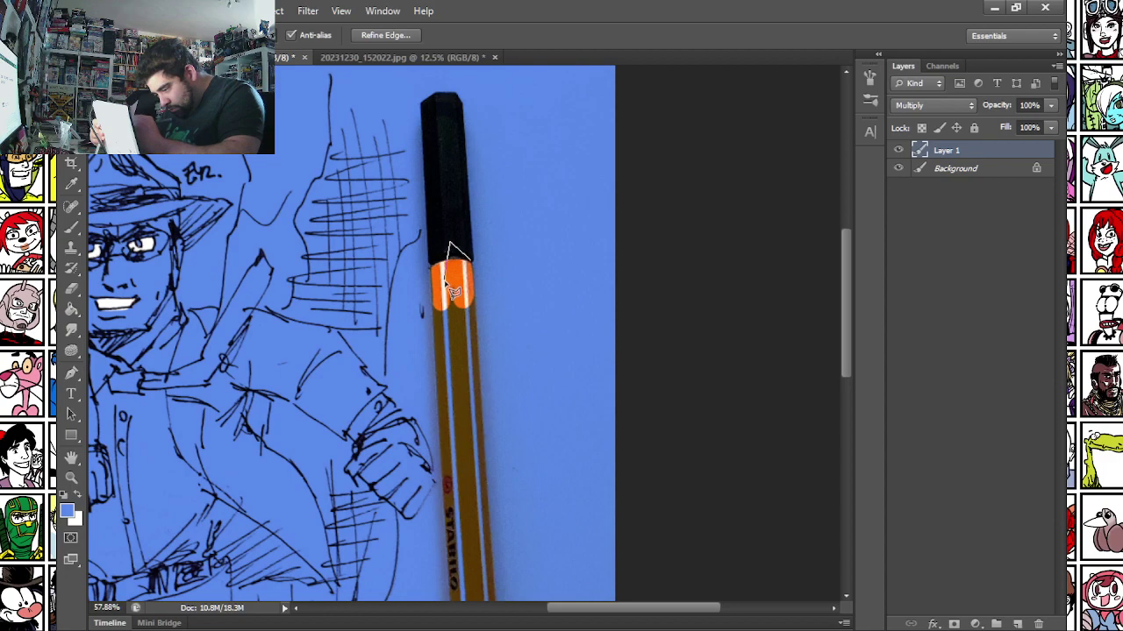
scroll(449, 250, "down", 10)
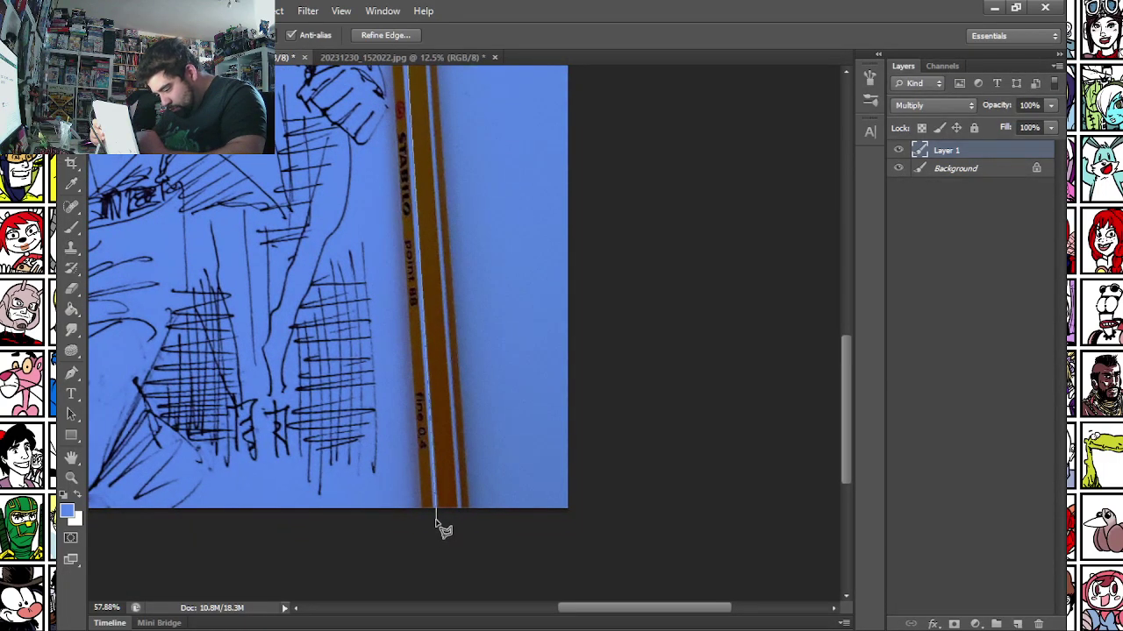
left_click(434, 522)
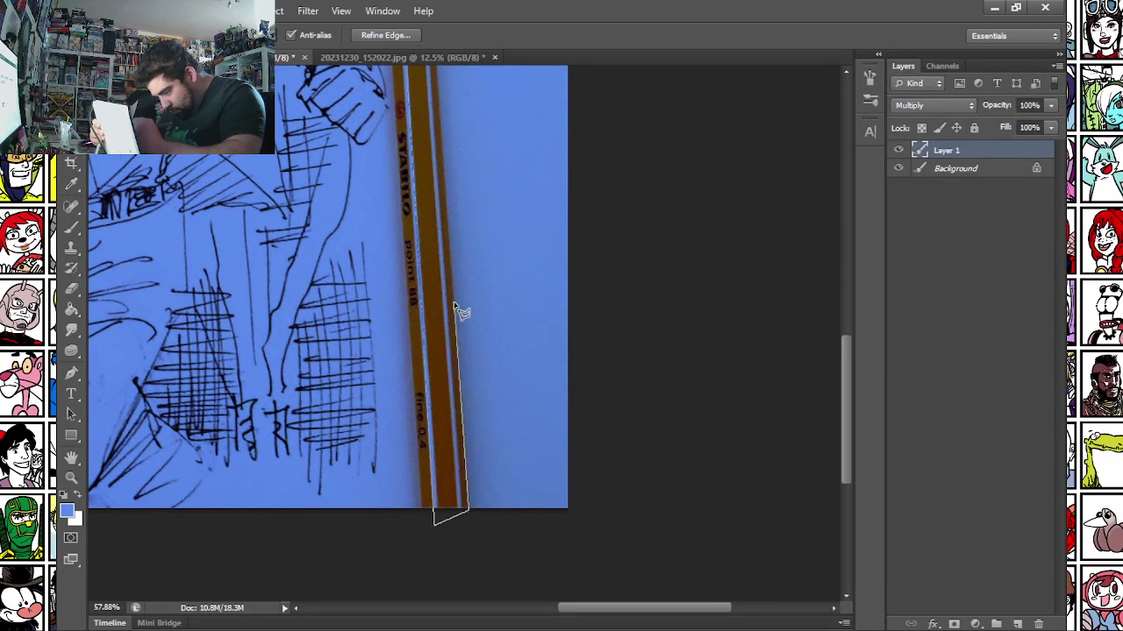
scroll(456, 303, "up", 8)
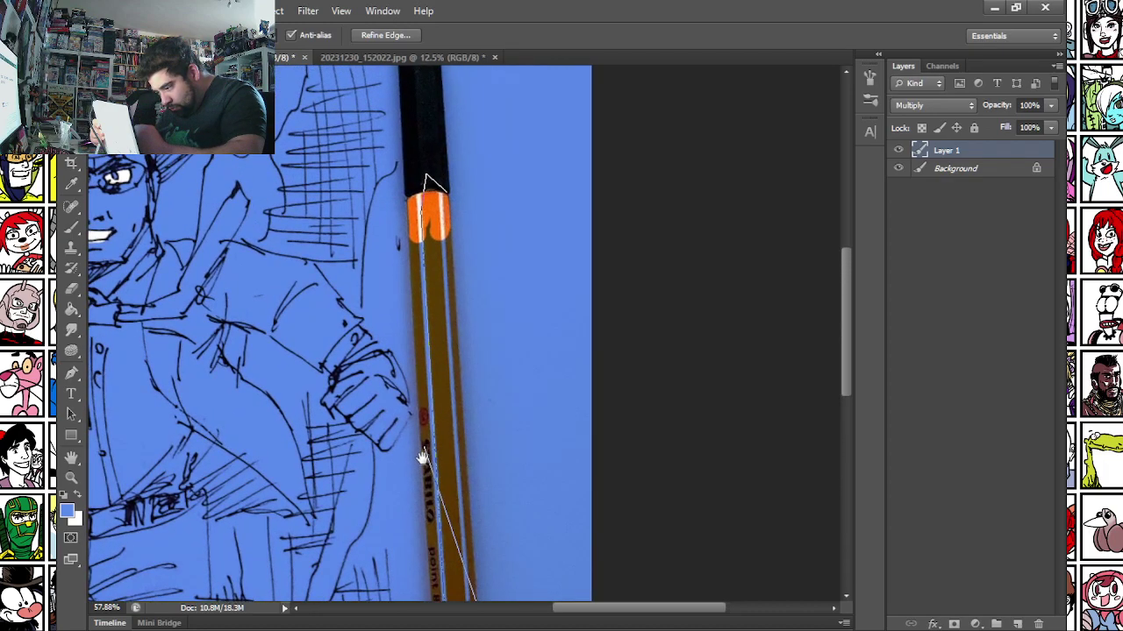
left_click(426, 175)
double_click(427, 174)
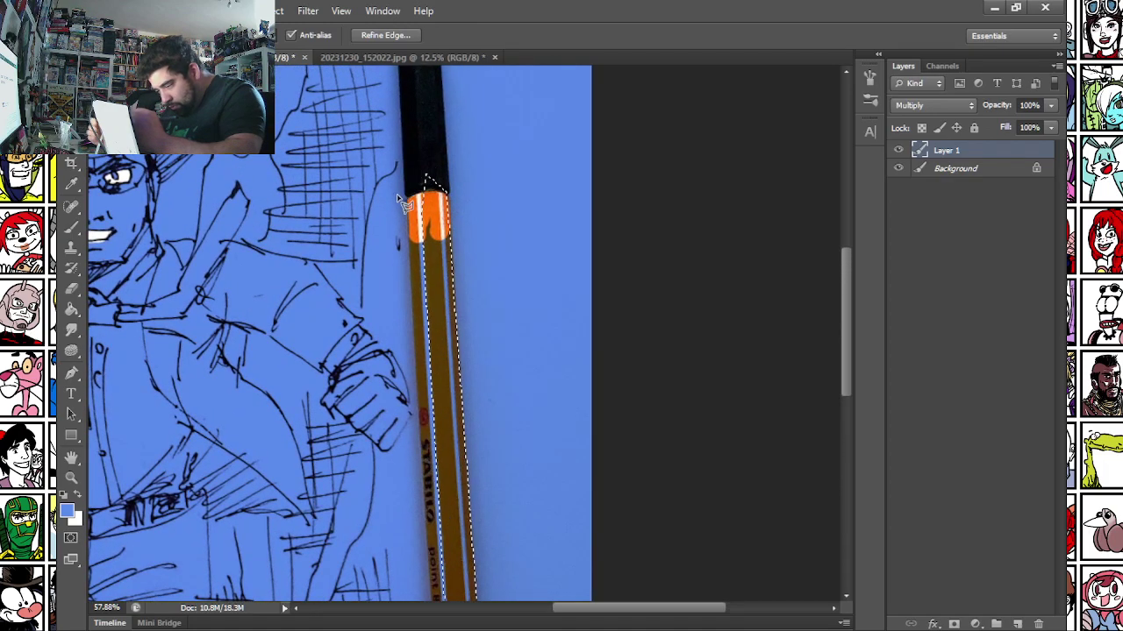
Add the remaining left strip of the pen's orange barrel, including the printed lettering, to the lasso selection.
left_click(428, 191, "shift")
left_click(419, 158)
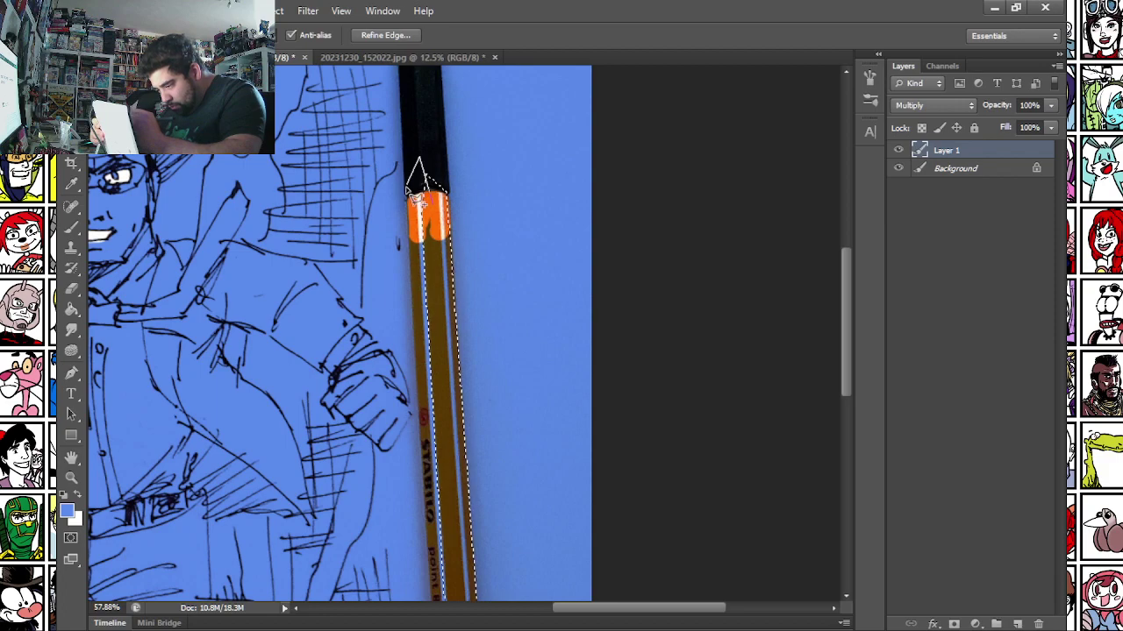
left_click(409, 187)
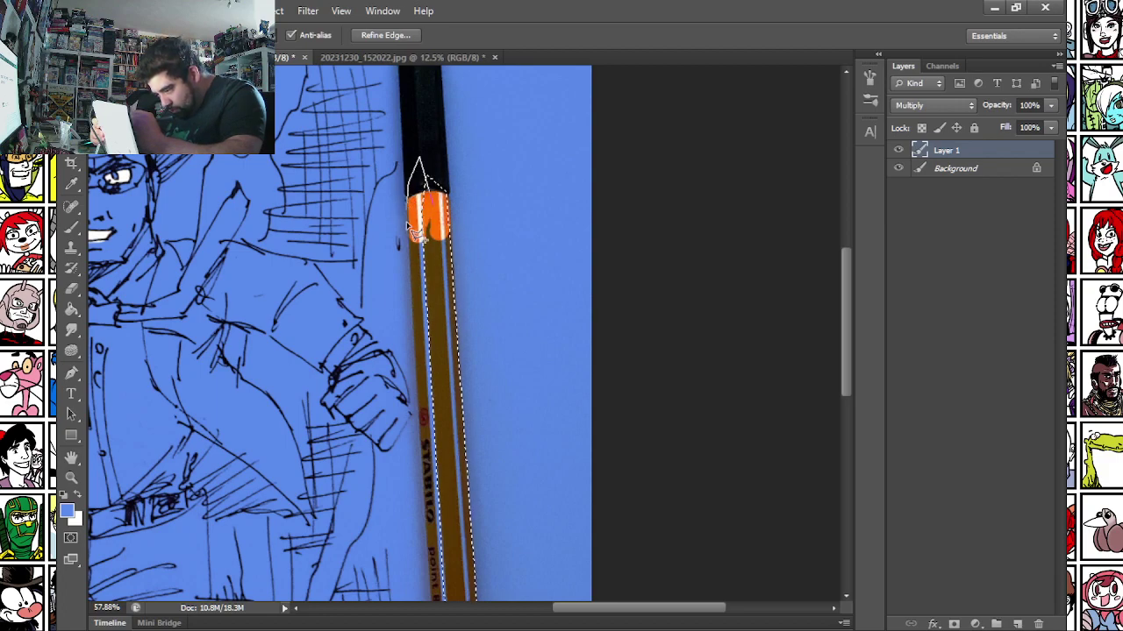
left_click_drag(405, 462, 404, 450)
scroll(404, 450, "down", 5)
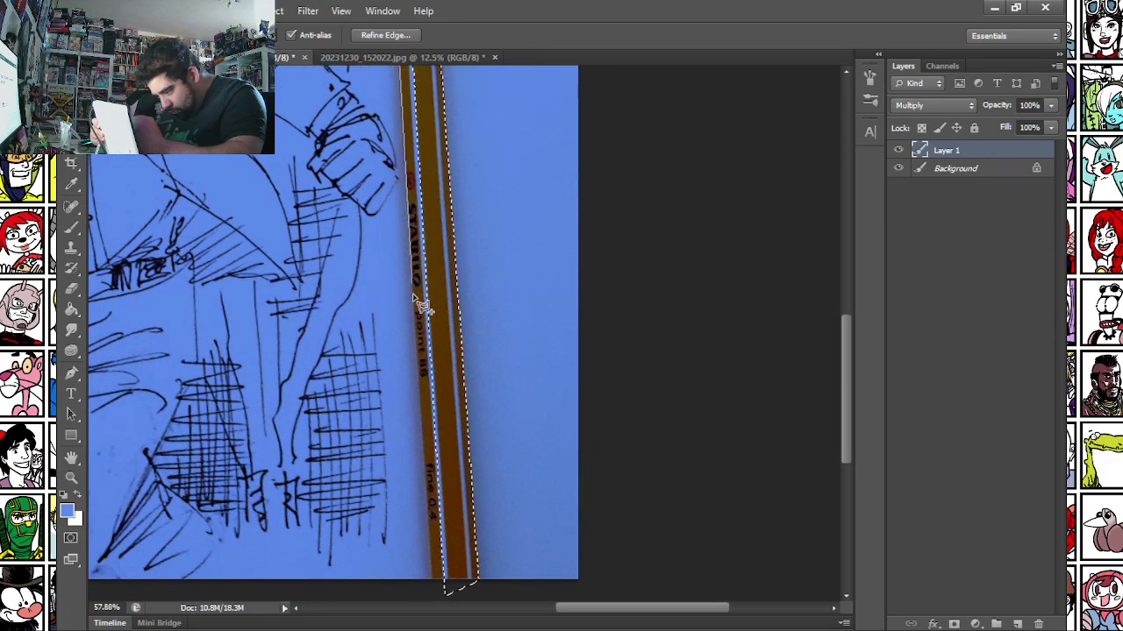
left_click(445, 589)
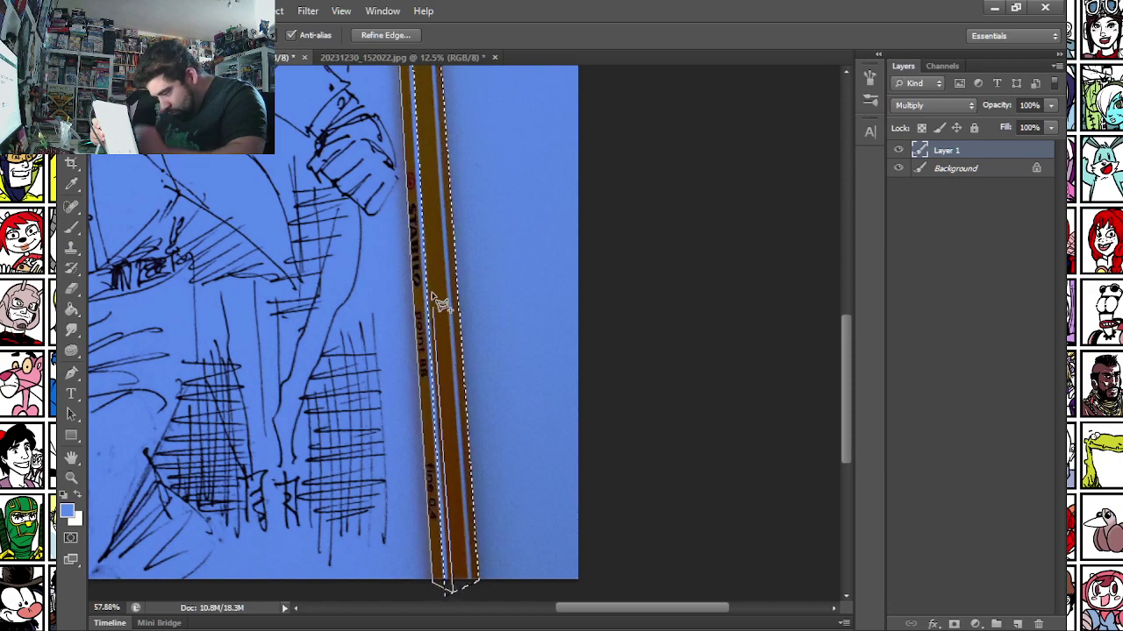
scroll(421, 175, "up", 7)
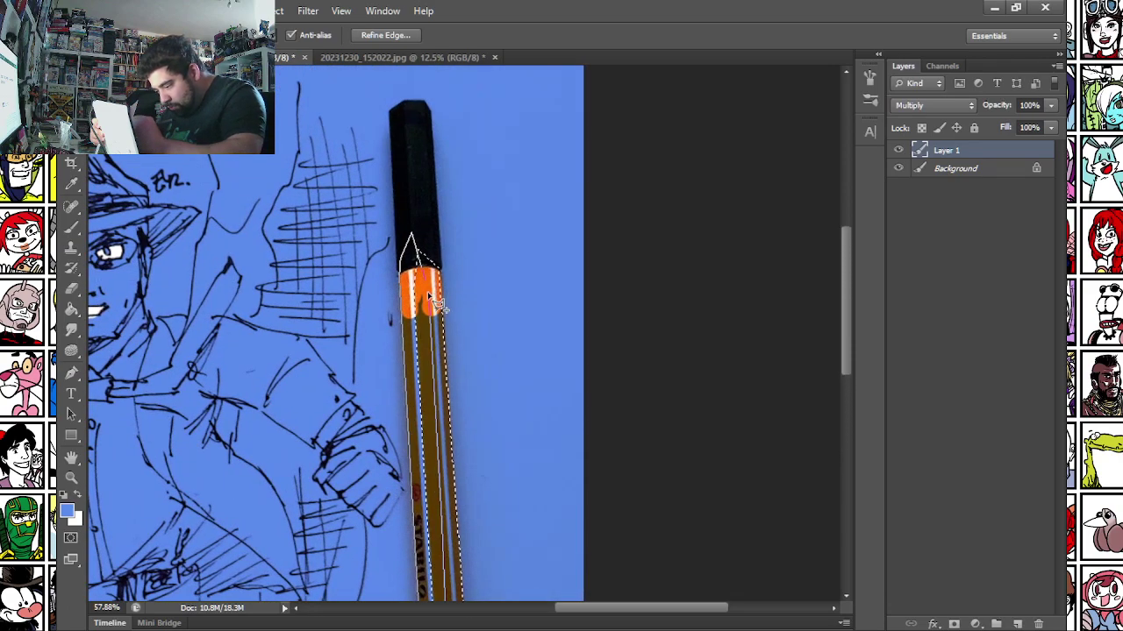
Delete the blue tint inside the pen barrel selection on the Multiply layer and deselect.
key("Delete")
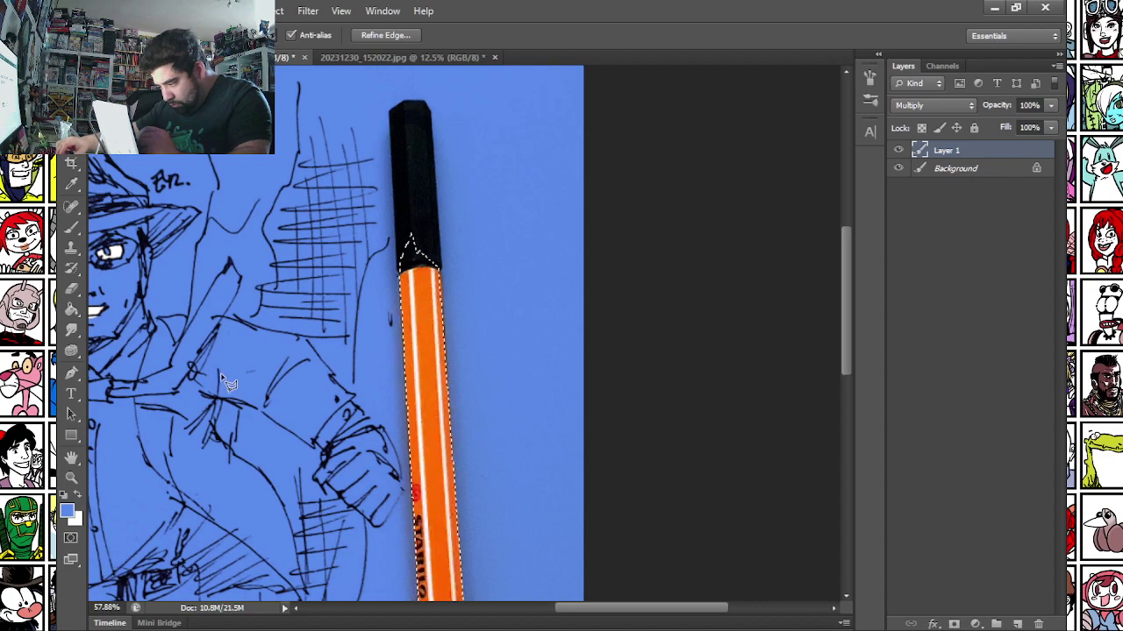
key("ctrl+d")
left_click_drag(171, 330, 320, 258)
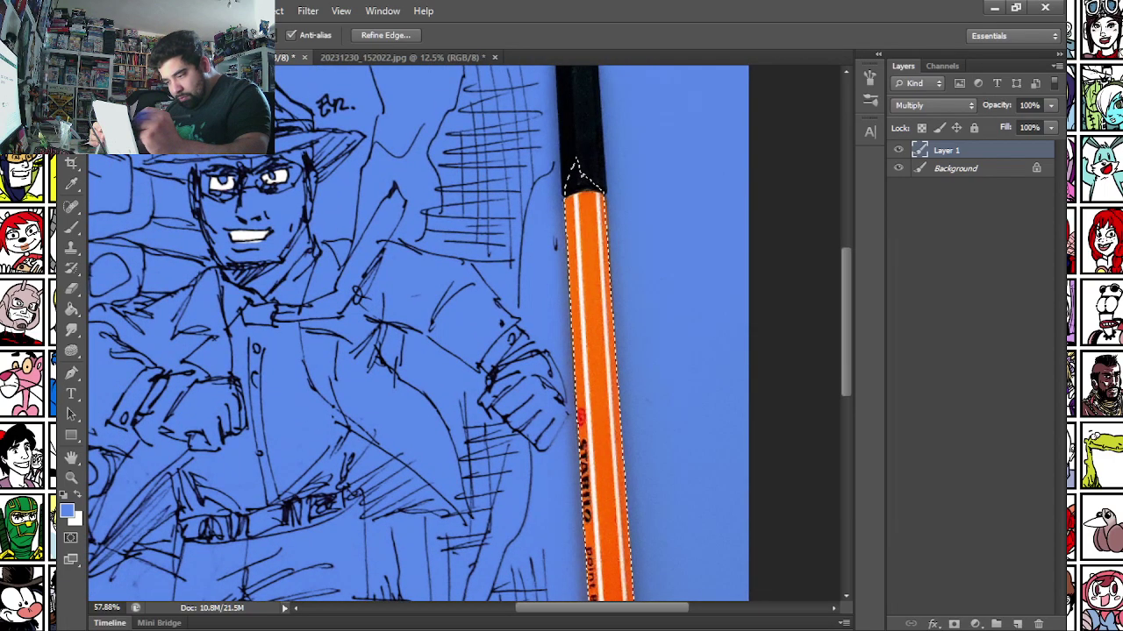
left_click(72, 226)
key("ctrl+d")
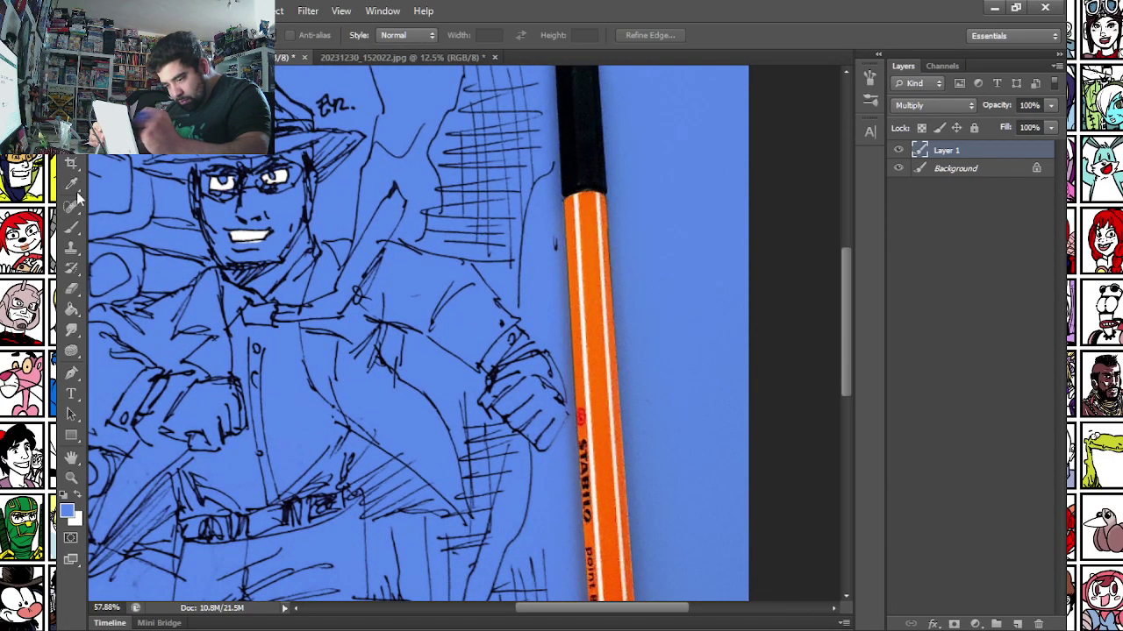
Choose the hard round 19 px brush and set the foreground colour to bright red.
right_click(179, 235)
left_click(275, 392)
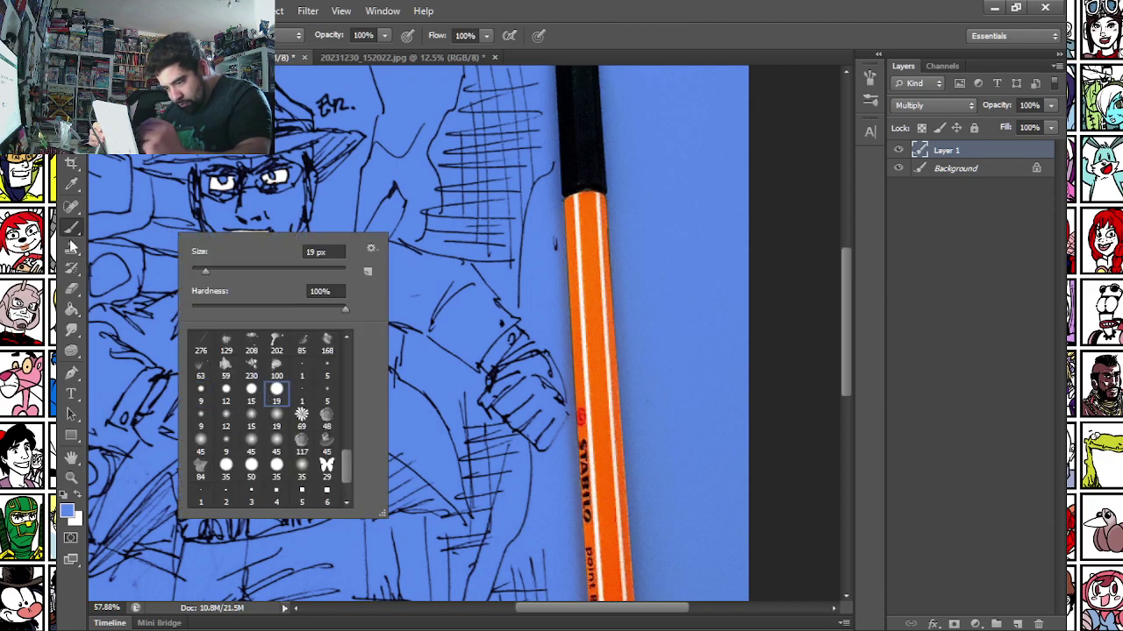
left_click(71, 248)
left_click(71, 287)
right_click(192, 297)
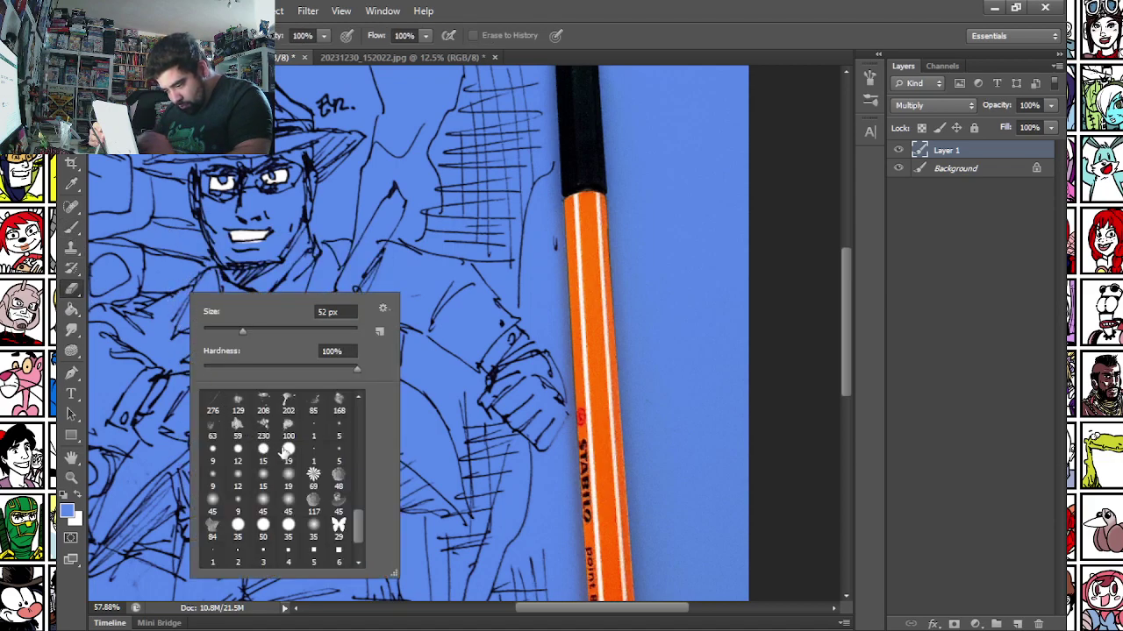
left_click(67, 510)
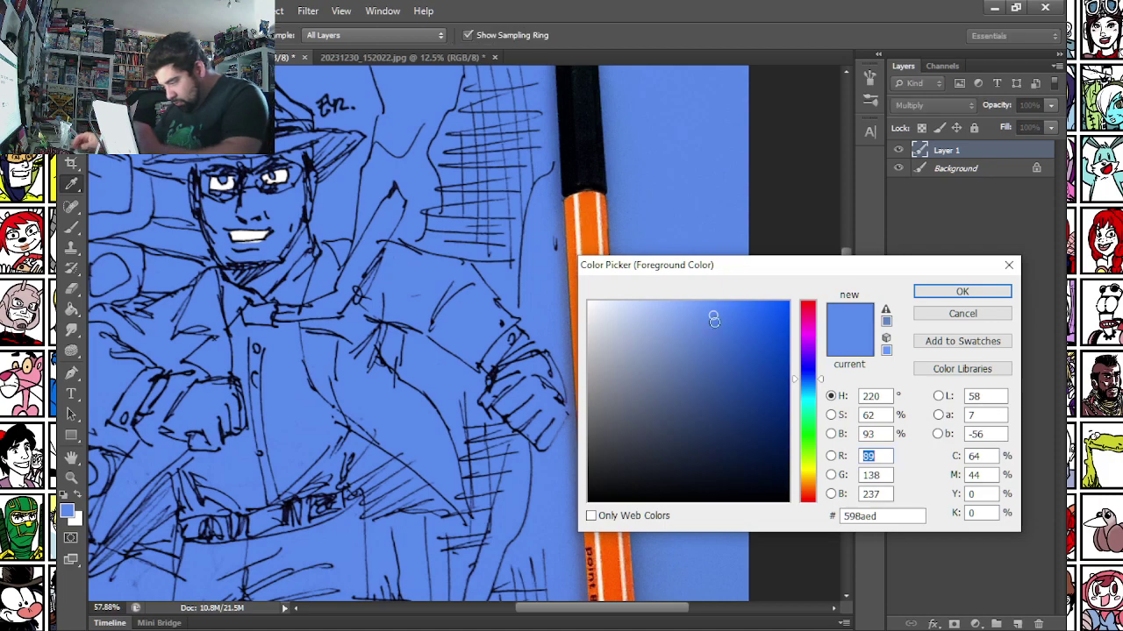
left_click_drag(809, 325, 806, 293)
left_click(787, 301)
left_click(961, 292)
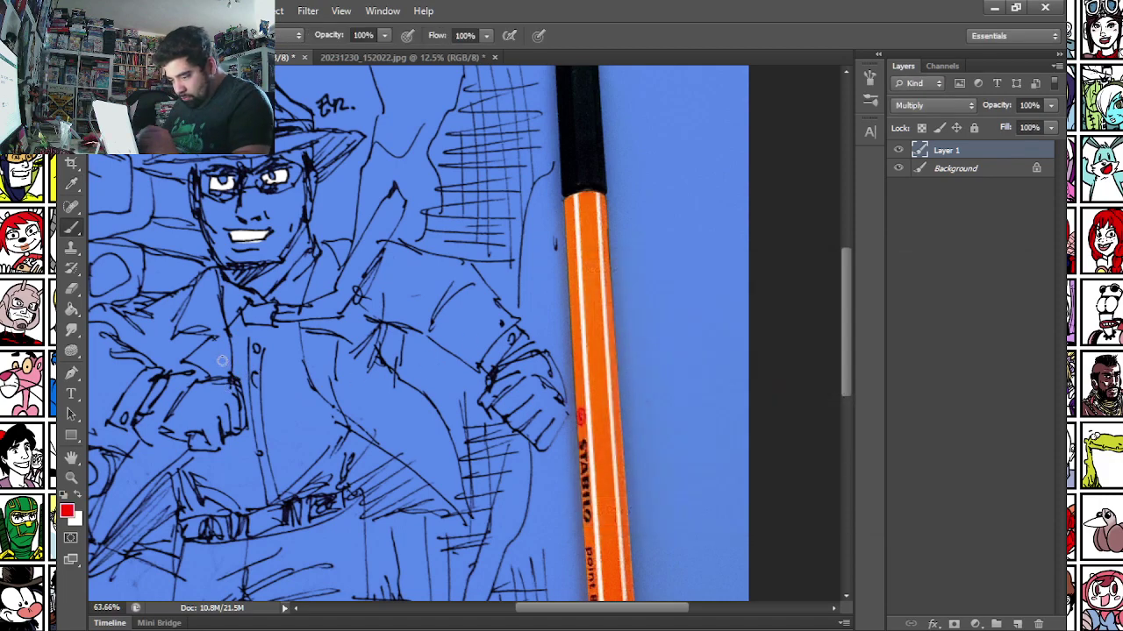
Enlarge the brush and paint the man's flying tie red, from the knot to its tip.
scroll(222, 356, "up", 4)
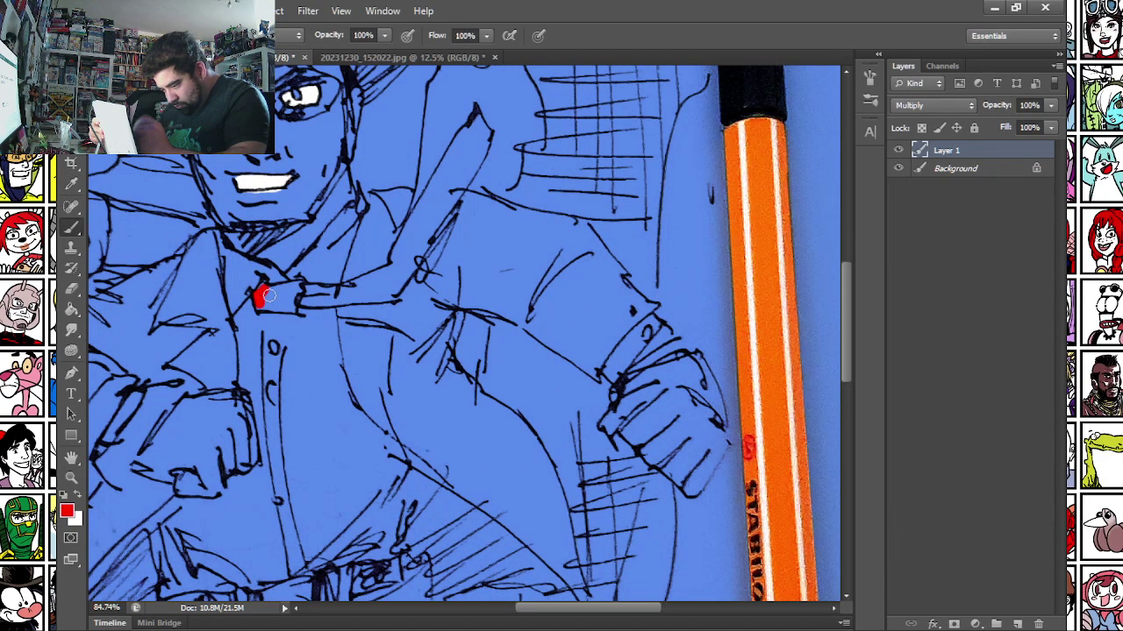
right_click(269, 296)
left_click(308, 336)
mouse_move(260, 304)
left_mouse_down()
mouse_move(295, 290)
mouse_move(390, 293)
mouse_move(474, 156)
mouse_move(471, 137)
left_mouse_up()
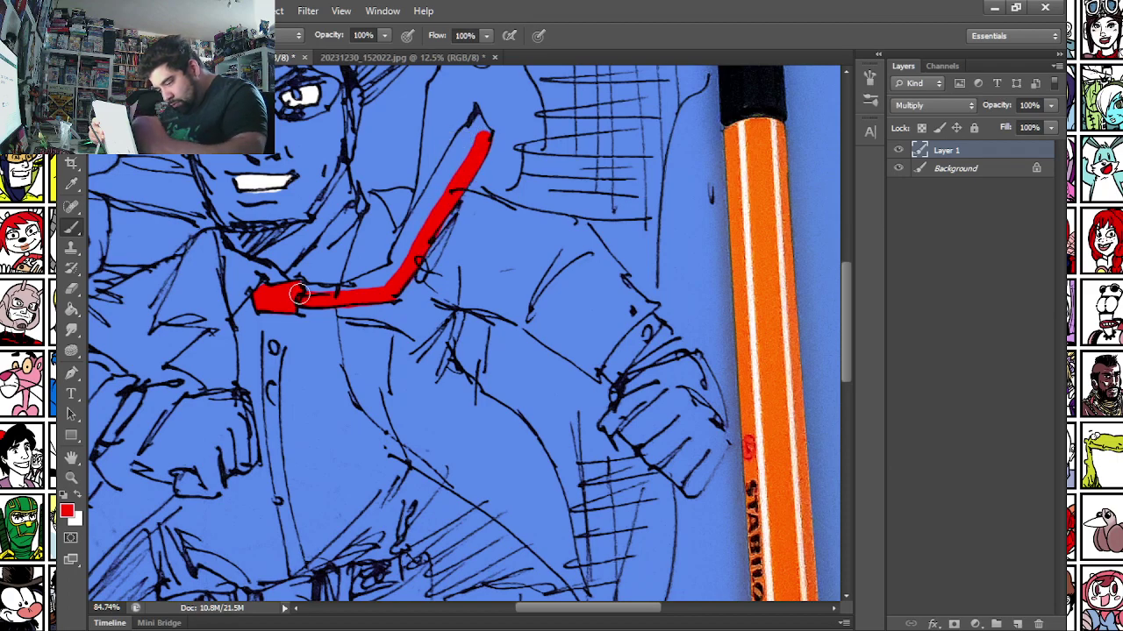
mouse_move(363, 286)
left_mouse_down()
mouse_move(392, 268)
mouse_move(471, 130)
mouse_move(425, 217)
left_mouse_up()
Switch the foreground colour back to the blue of the tint.
scroll(383, 283, "down", 2)
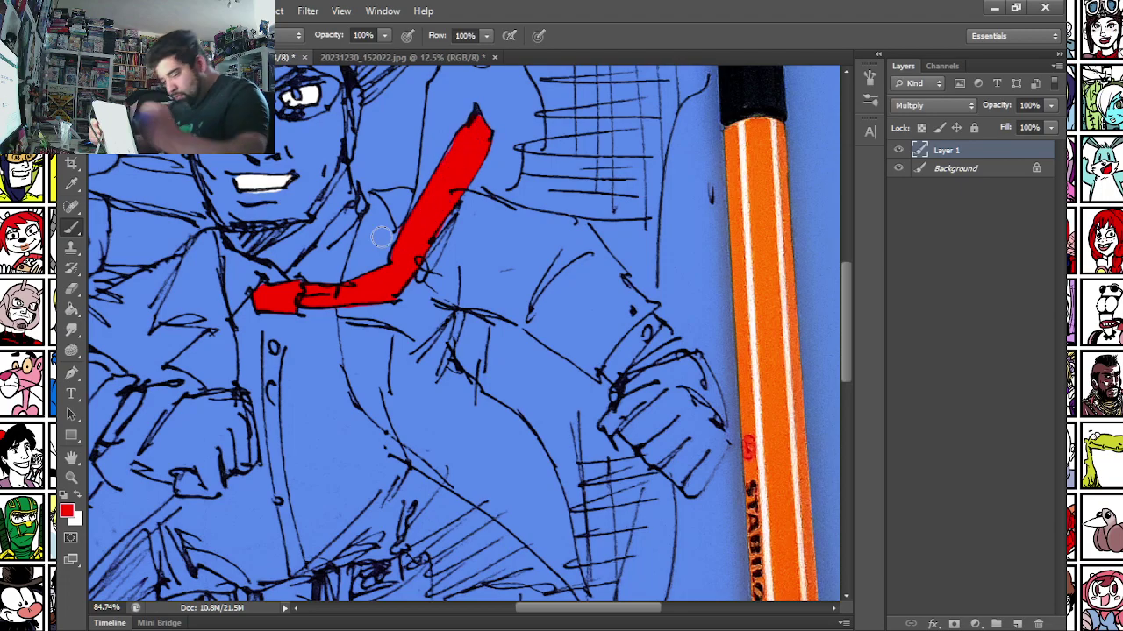
scroll(311, 260, "down", 2)
scroll(291, 221, "up", 2)
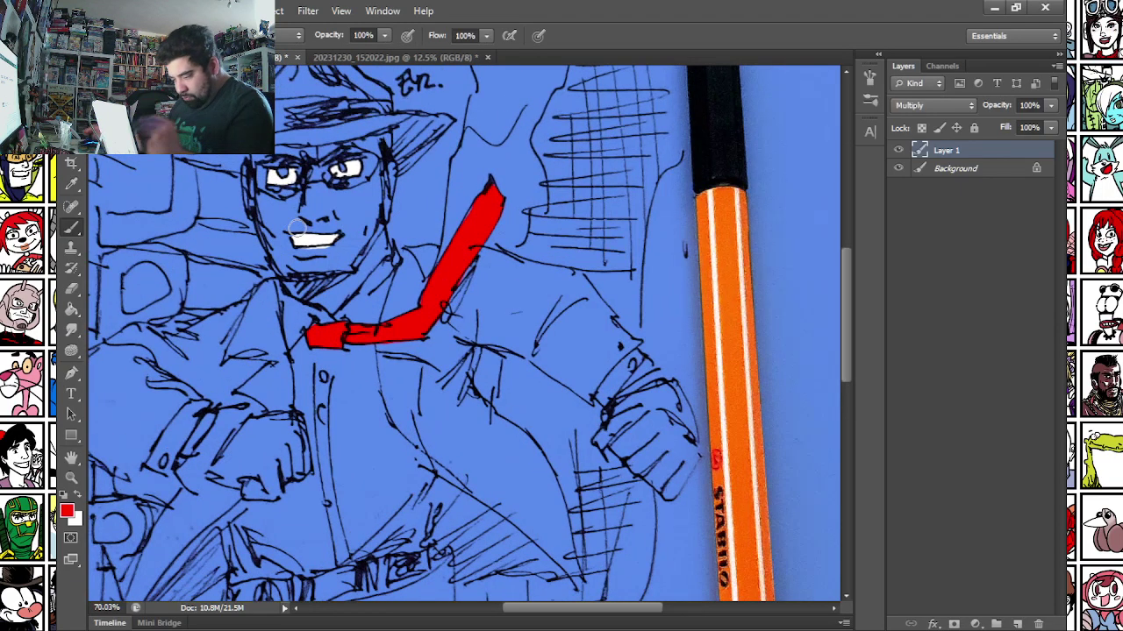
left_click(368, 334, "alt")
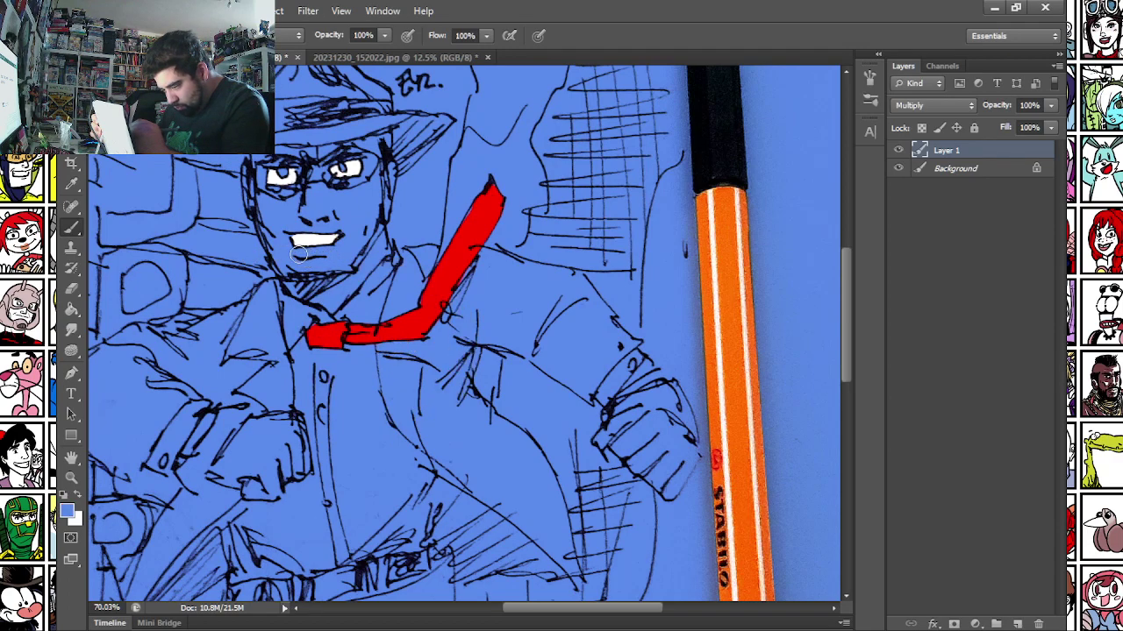
scroll(299, 253, "down", 3)
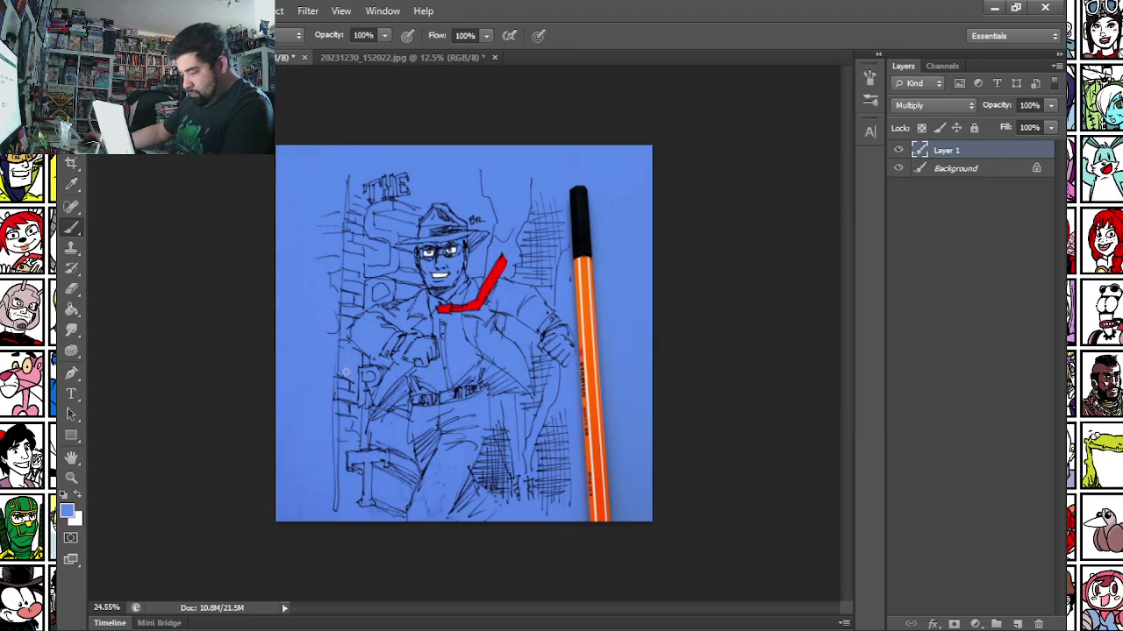
scroll(346, 372, "up", 2)
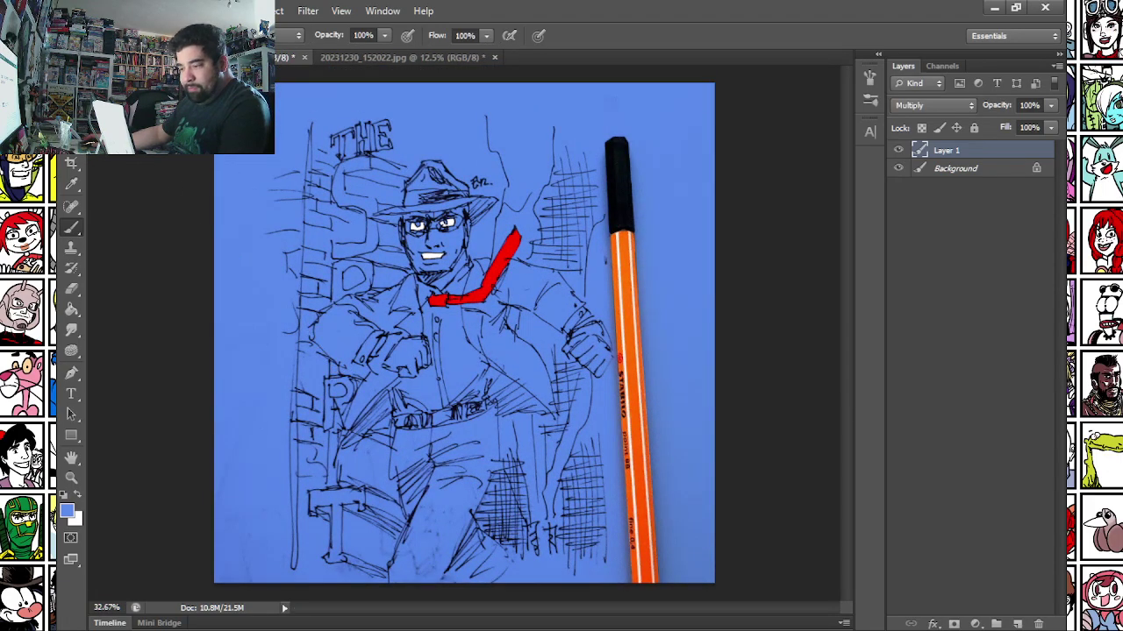
Set up a PNG copy of the blue-tinted sketch in DailySketchChallenge, reusing the file name DSC 2023-12-27 LE PETIT NOEL as base.
left_click(100, 11)
left_click(117, 201)
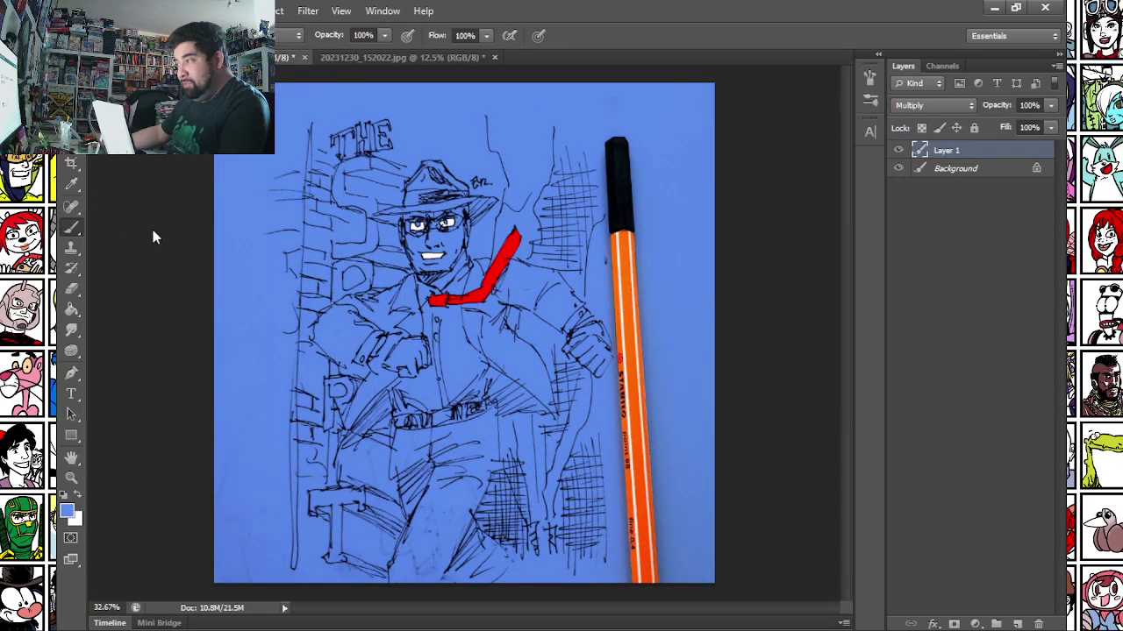
left_click(526, 352)
left_click(523, 532)
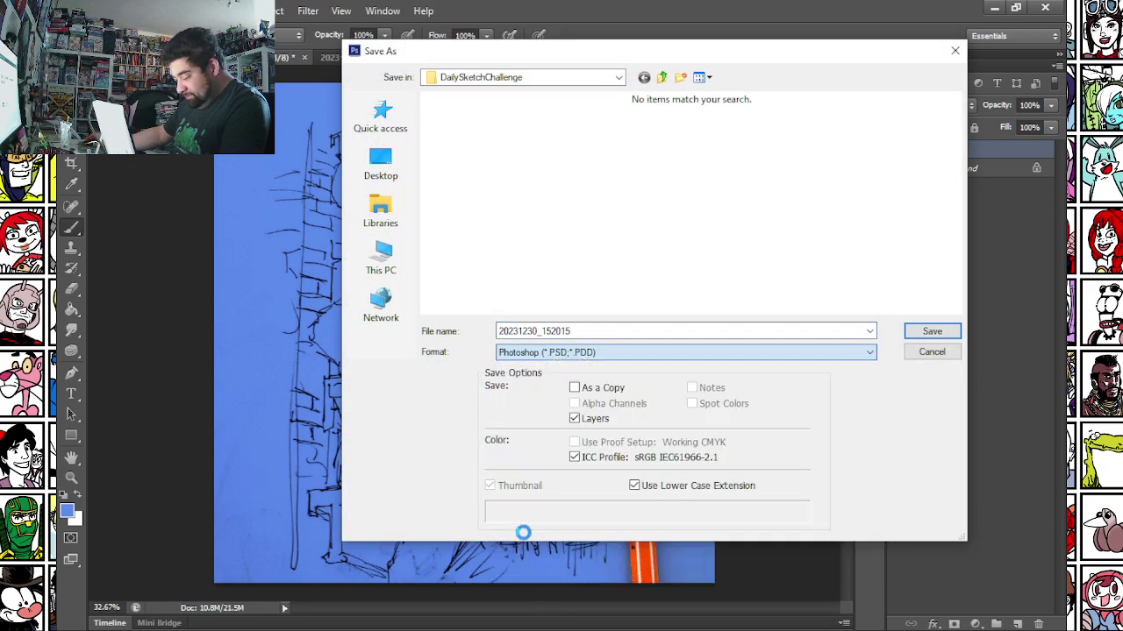
left_click(572, 226)
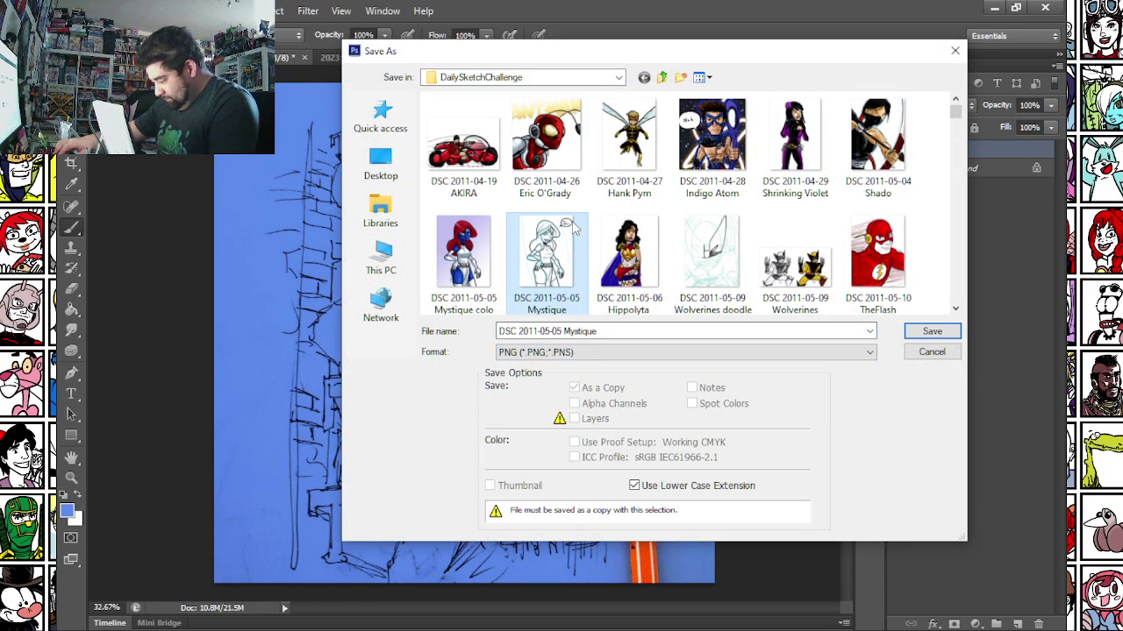
key("End")
left_click(572, 226)
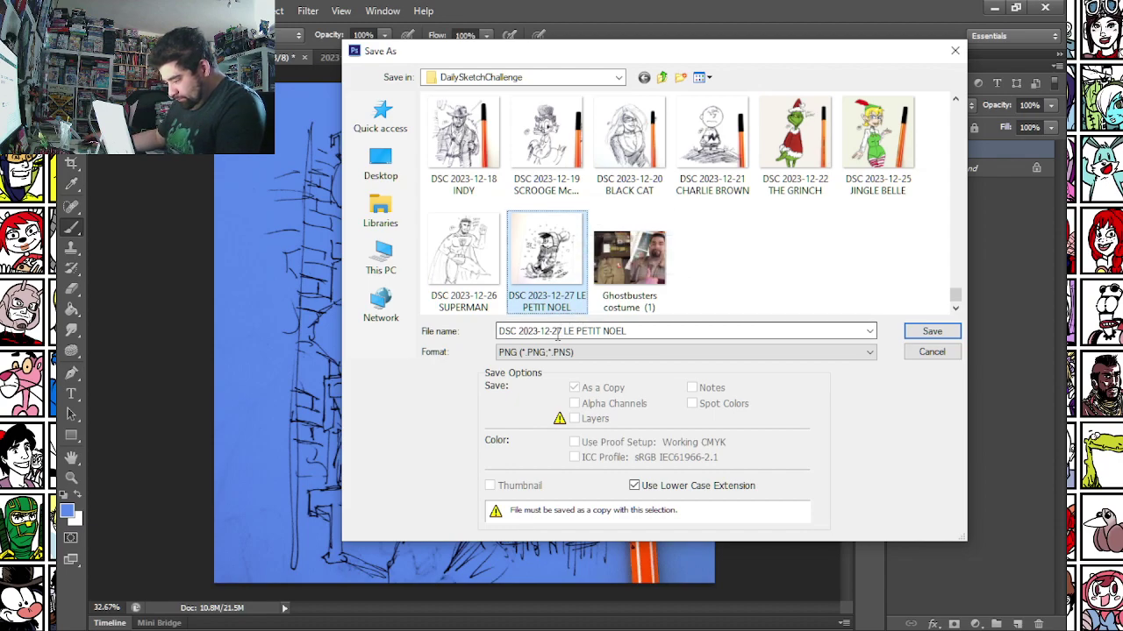
Change the file name to DSC 2023-12-28 THE SPIRIT and save the PNG copy.
left_click_drag(557, 336, 768, 333)
key("BackSpace")
key("BackSpace")
type("023-12-0")
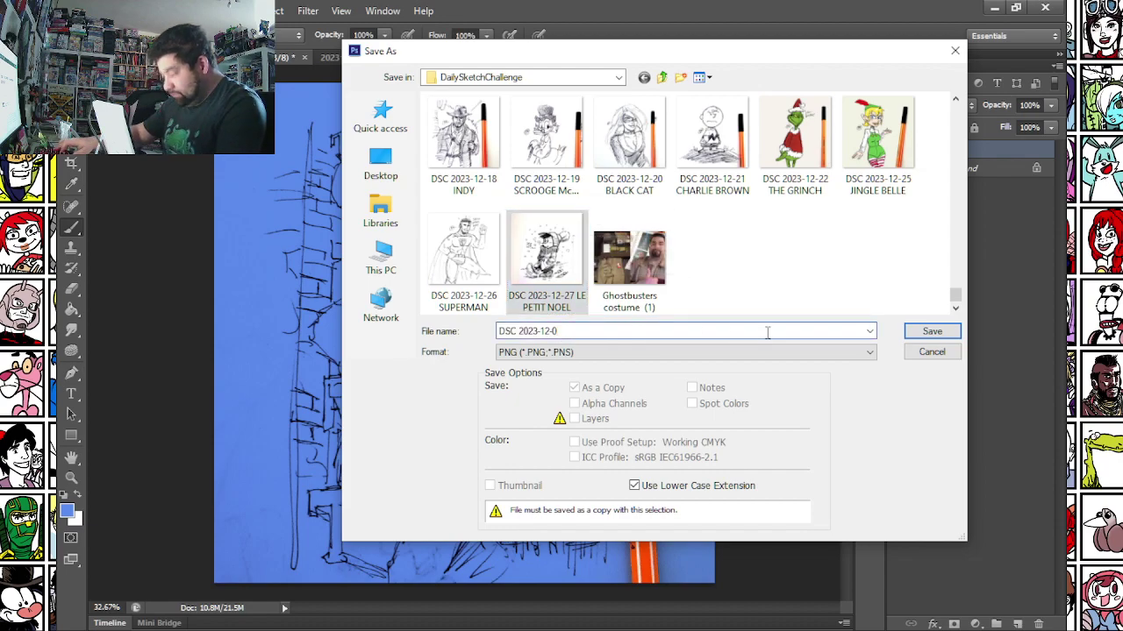
type("28")
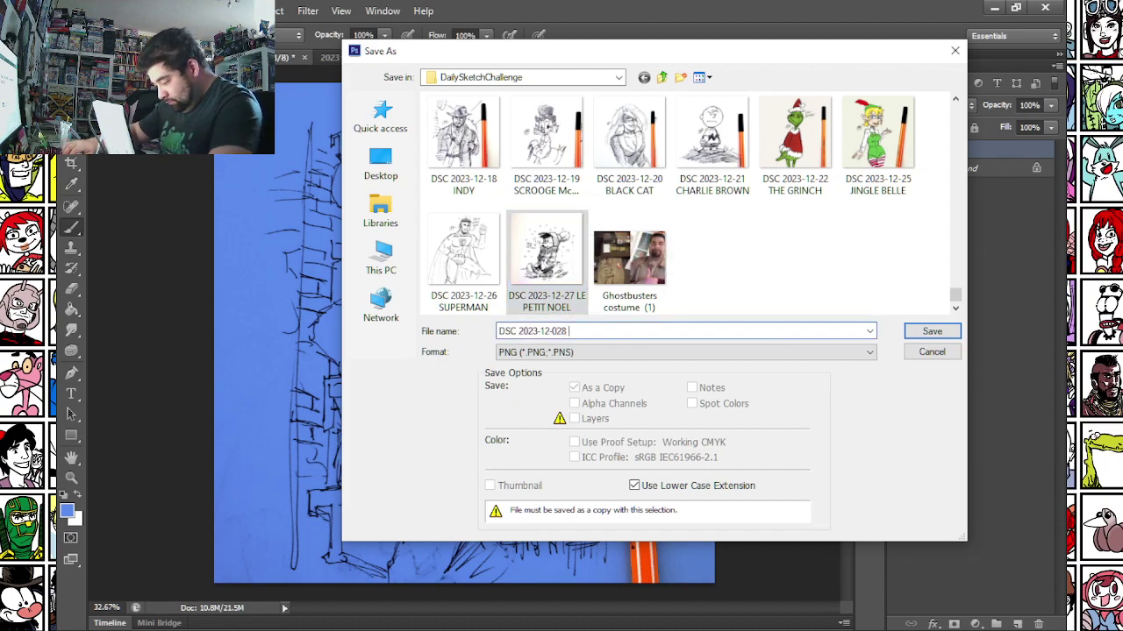
type(" THE SPIRIT")
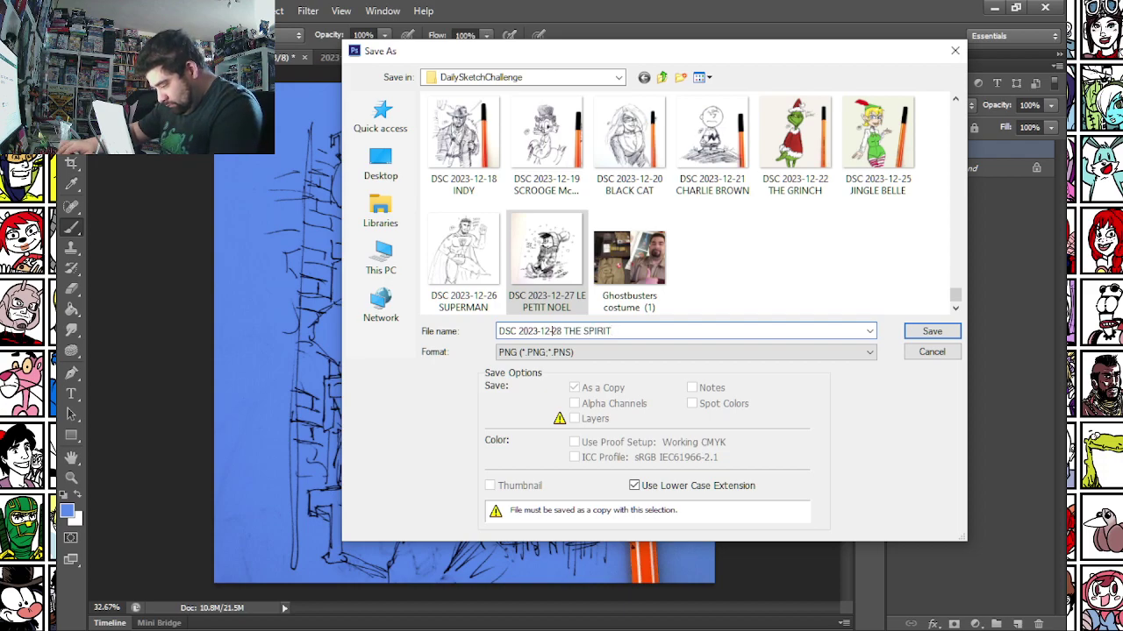
key("Return")
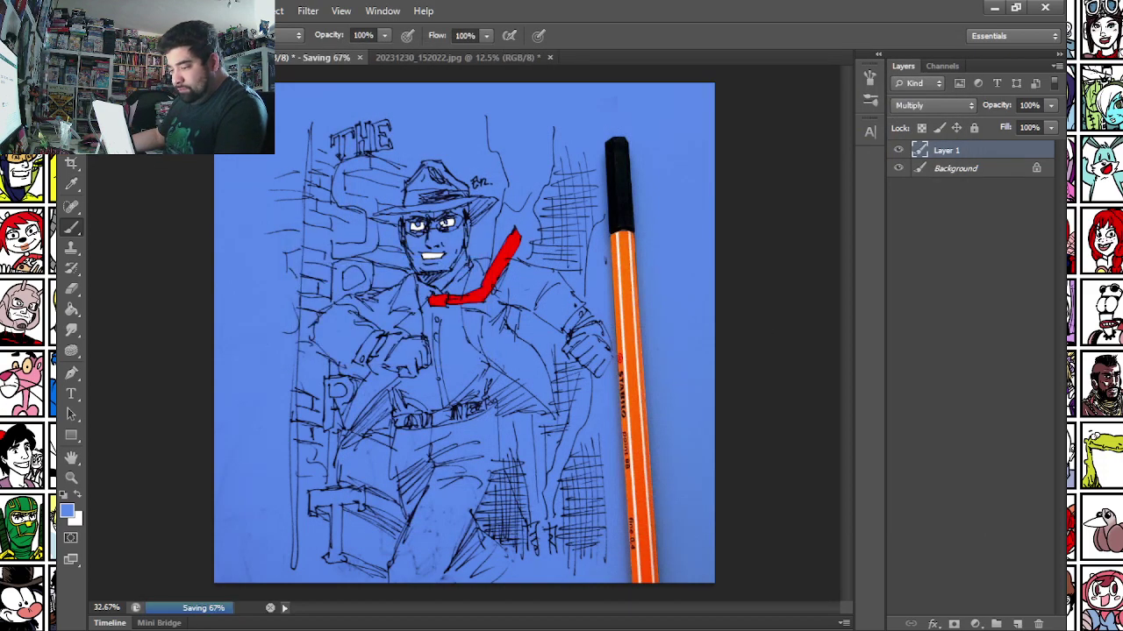
Close the blue-tinted document 20231230_152015.jpg without saving changes to the original photo.
key("m")
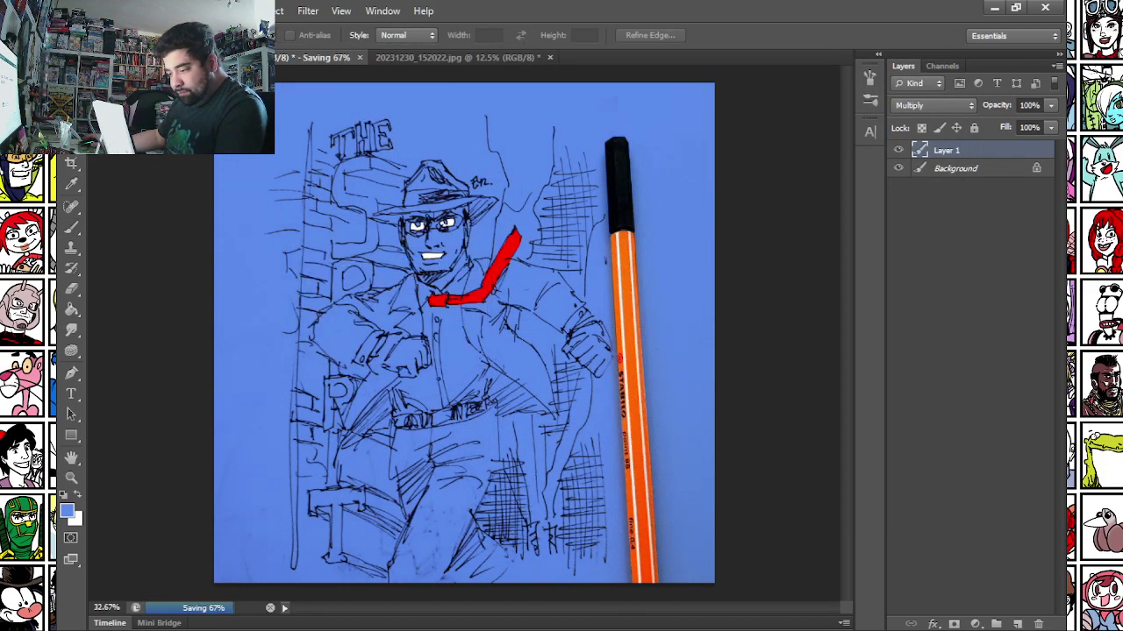
left_click(355, 61)
left_click(547, 250)
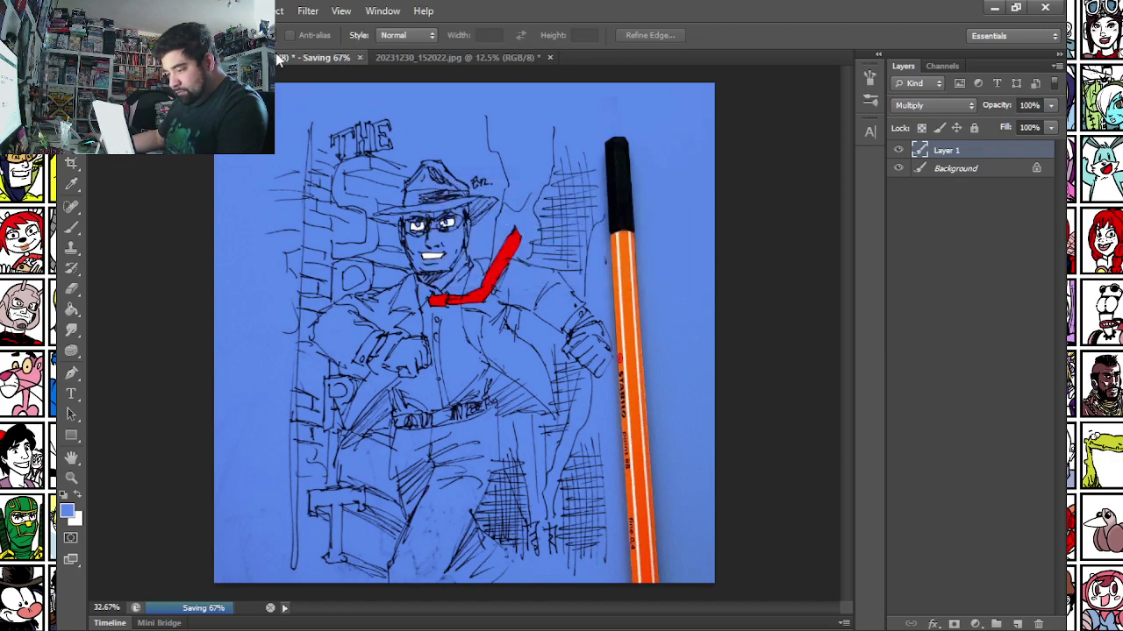
left_click(303, 58)
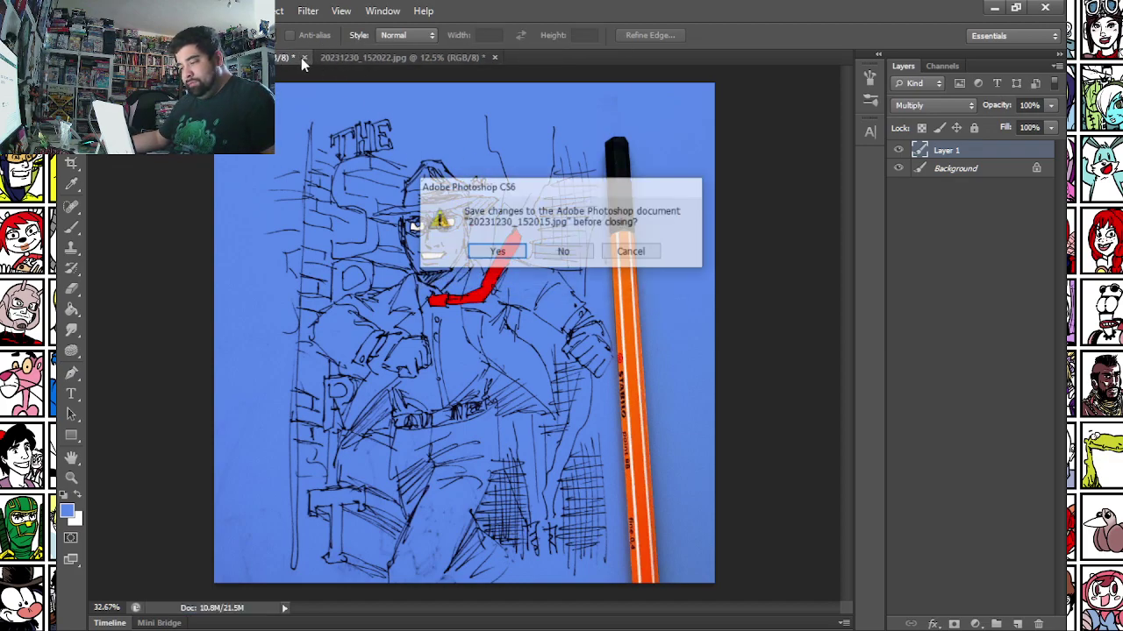
left_click(560, 251)
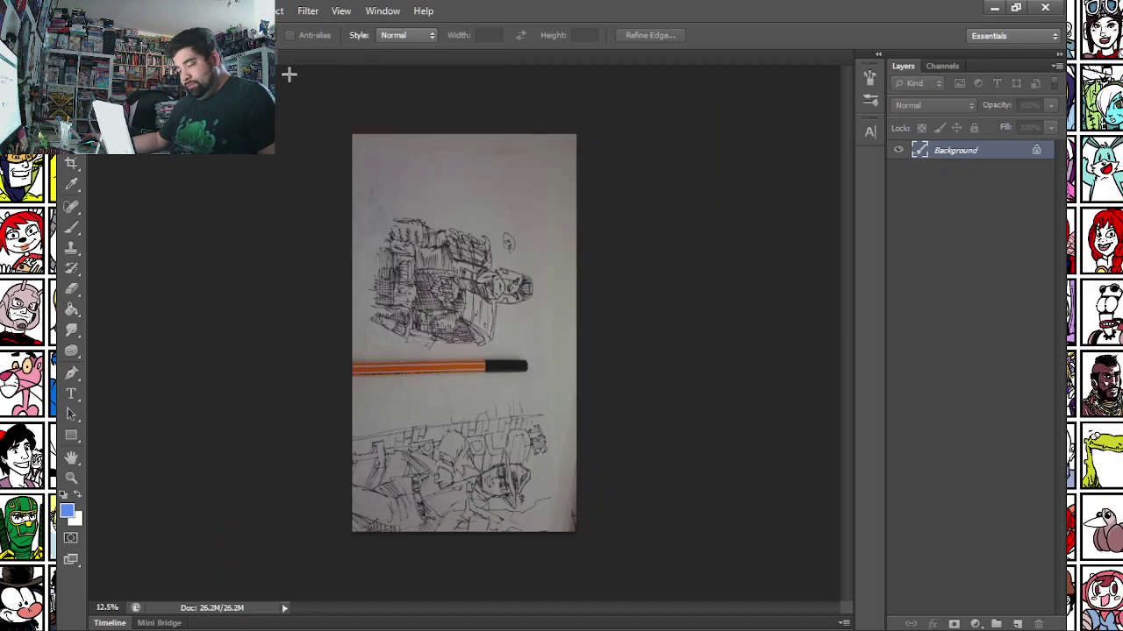
Rotate the photo 20231230_152022.jpg 90° counterclockwise so the sketches stand upright.
left_click(163, 11)
mouse_move(298, 155)
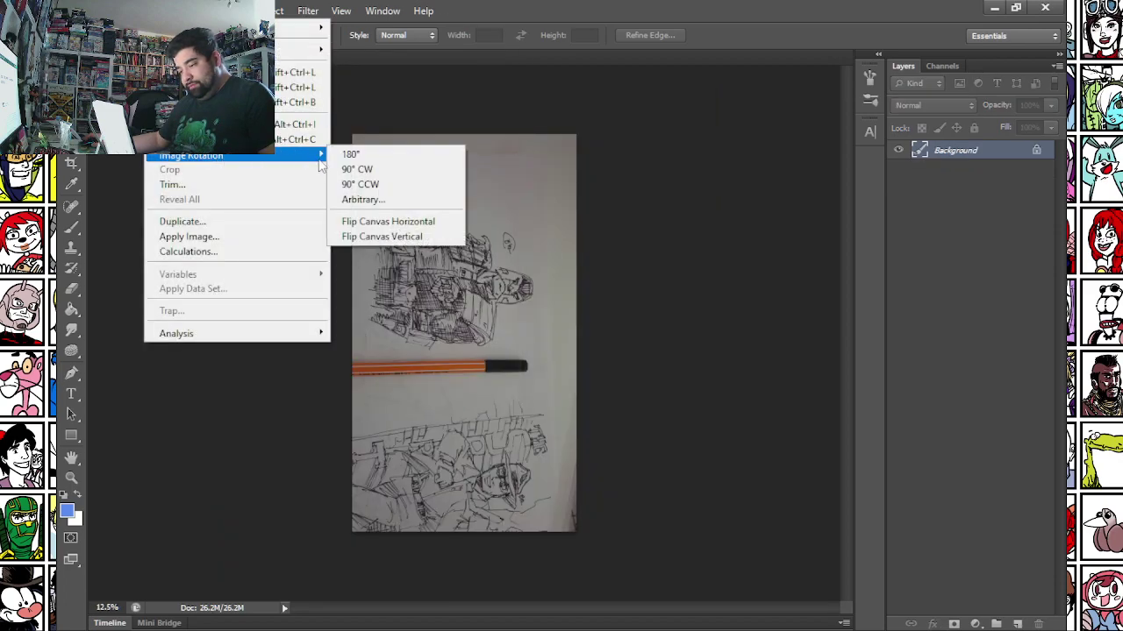
left_click(398, 185)
Crop the photo to a square marquee selection around the helmeted Dredd figure, the signature and the orange pen.
scroll(322, 280, "up", 8)
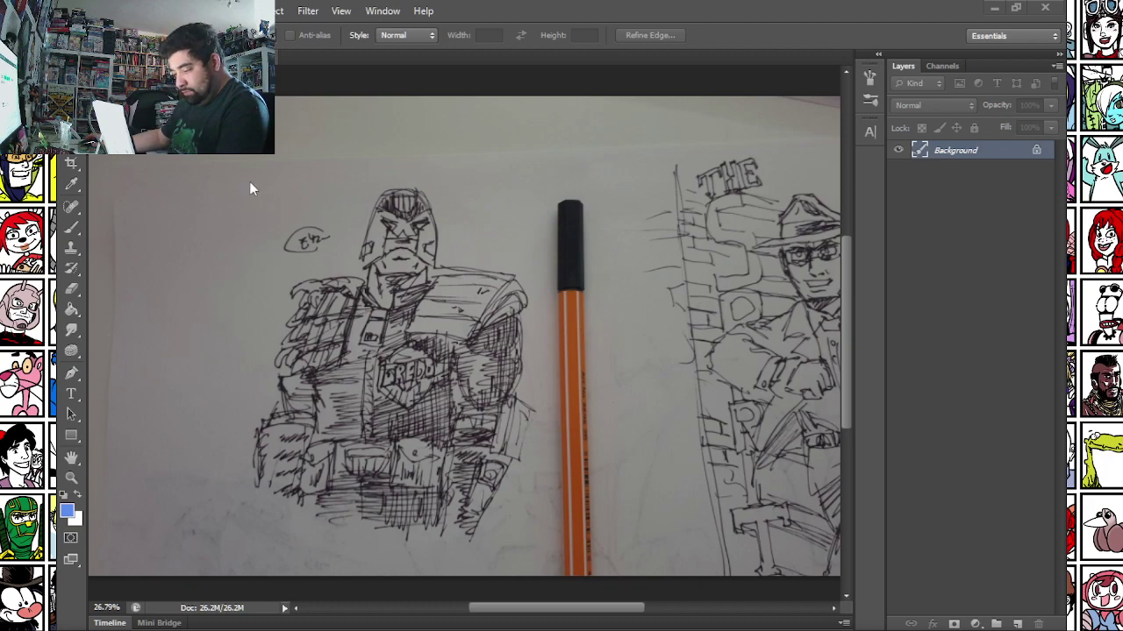
left_click_drag(224, 136, 644, 558)
left_click_drag(540, 473, 506, 468)
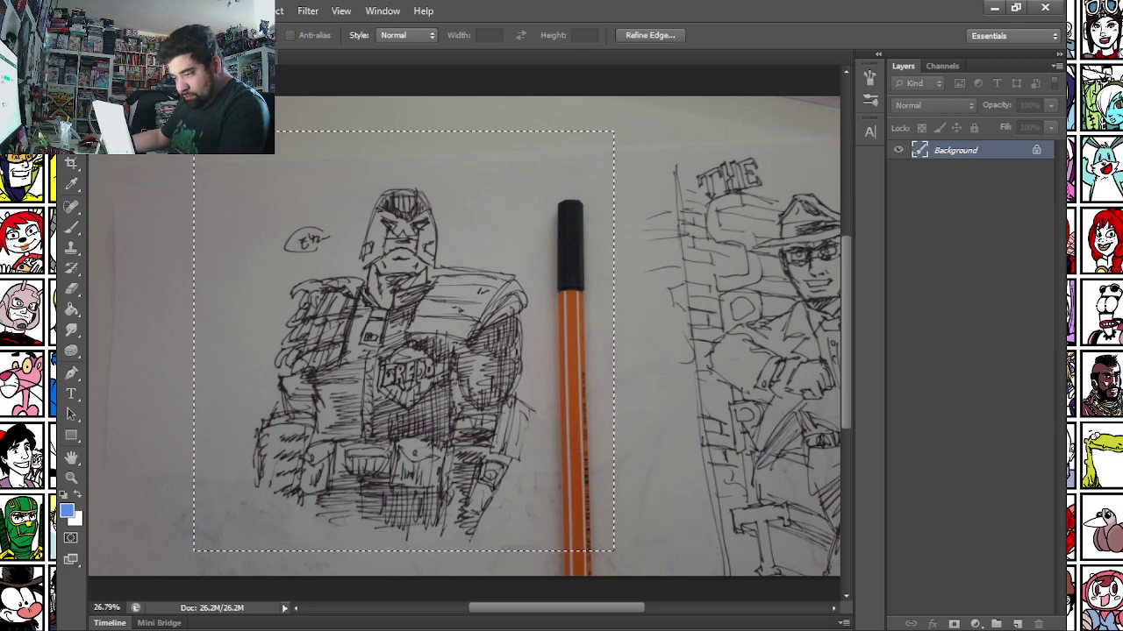
left_click(162, 10)
left_click(176, 169)
Apply Auto Contrast followed by Auto Tone to the cropped Dredd sketch.
left_click(162, 11)
mouse_move(219, 27)
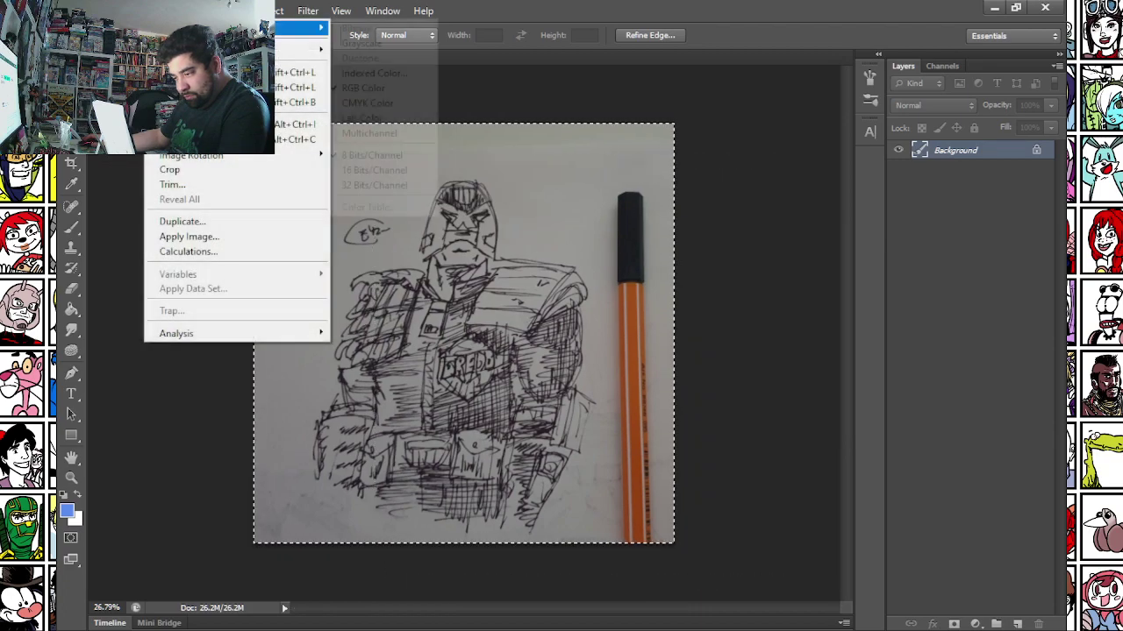
left_click(219, 86)
left_click(162, 11)
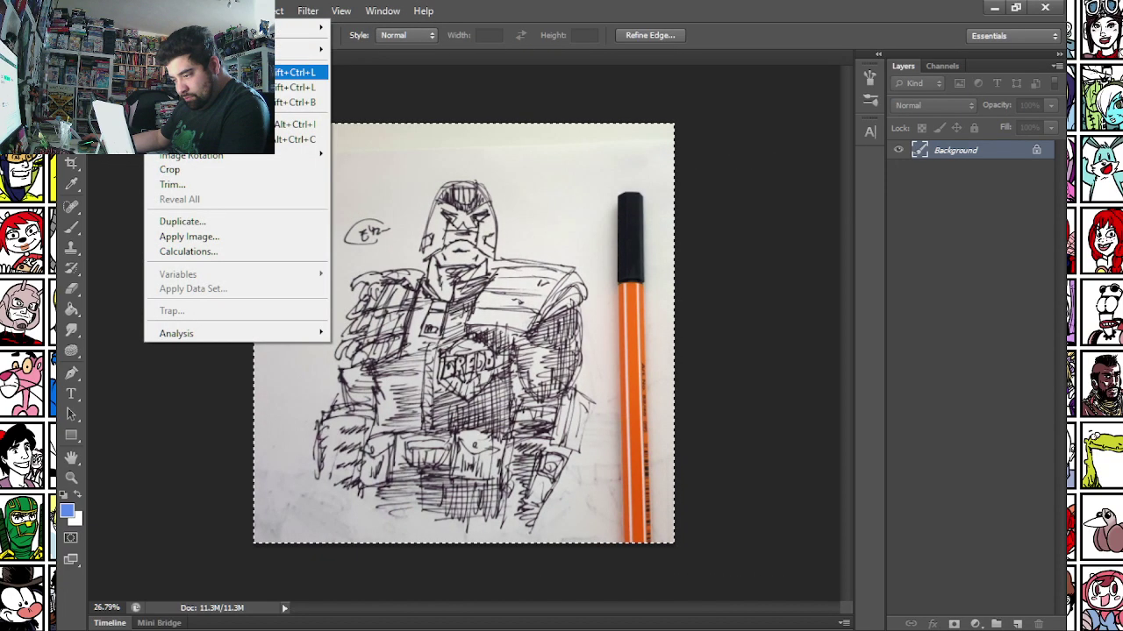
left_click(219, 72)
Whiten the paper with Levels: sample the white point beside the pen, set input shadows to 67 and highlights to 204.
left_click(162, 11)
mouse_move(219, 49)
left_click(368, 65)
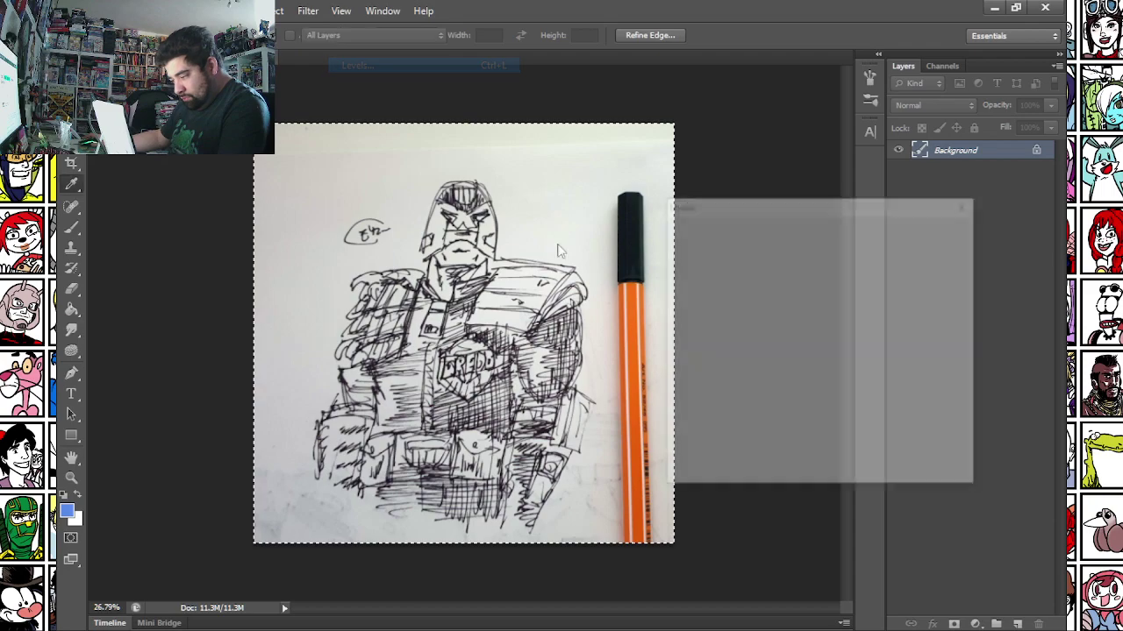
left_click(959, 335)
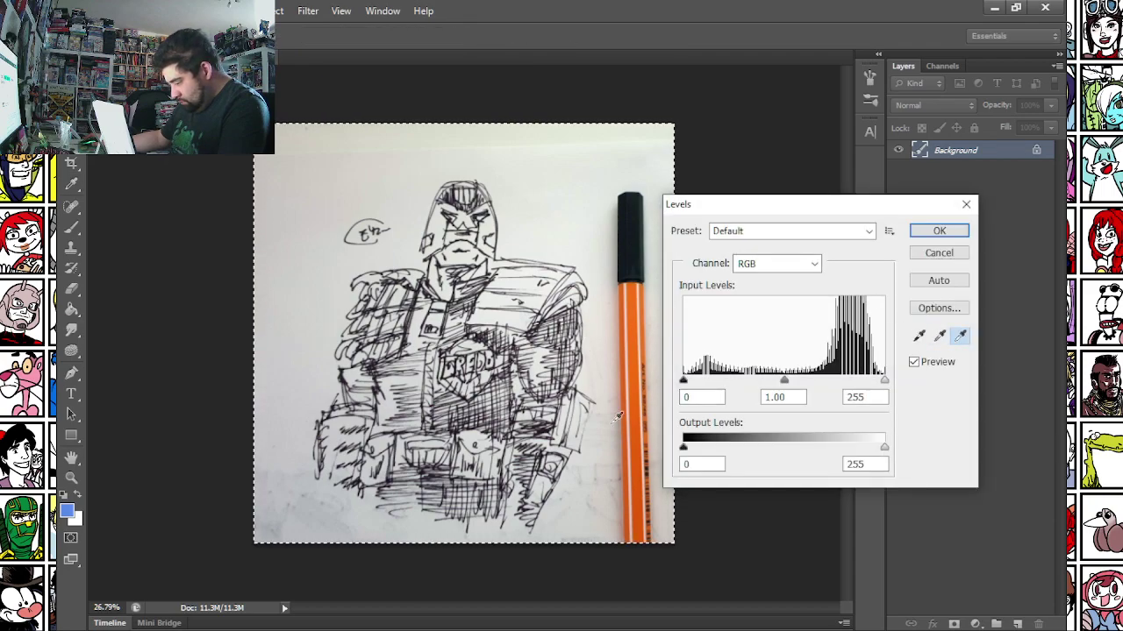
left_click(604, 454)
type("28")
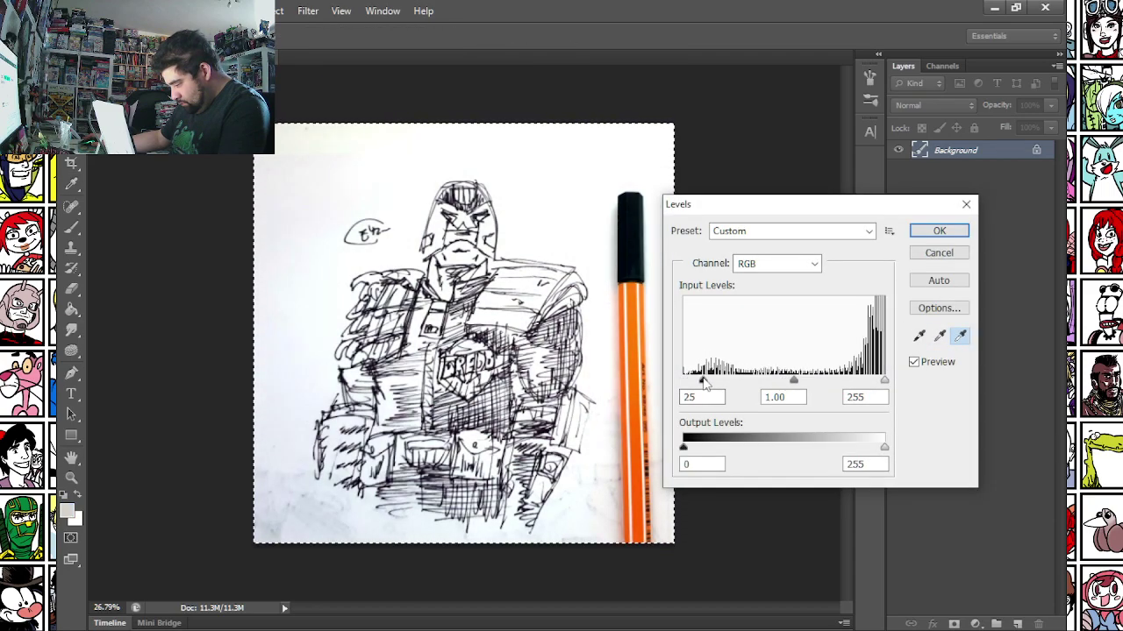
left_click_drag(885, 383, 843, 384)
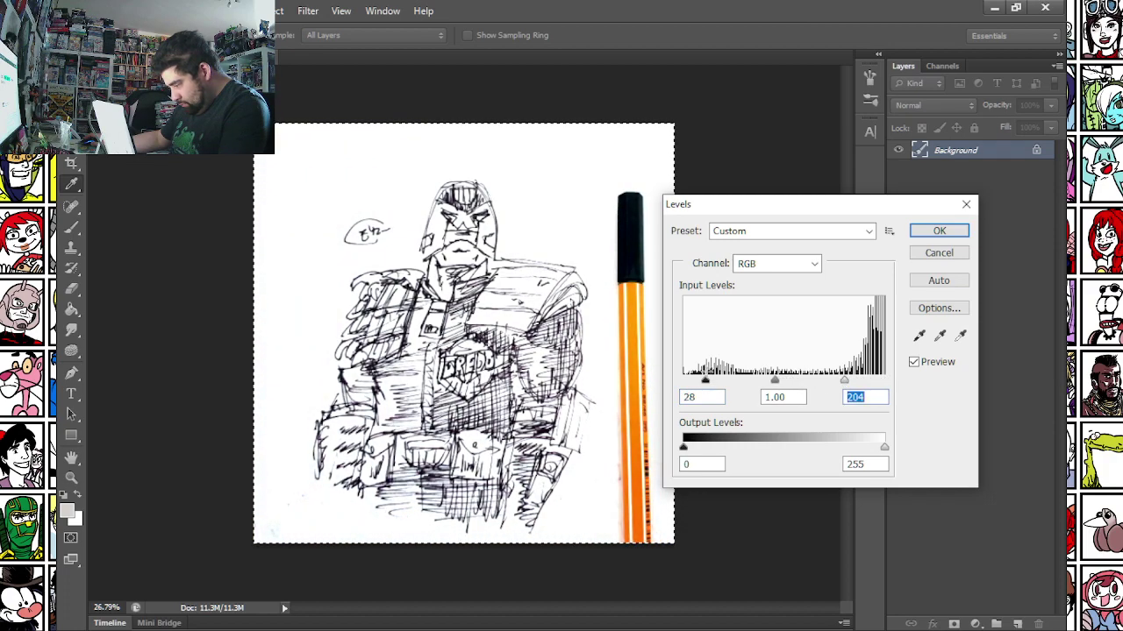
left_click_drag(707, 384, 738, 387)
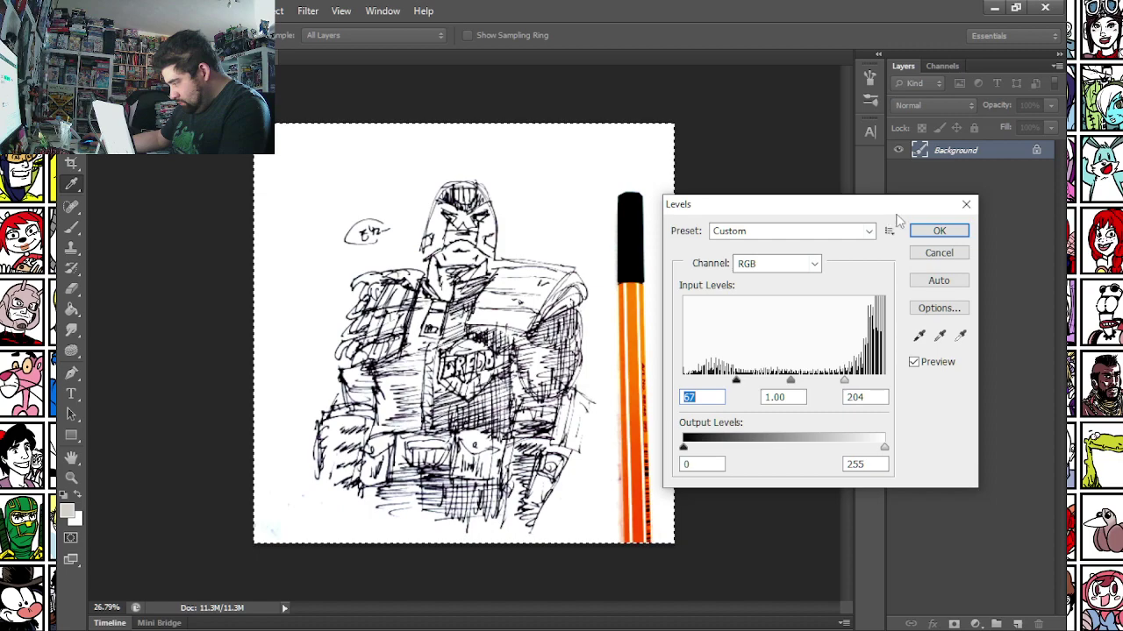
left_click(937, 231)
Set up saving the Dredd sketch as PNG in DailySketchChallenge, reusing the file name DSC 2023-12-28 THE SPIRIT as base.
left_click(101, 11)
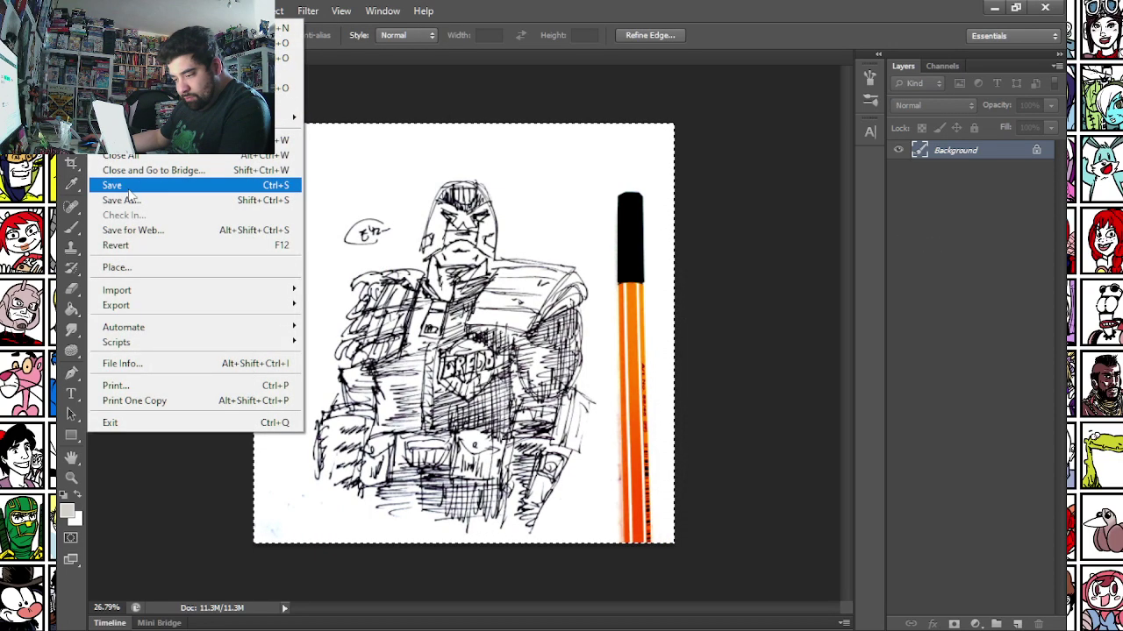
left_click(111, 201)
left_click(545, 351)
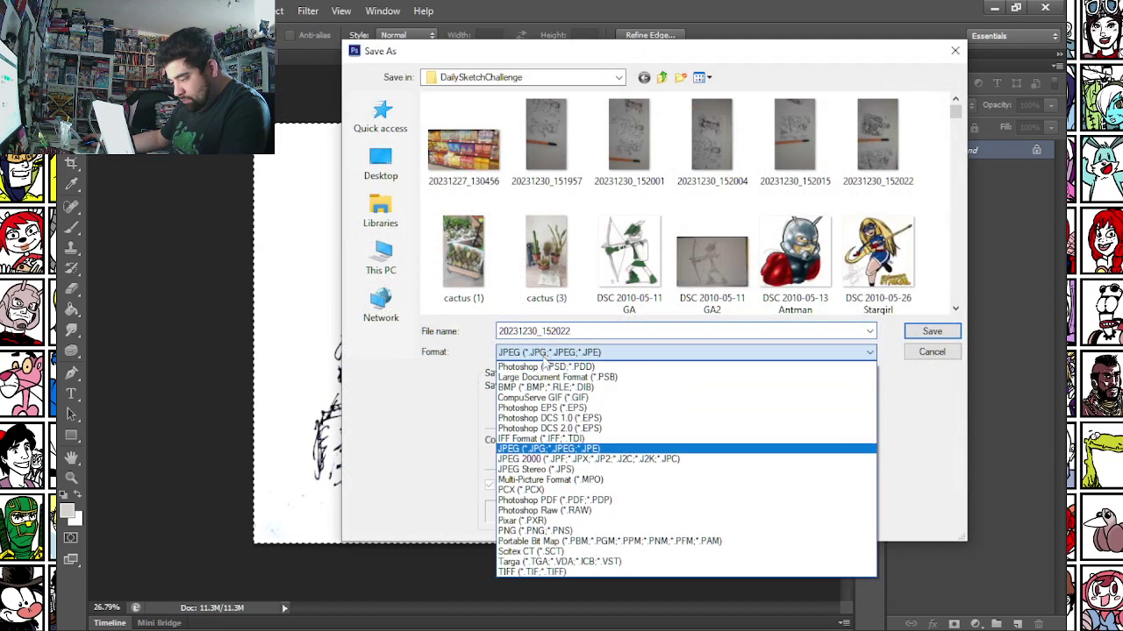
left_click(613, 538)
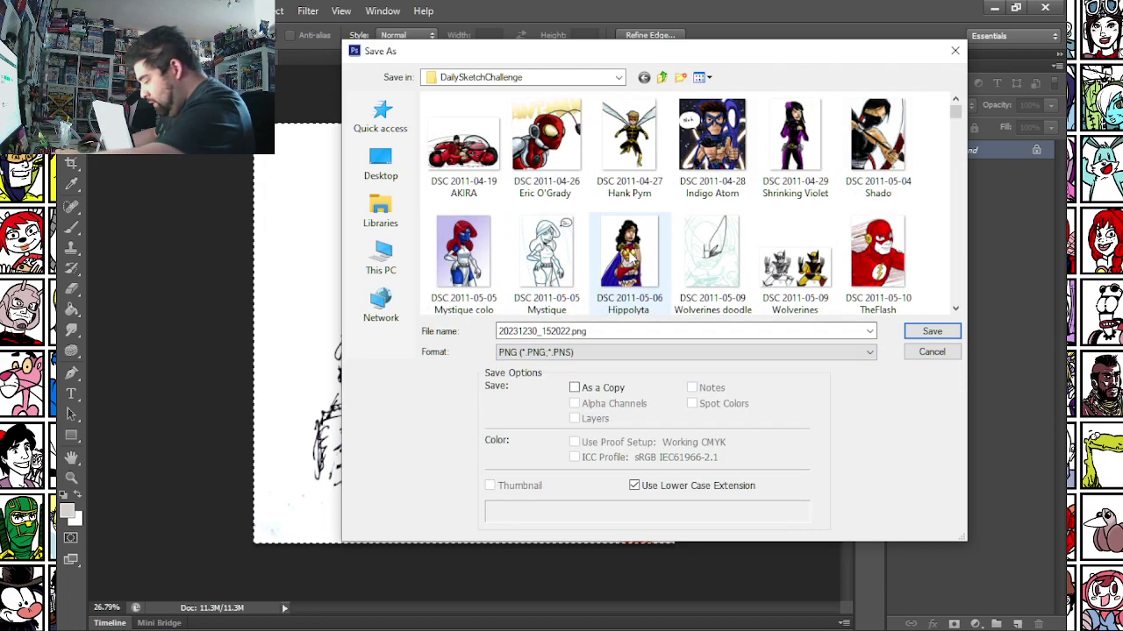
left_click(621, 254)
key("End")
left_click(608, 254)
Change the file name to DSC 2023-12-29 JUDGE DREDD and save the PNG, accepting its options.
left_click(556, 332)
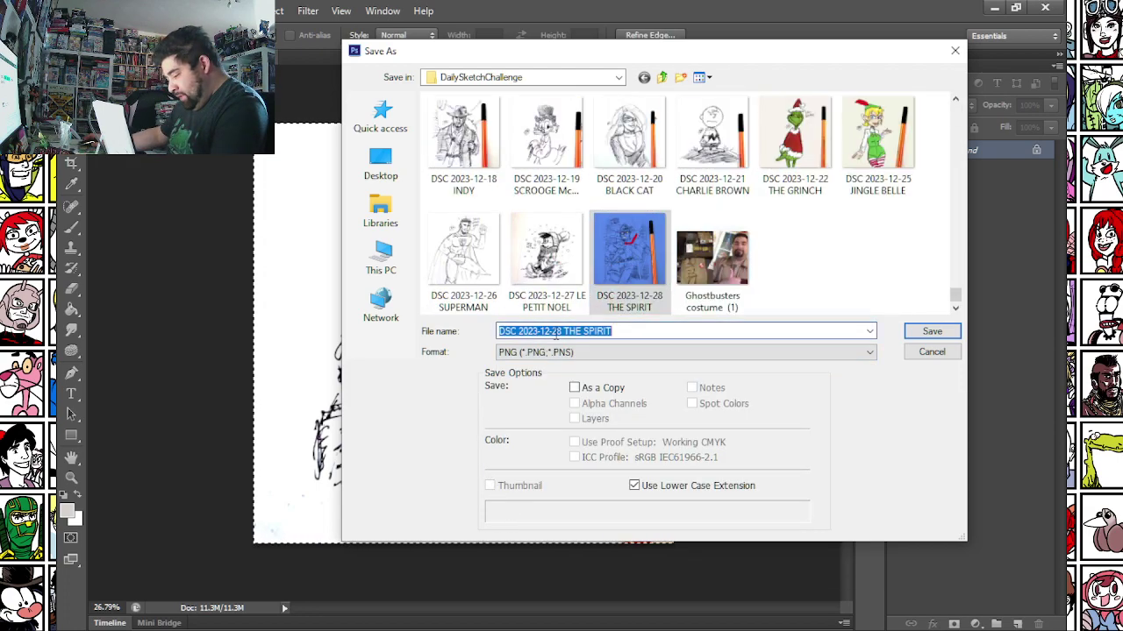
left_click_drag(553, 333, 814, 327)
type("2")
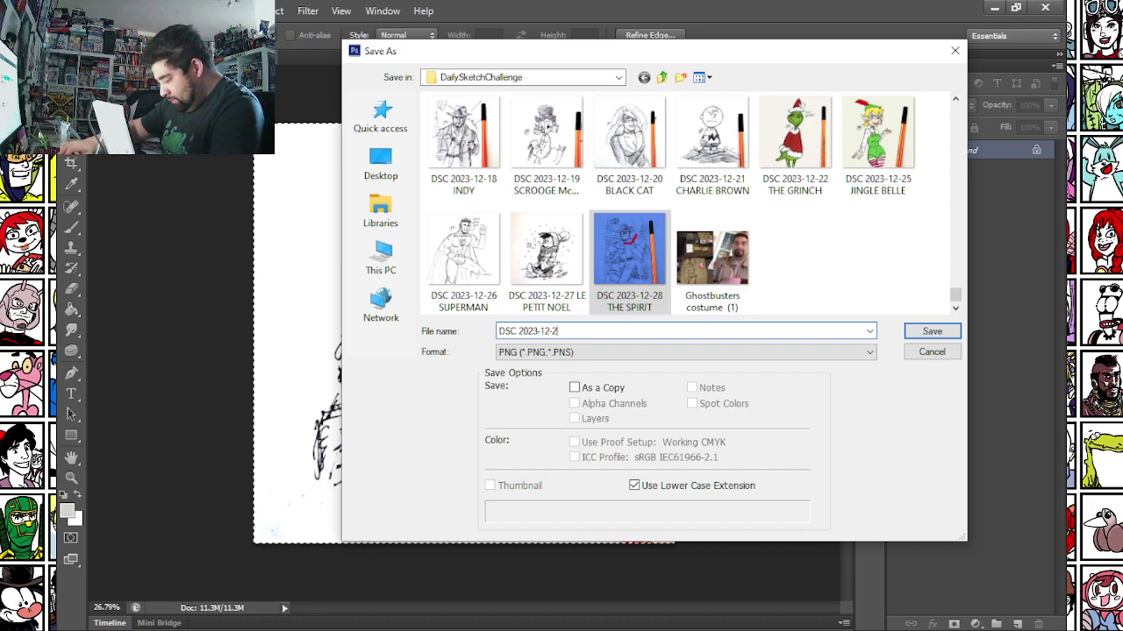
type("9 JUDGE DREDD")
key("Return")
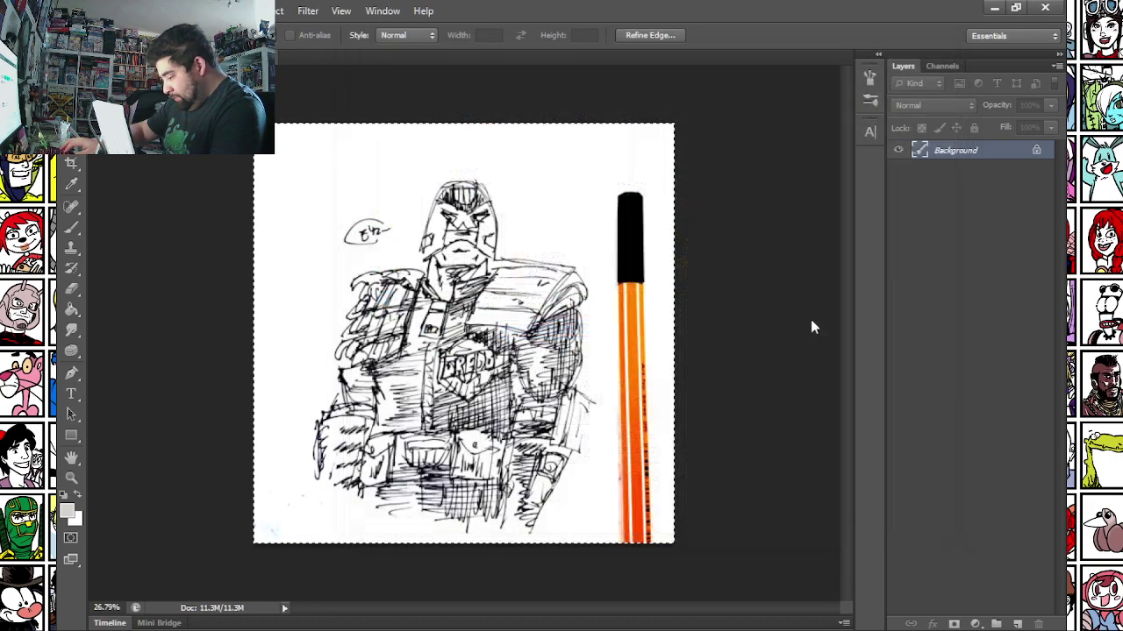
key("Return")
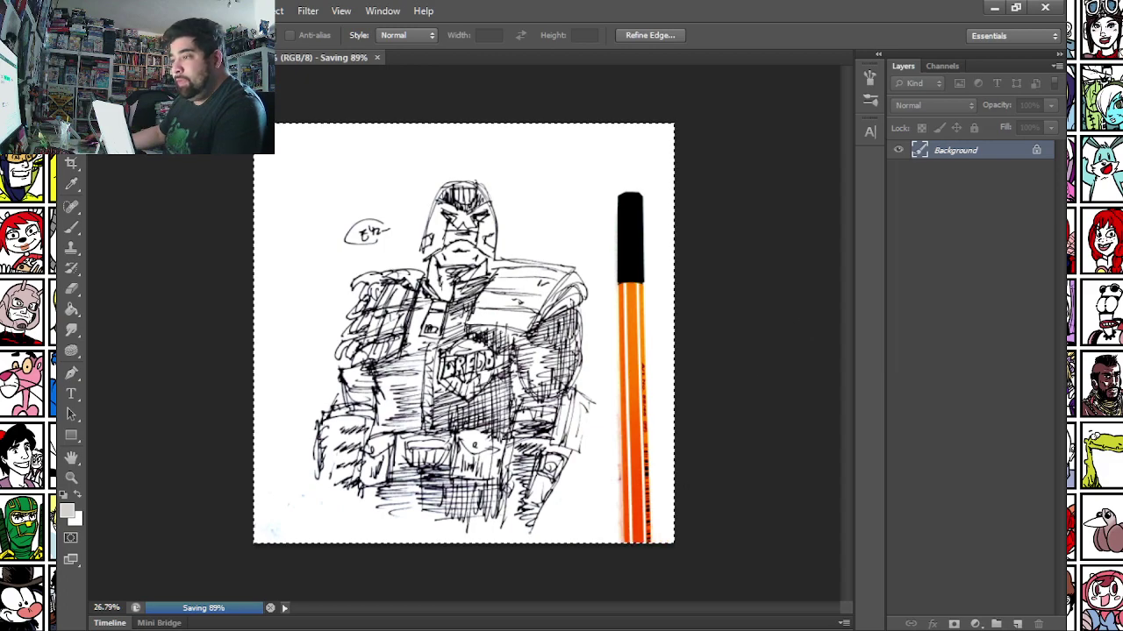